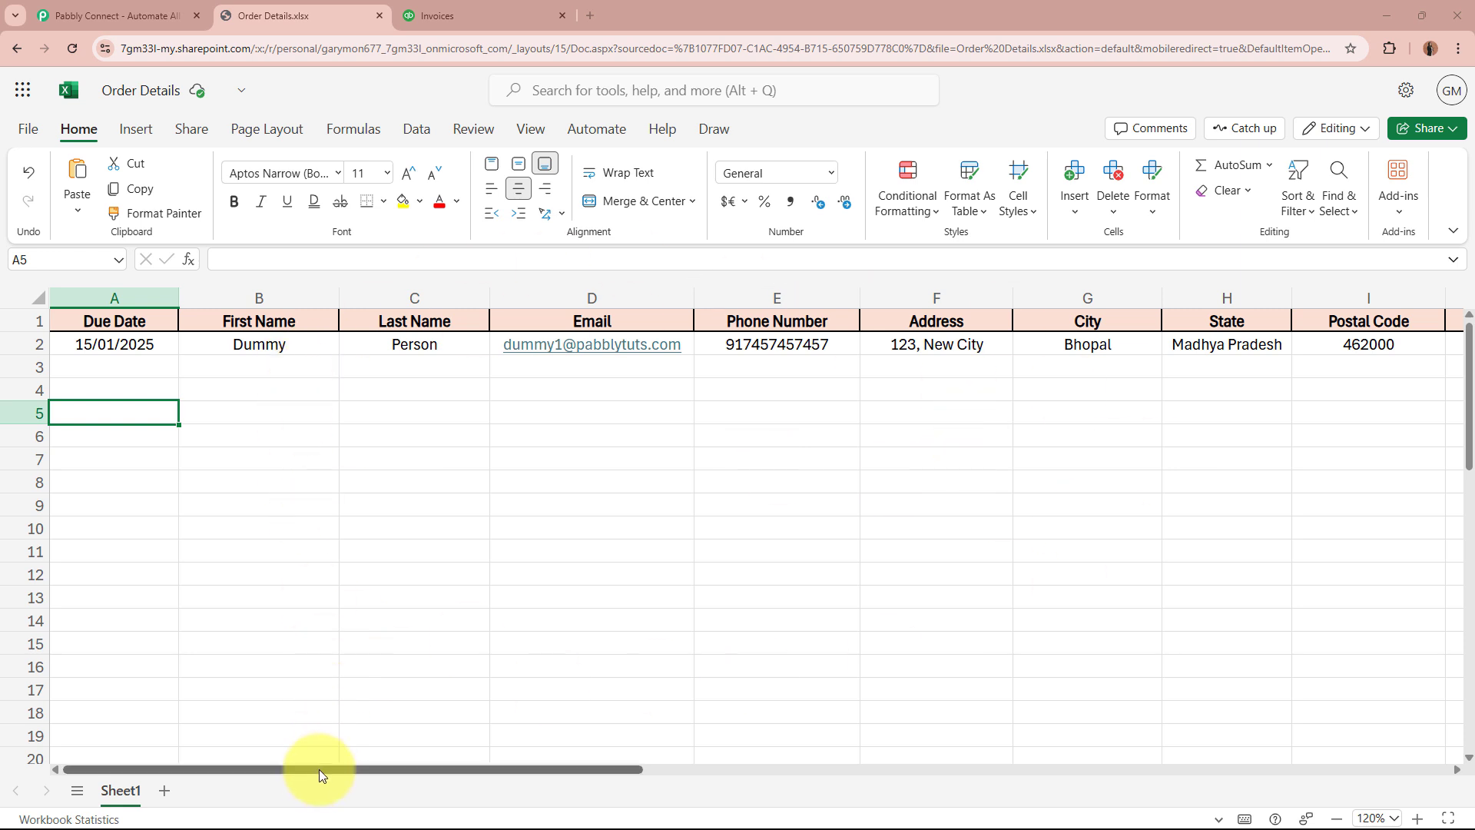
Scroll across the Order Details columns, then go to the QuickBooks Invoices tab
left_click_drag(319, 767, 230, 720)
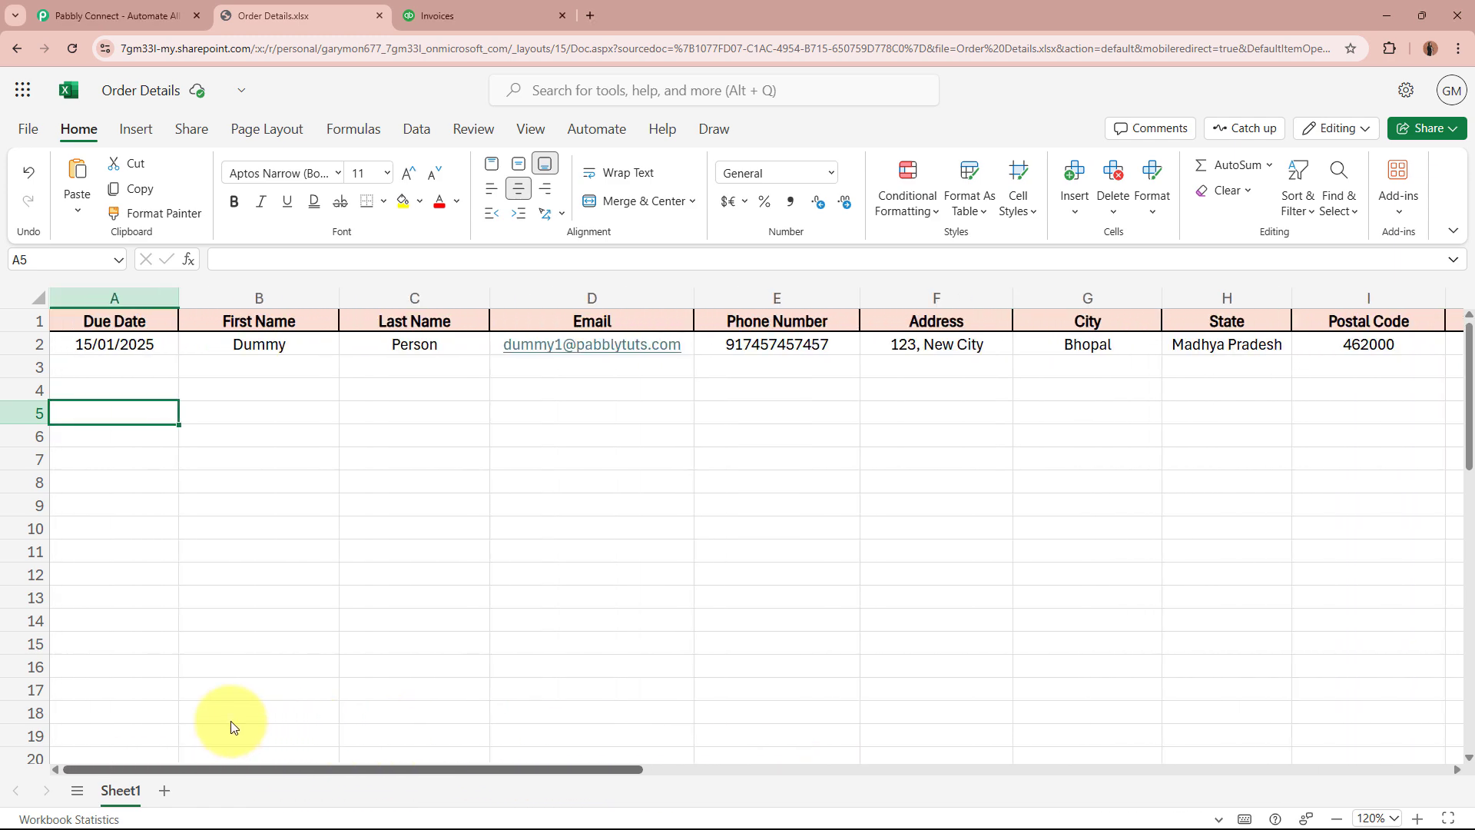
left_click(459, 14)
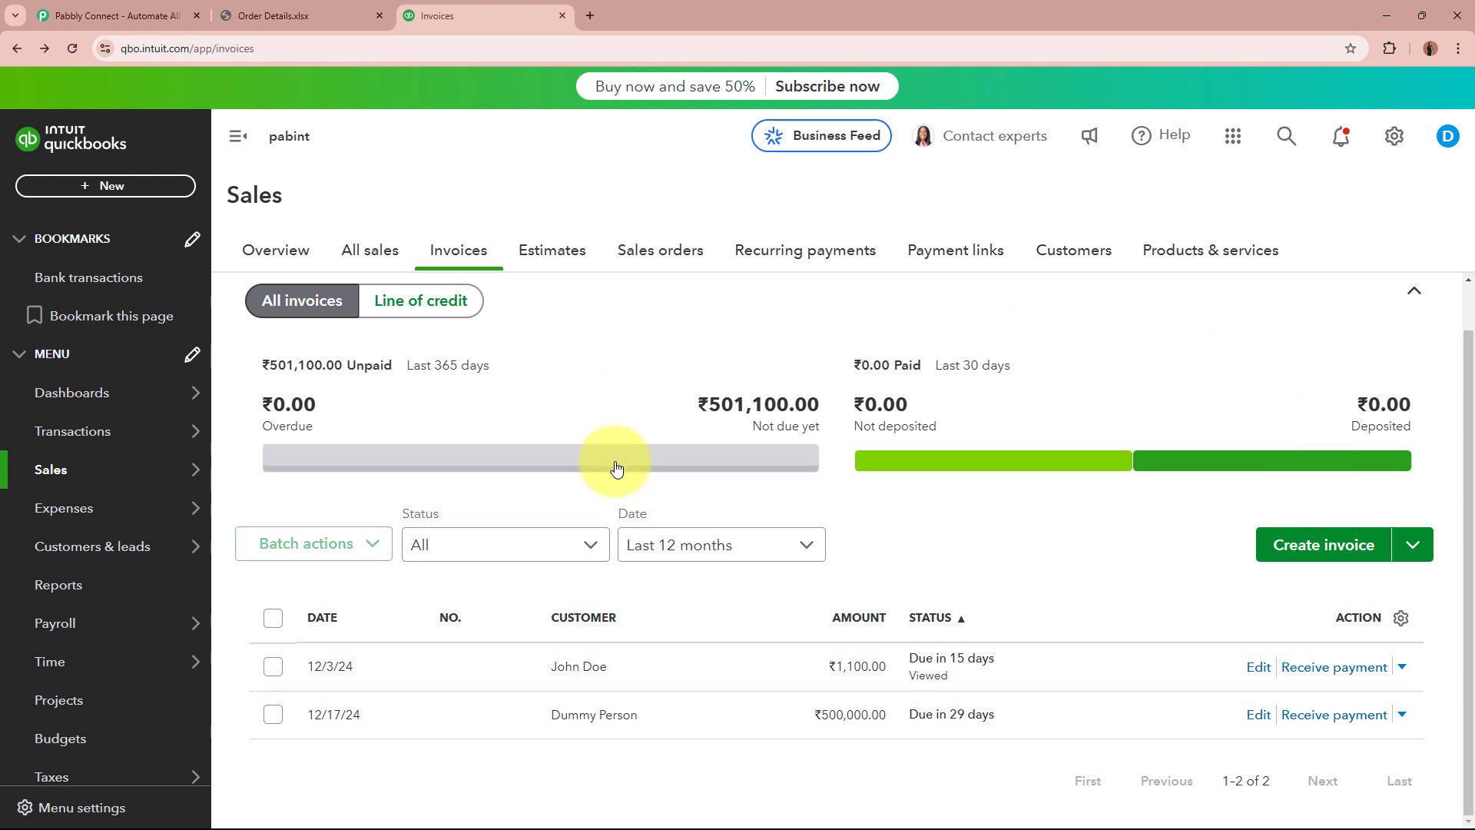
Compare the QuickBooks invoices with the Order Details sheet, then bring up the Pabbly Connect site
left_click(300, 10)
left_click(507, 14)
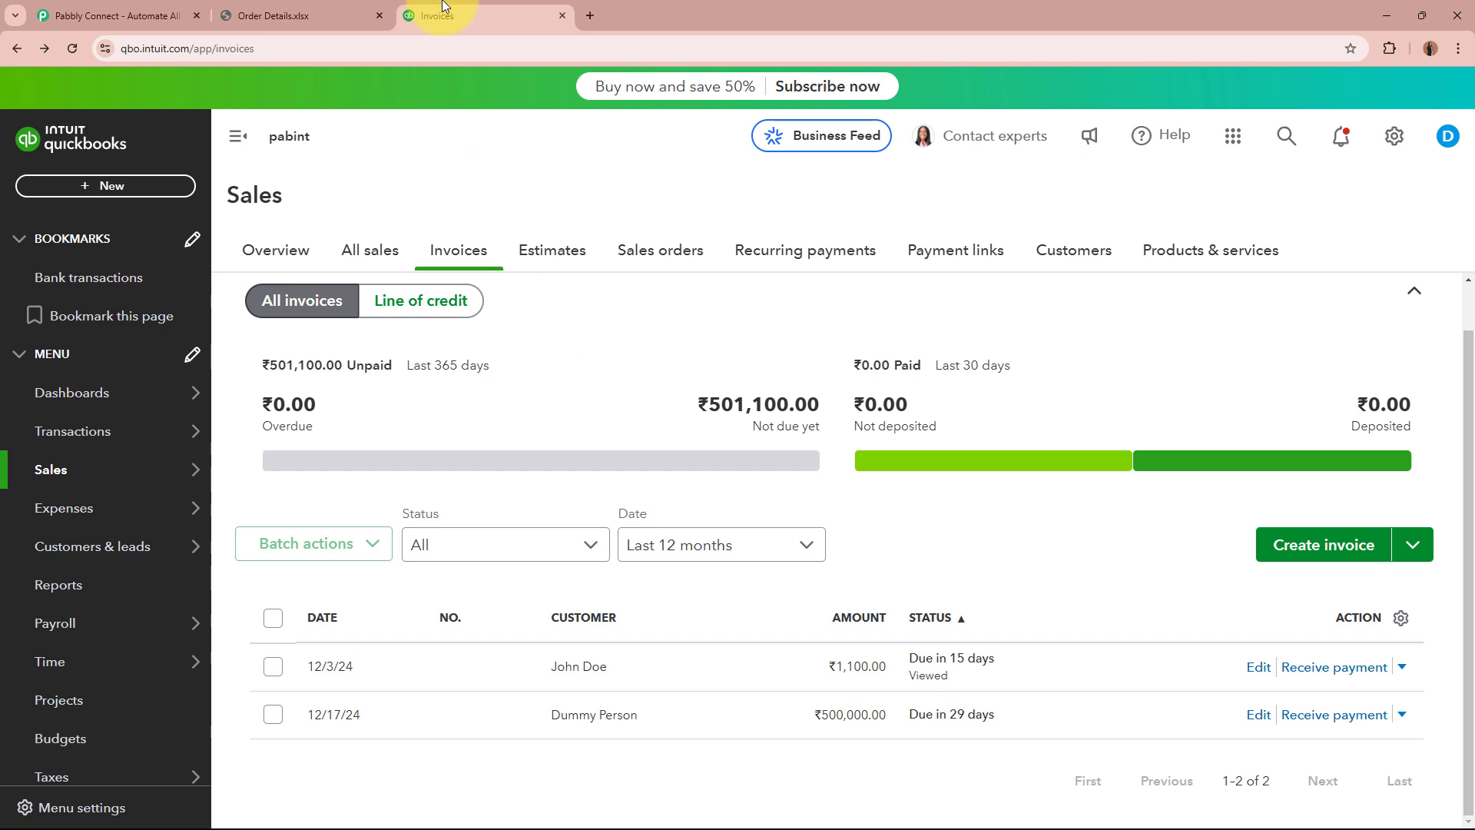
left_click(307, 11)
left_click(489, 1)
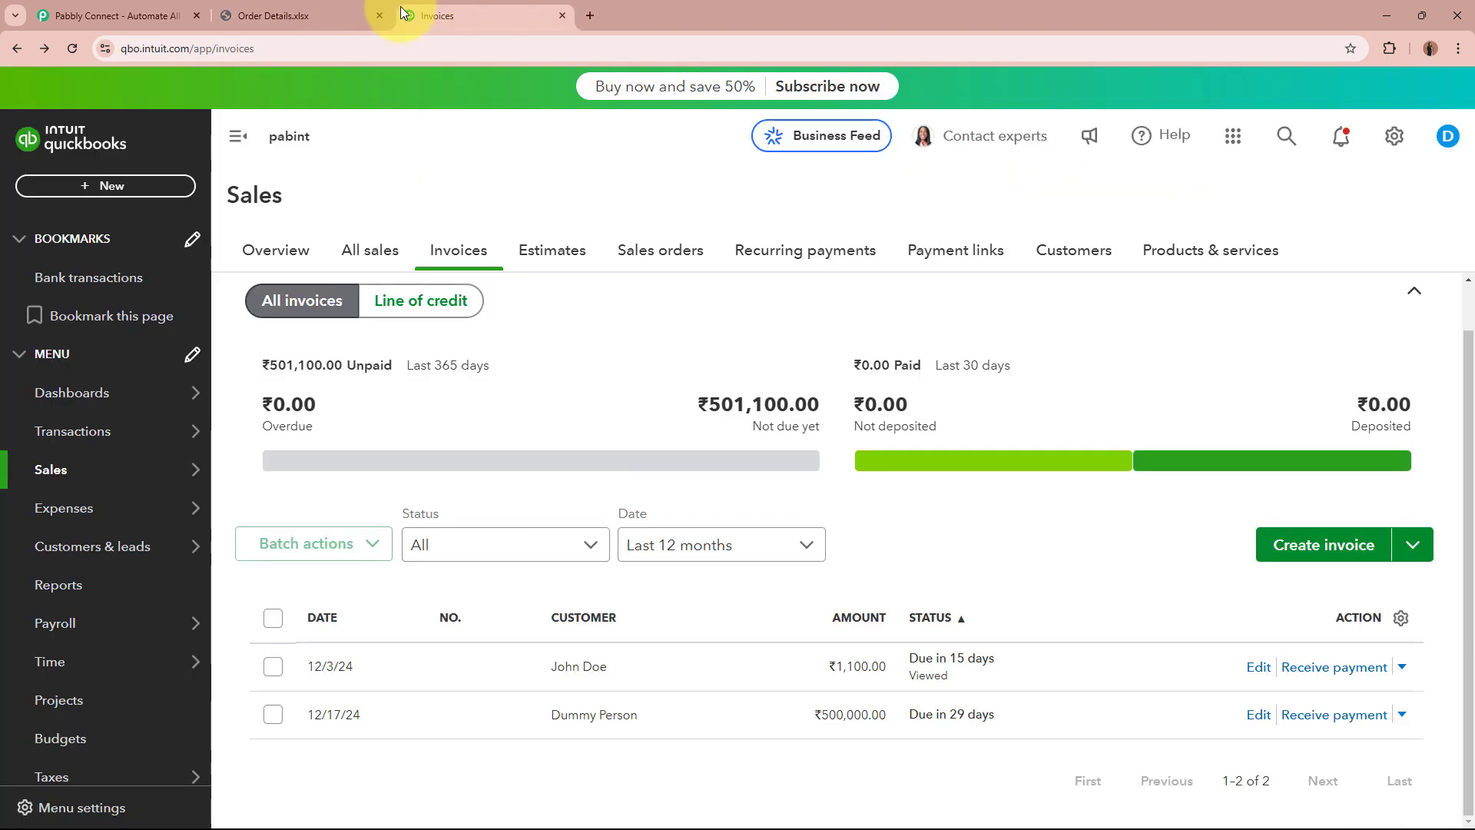
left_click(245, 6)
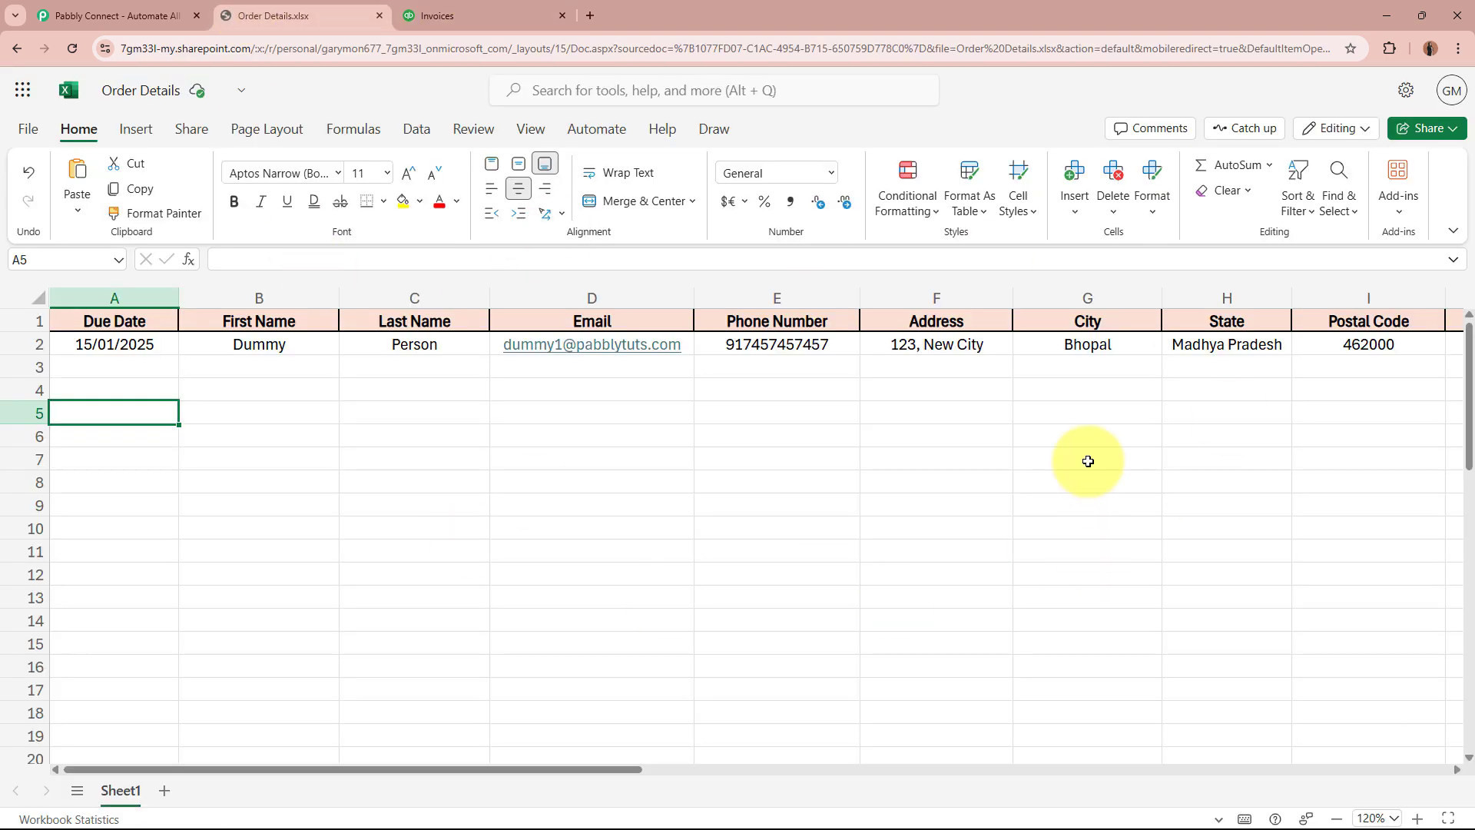
left_click(461, 9)
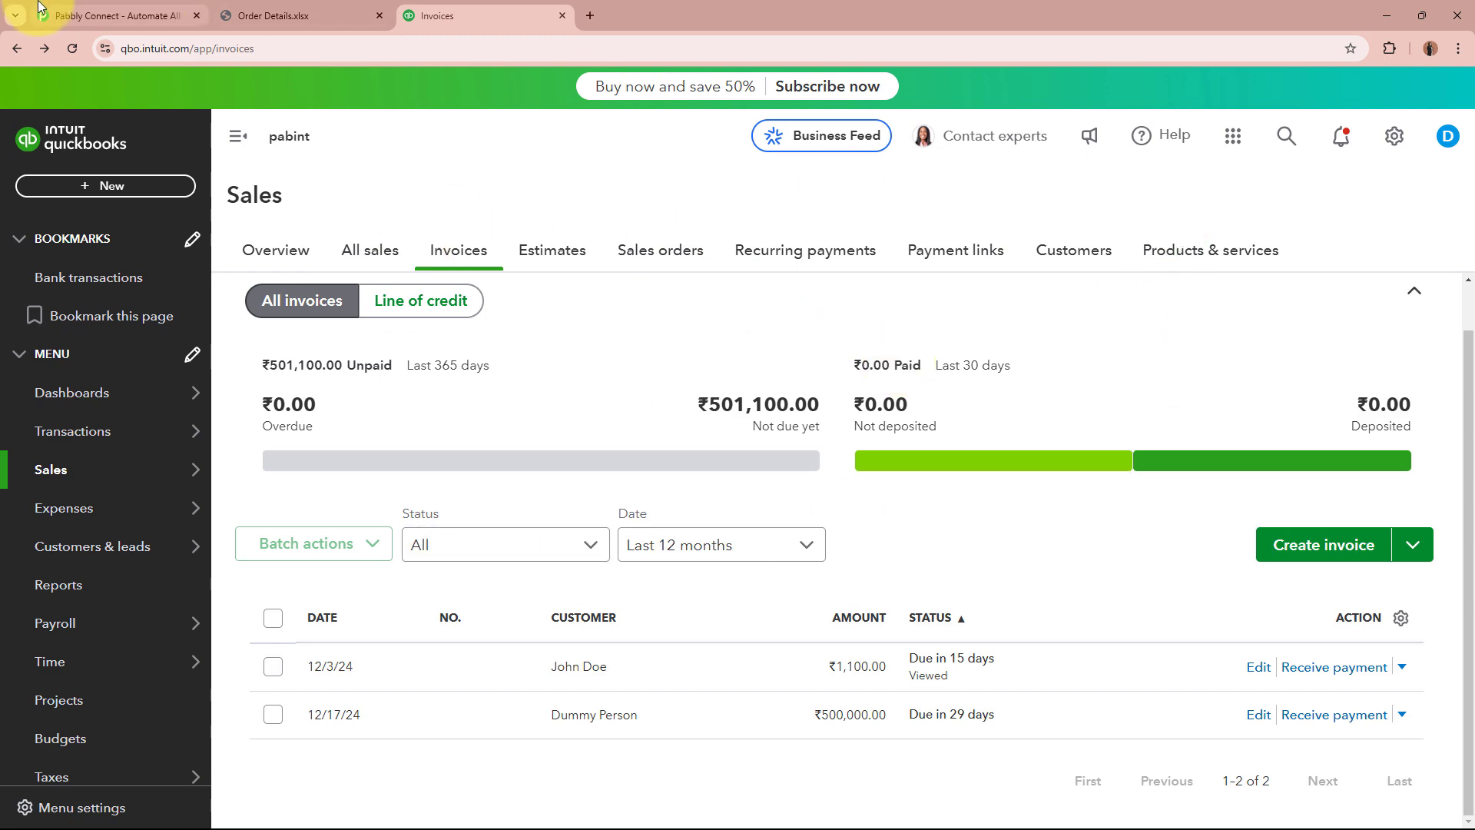
left_click(237, 9)
left_click(471, 16)
left_click(119, 15)
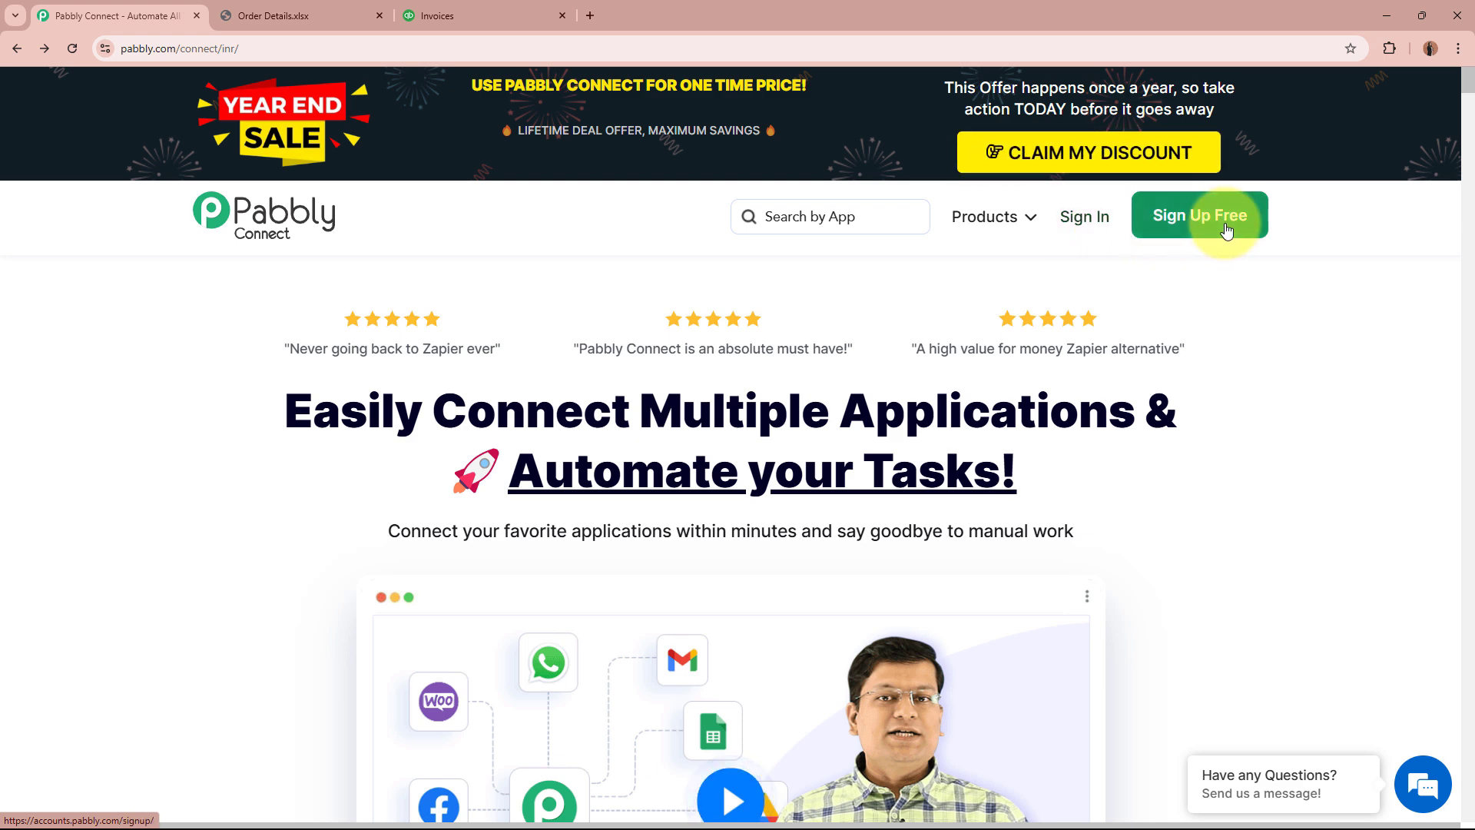
Sign in to Pabbly and launch Pabbly Connect from the All Pabbly Apps list
left_click(1076, 219)
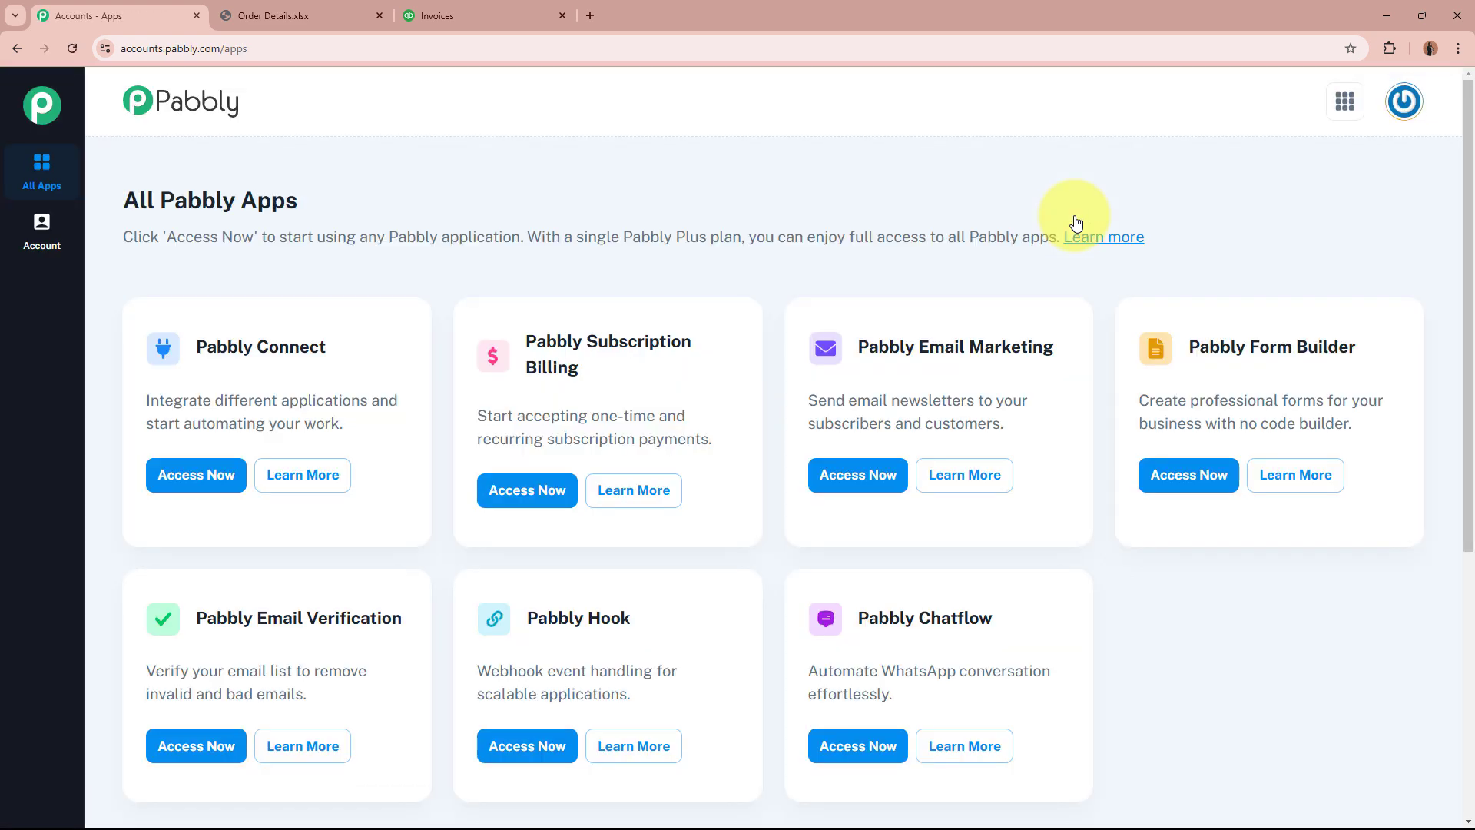
left_click_drag(129, 201, 392, 200)
left_click(391, 200)
left_click_drag(196, 346, 402, 344)
left_click(421, 350)
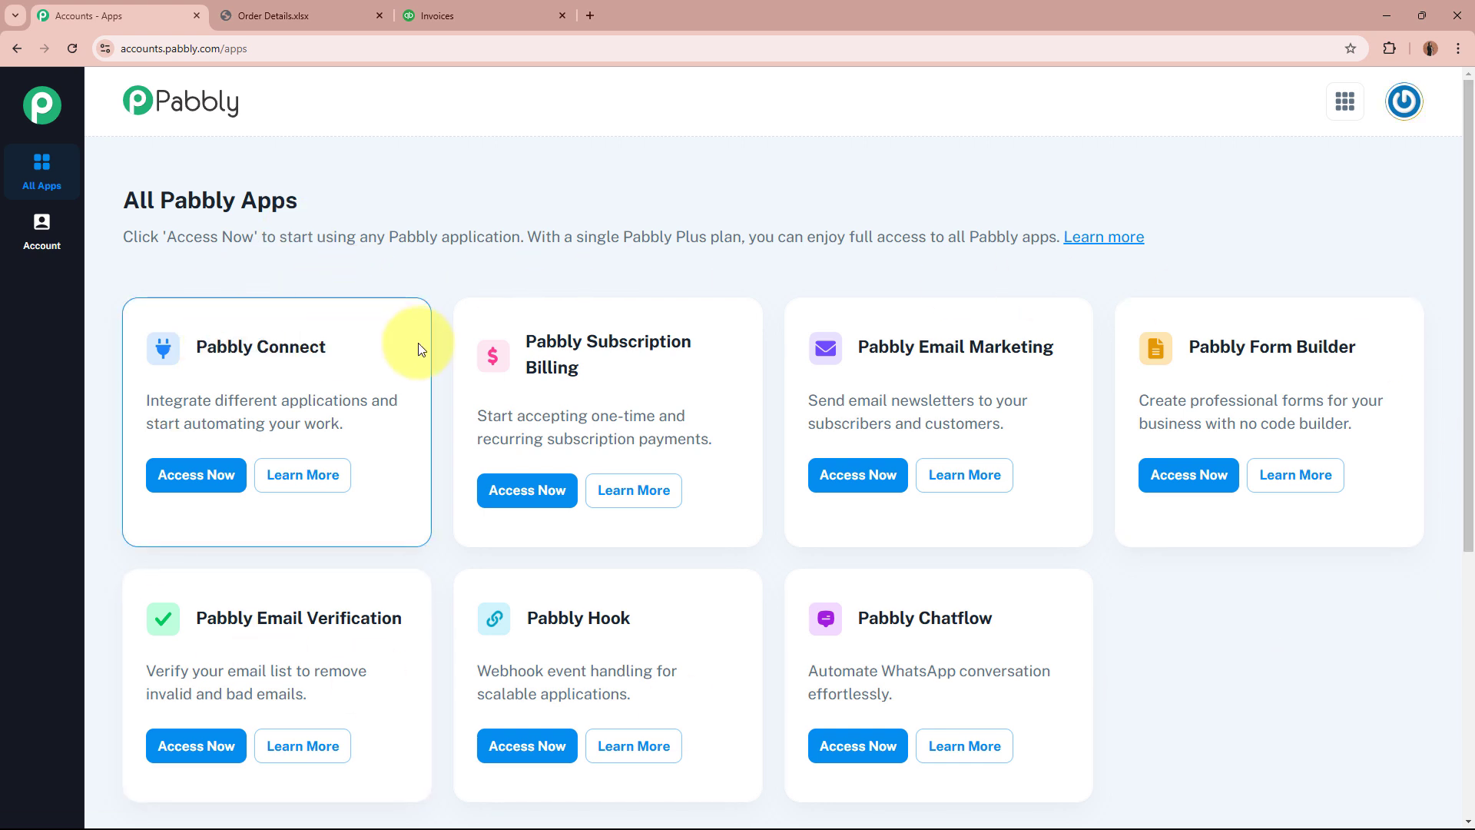
left_click(183, 481)
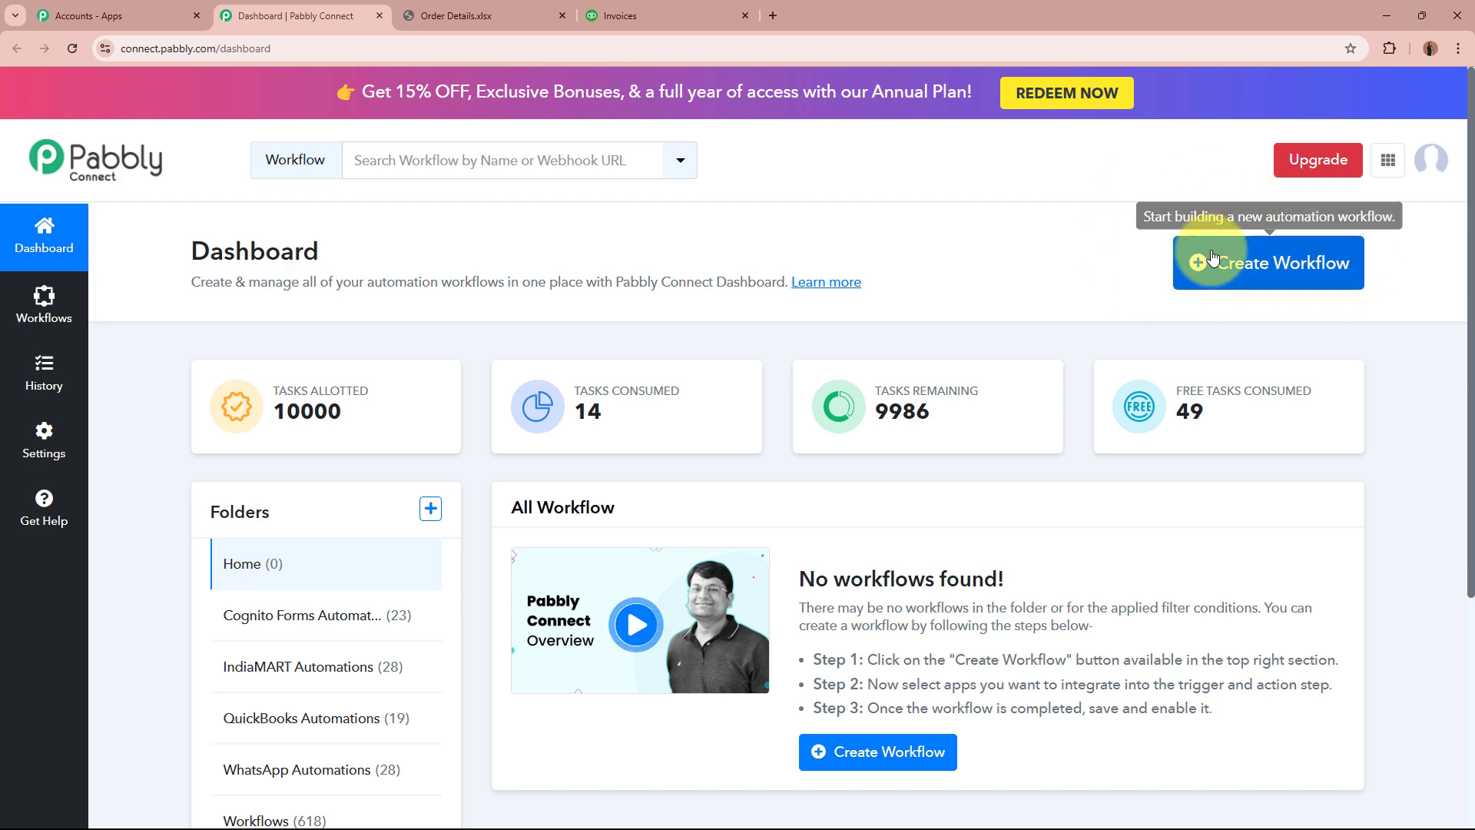
Start a new workflow and paste the name 'Create QuickBooks Invoice from Microsoft Excel'
left_click(1343, 274)
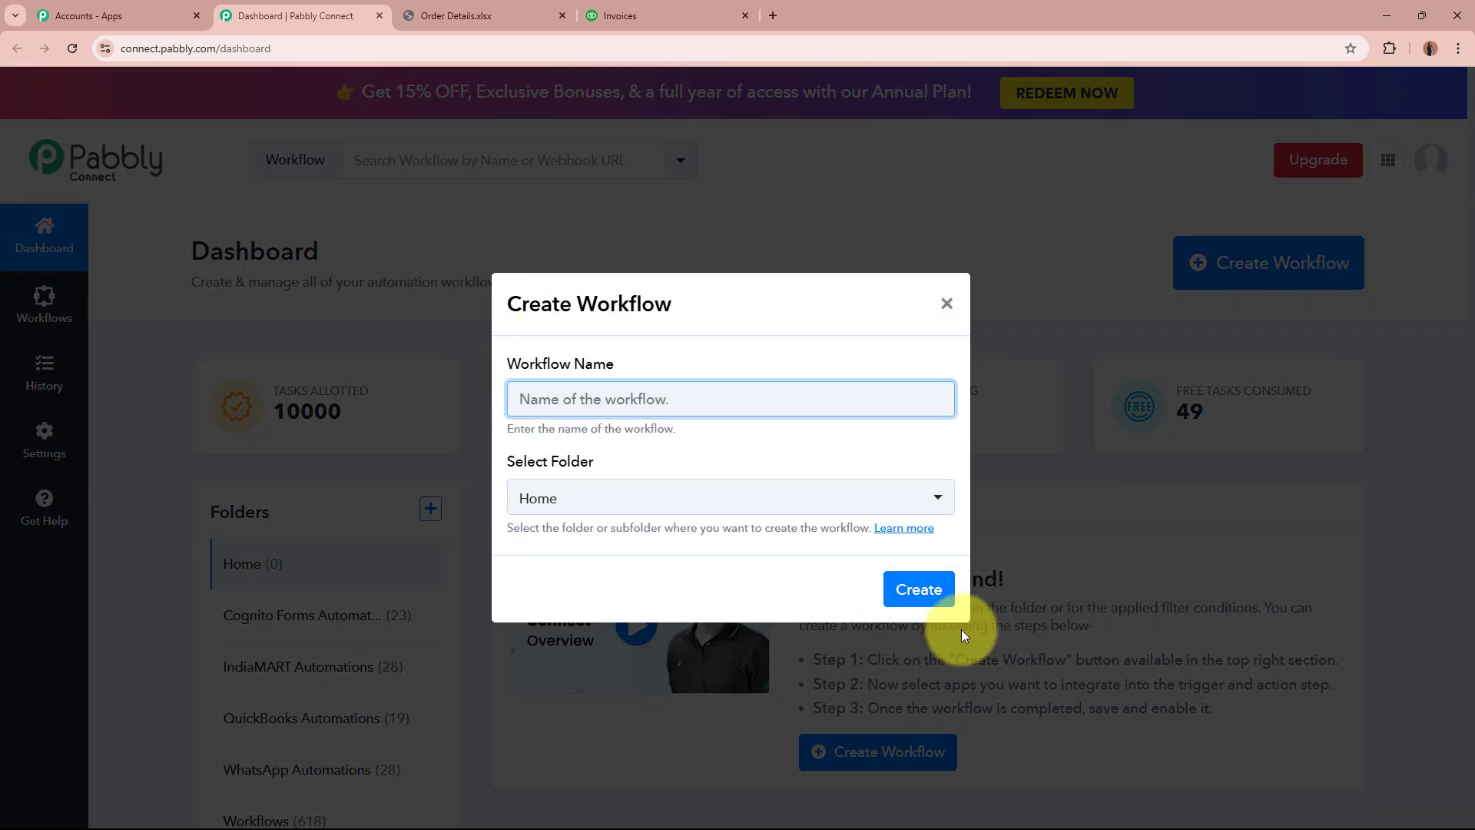
left_click_drag(511, 363, 611, 376)
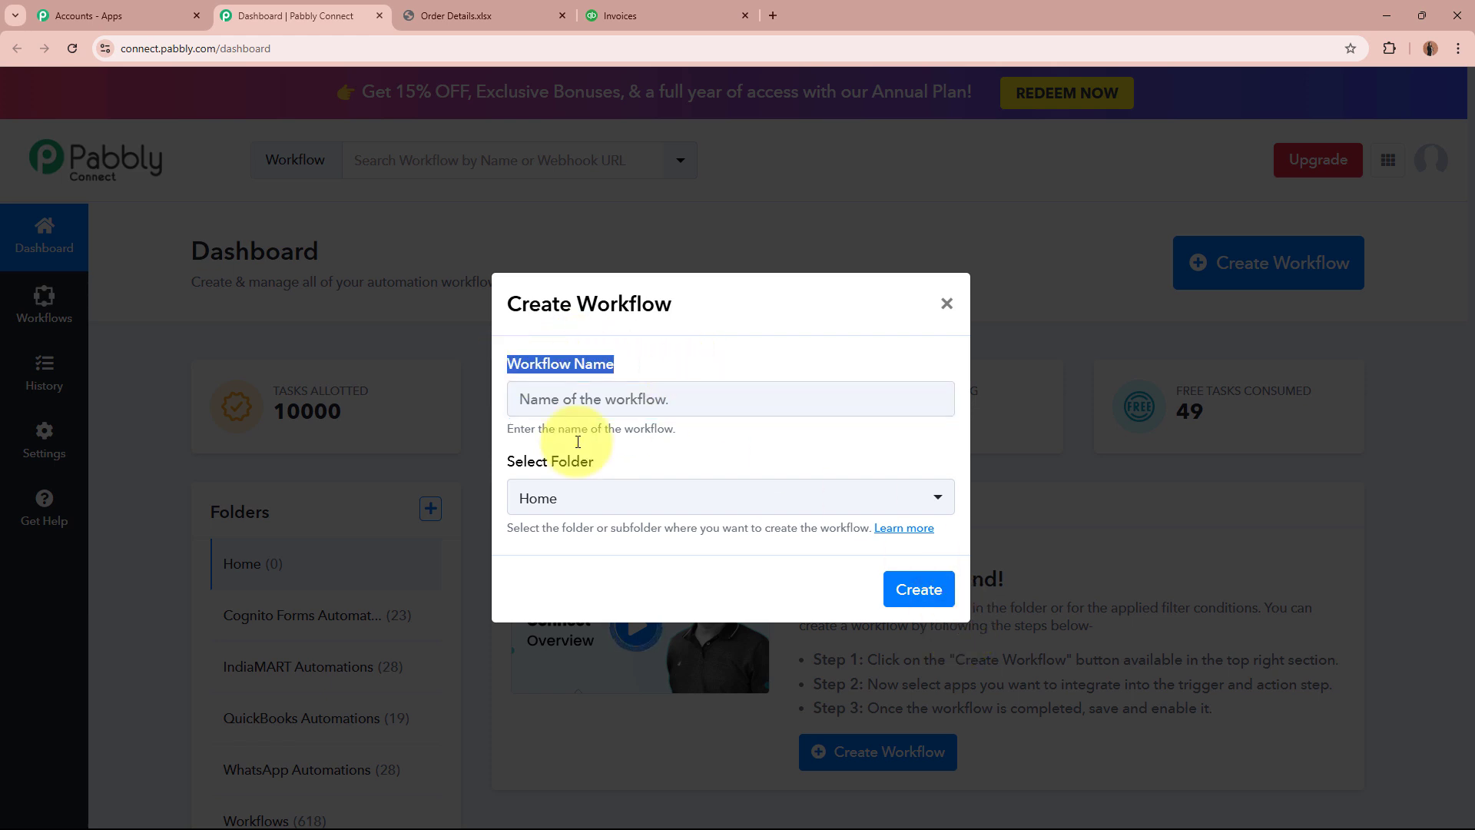
left_click_drag(508, 461, 642, 461)
left_click(649, 385)
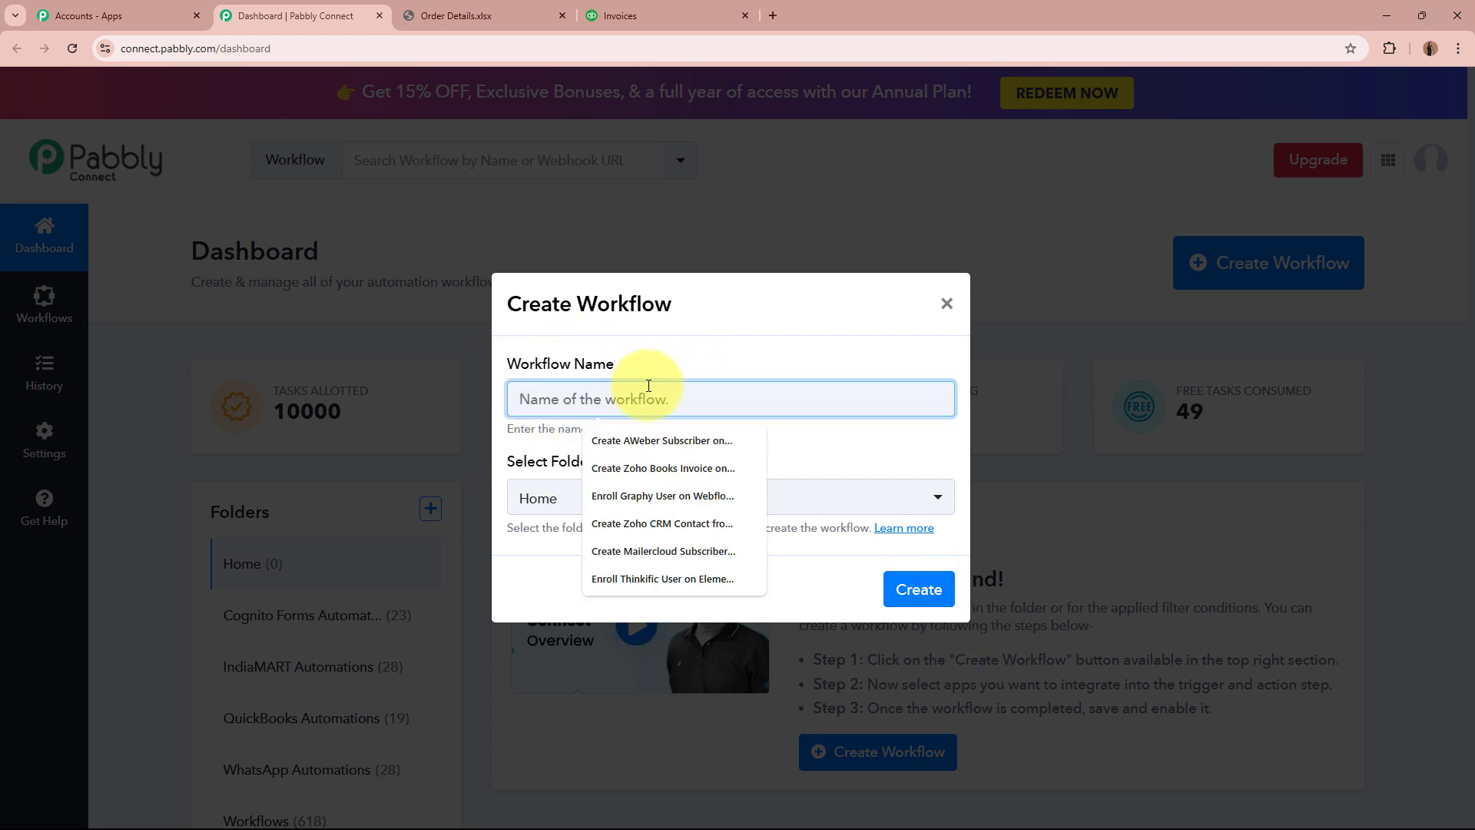
type("Create QuickBooks Invoice from Microsoft Excel")
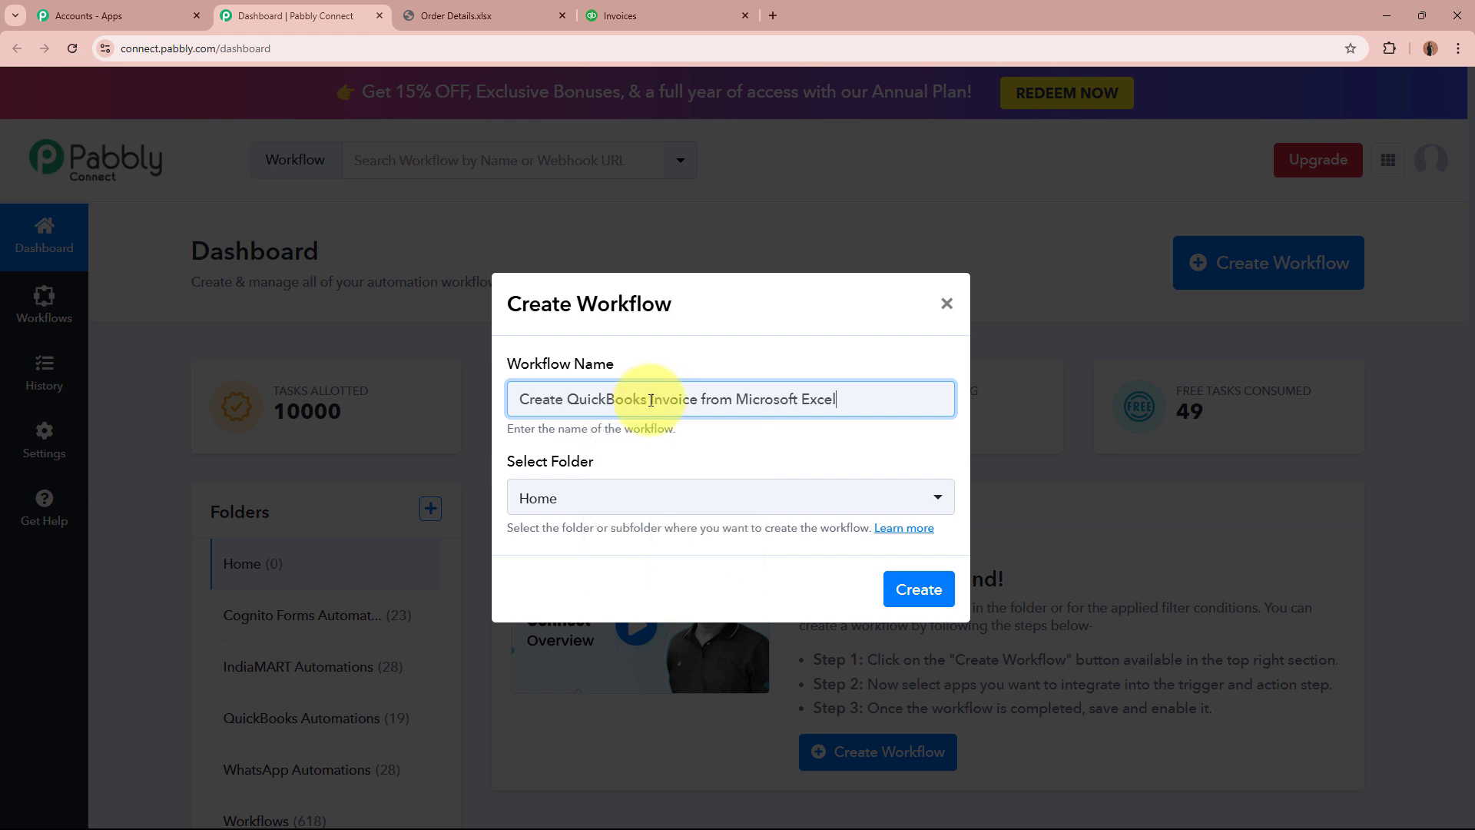
left_click_drag(529, 399, 840, 389)
left_click(822, 445)
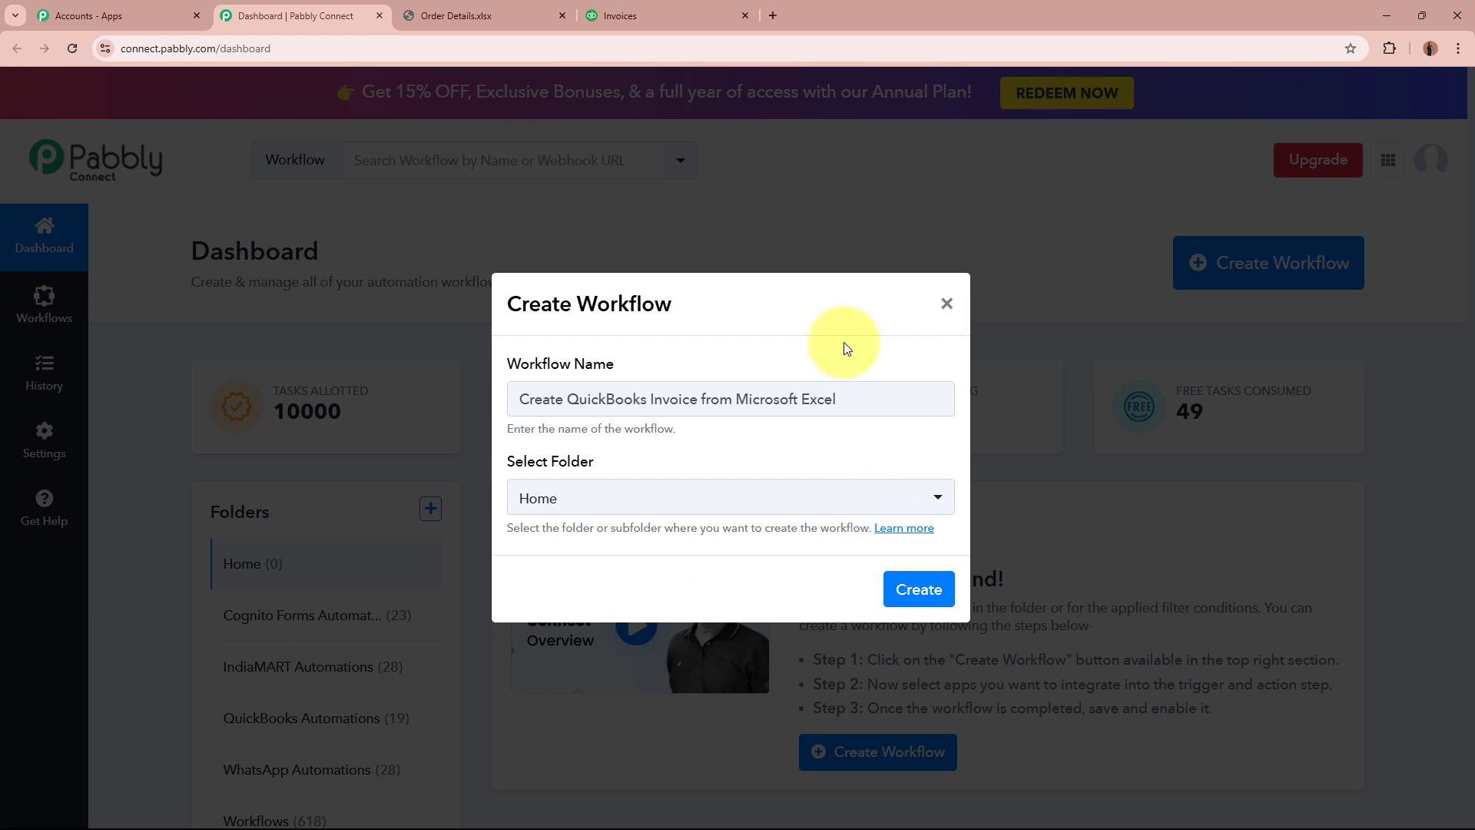
left_click_drag(845, 398, 515, 400)
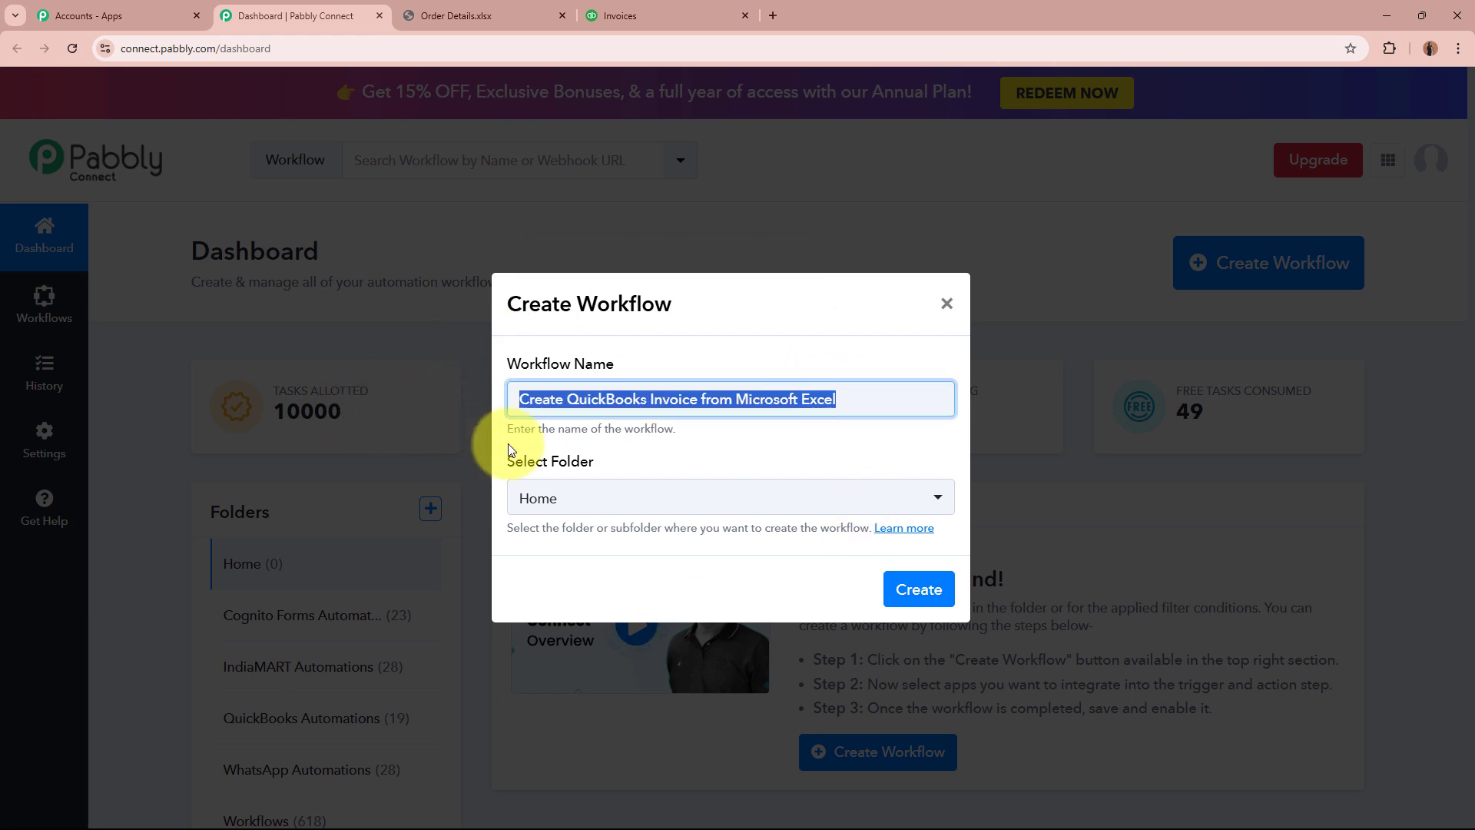
Place the workflow in the QuickBooks Automations folder and create it
left_click(734, 500)
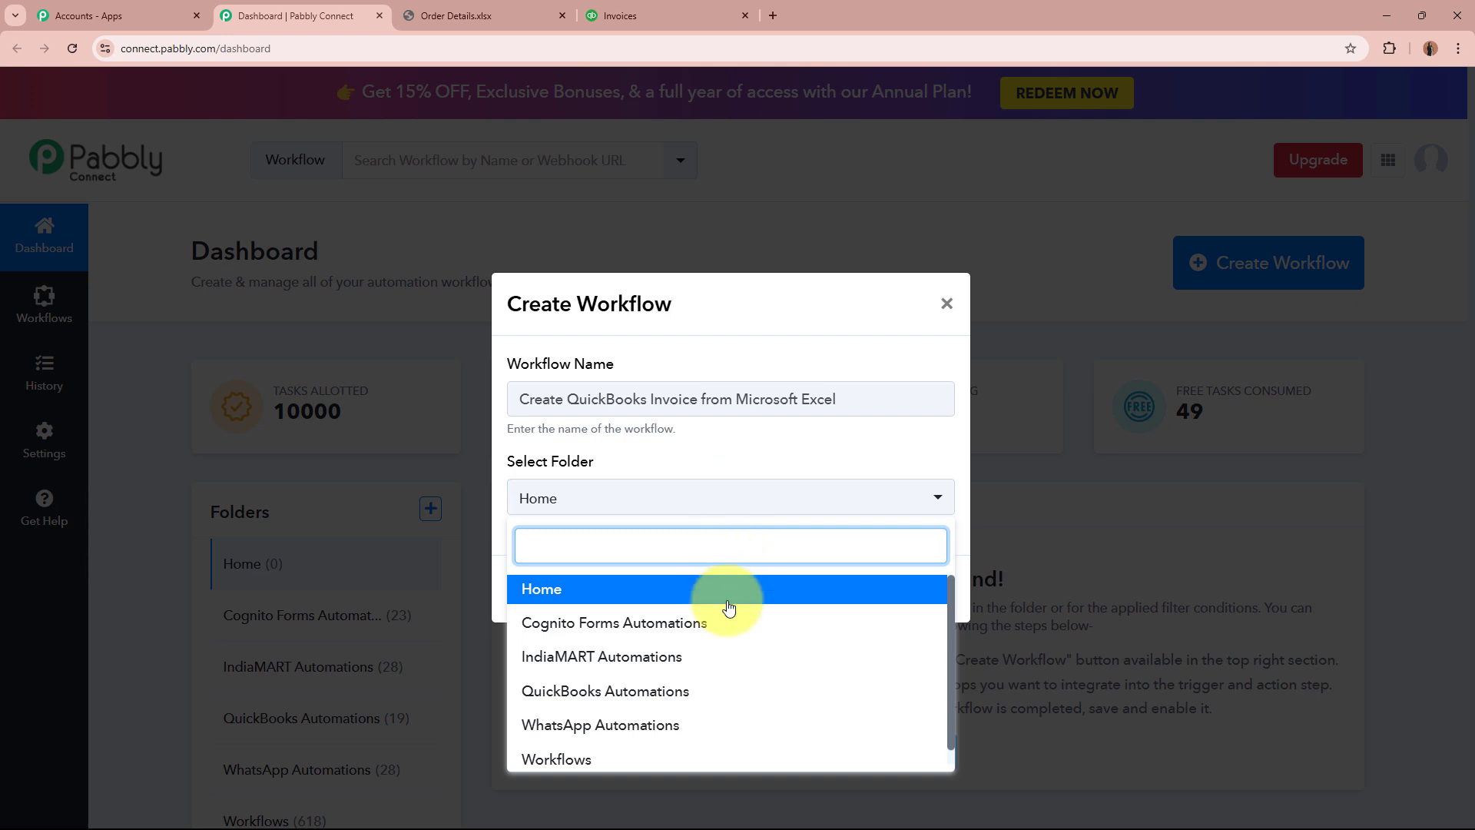
left_click(717, 694)
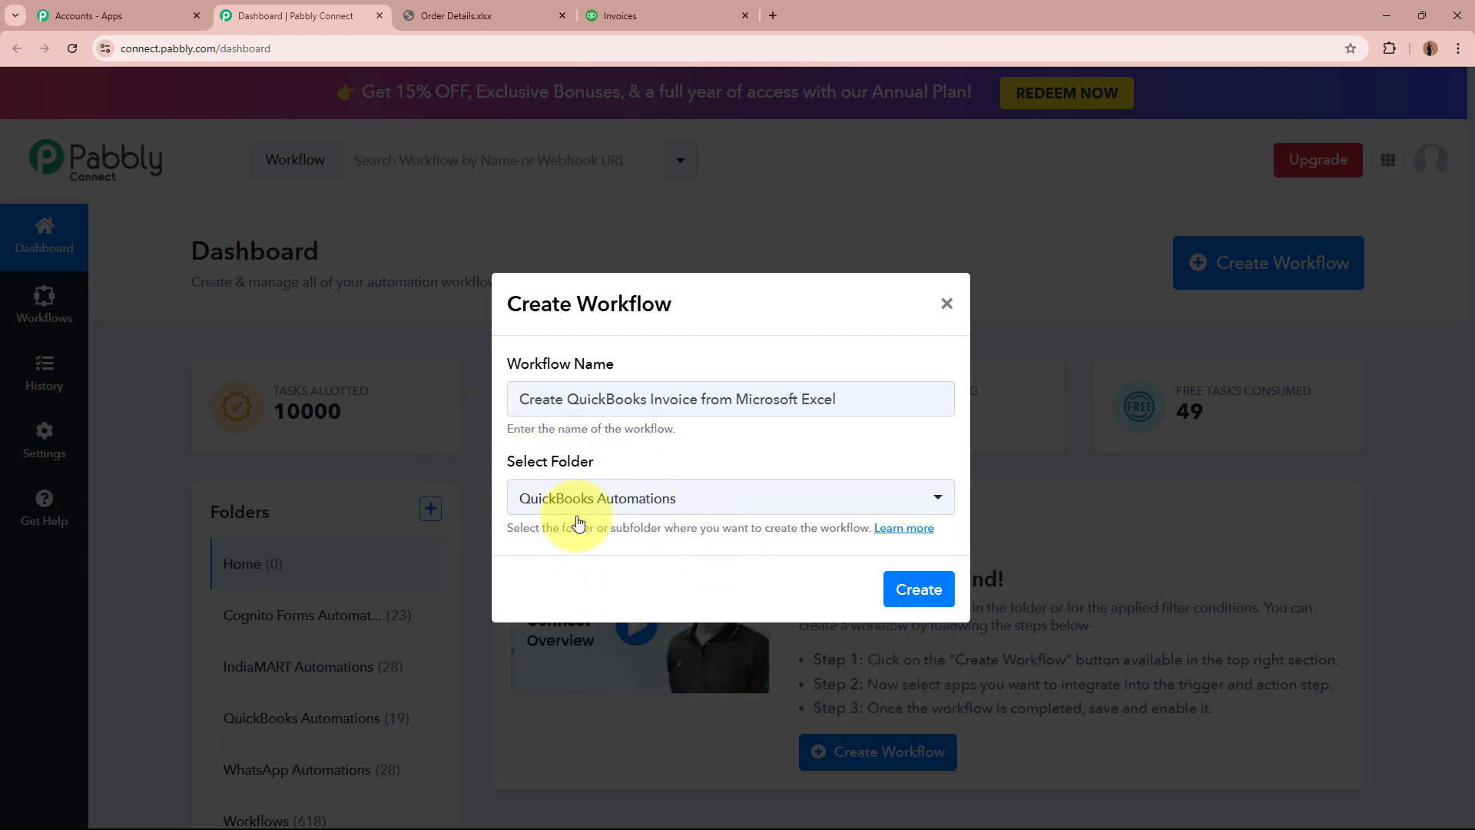
left_click_drag(530, 398, 893, 414)
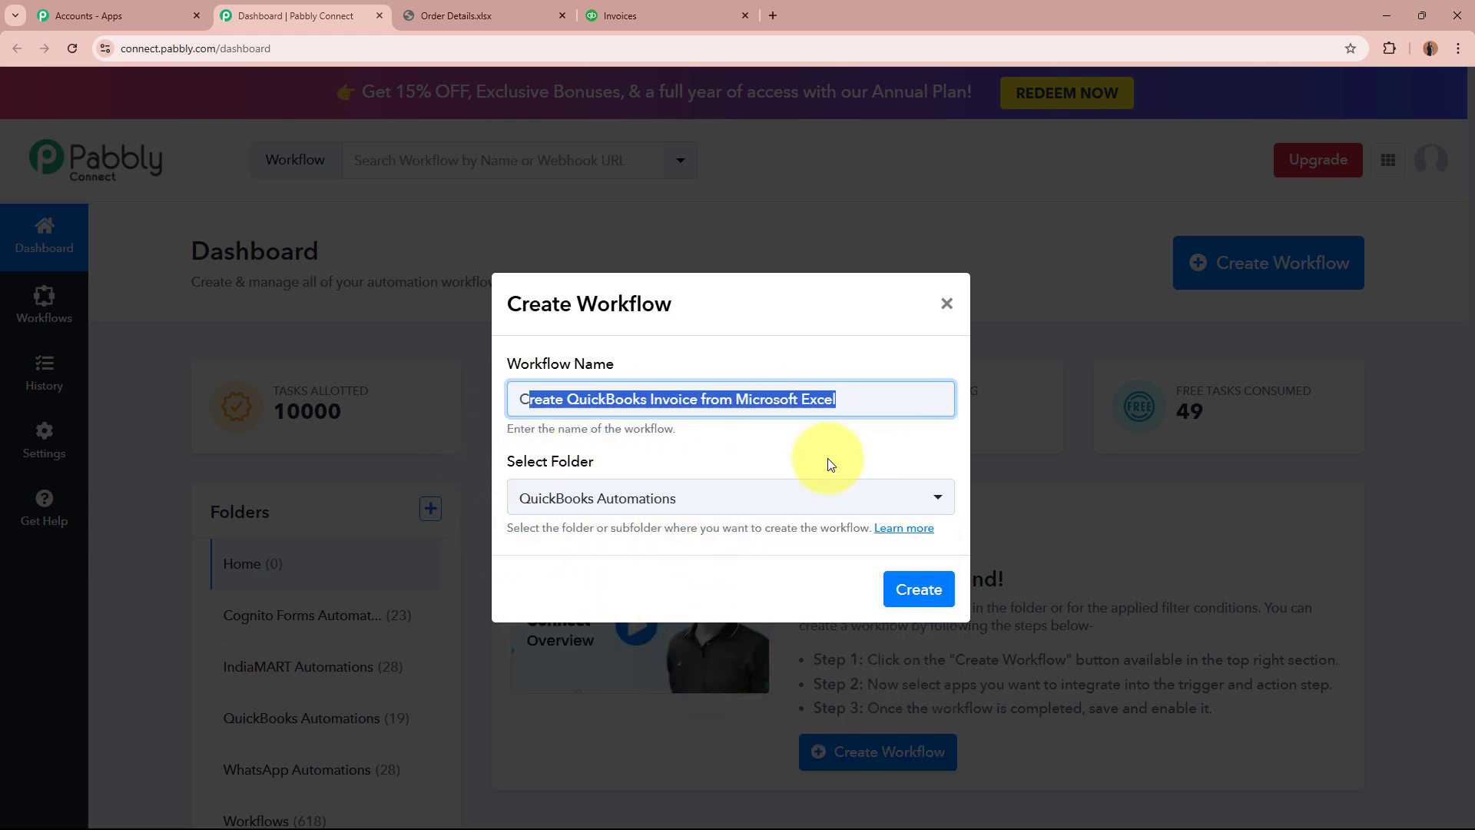
left_click(703, 449)
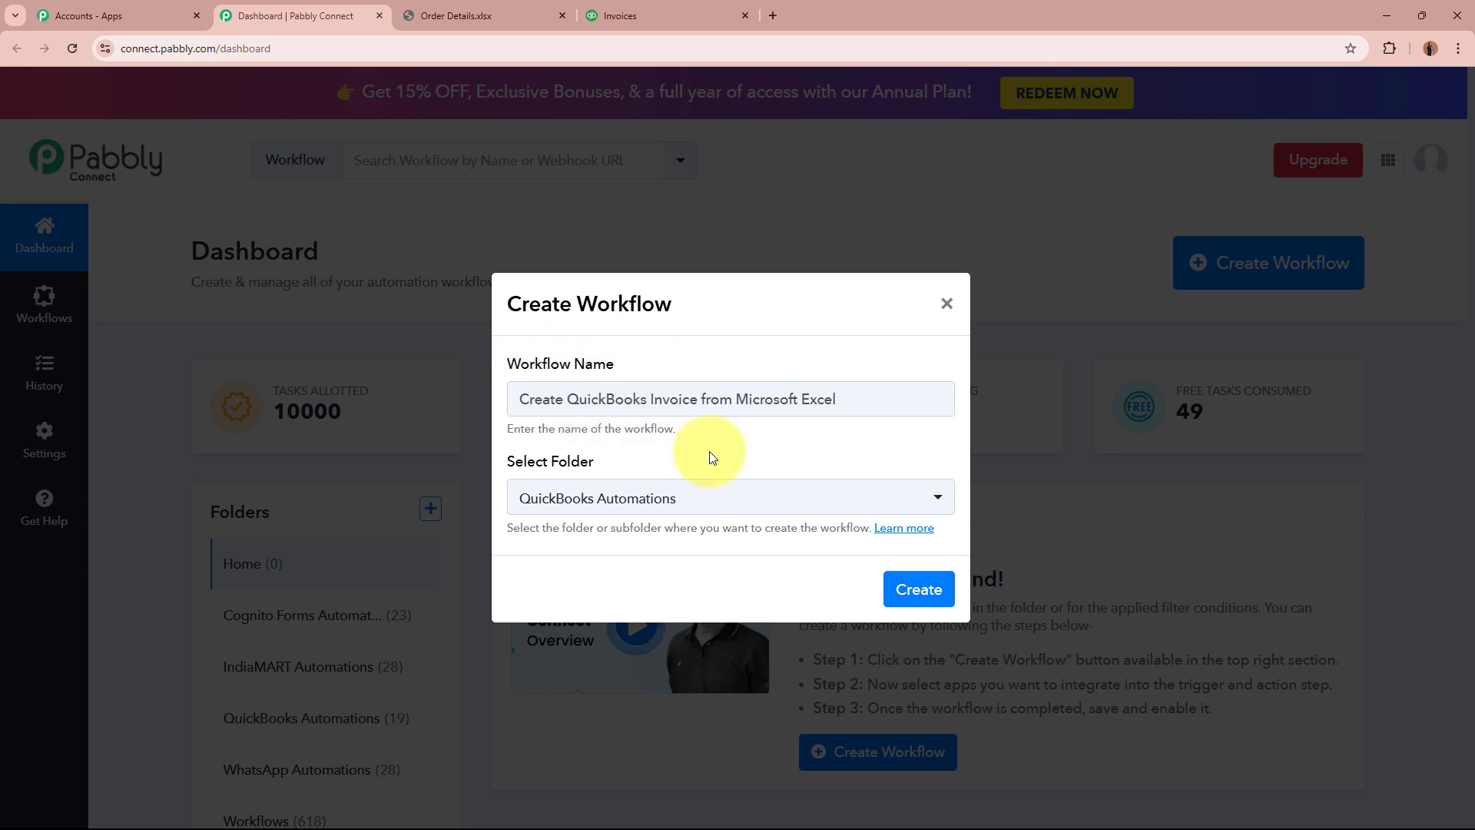
left_click(934, 602)
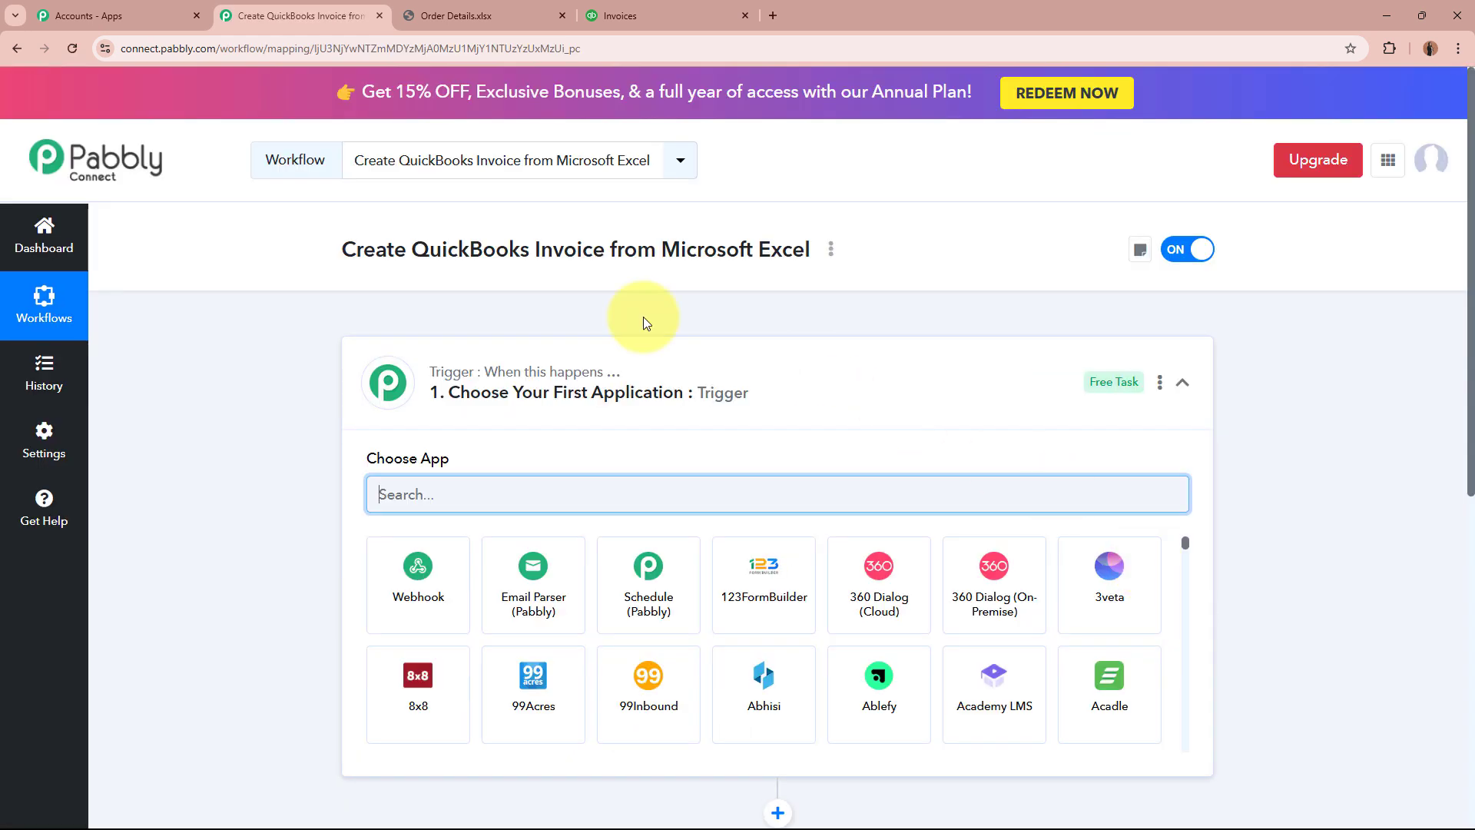
Search the trigger's app picker for 'Microsoft', then check the Order Details spreadsheet
left_click(841, 404)
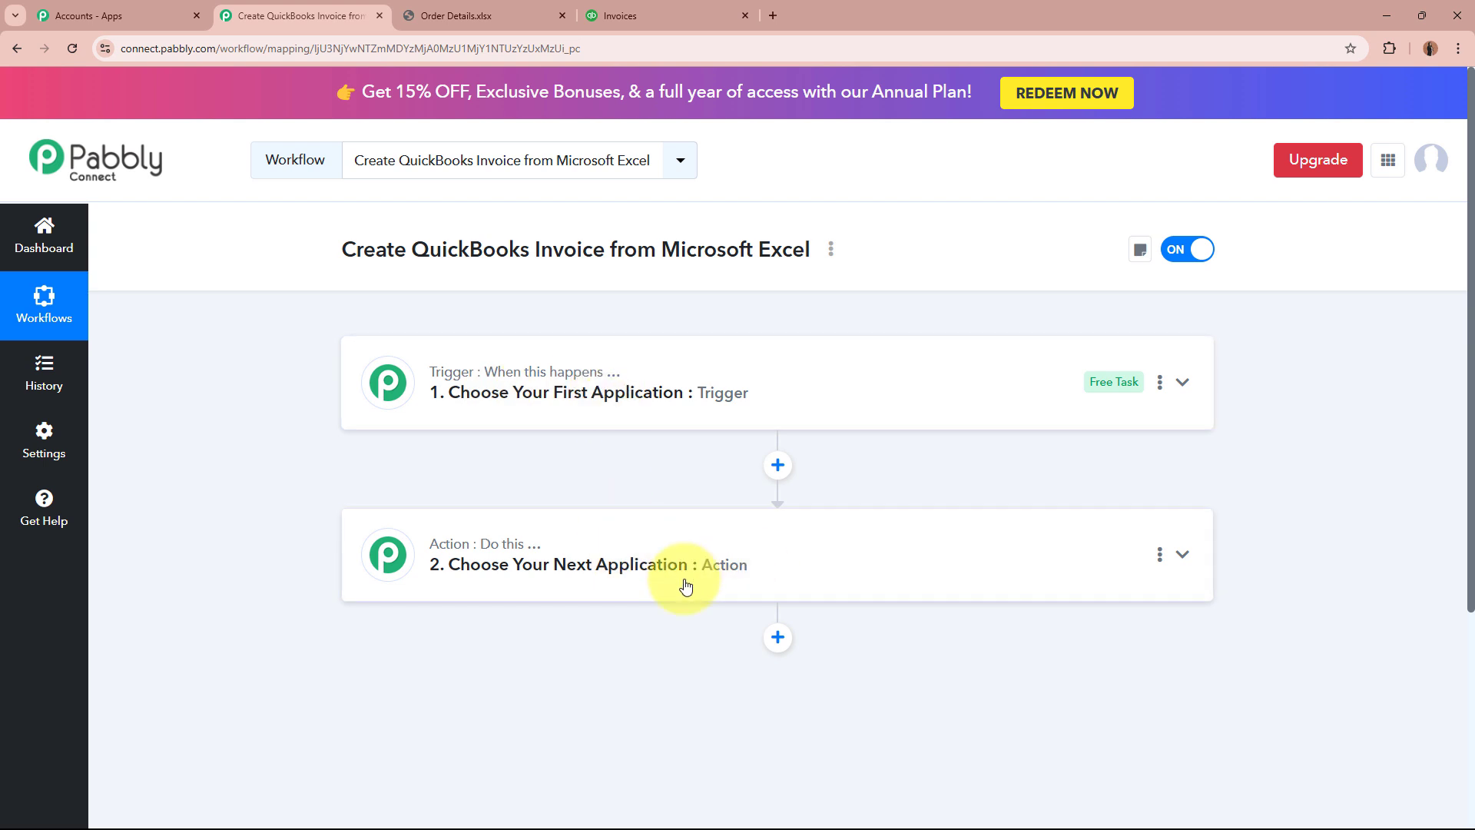
mouse_move(508, 554)
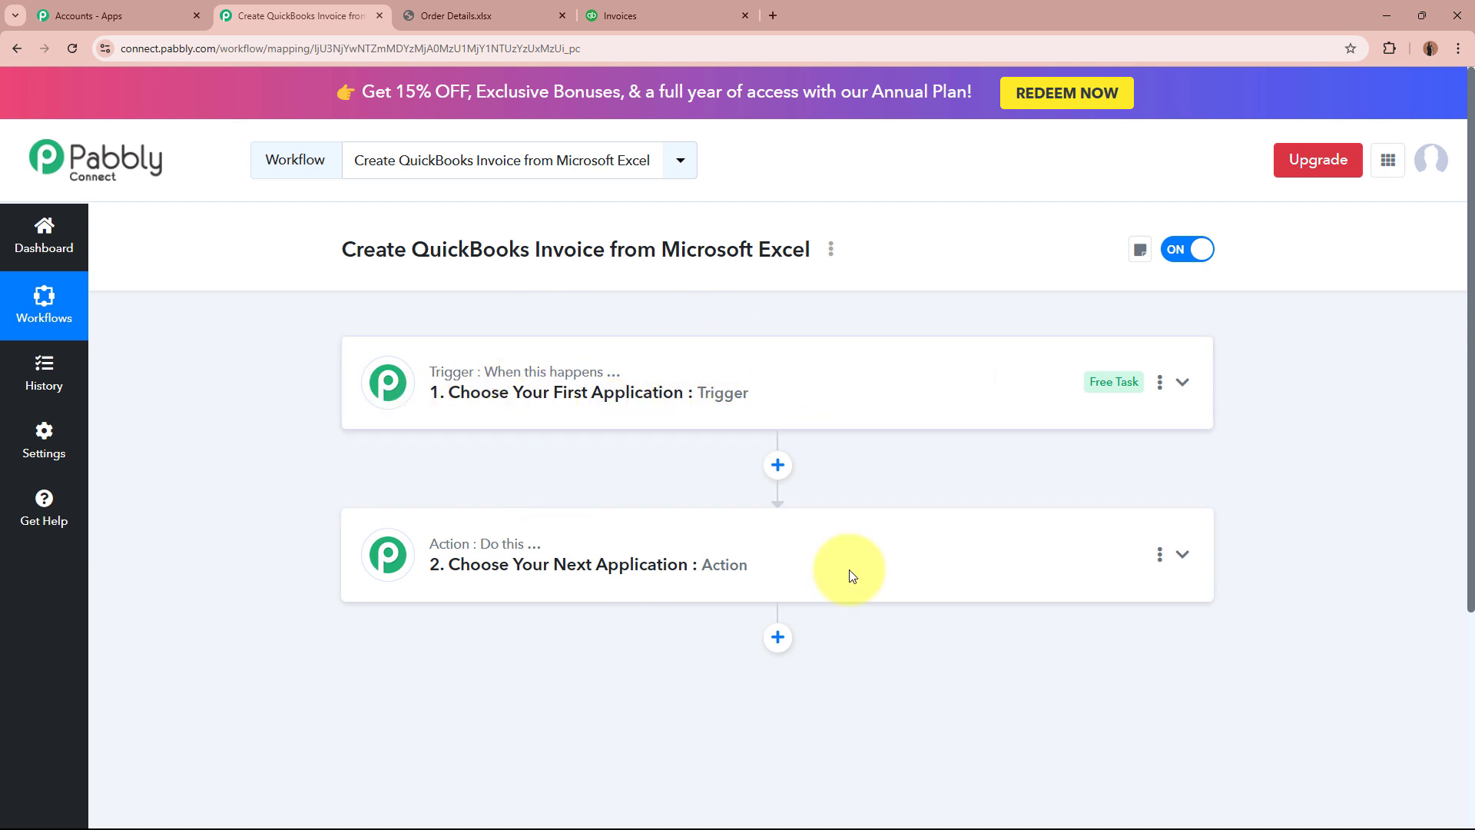
left_click(876, 408)
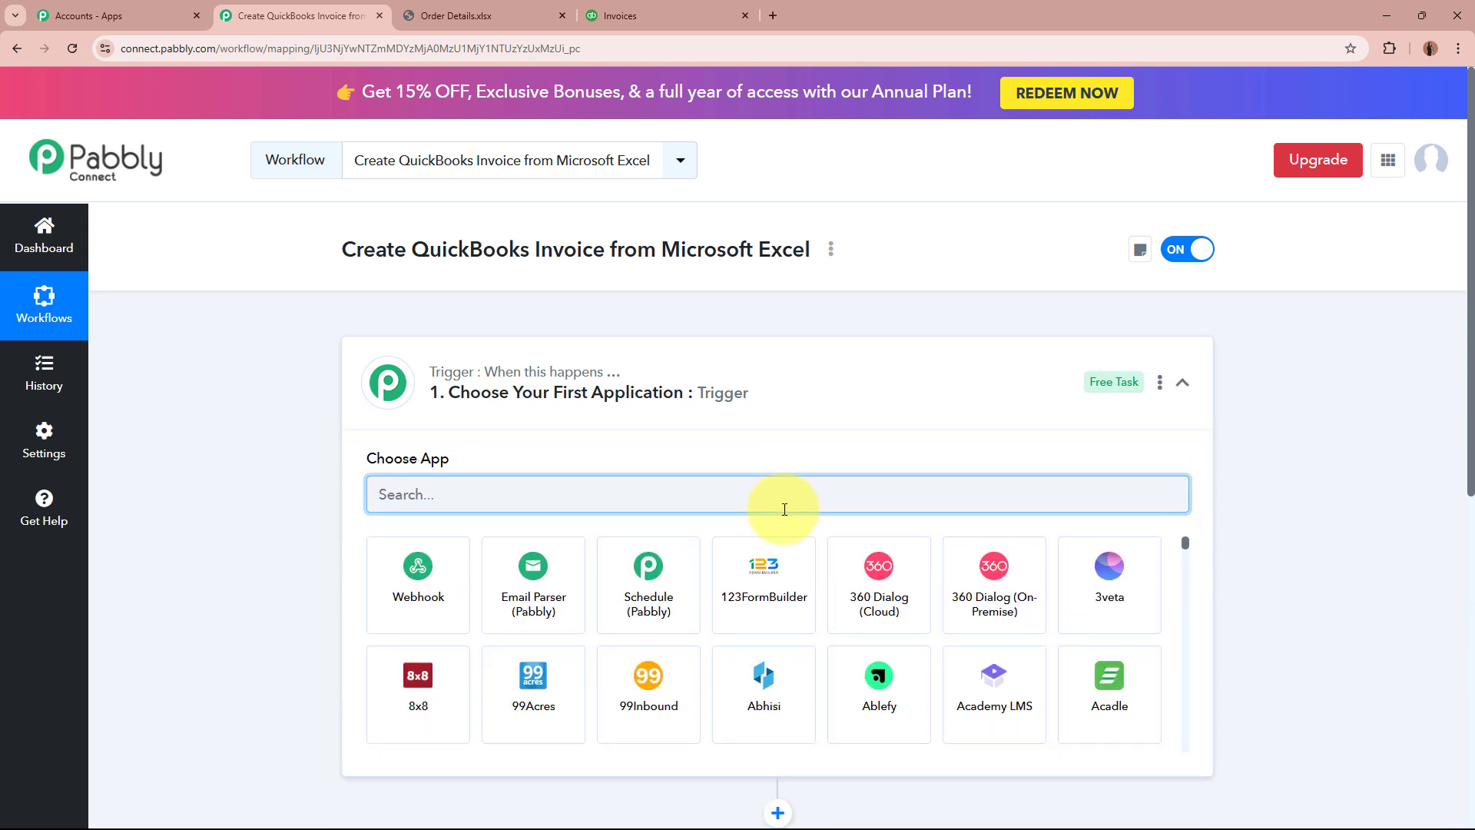
type("Mi")
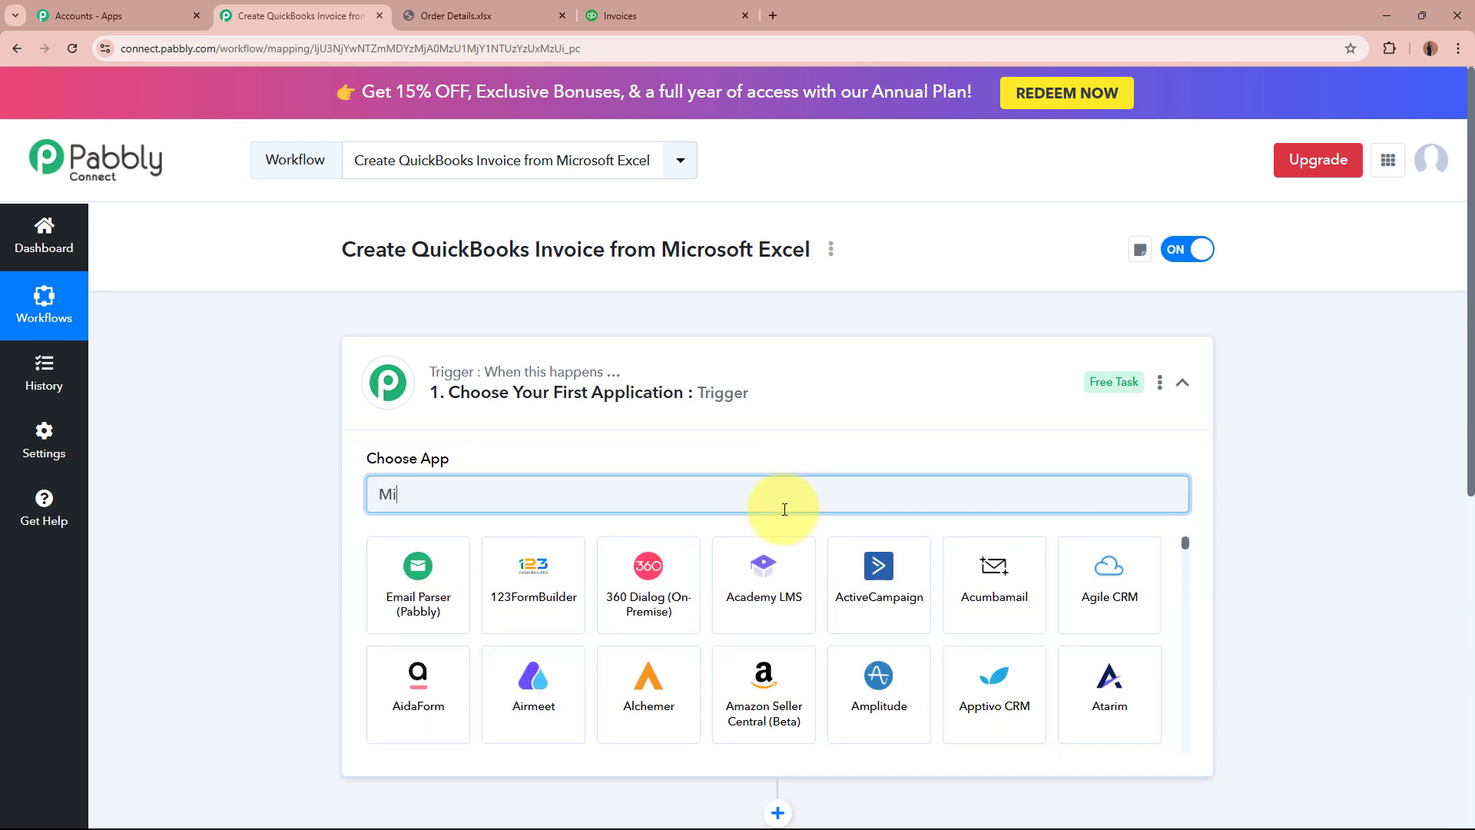
type("crosoft")
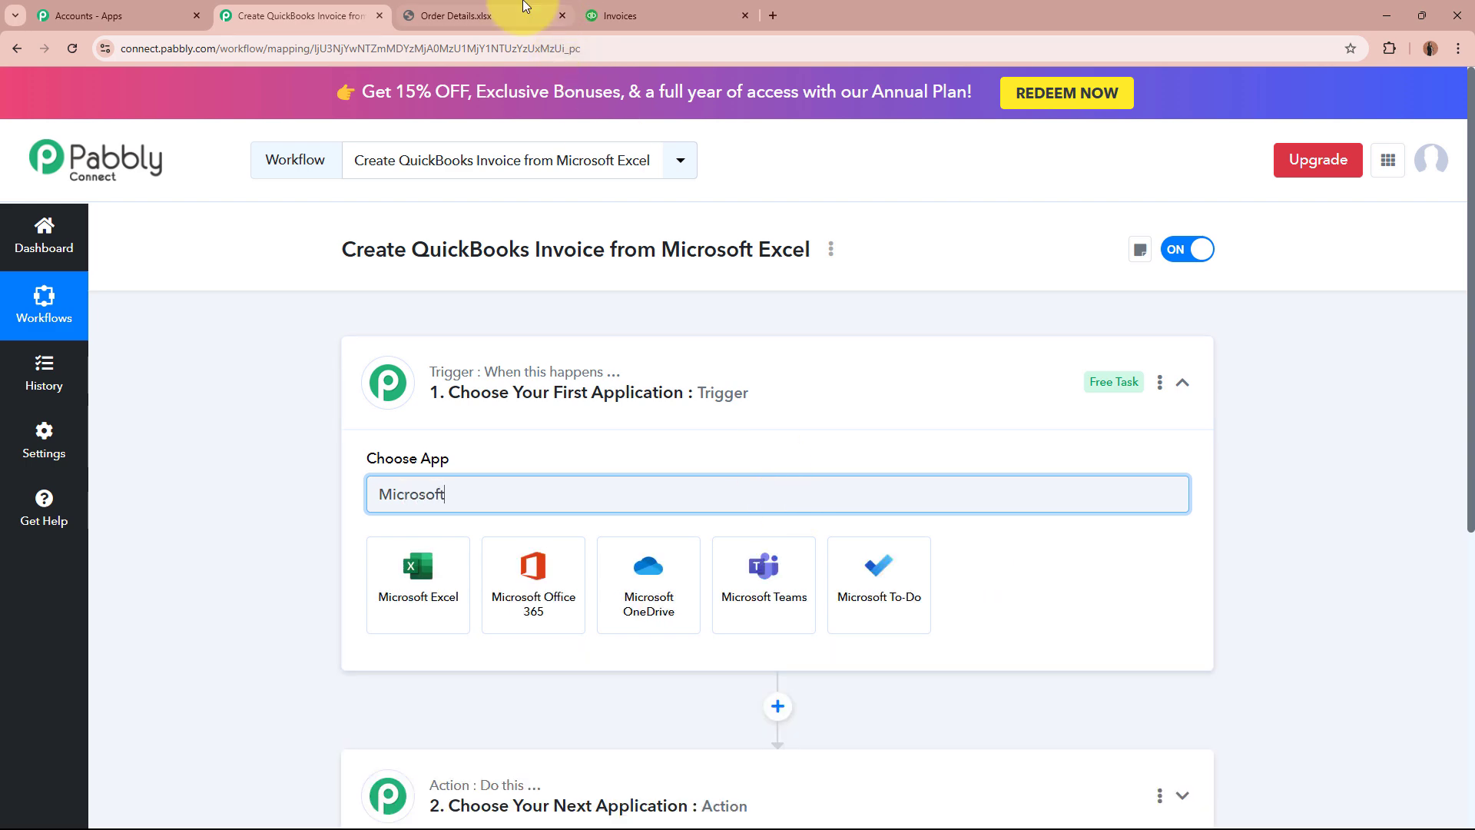
left_click(461, 15)
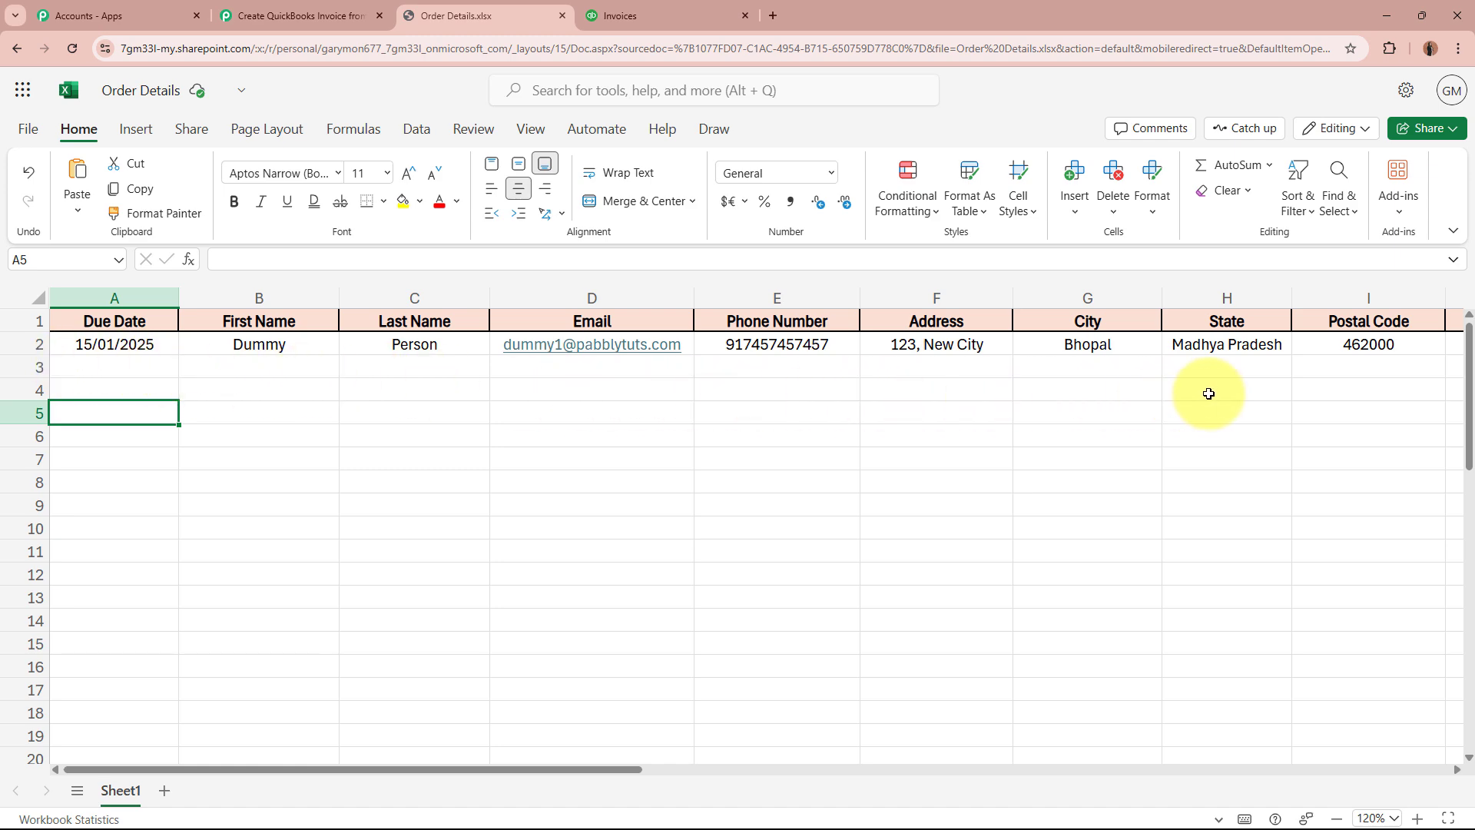
Set the trigger to Microsoft Excel, event New Row in Worksheet, and begin connecting the account
left_click_drag(377, 771, 214, 774)
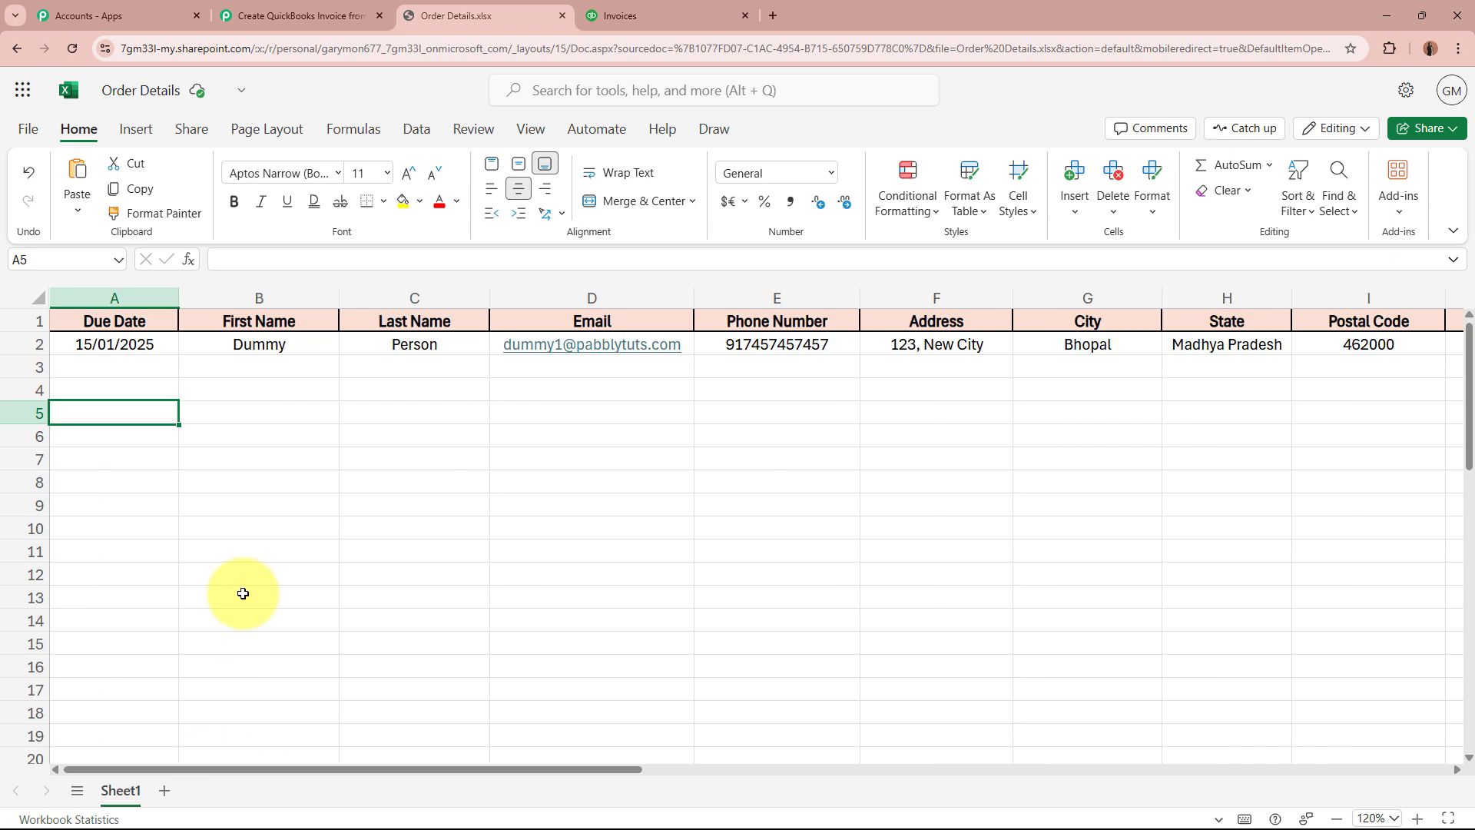
left_click(327, 15)
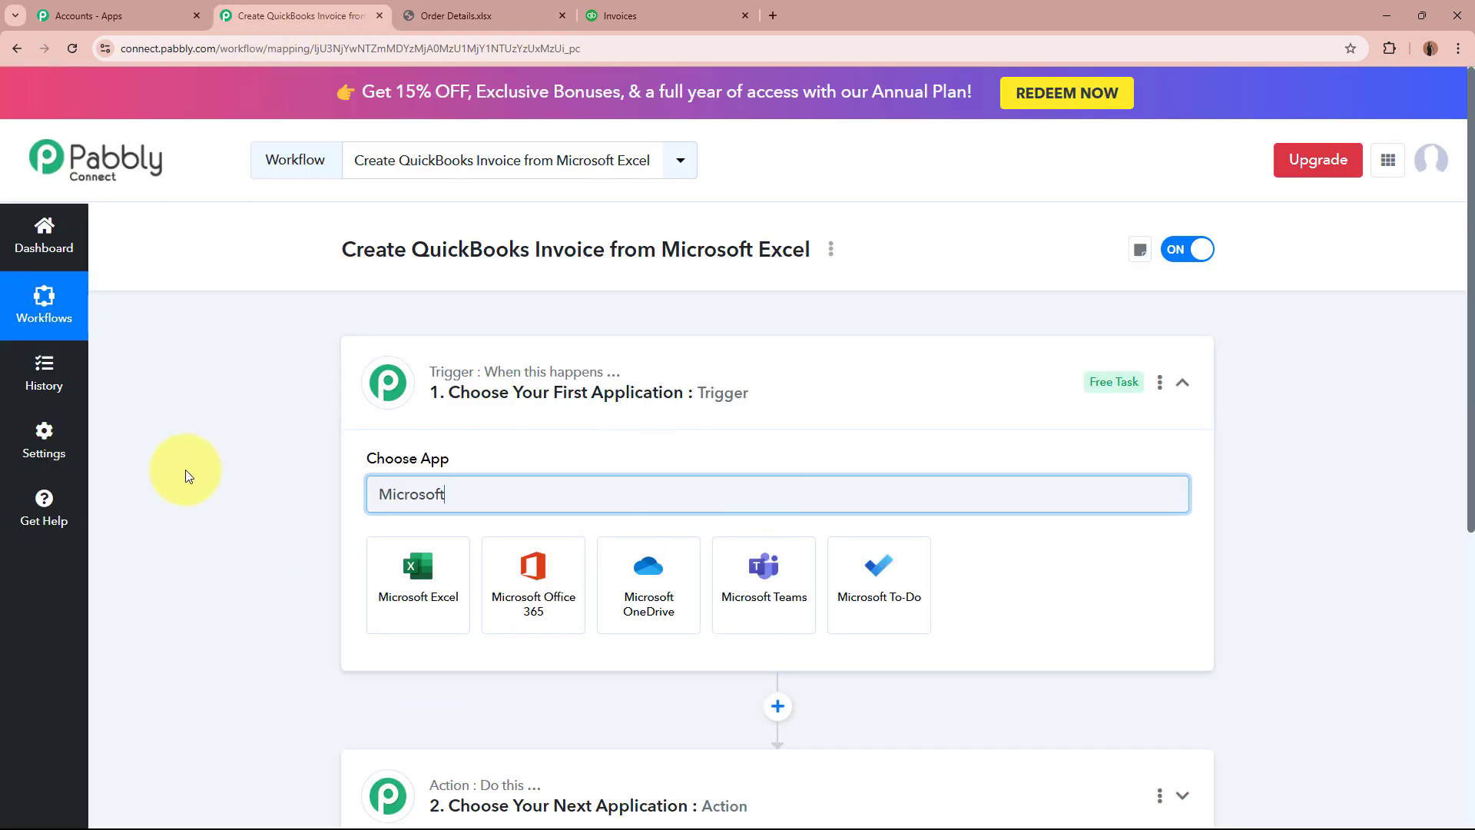
left_click(418, 586)
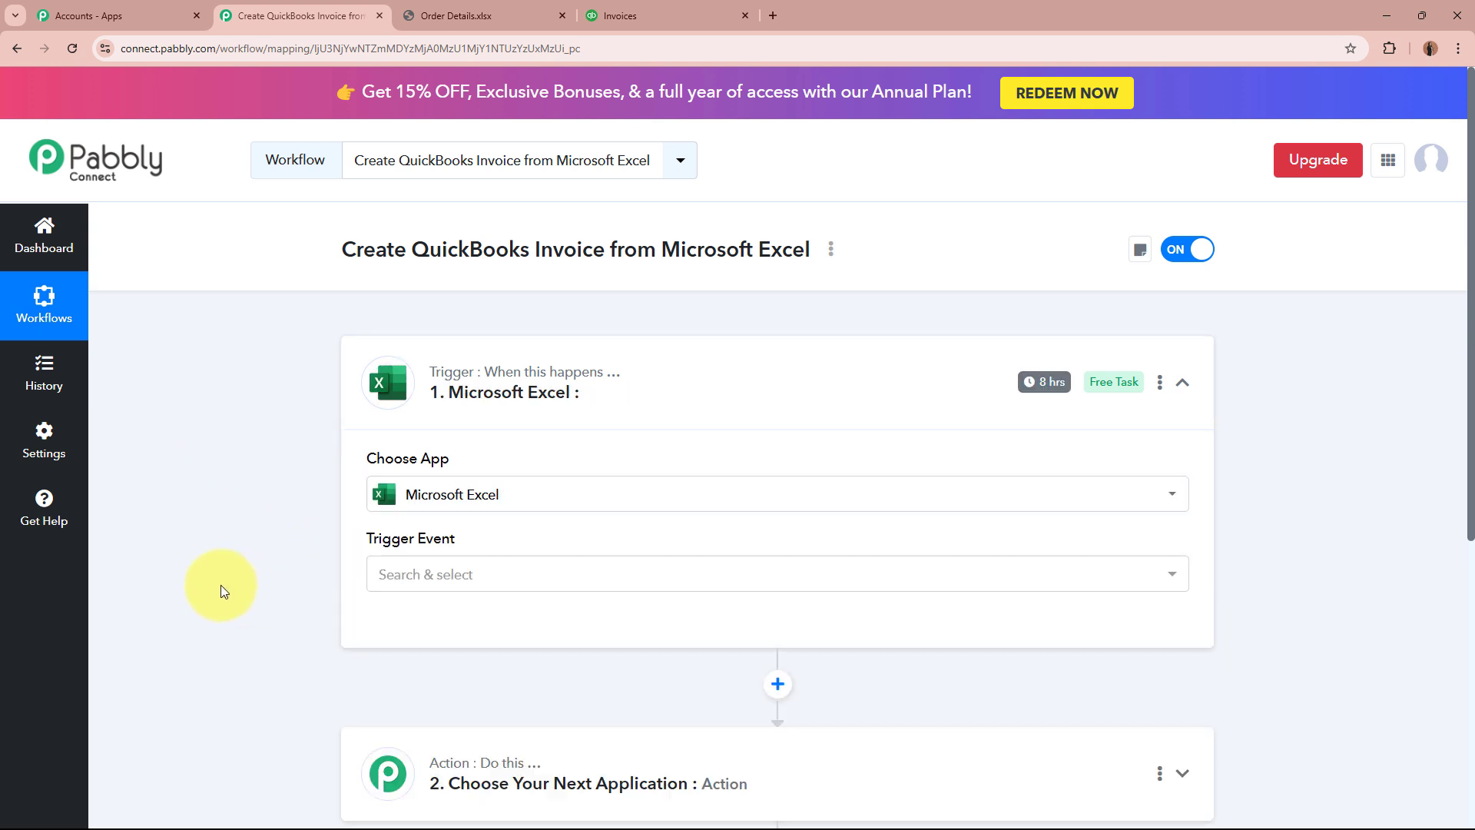
left_click(451, 584)
scroll(513, 734, "down", 2)
left_click(527, 681)
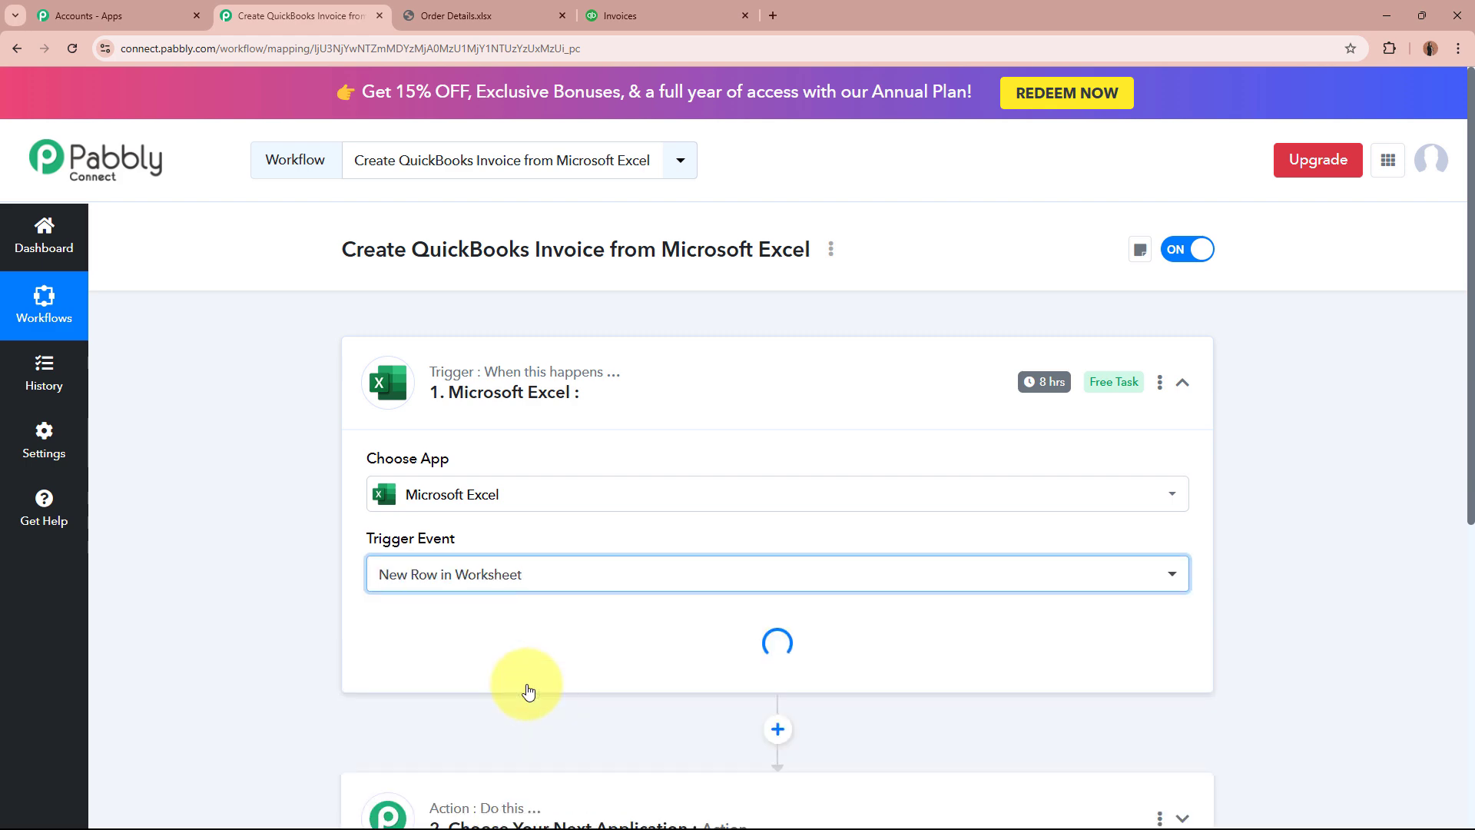
left_click(500, 19)
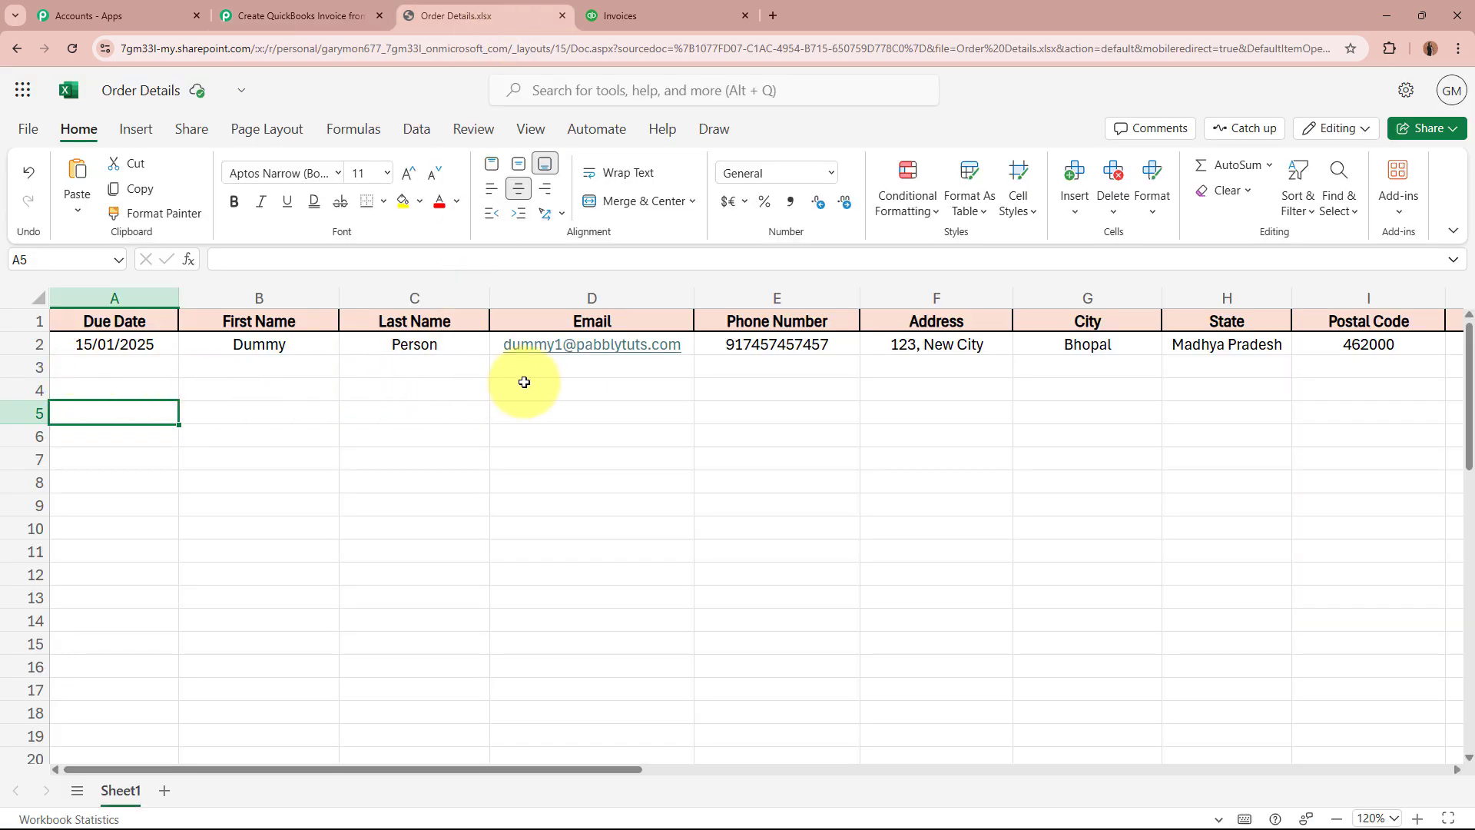
left_click(292, 16)
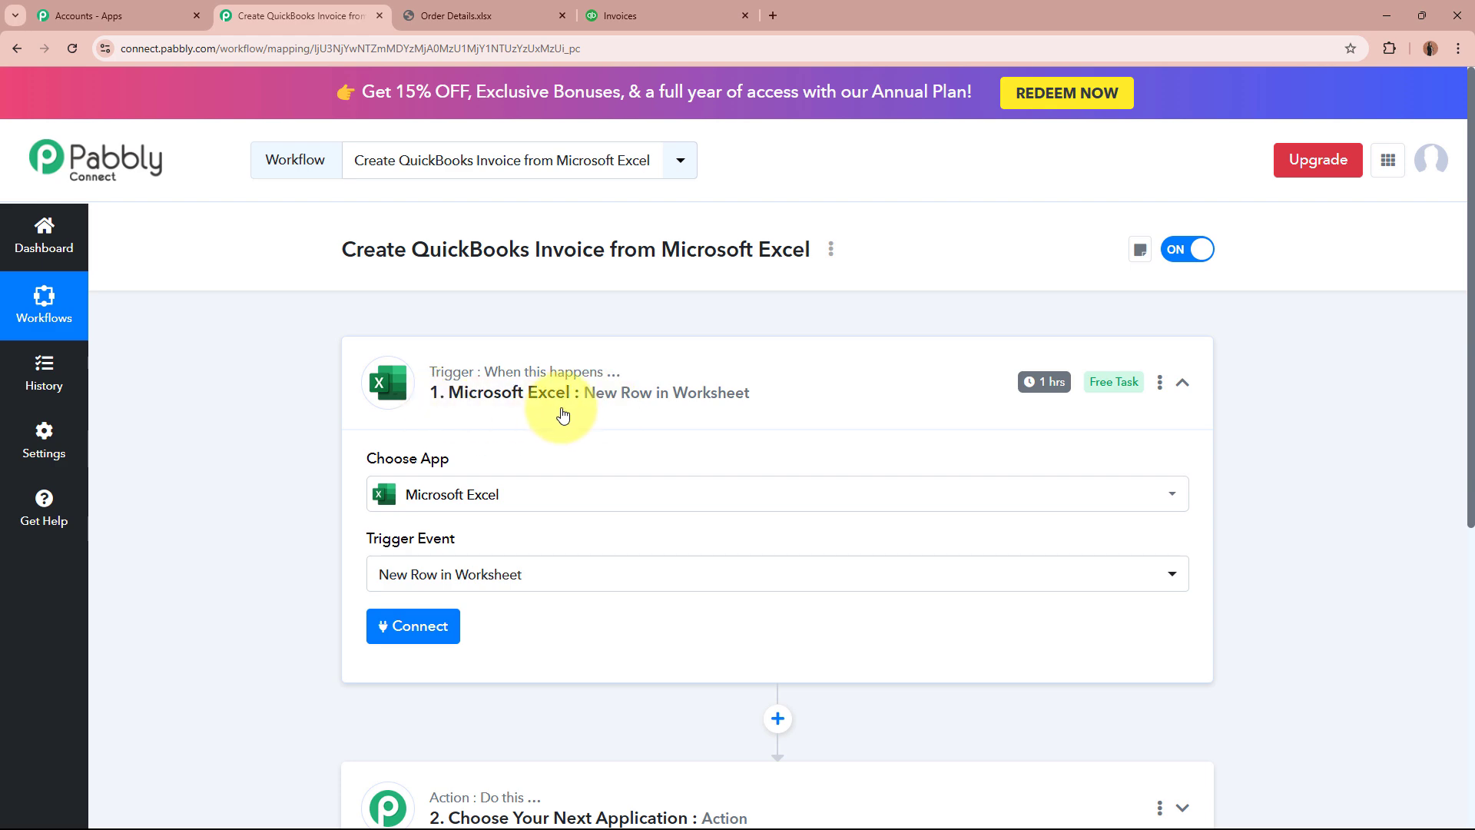
left_click(419, 627)
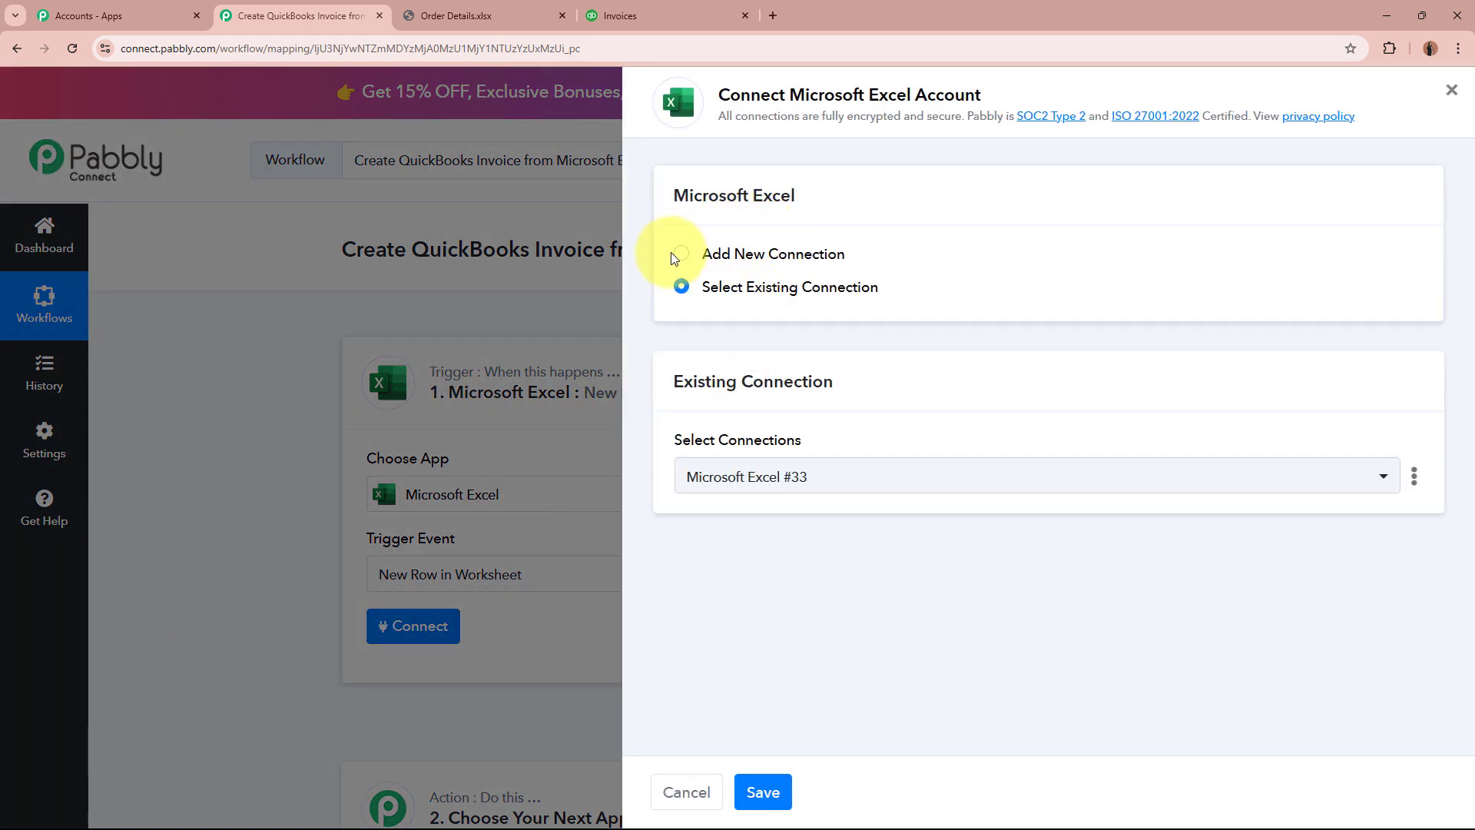
Add a new Microsoft Excel connection and accept the Microsoft permissions to authorise it
left_click(683, 260)
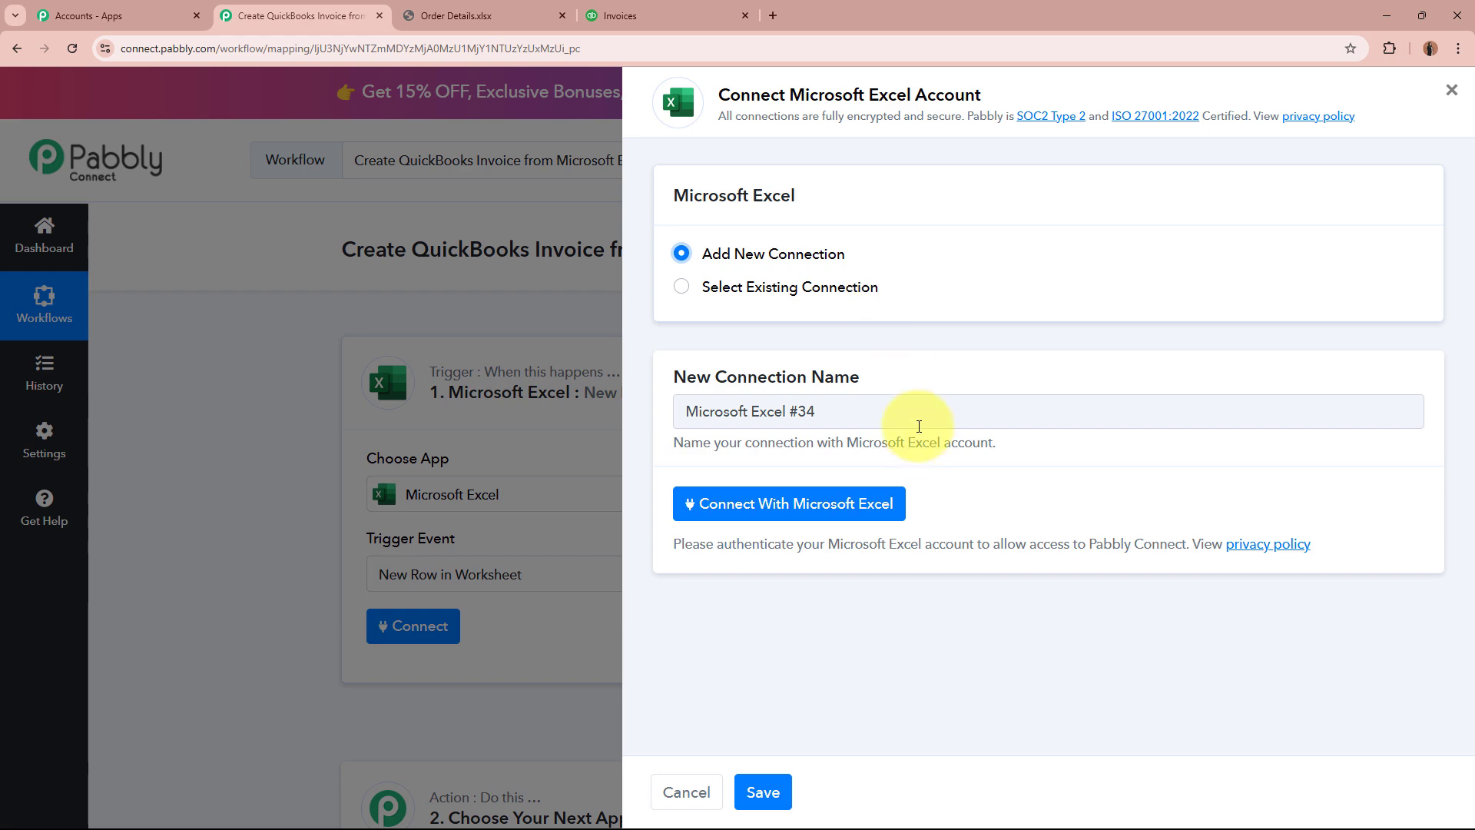
left_click(866, 517)
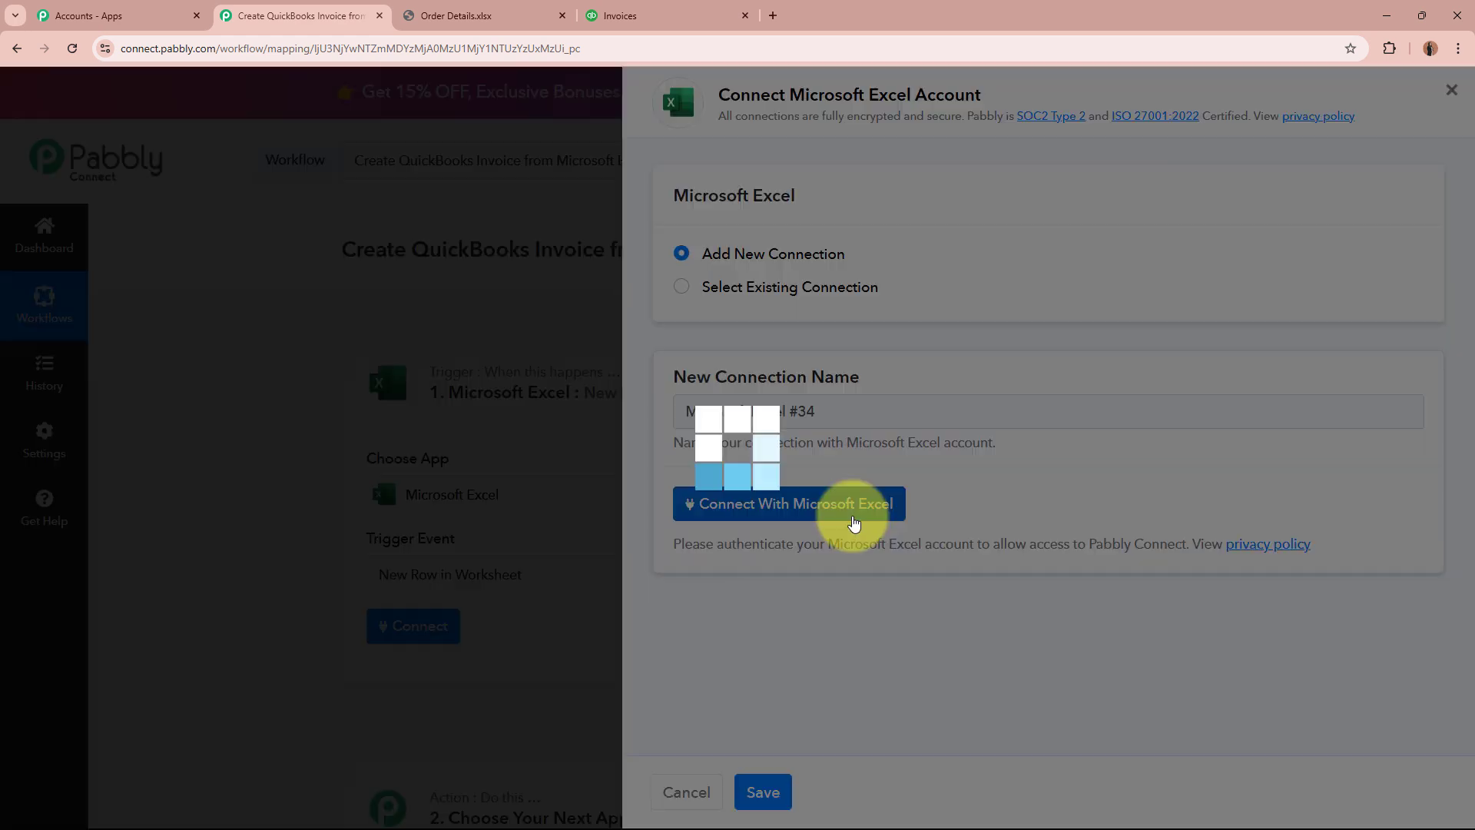
scroll(517, 346, "down", 5)
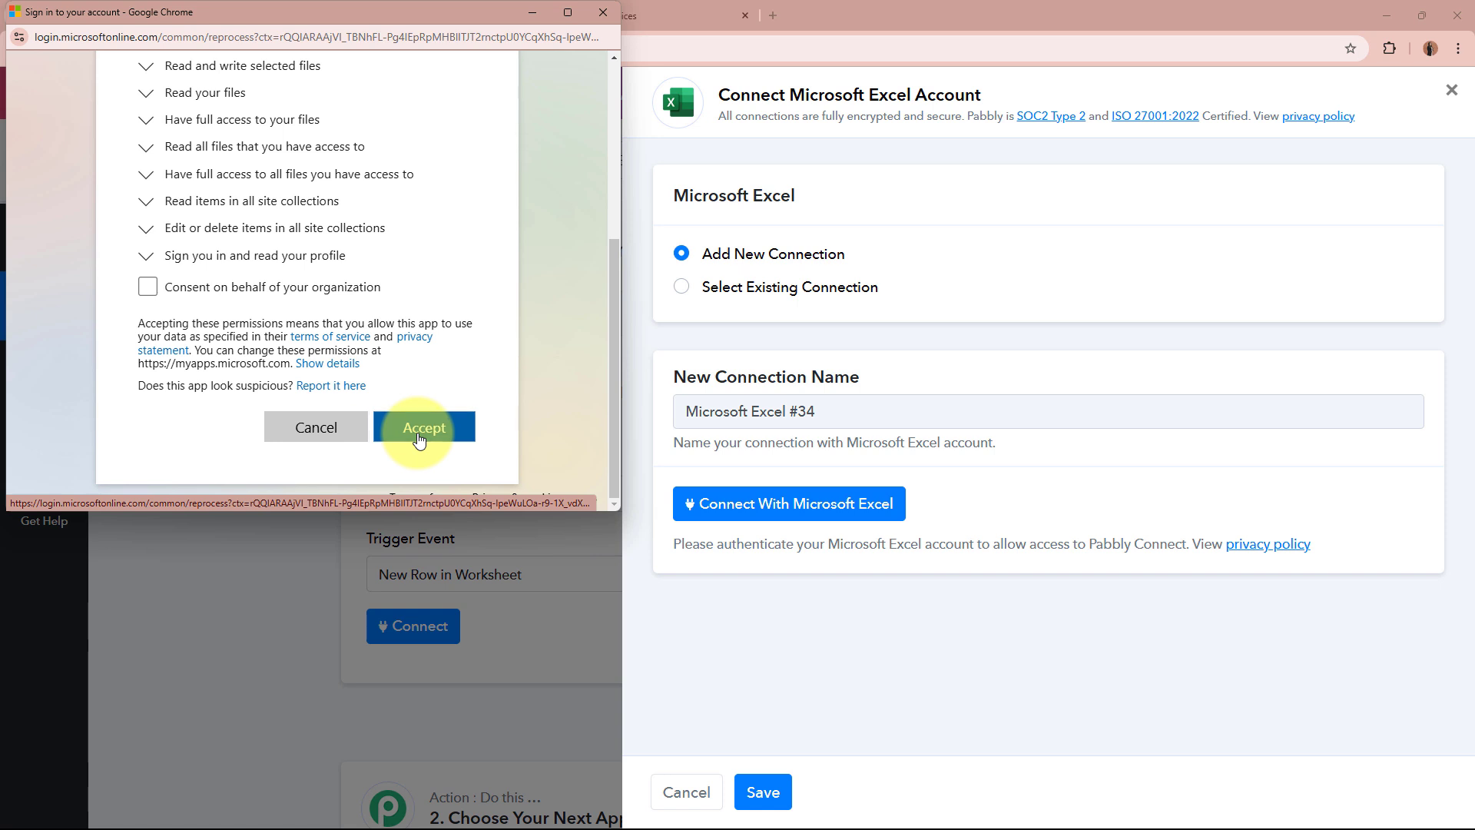
left_click(418, 439)
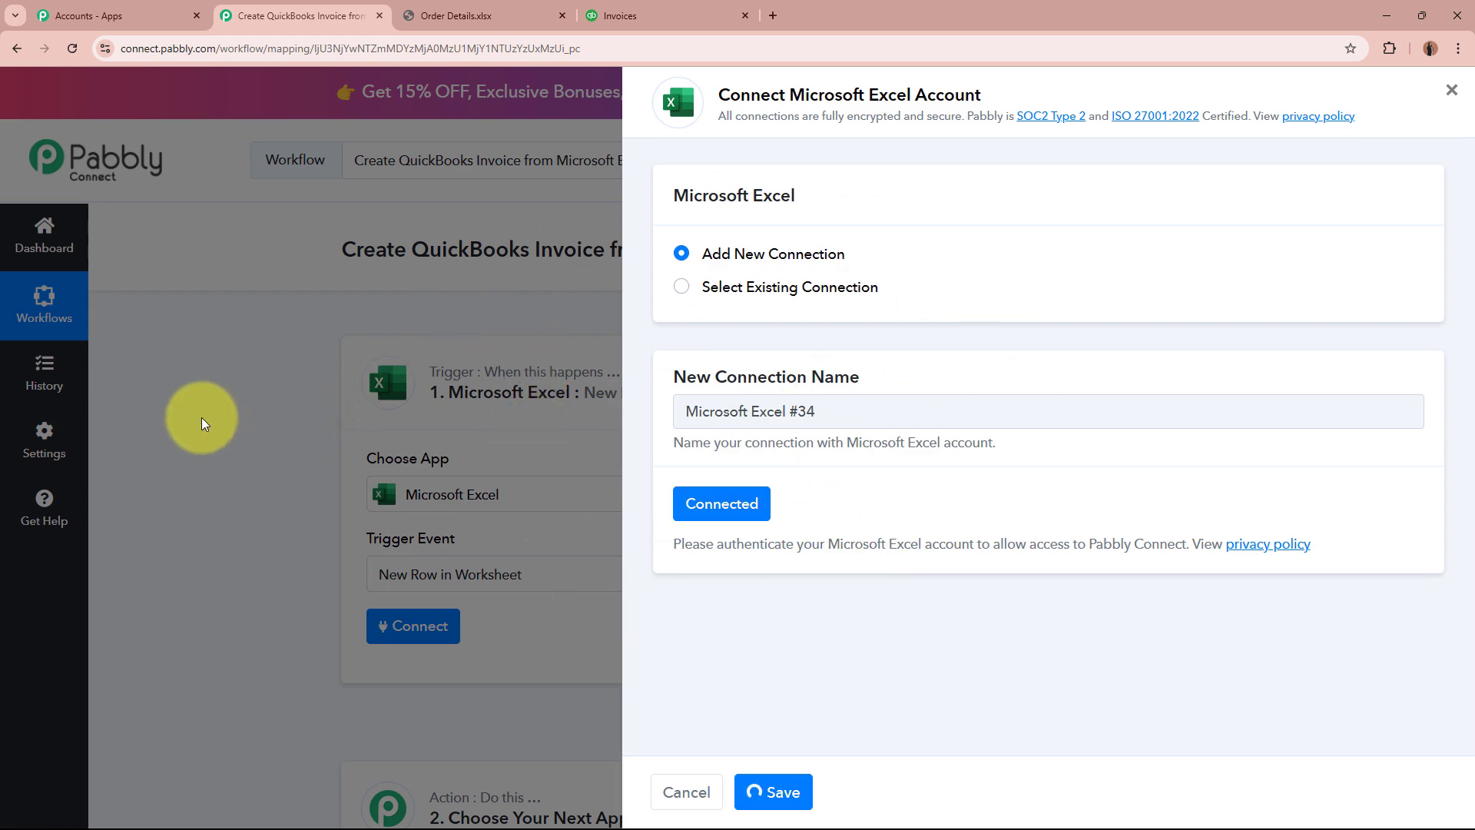
scroll(234, 454, "down", 4)
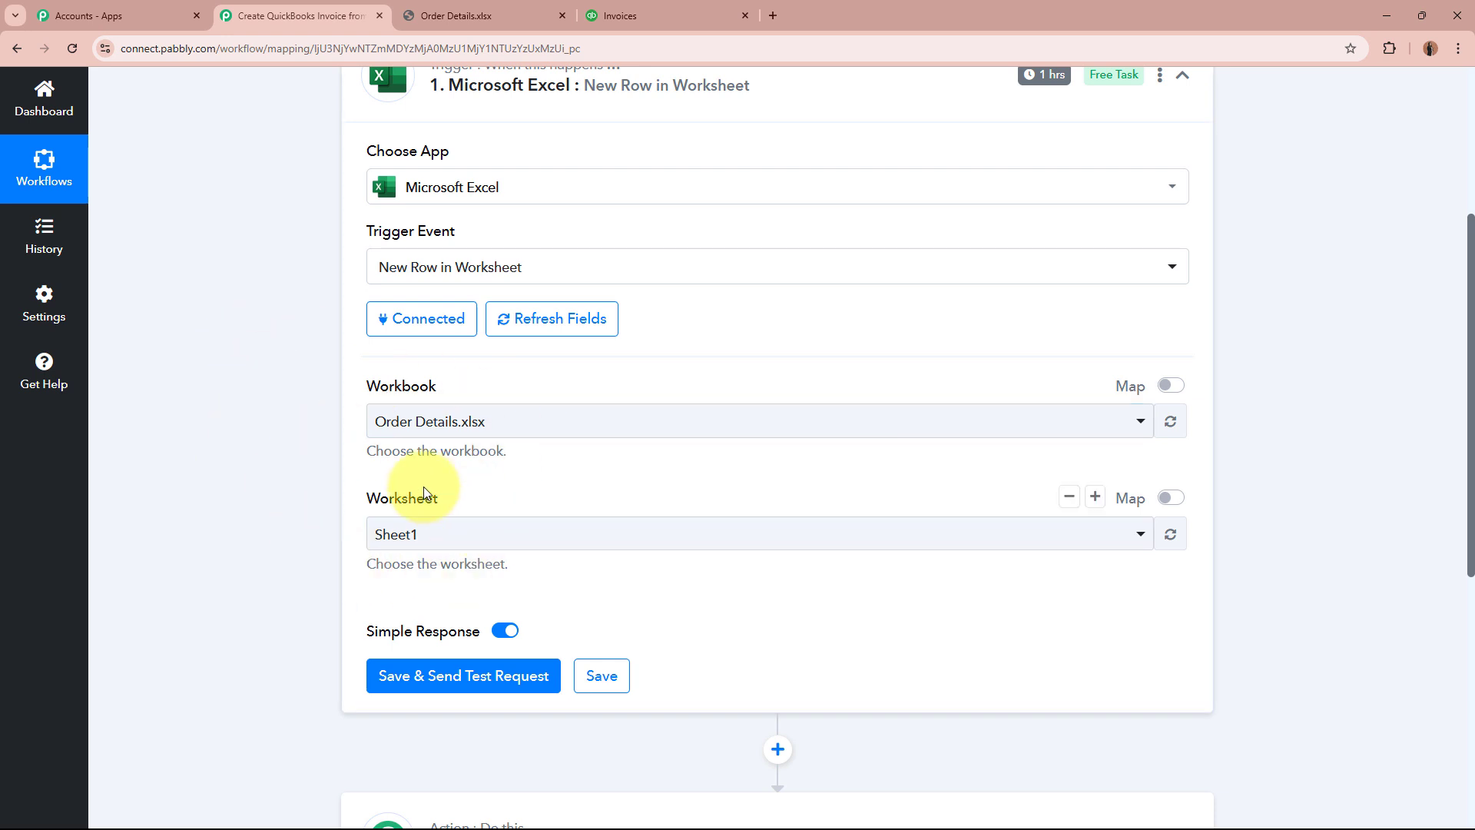
Point the trigger at workbook Order Details.xlsx, worksheet Sheet1, then return to the spreadsheet
left_click(463, 14)
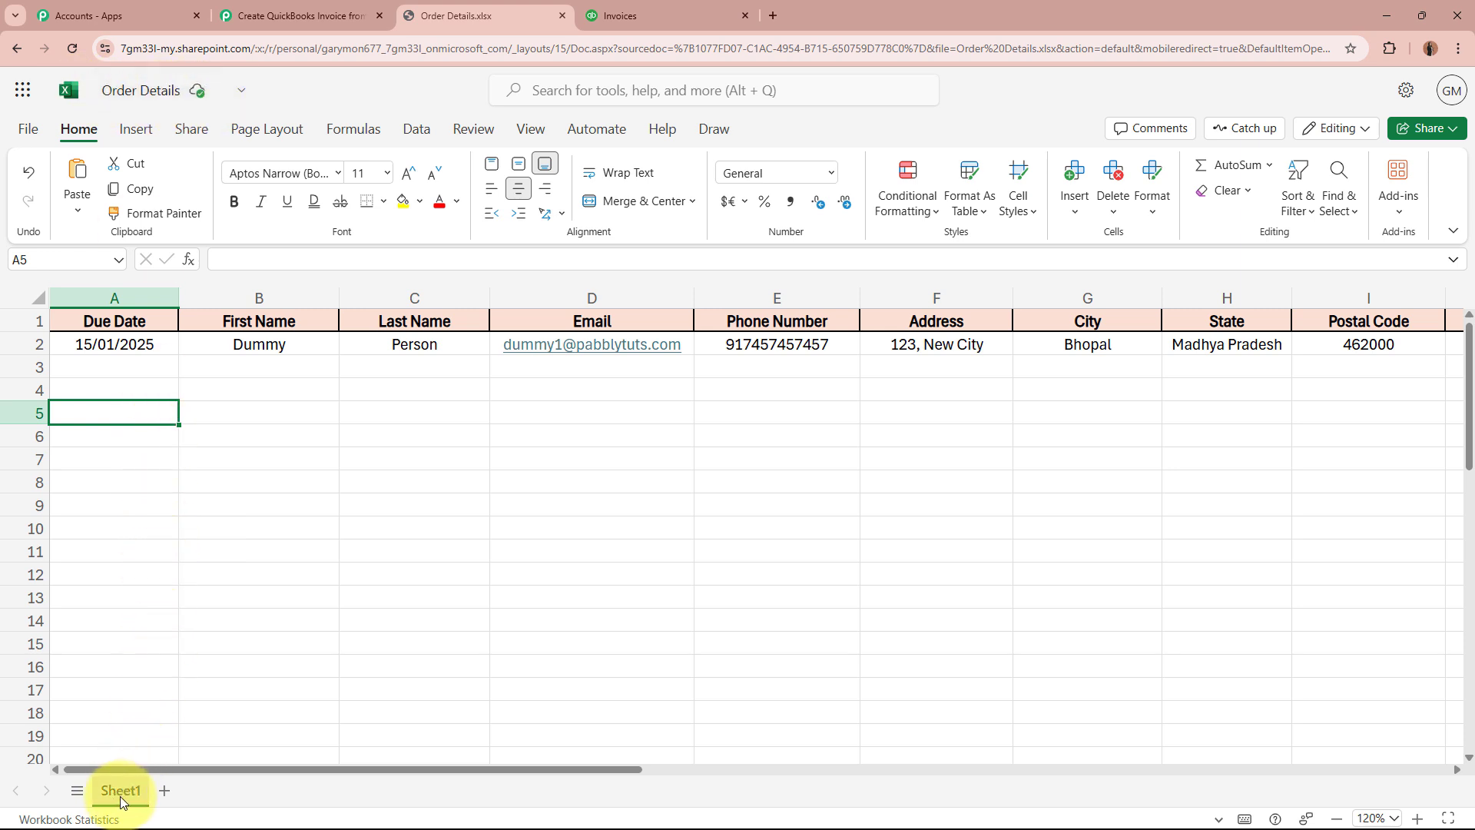
left_click(304, 14)
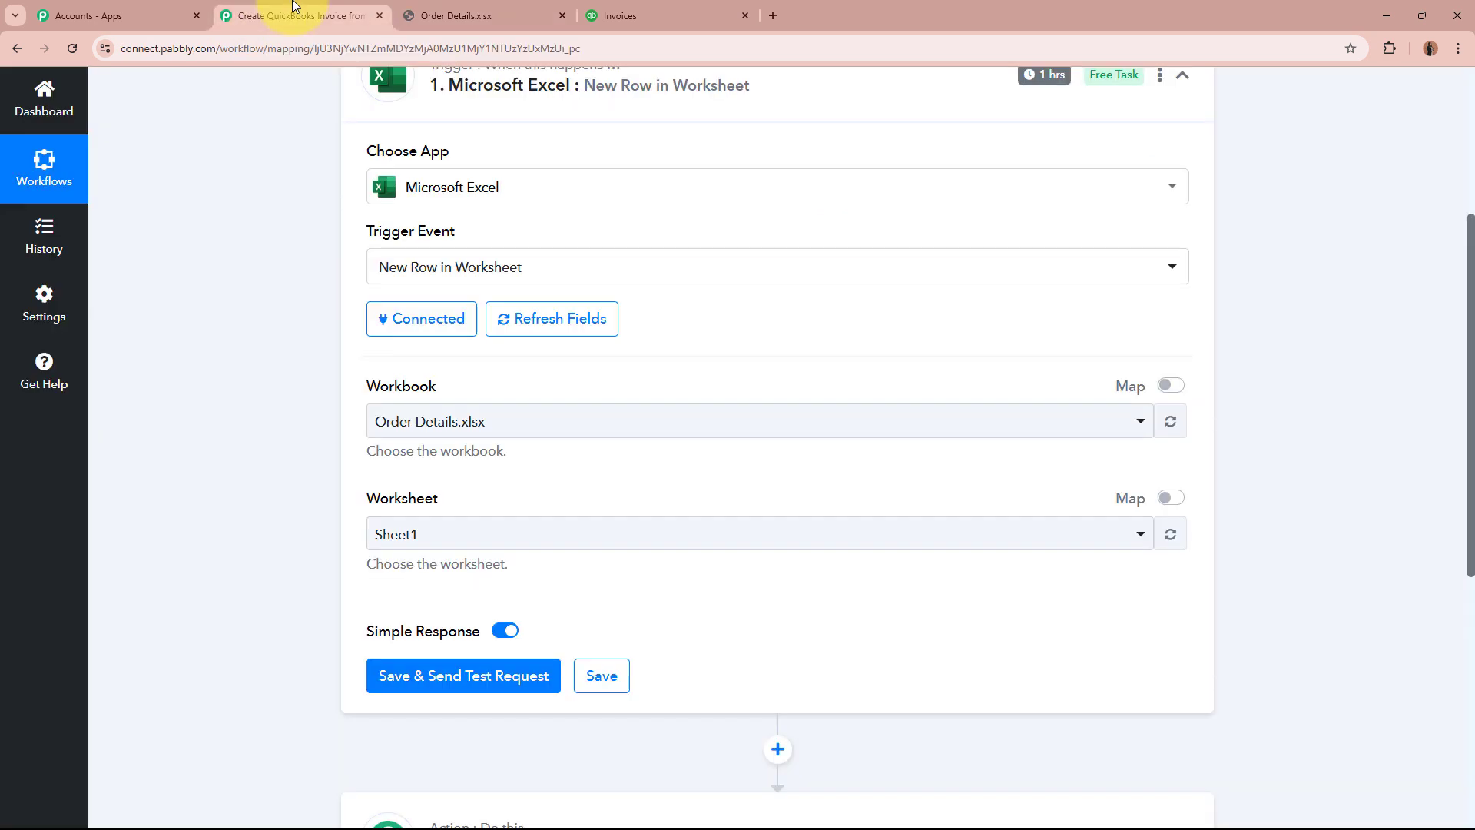
left_click(511, 435)
left_click(499, 510)
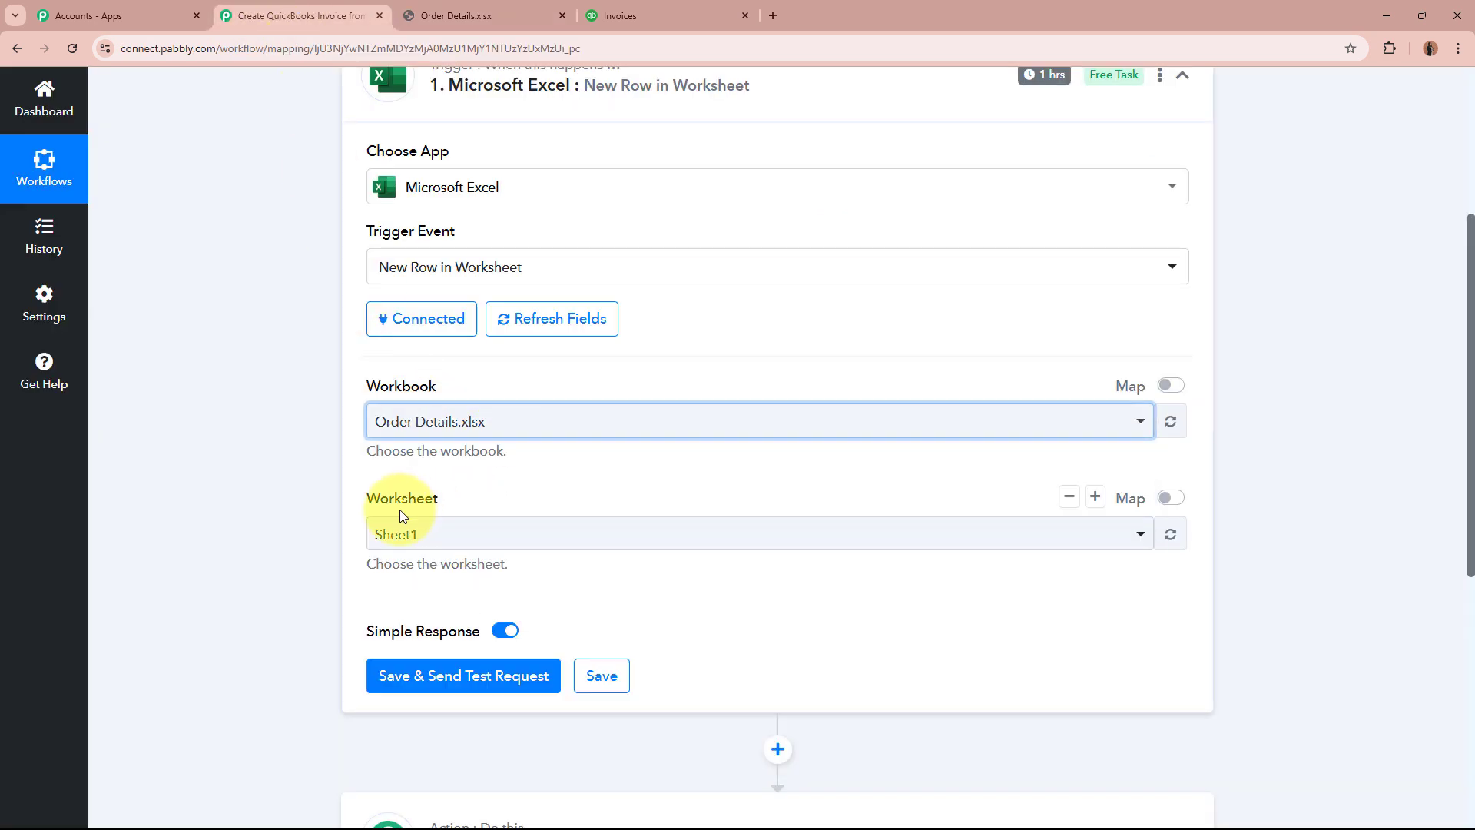
left_click(461, 548)
left_click(454, 623)
left_click(308, 542)
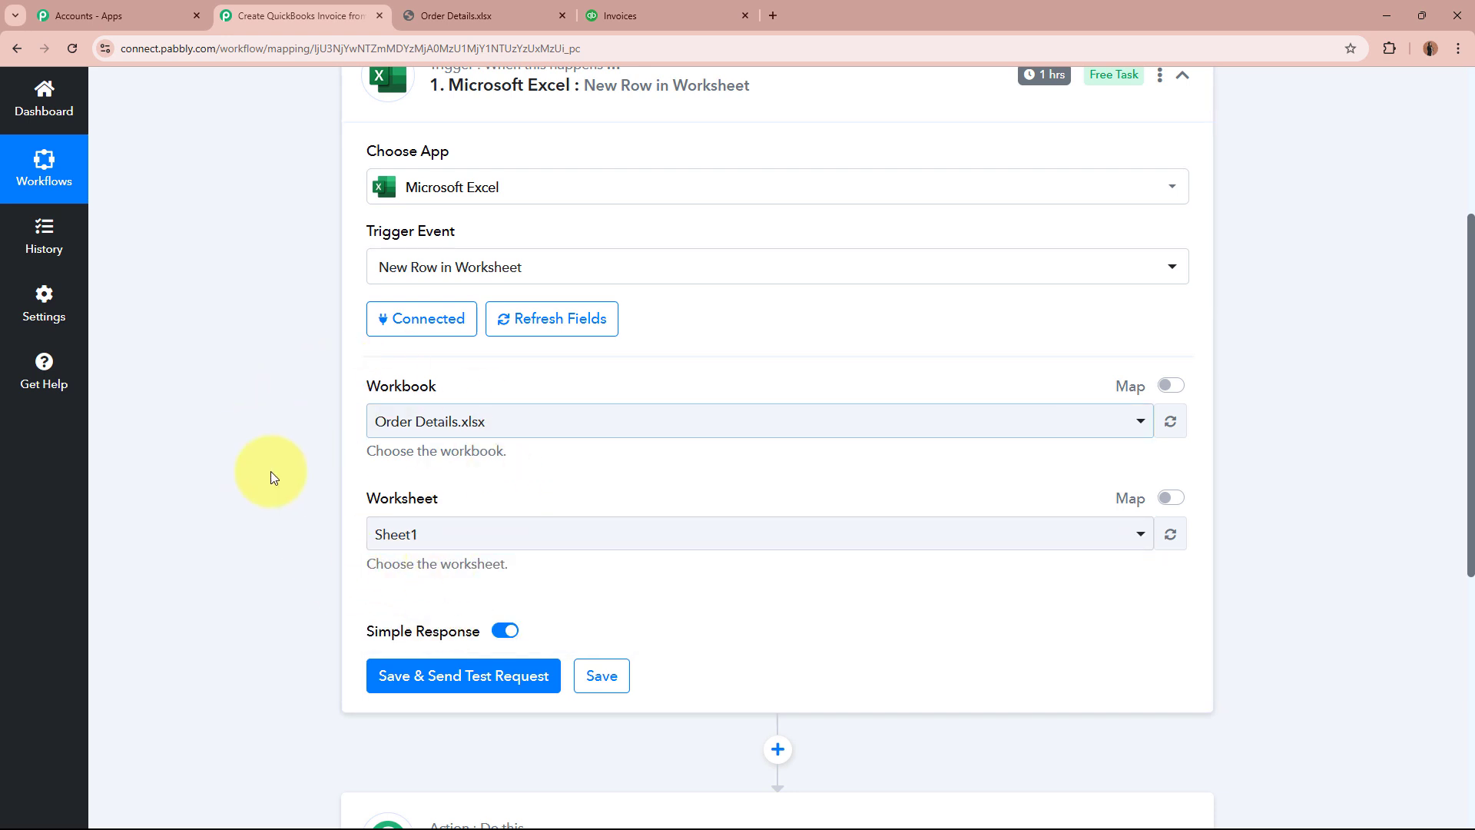
scroll(237, 496, "down", 4)
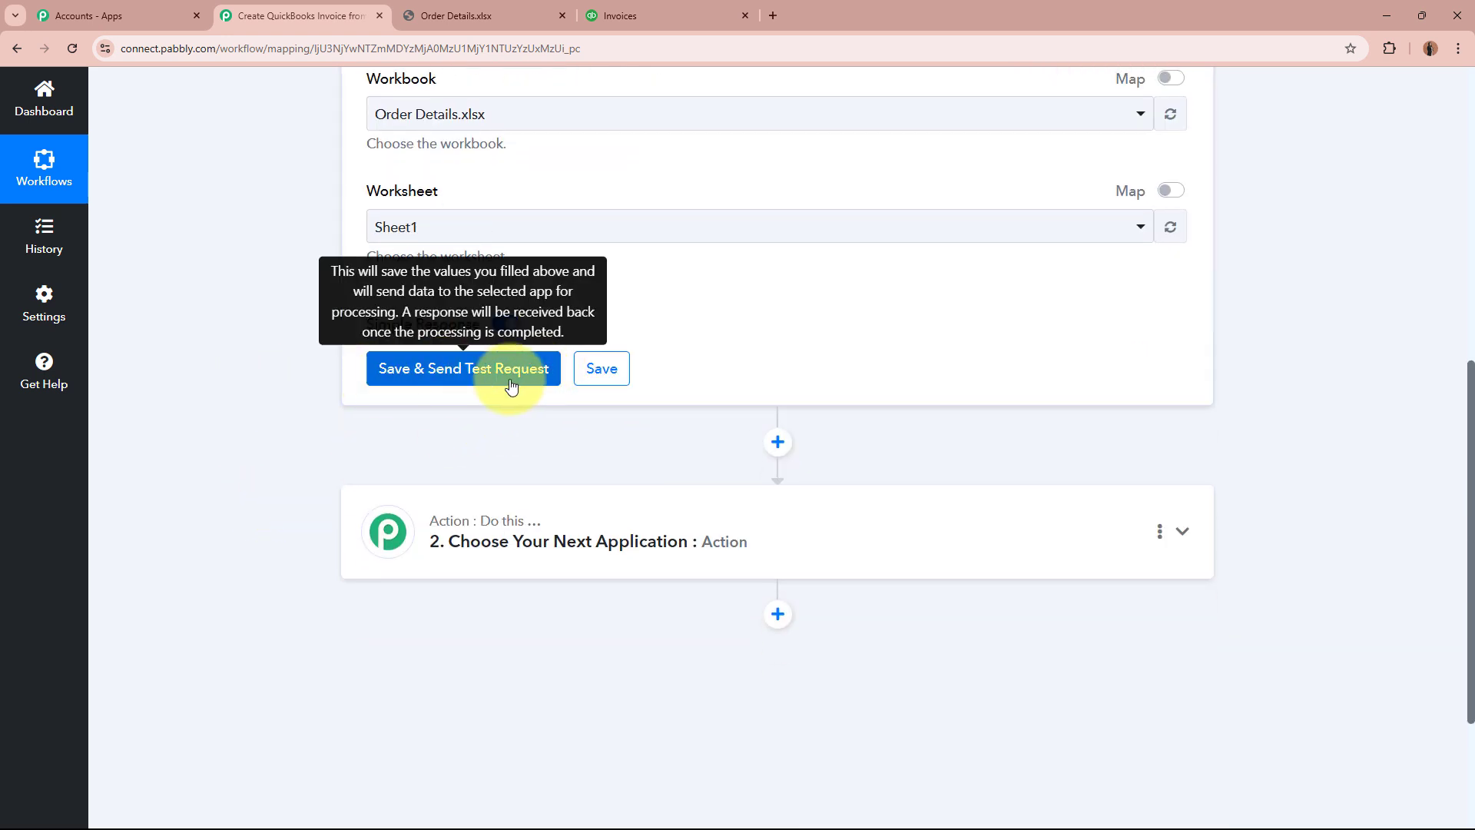
left_click(516, 14)
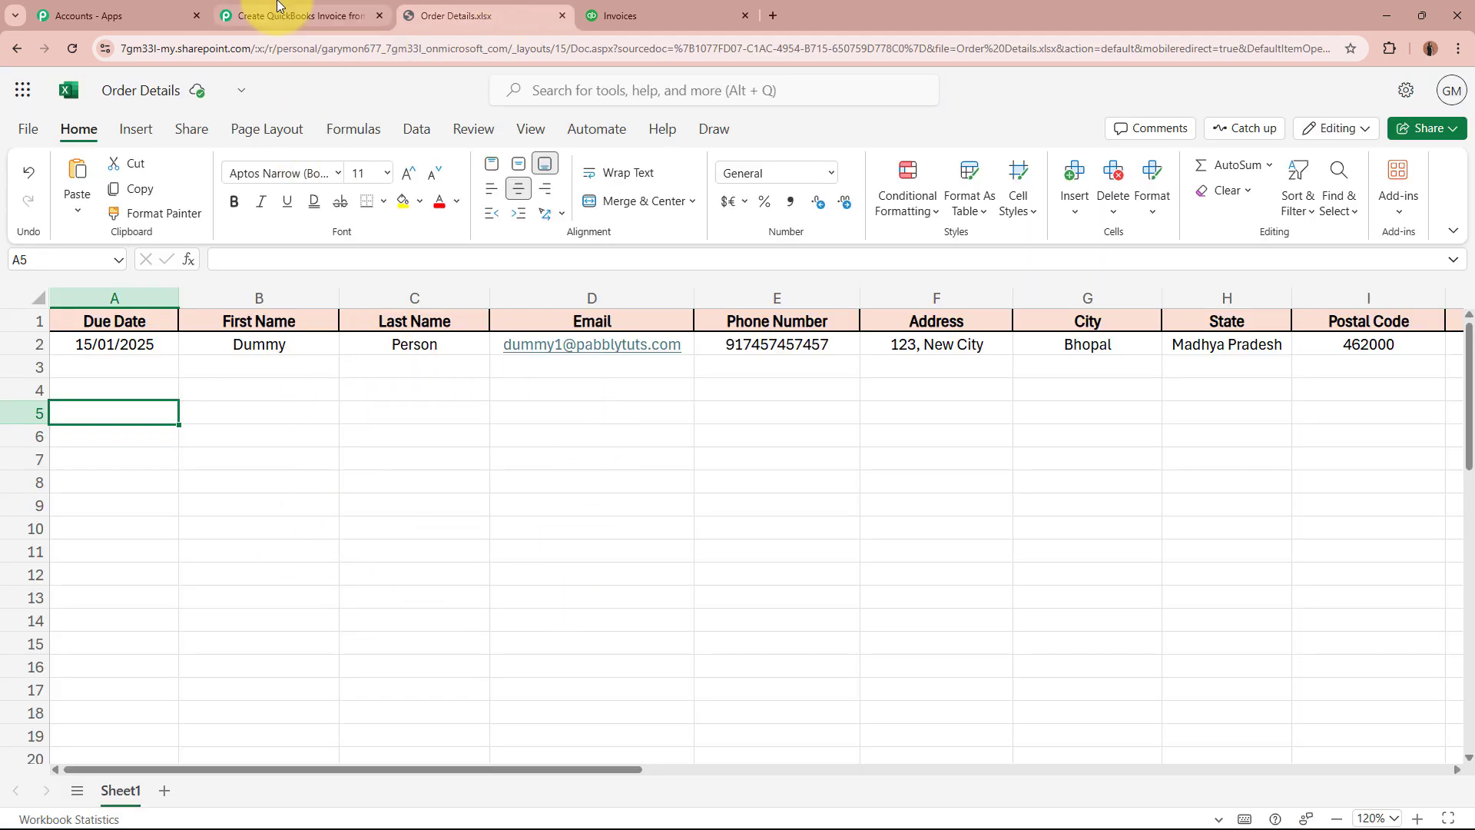
left_click(300, 15)
left_click(492, 15)
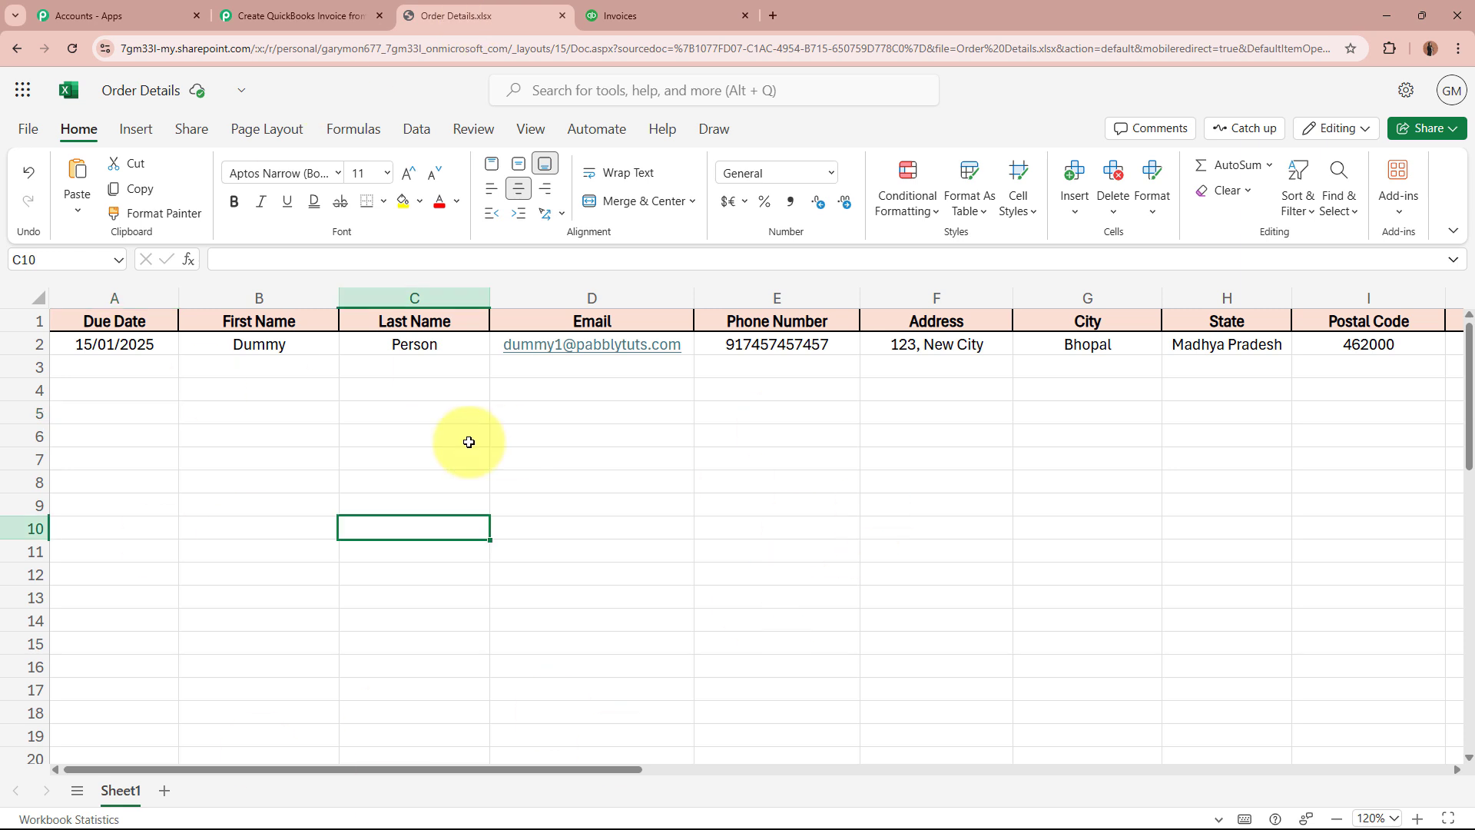
left_click(154, 346)
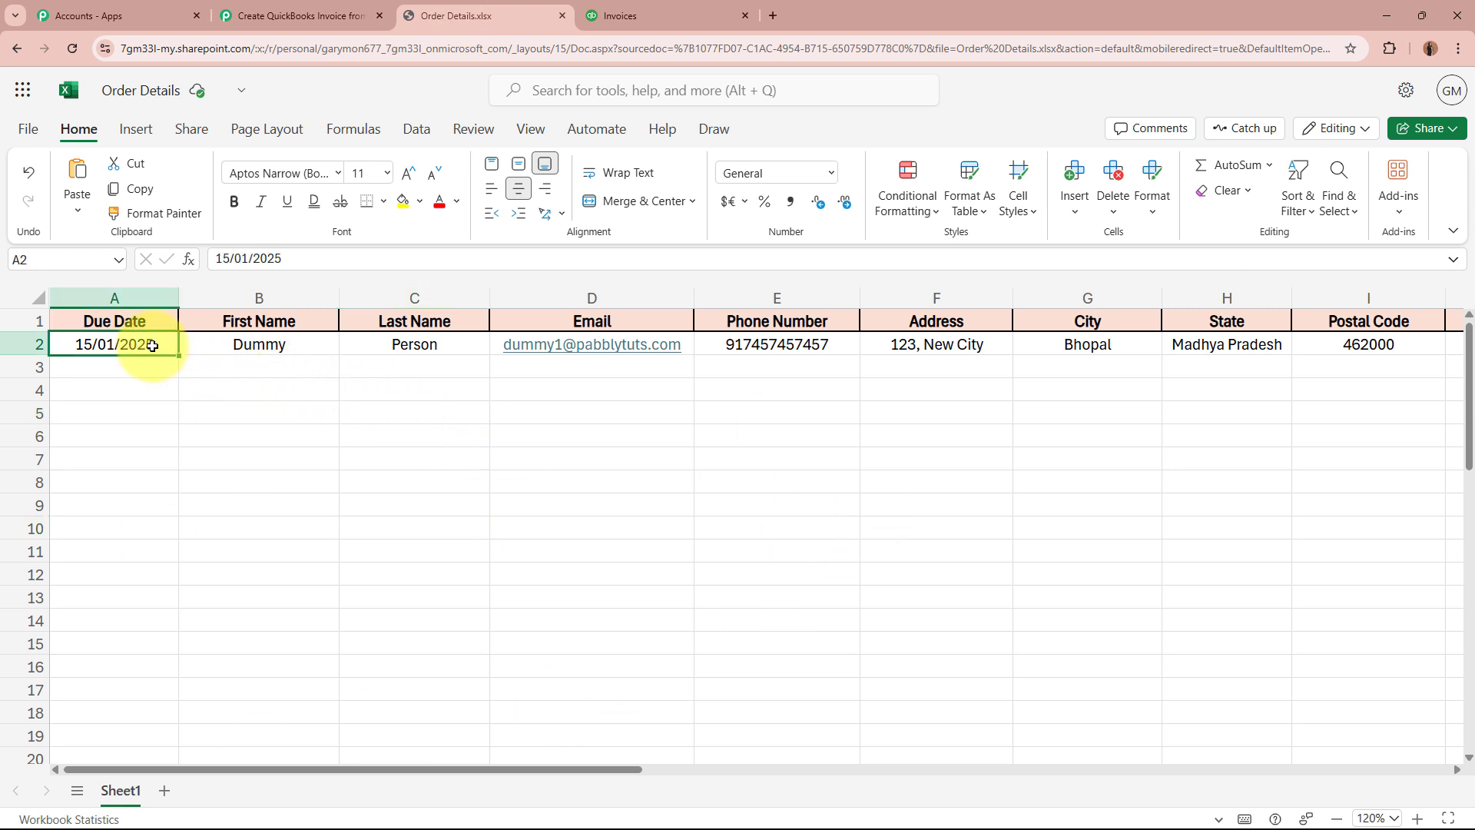
left_click(274, 350)
left_click(453, 348)
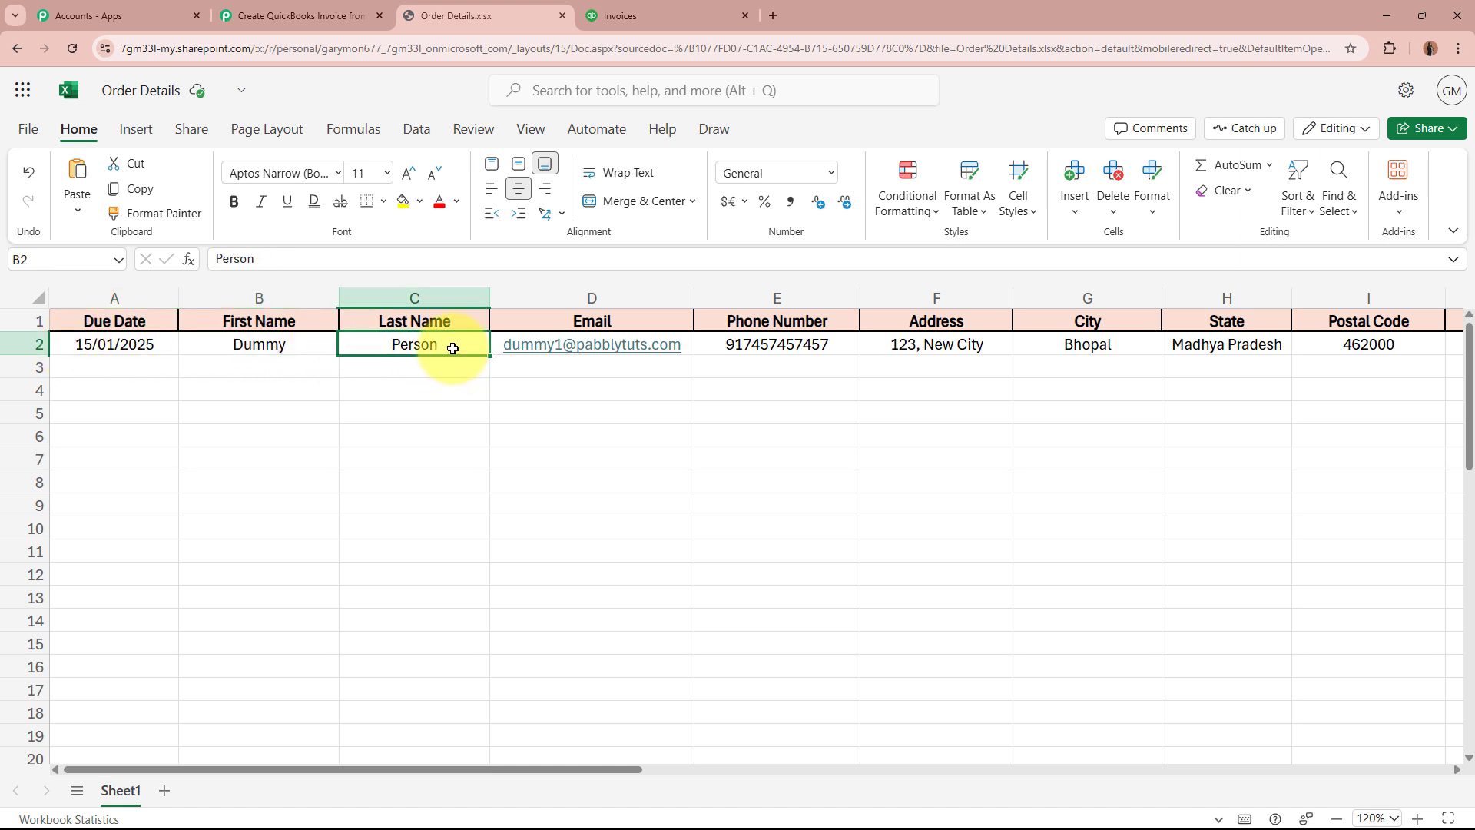
left_click(690, 345)
left_click(836, 339)
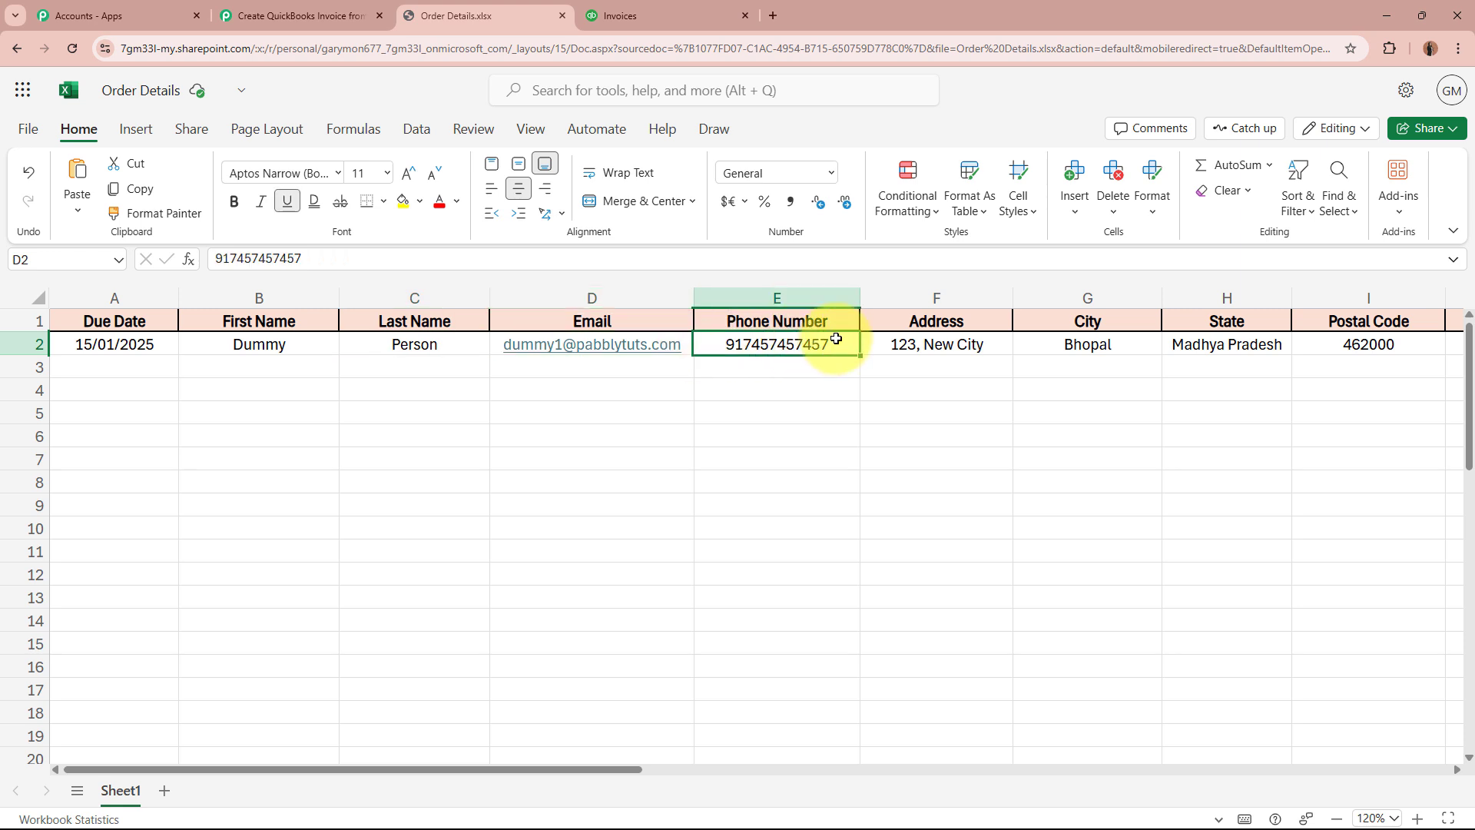
left_click(974, 339)
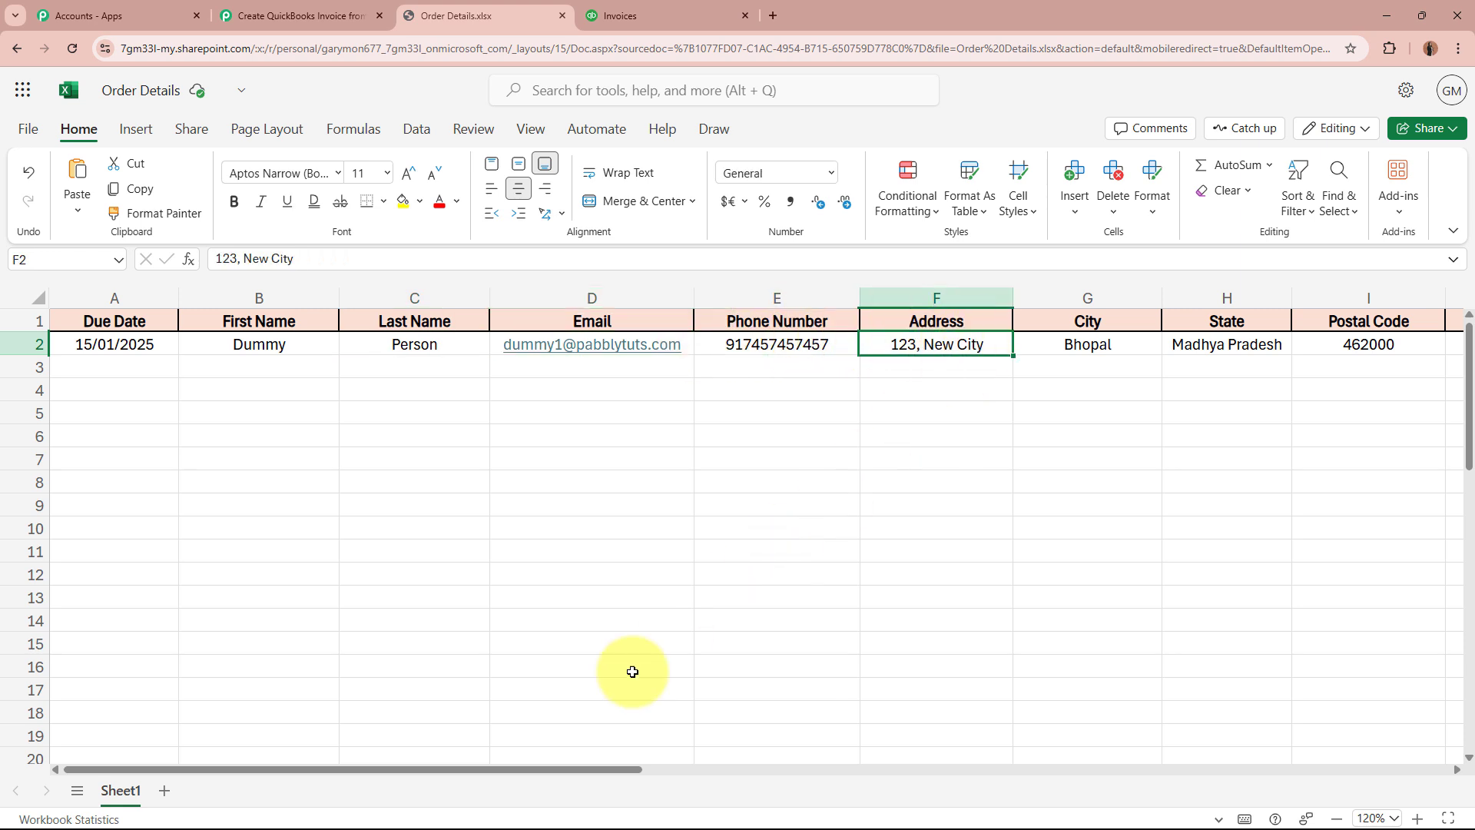
left_click_drag(579, 770, 695, 757)
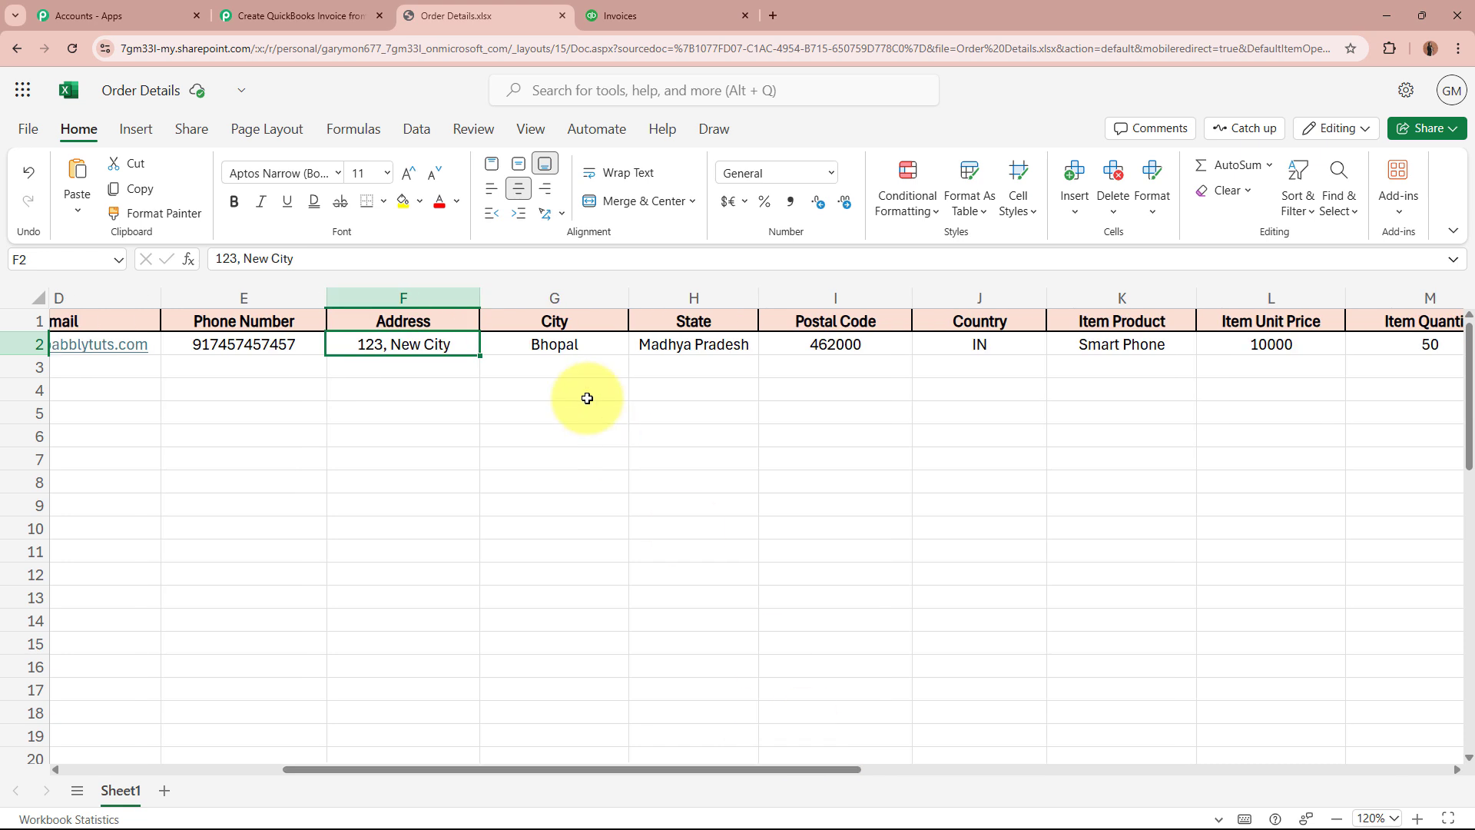
left_click(592, 343)
left_click(698, 344)
left_click(845, 345)
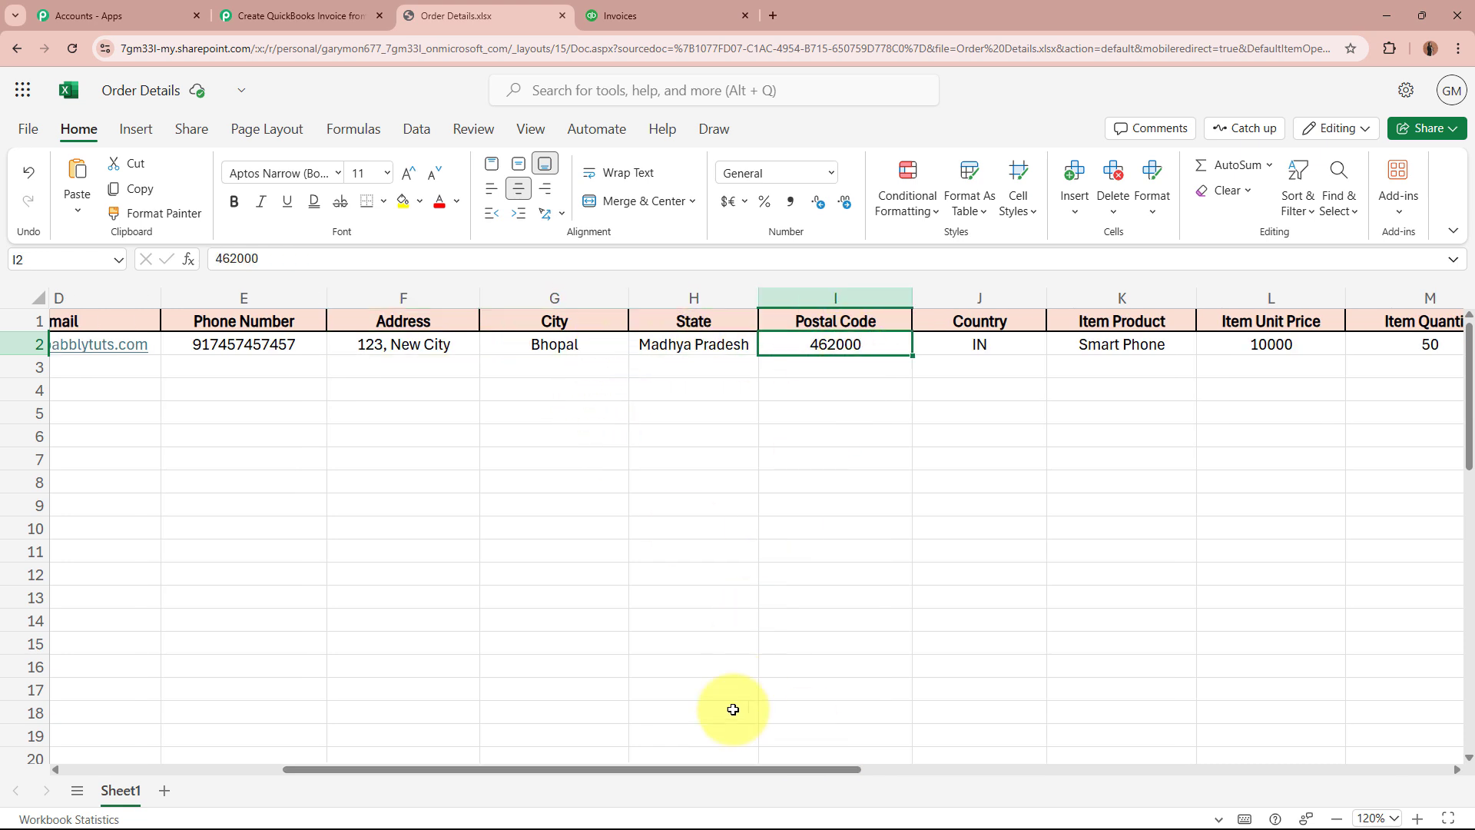
left_click_drag(723, 770, 850, 763)
left_click(668, 344)
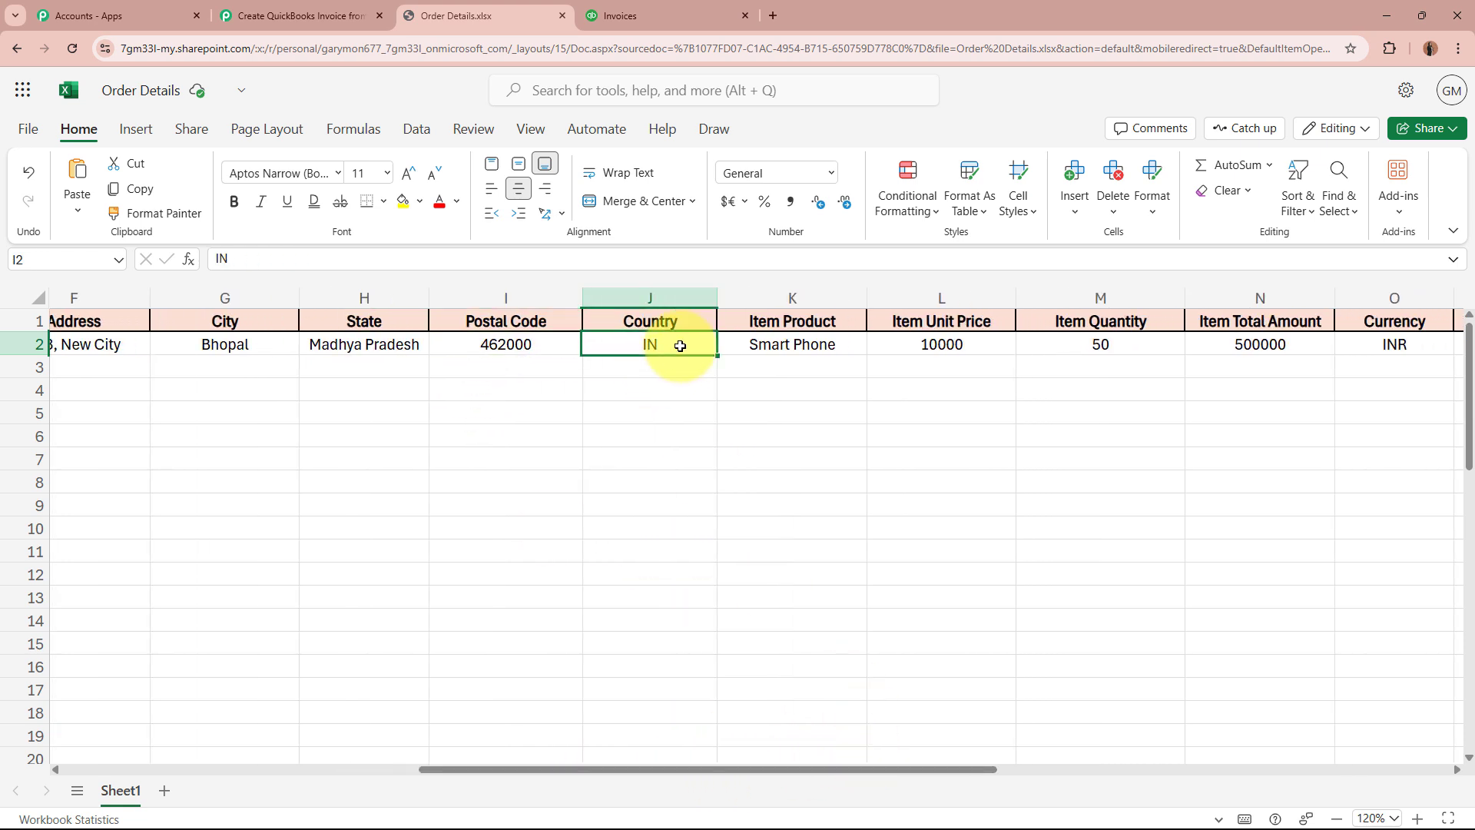
left_click(818, 344)
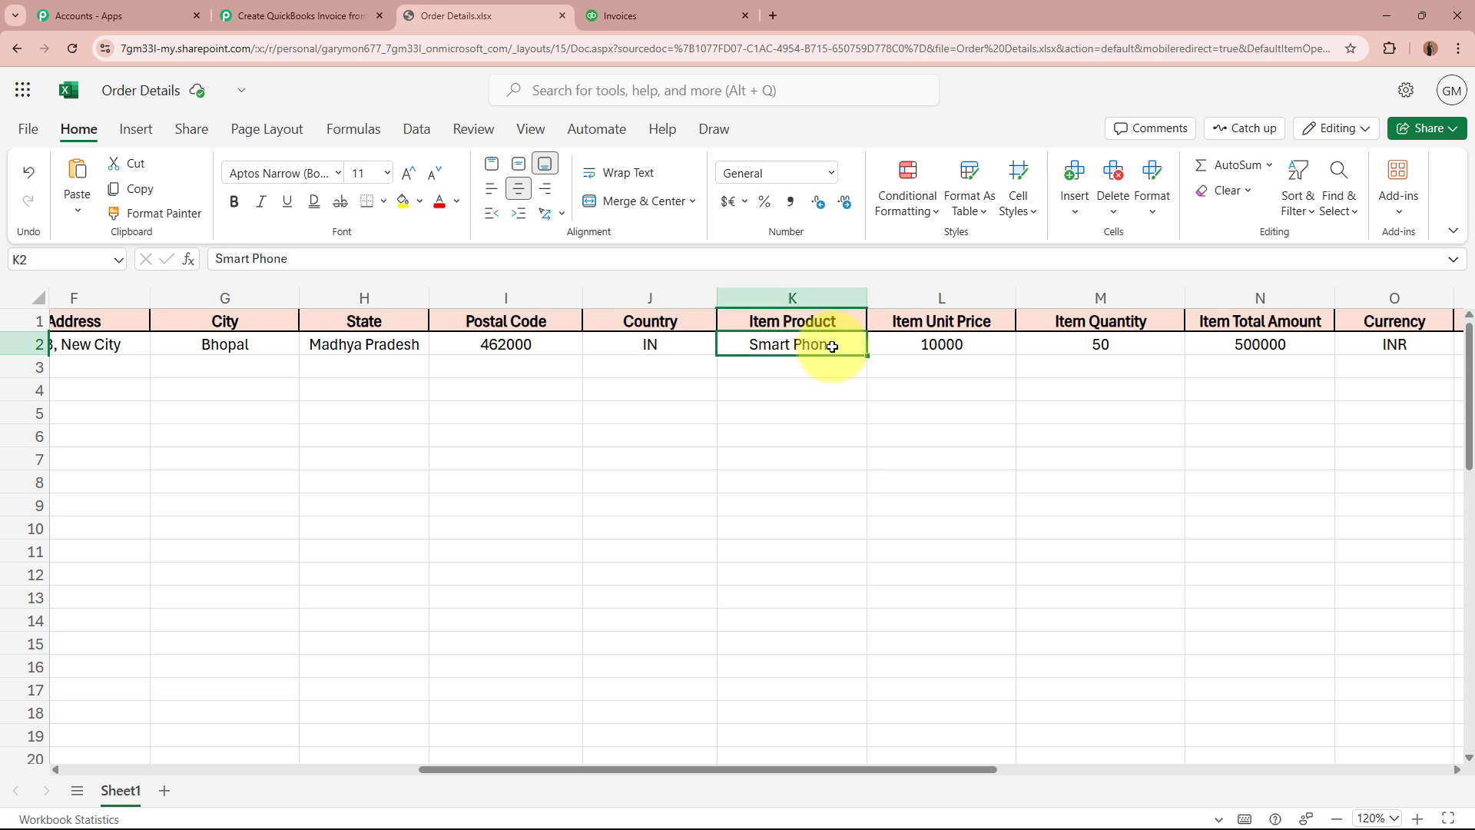
left_click(937, 345)
left_click(1100, 345)
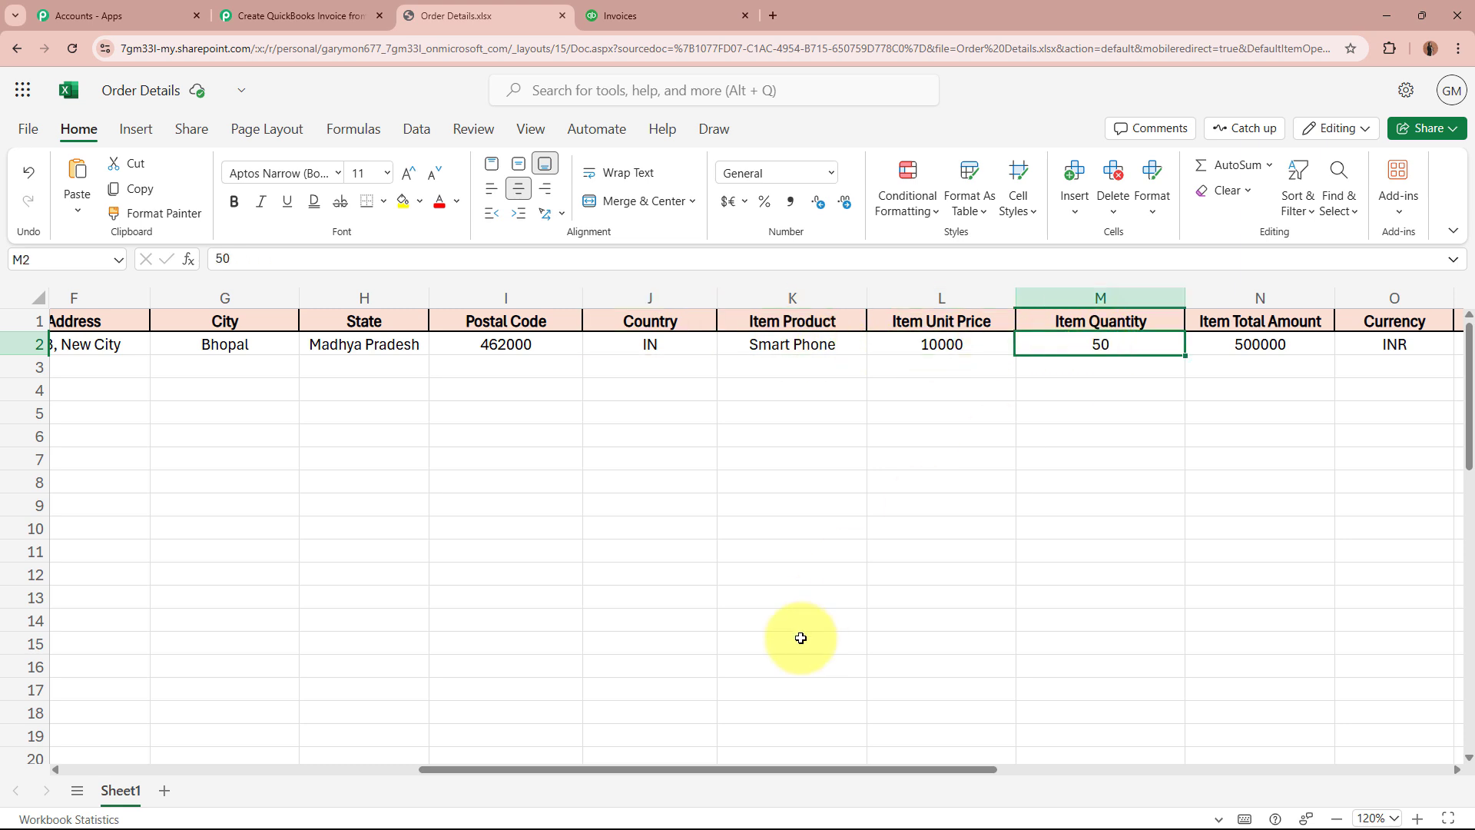
left_click_drag(768, 771, 985, 765)
left_click(739, 343)
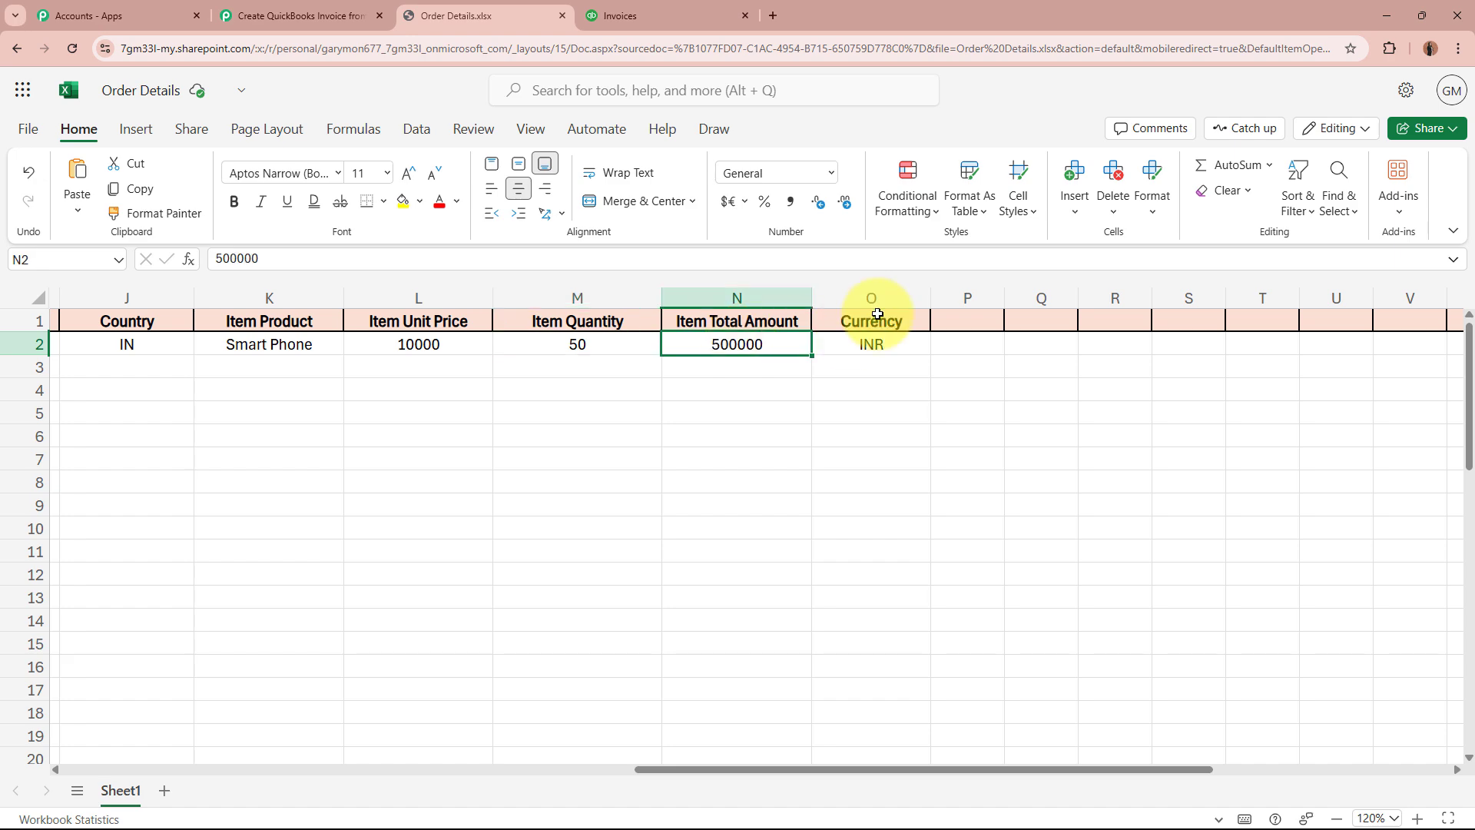
left_click(868, 345)
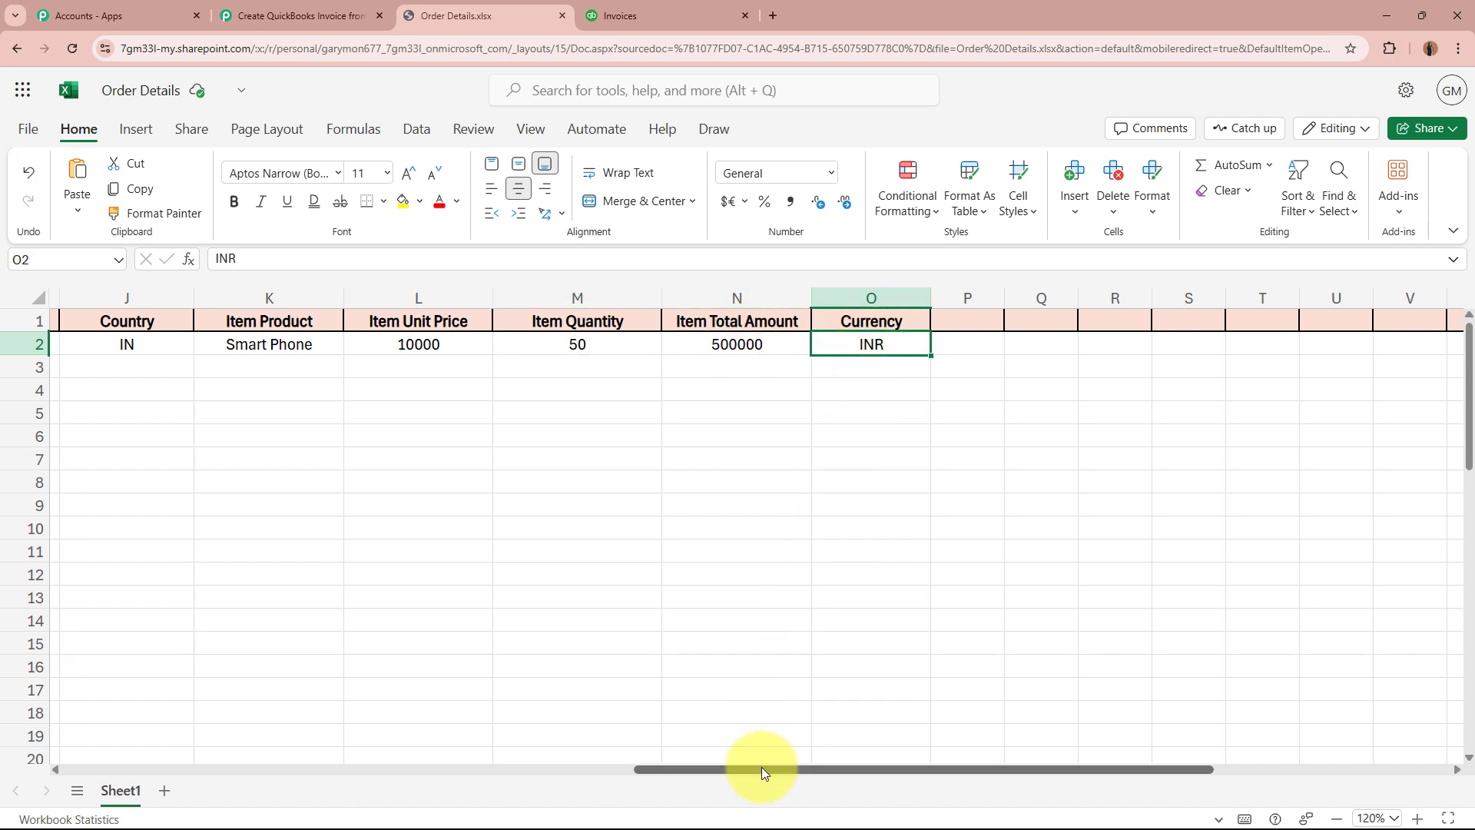
left_click_drag(762, 767, 137, 753)
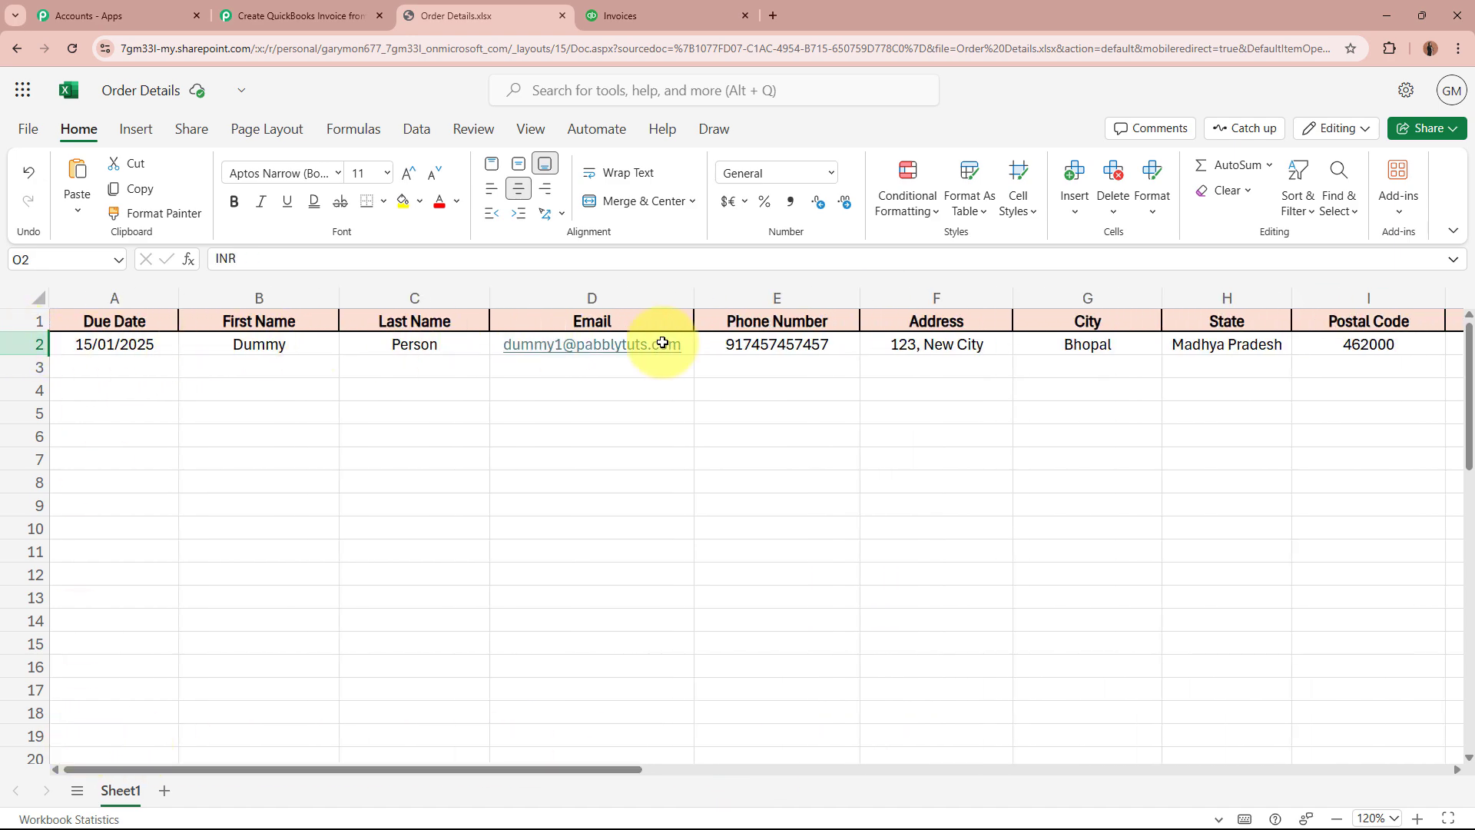
Send a test request and check due date 15/01/2025, the customer's name and e-mail
left_click(323, 15)
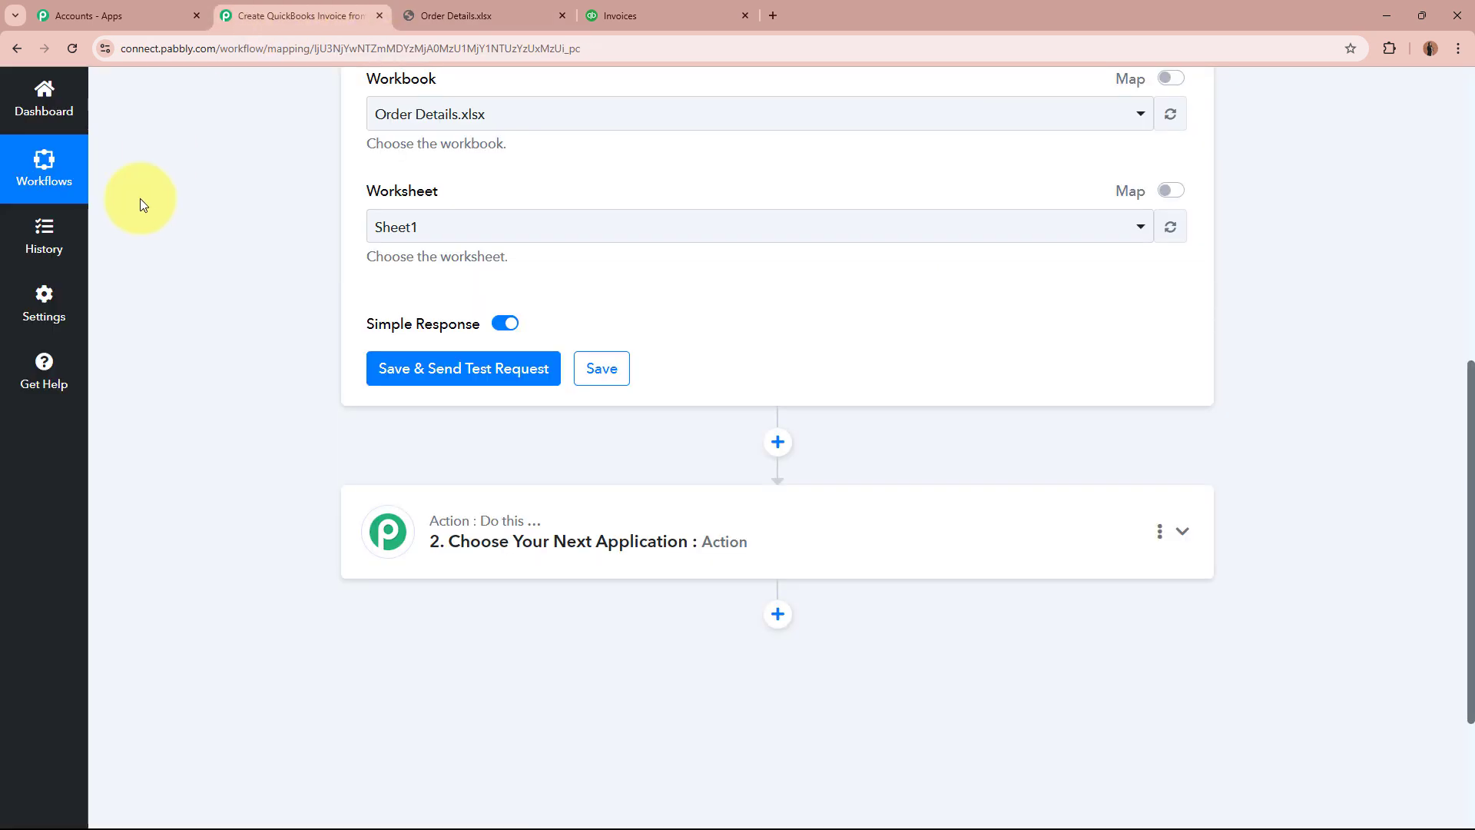
left_click(475, 370)
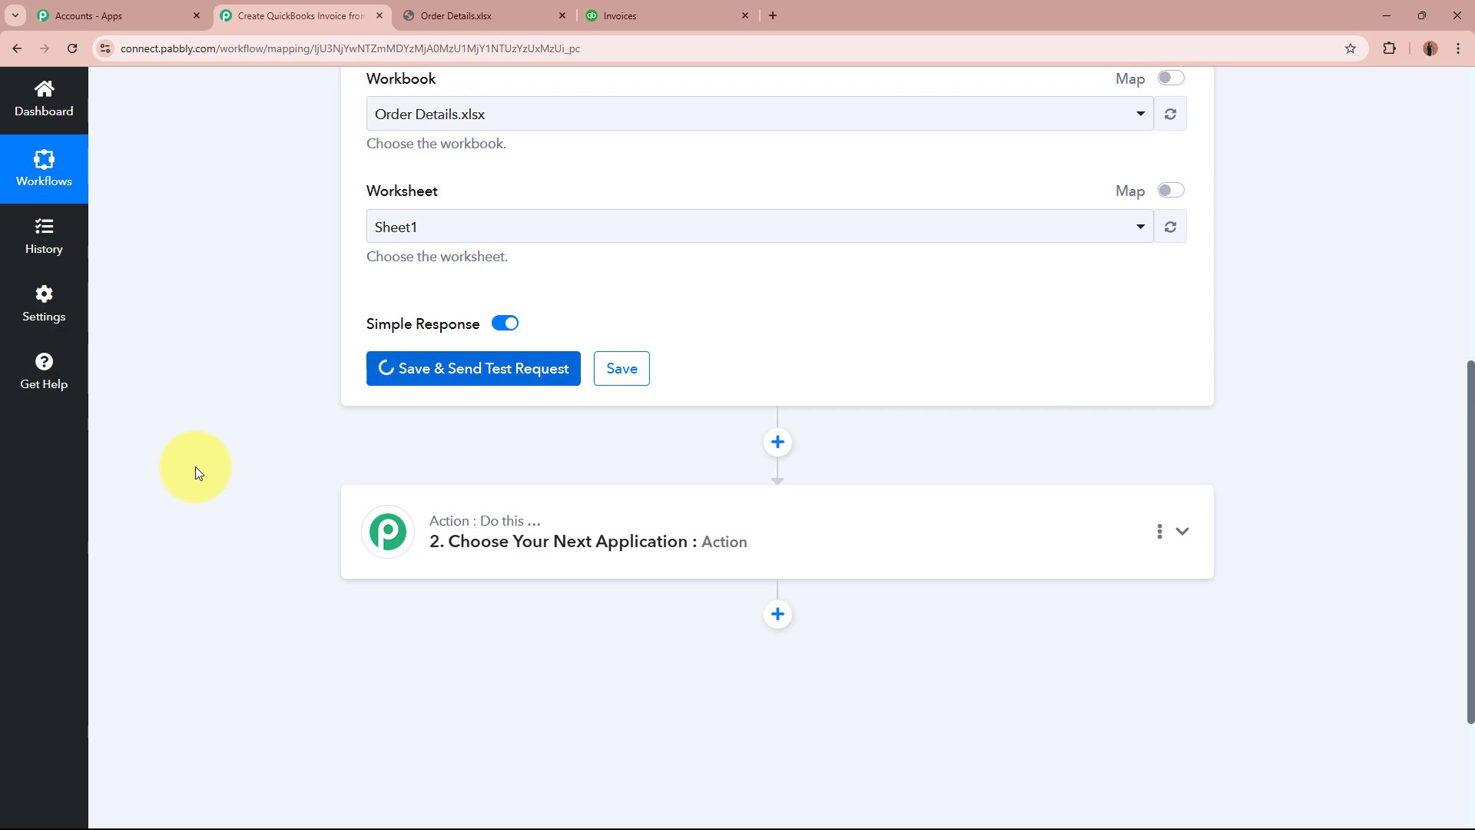
scroll(192, 467, "down", 3)
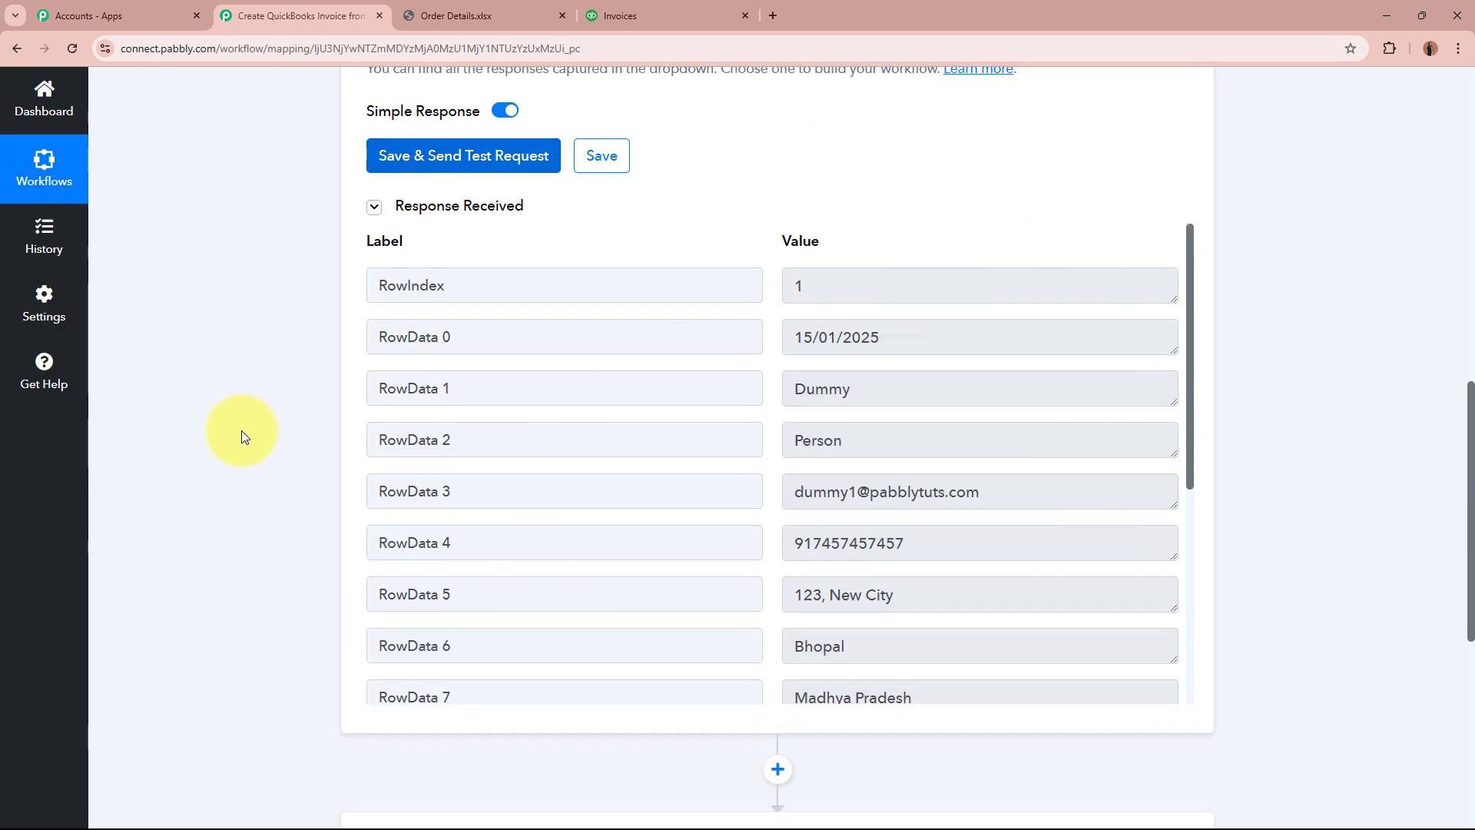
left_click_drag(883, 332, 783, 332)
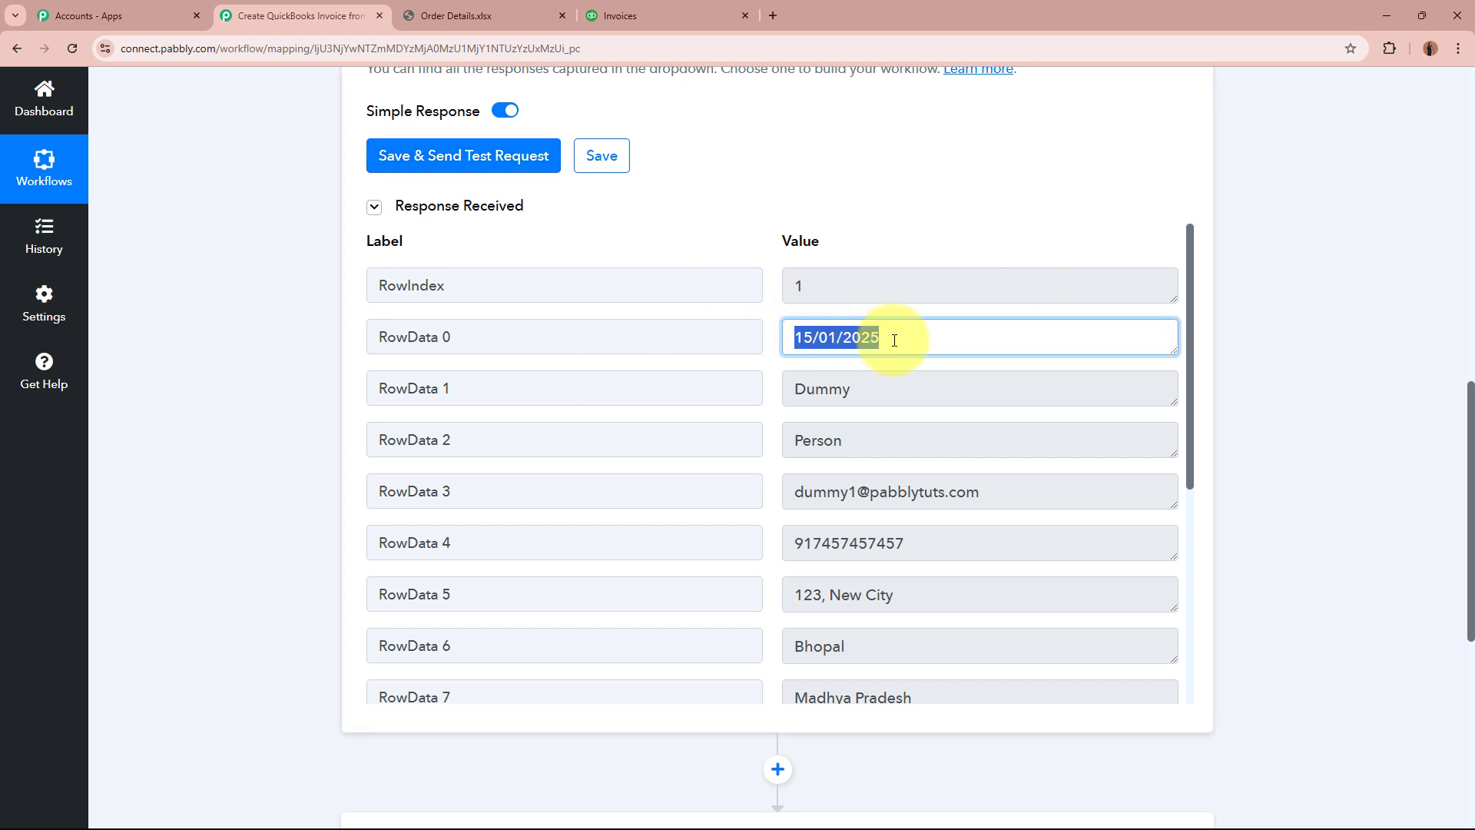
left_click_drag(883, 388, 770, 407)
left_click_drag(876, 434, 791, 461)
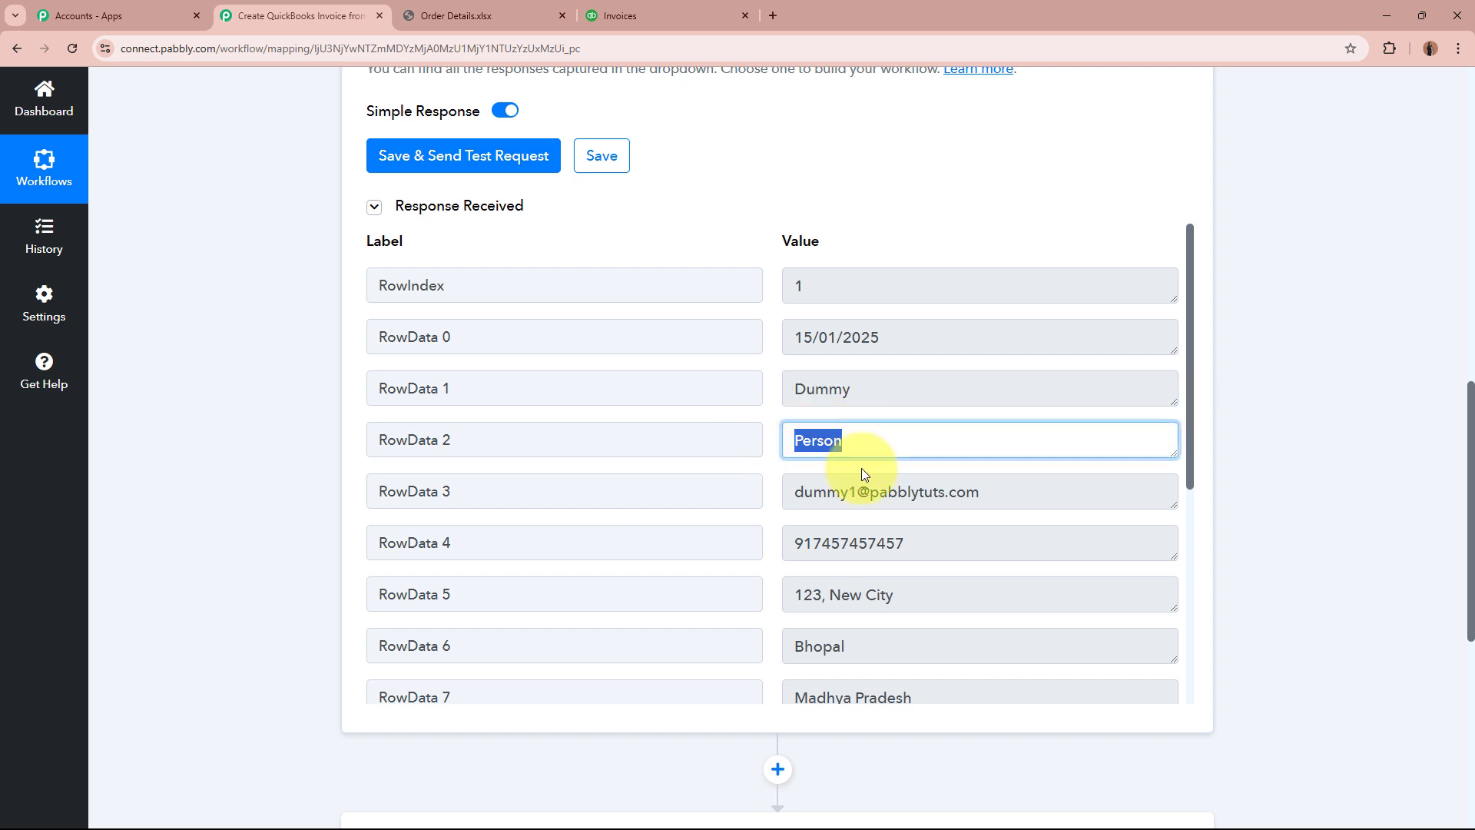
left_click_drag(1014, 487, 777, 488)
left_click(942, 481)
Review the captured phone, address fields, country IN, product Smart Phone and price 10000
scroll(939, 478, "down", 2)
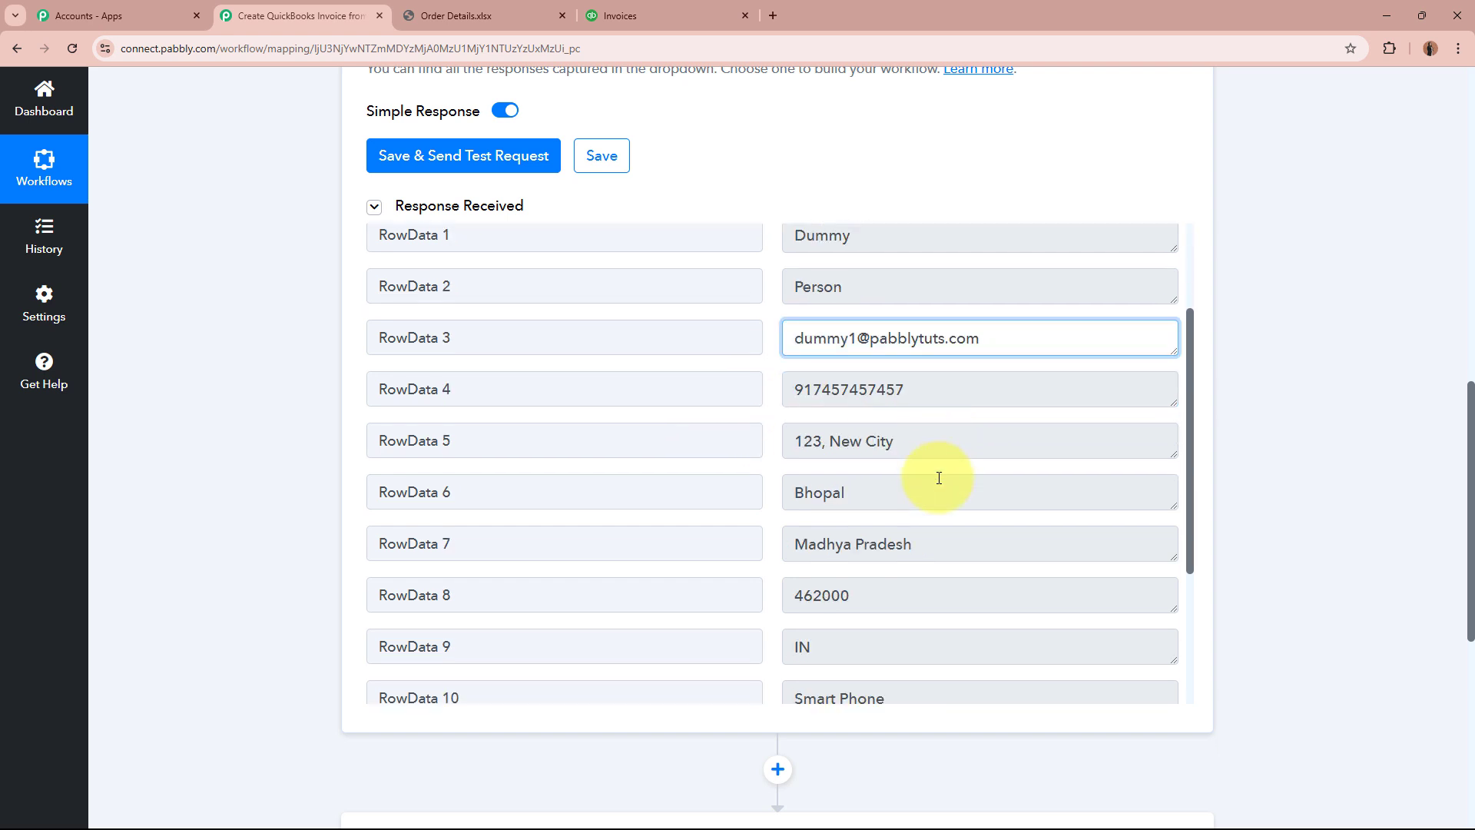
left_click_drag(918, 381, 757, 385)
left_click_drag(948, 440, 796, 445)
left_click_drag(895, 492, 788, 496)
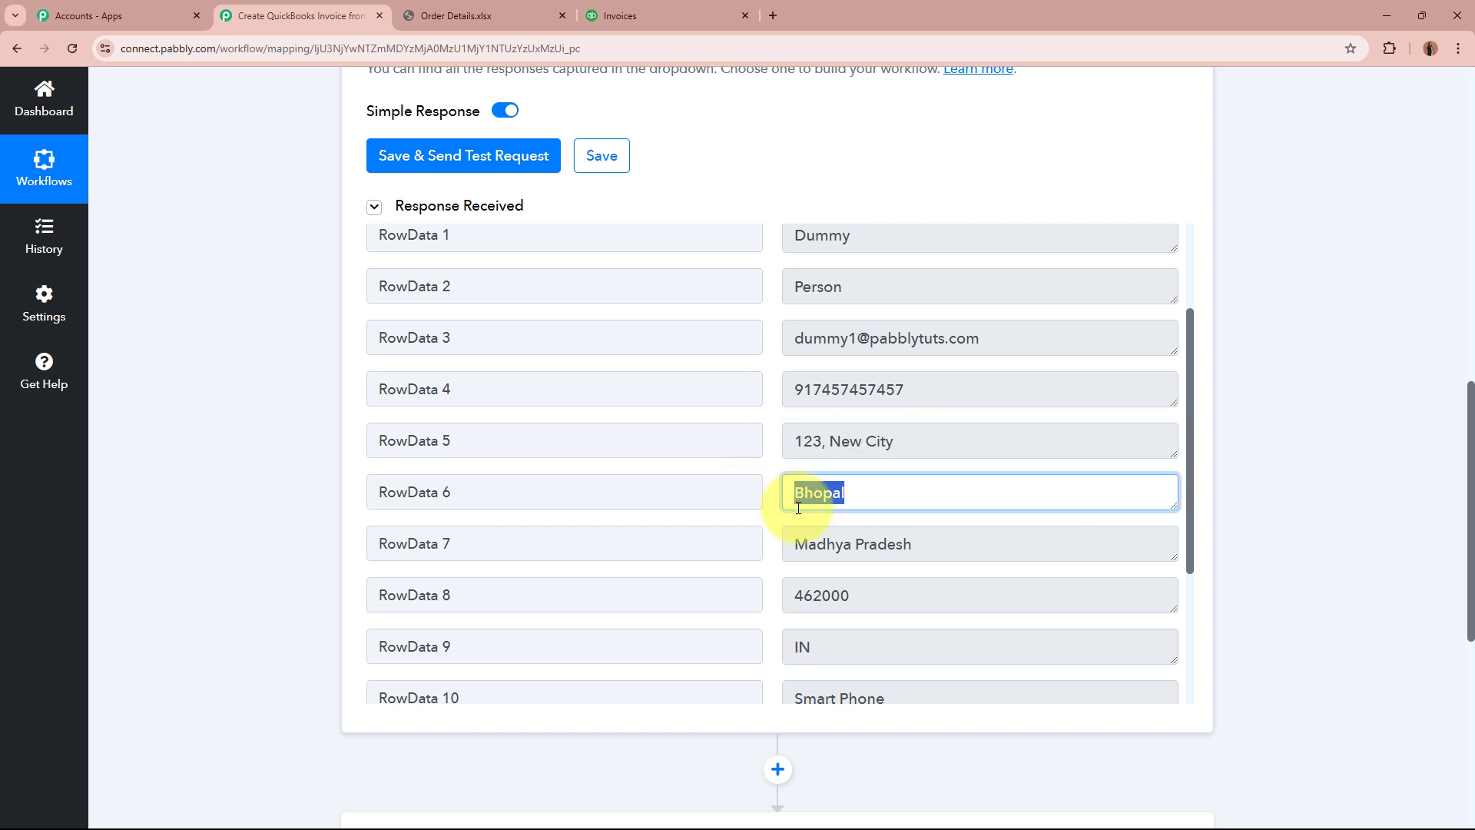
triple_click(940, 546)
scroll(891, 489, "down", 3)
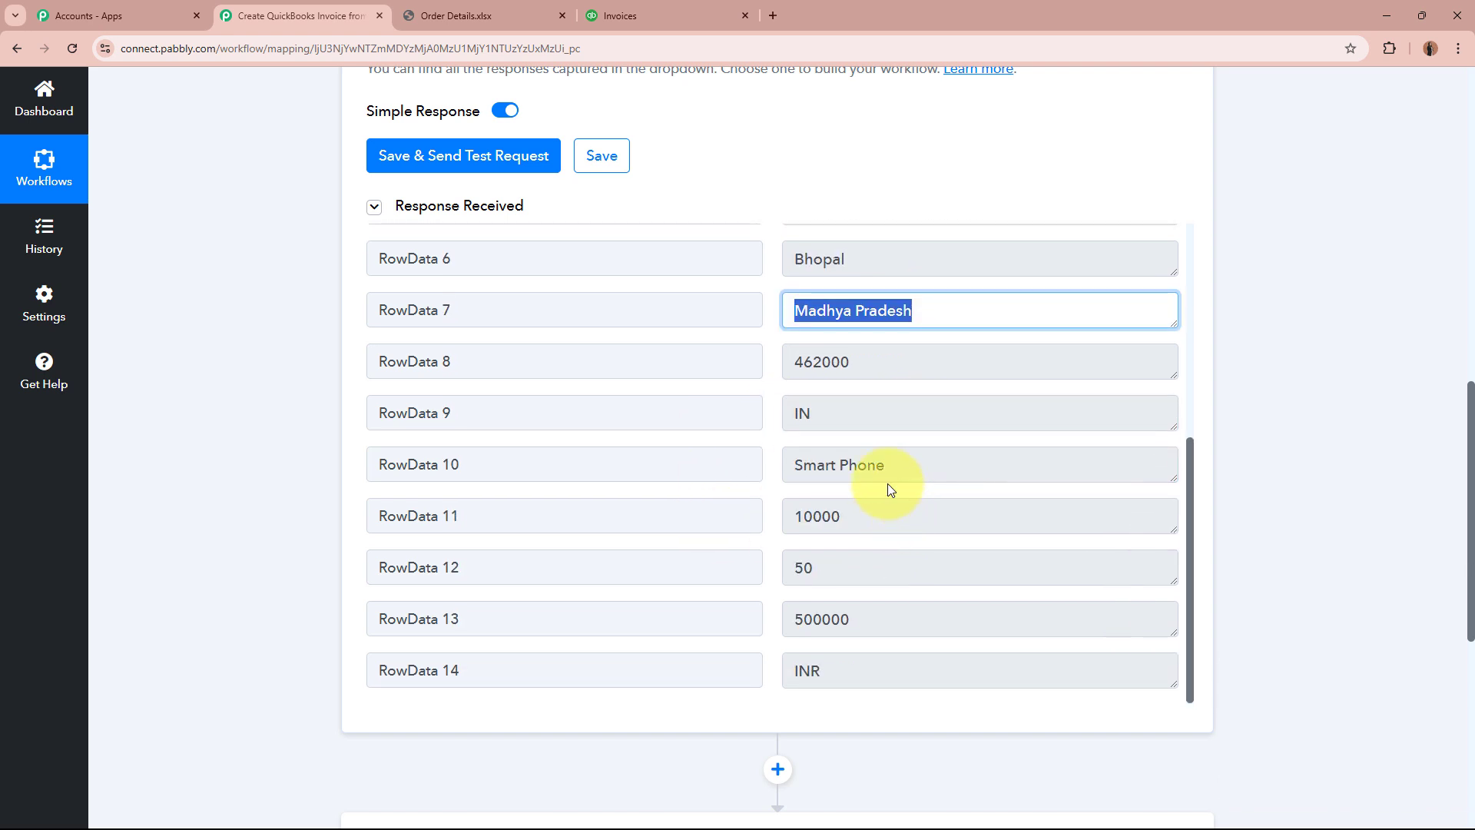
double_click(869, 364)
double_click(836, 410)
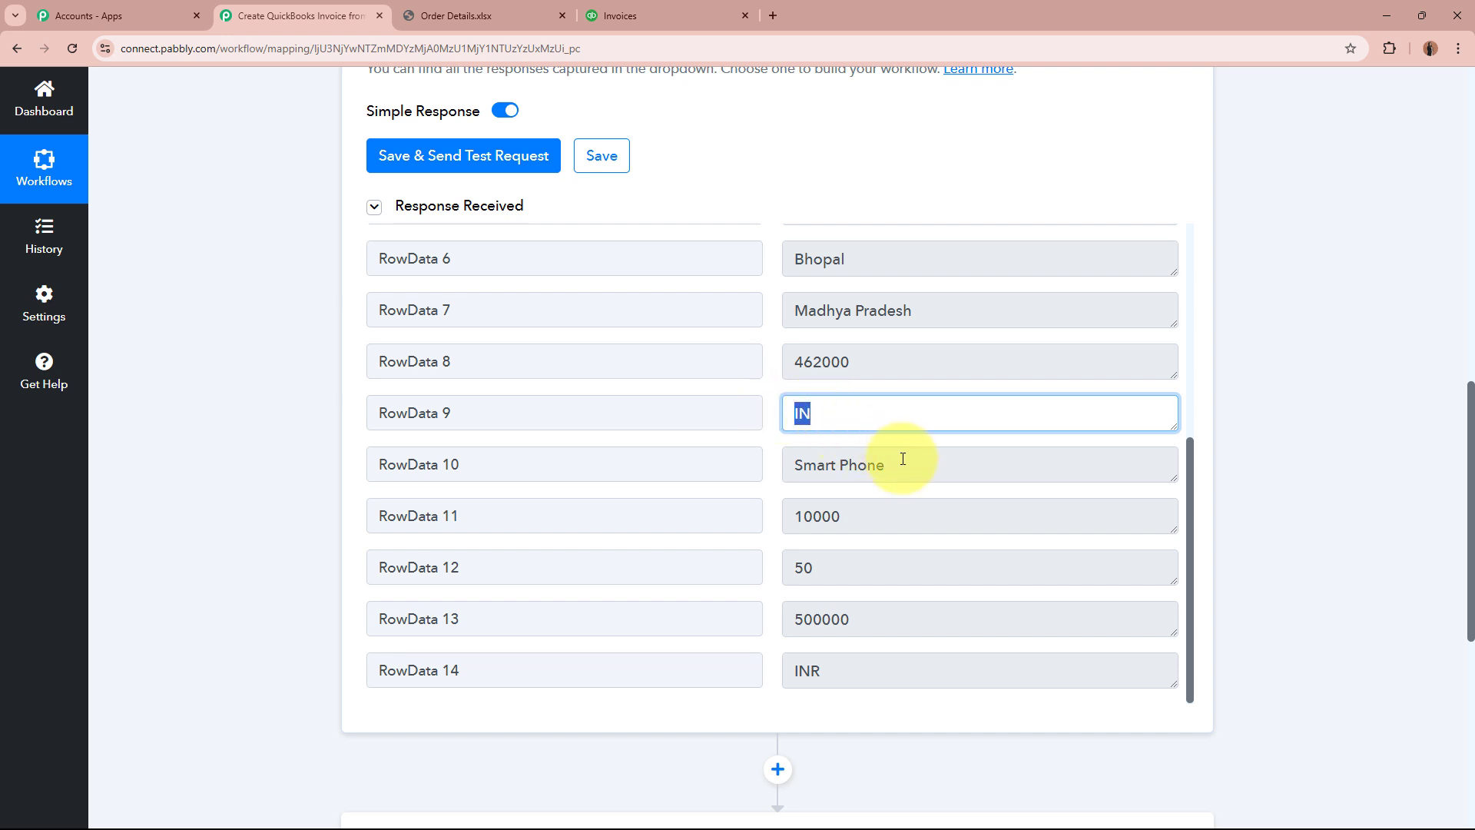
left_click_drag(904, 461, 773, 467)
left_click(863, 514)
double_click(815, 530)
Check quantity 50, total 500000 and currency INR, then scroll back to the top
scroll(915, 517, "down", 2)
double_click(830, 412)
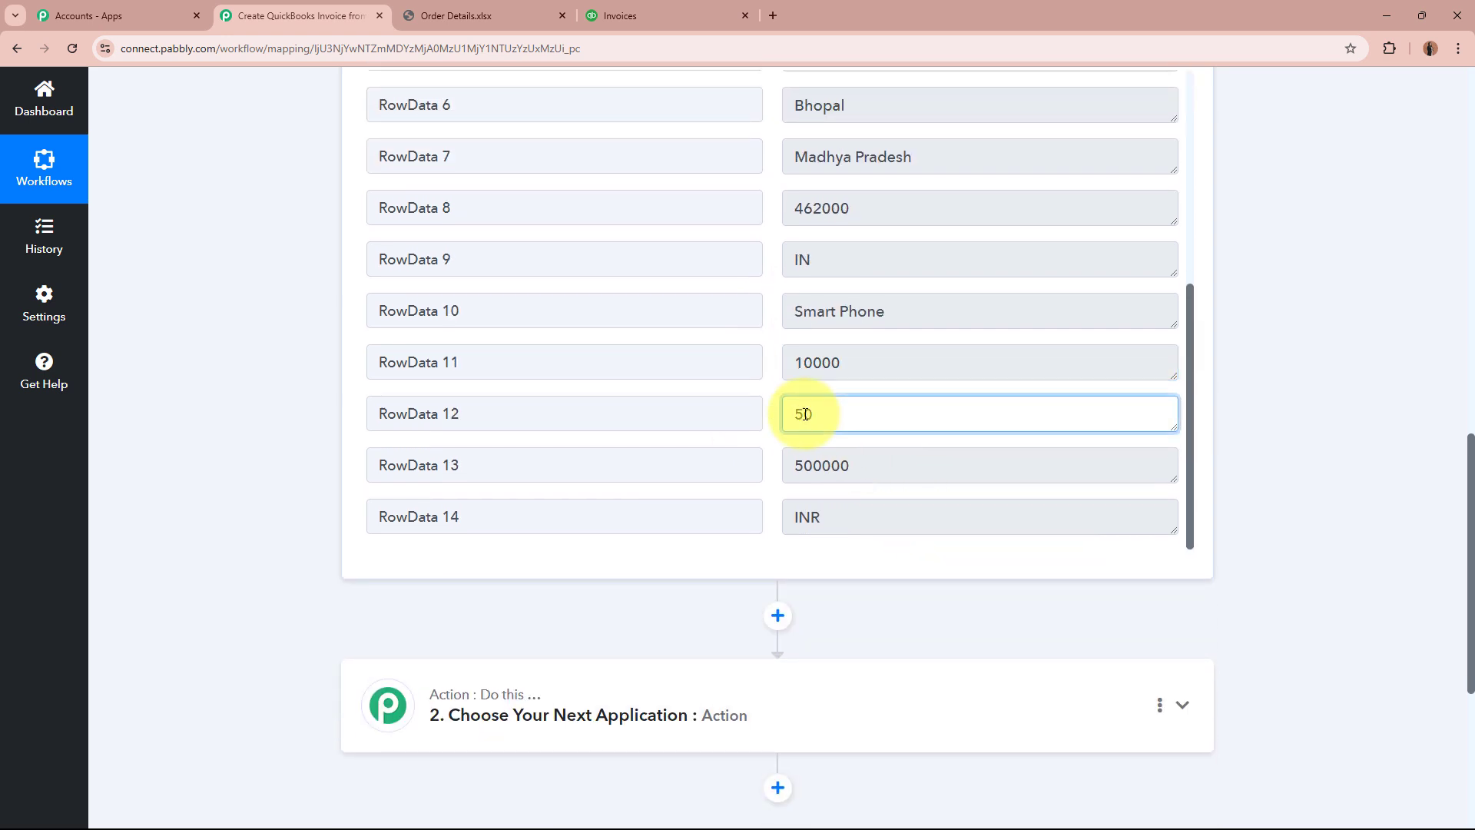
double_click(807, 468)
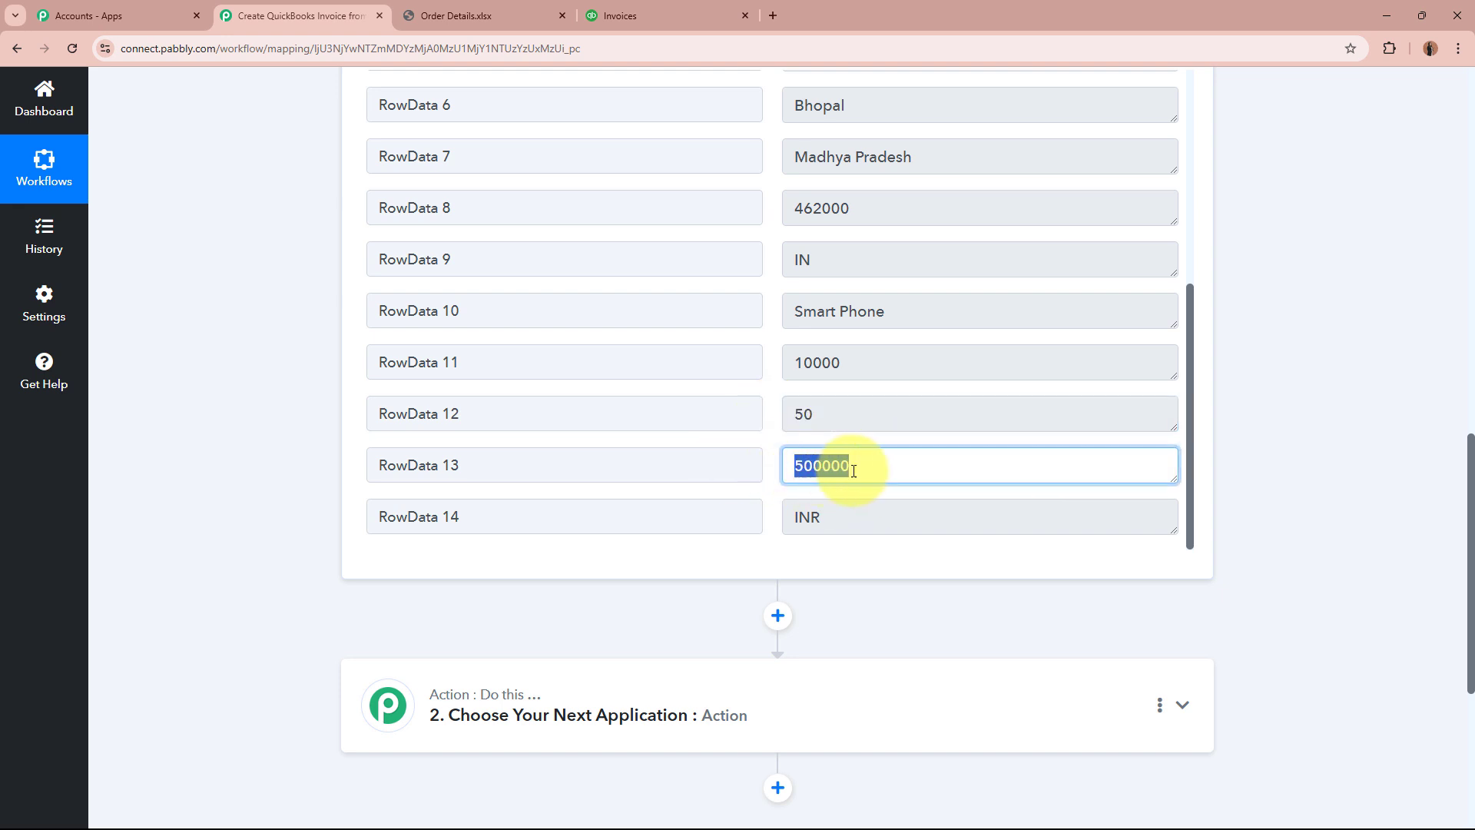
double_click(807, 517)
left_click(845, 552)
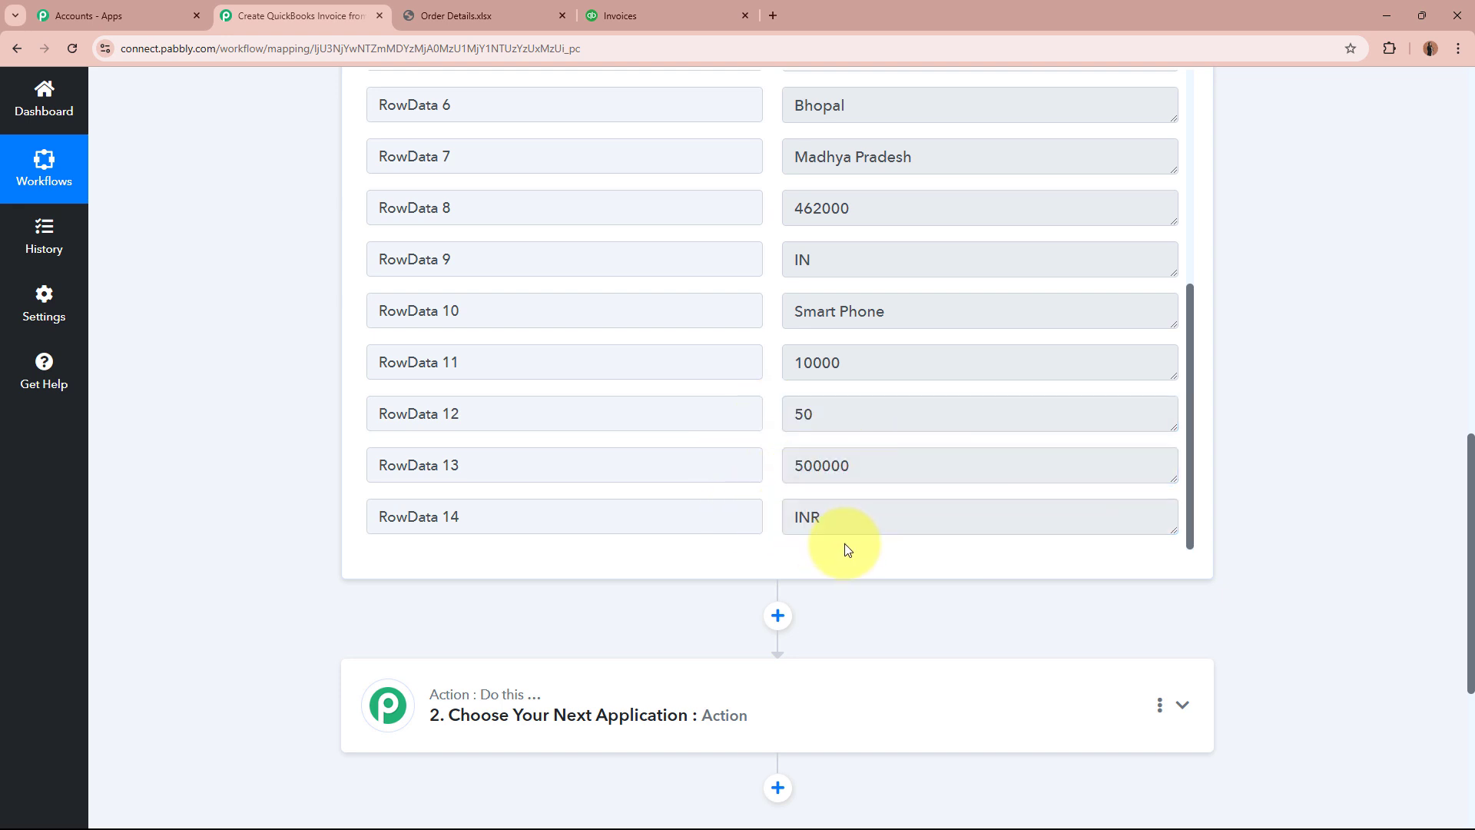
scroll(1056, 453, "up", 5)
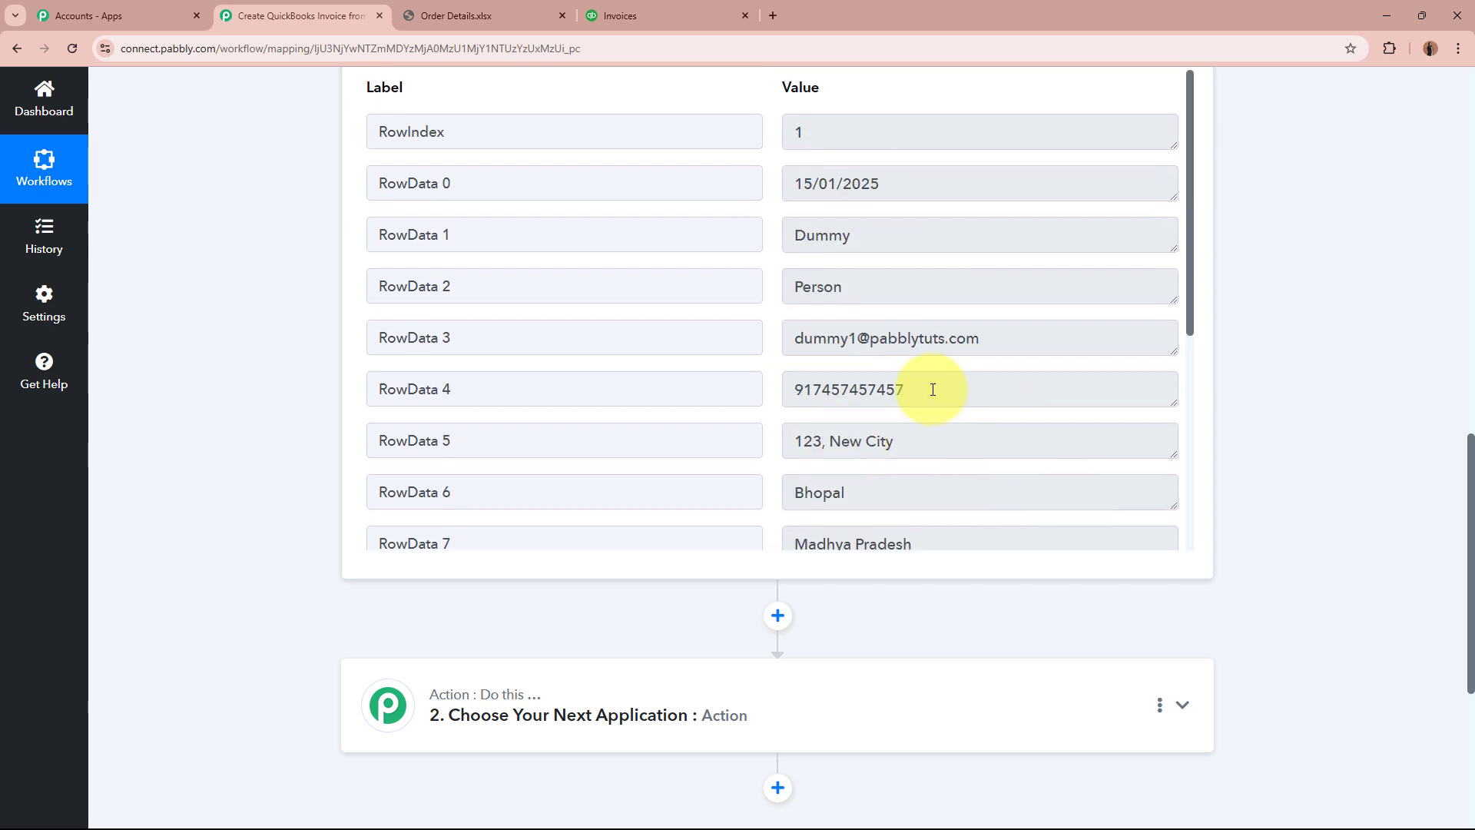
scroll(1349, 434, "up", 10)
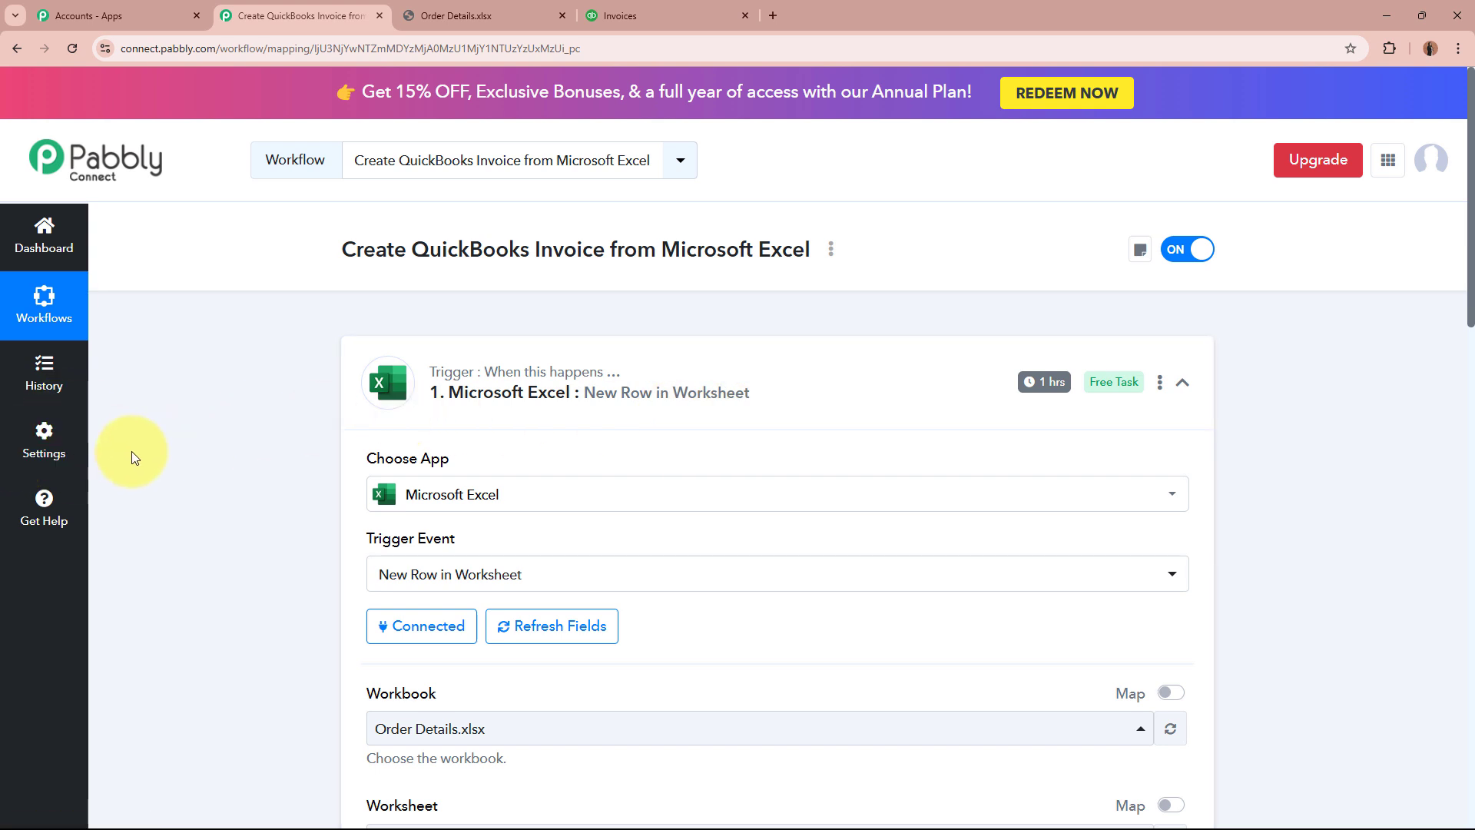
left_click(471, 15)
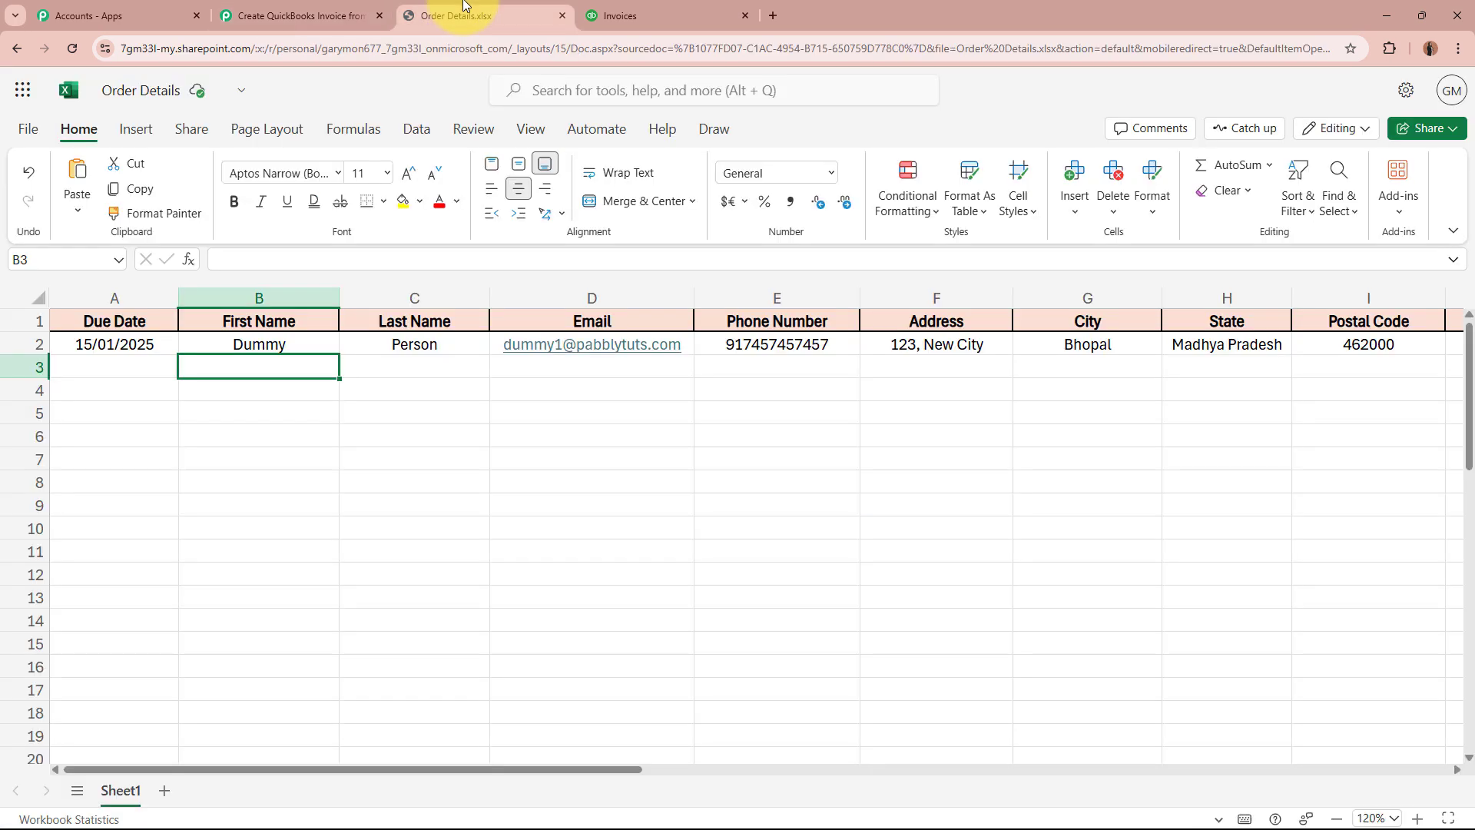
left_click(115, 366)
left_click(247, 363)
left_click(445, 362)
left_click(533, 366)
left_click(319, 15)
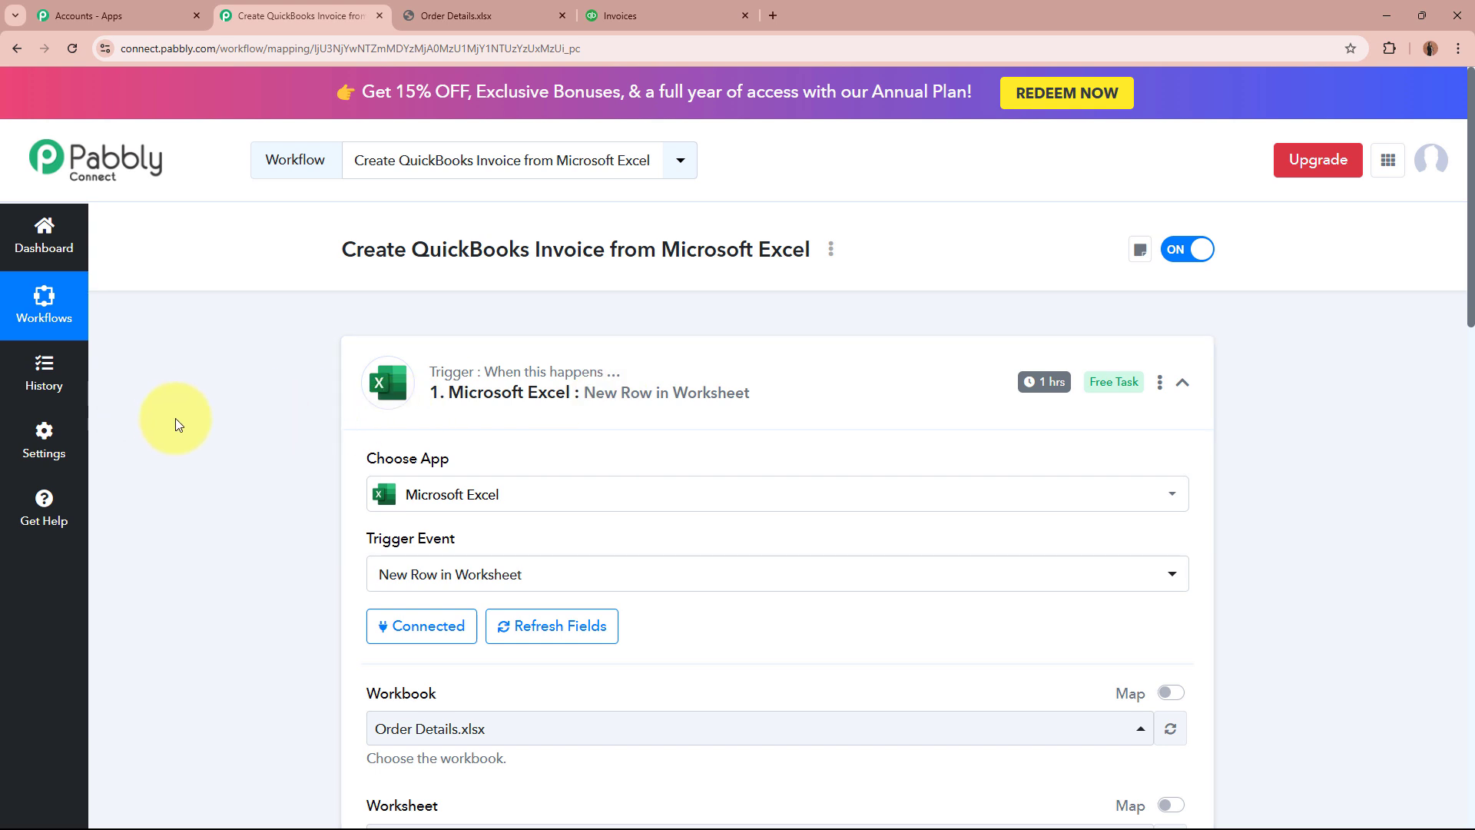
mouse_move(1052, 392)
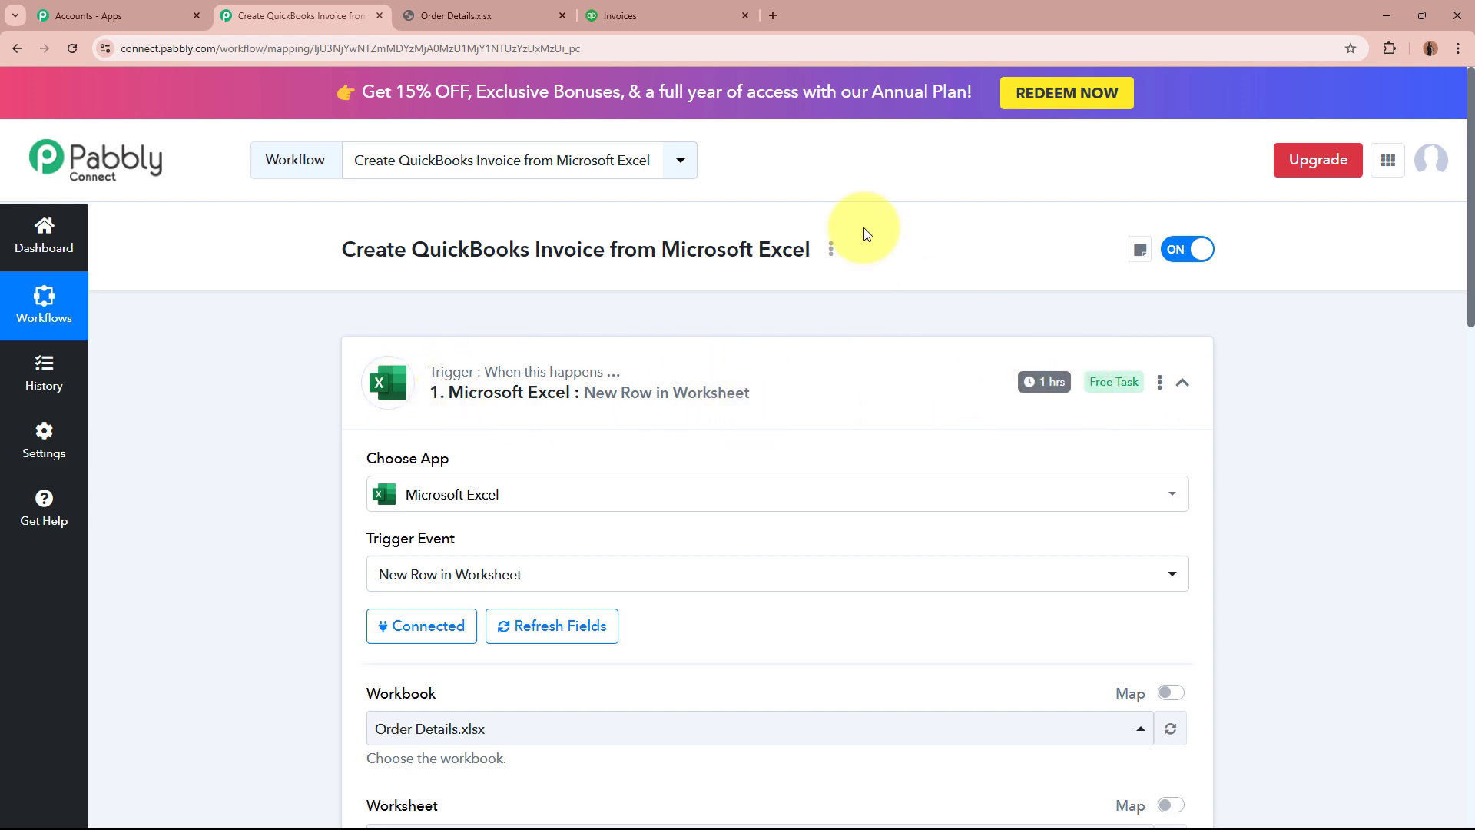
left_click(477, 16)
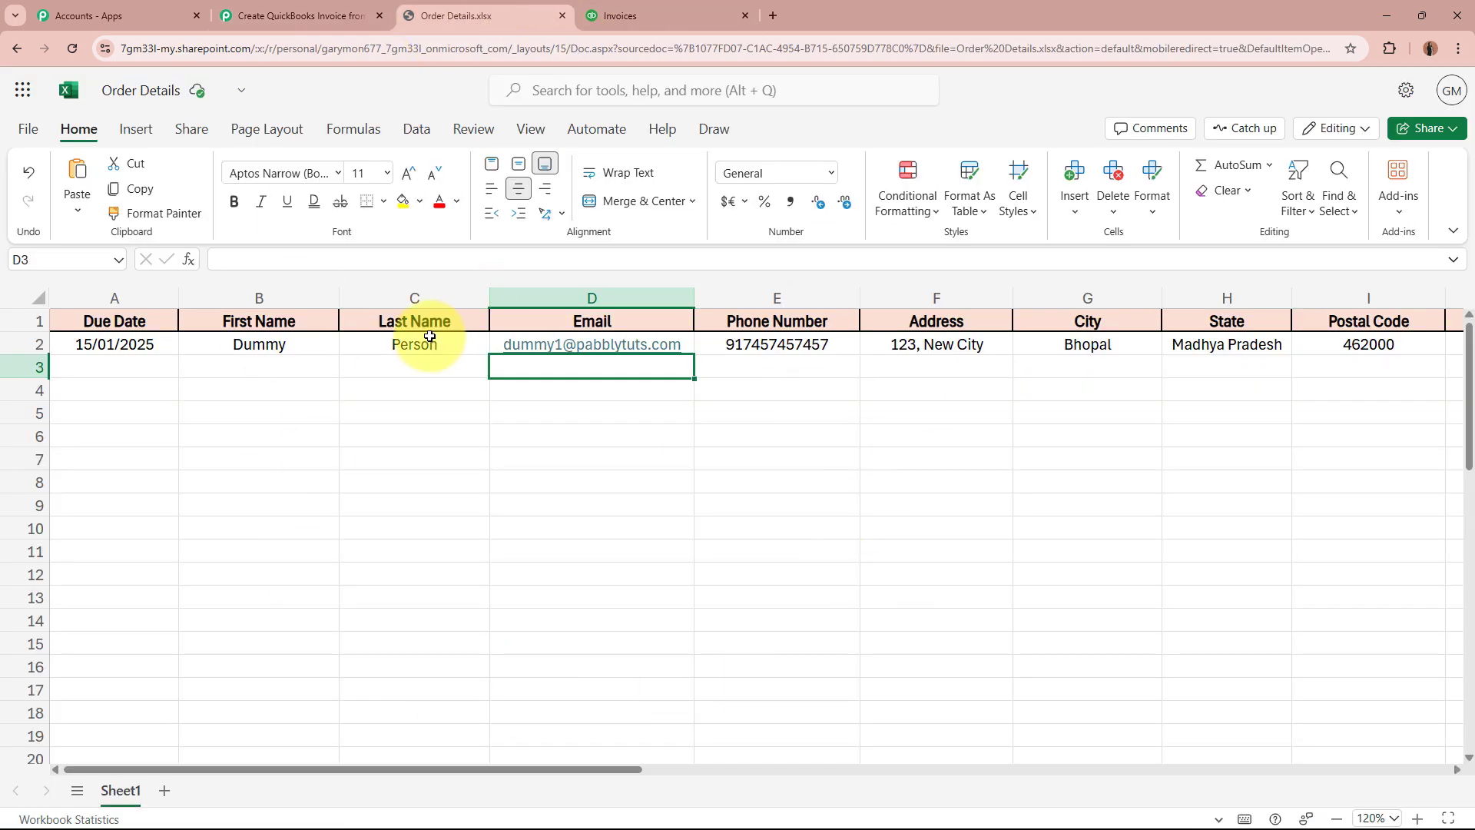
left_click(300, 15)
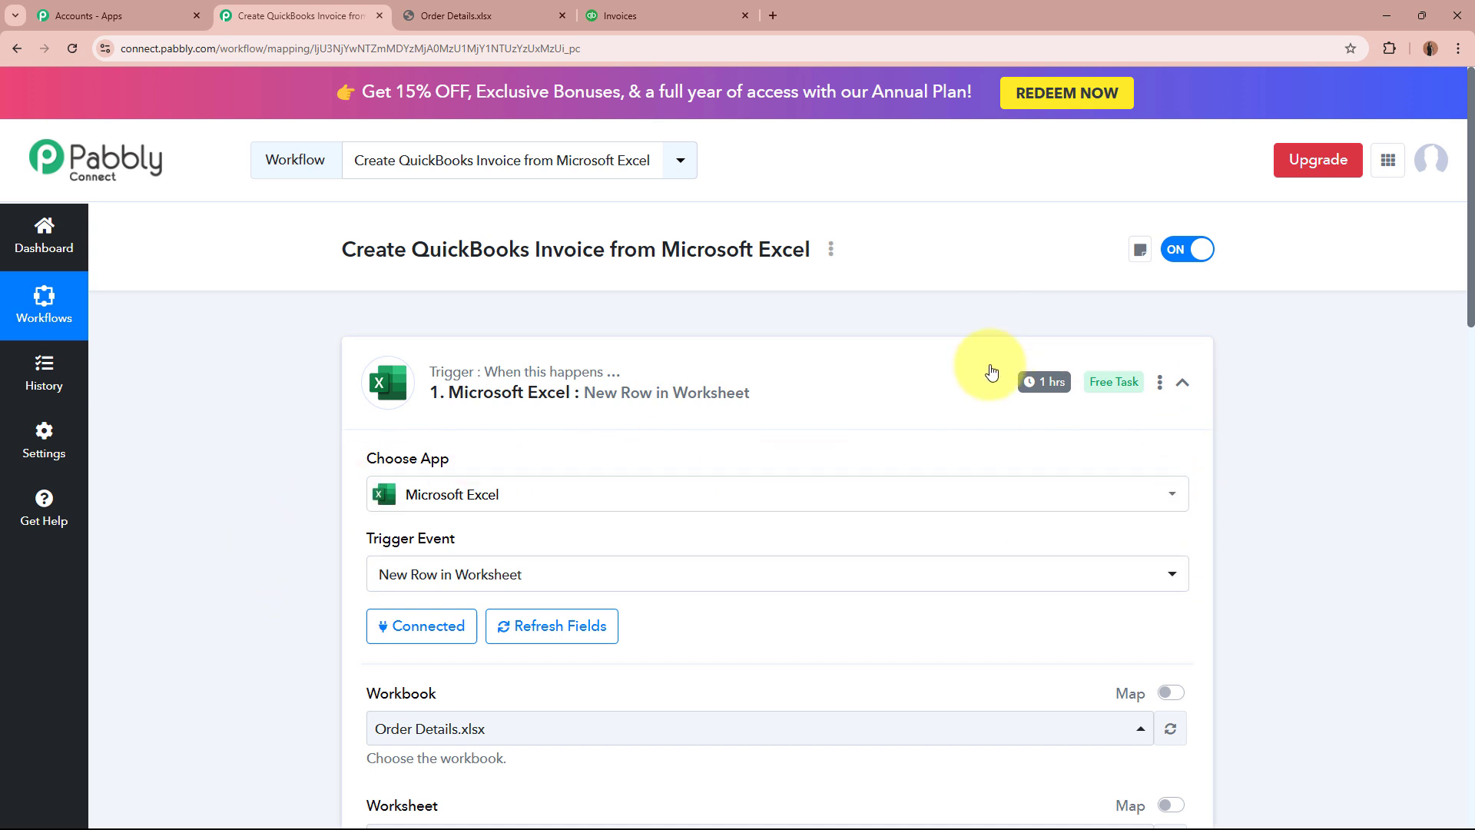
Save the trigger time as 'Check every 60 minutes' and collapse the Excel trigger step
left_click(1159, 383)
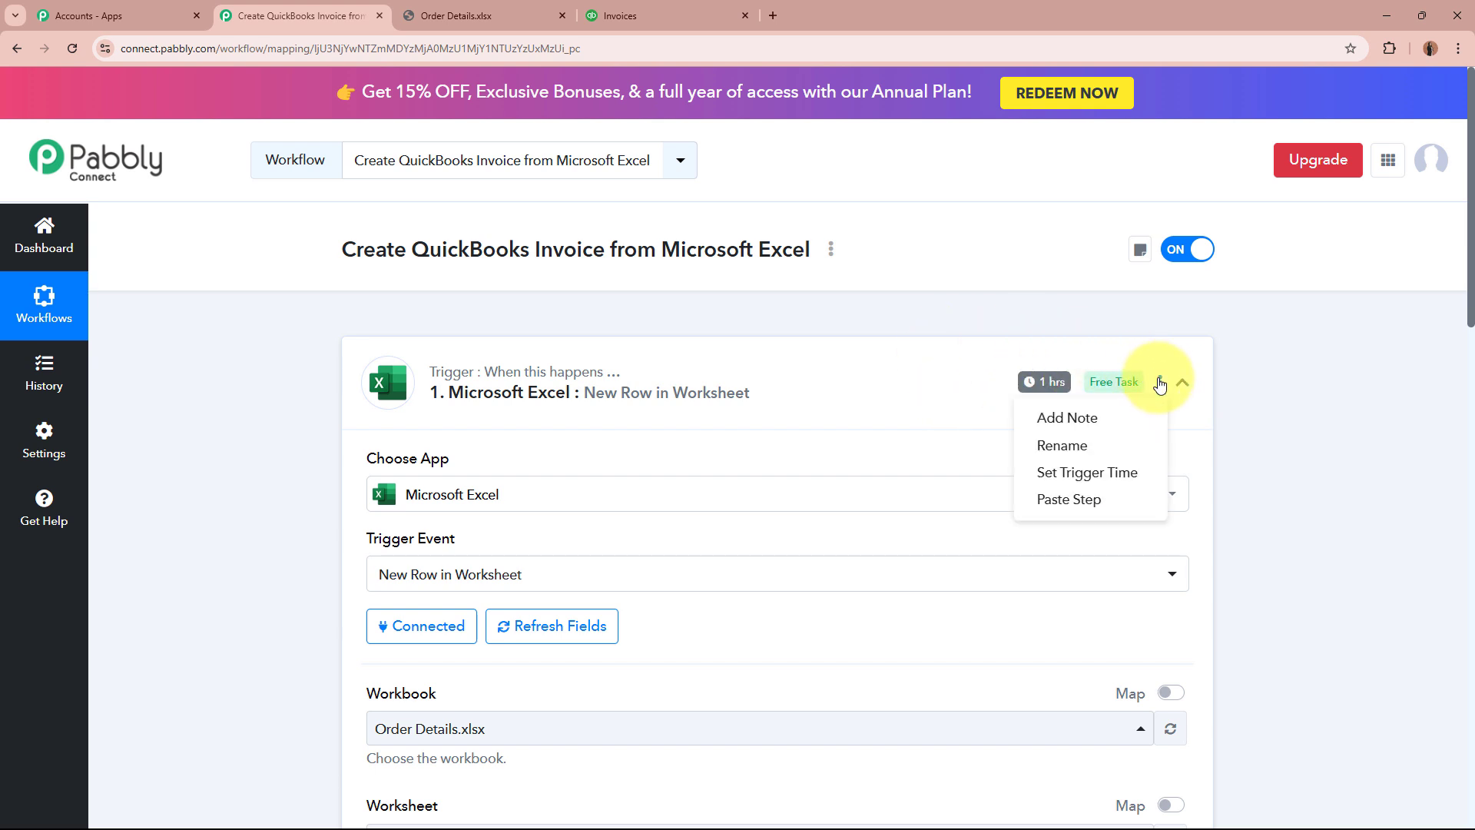
left_click(1127, 472)
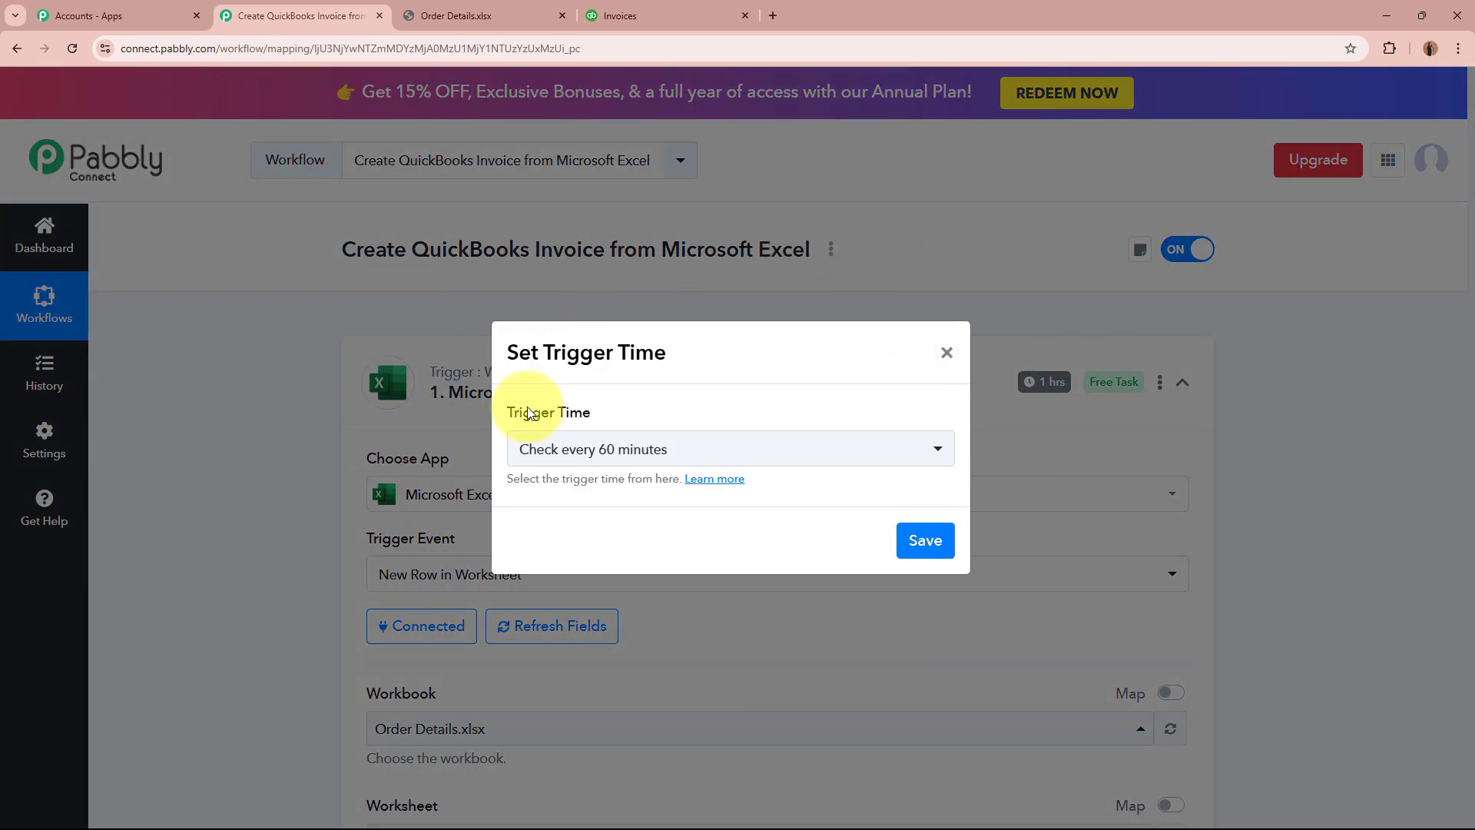
left_click(759, 457)
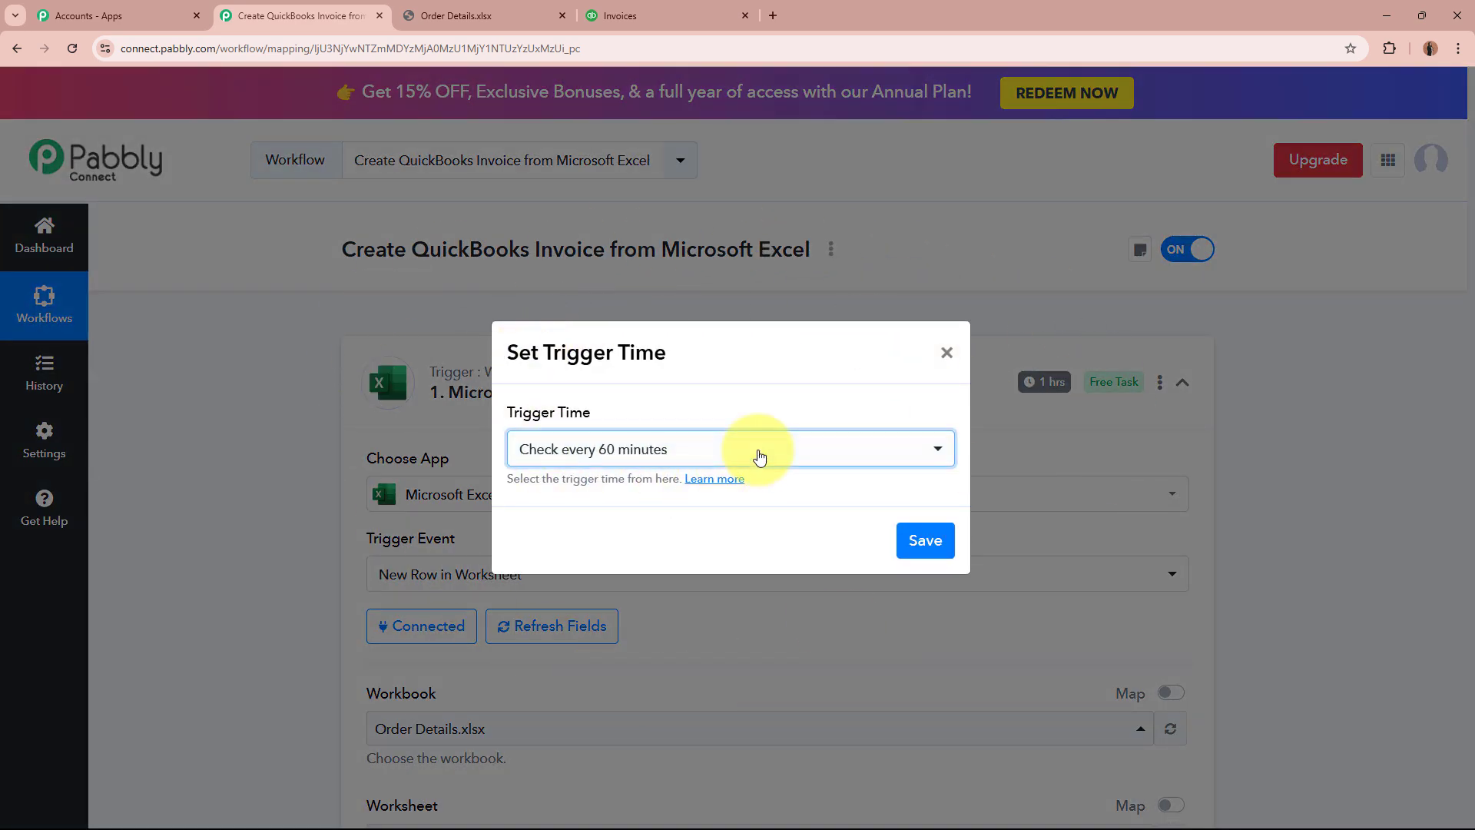
left_click(759, 457)
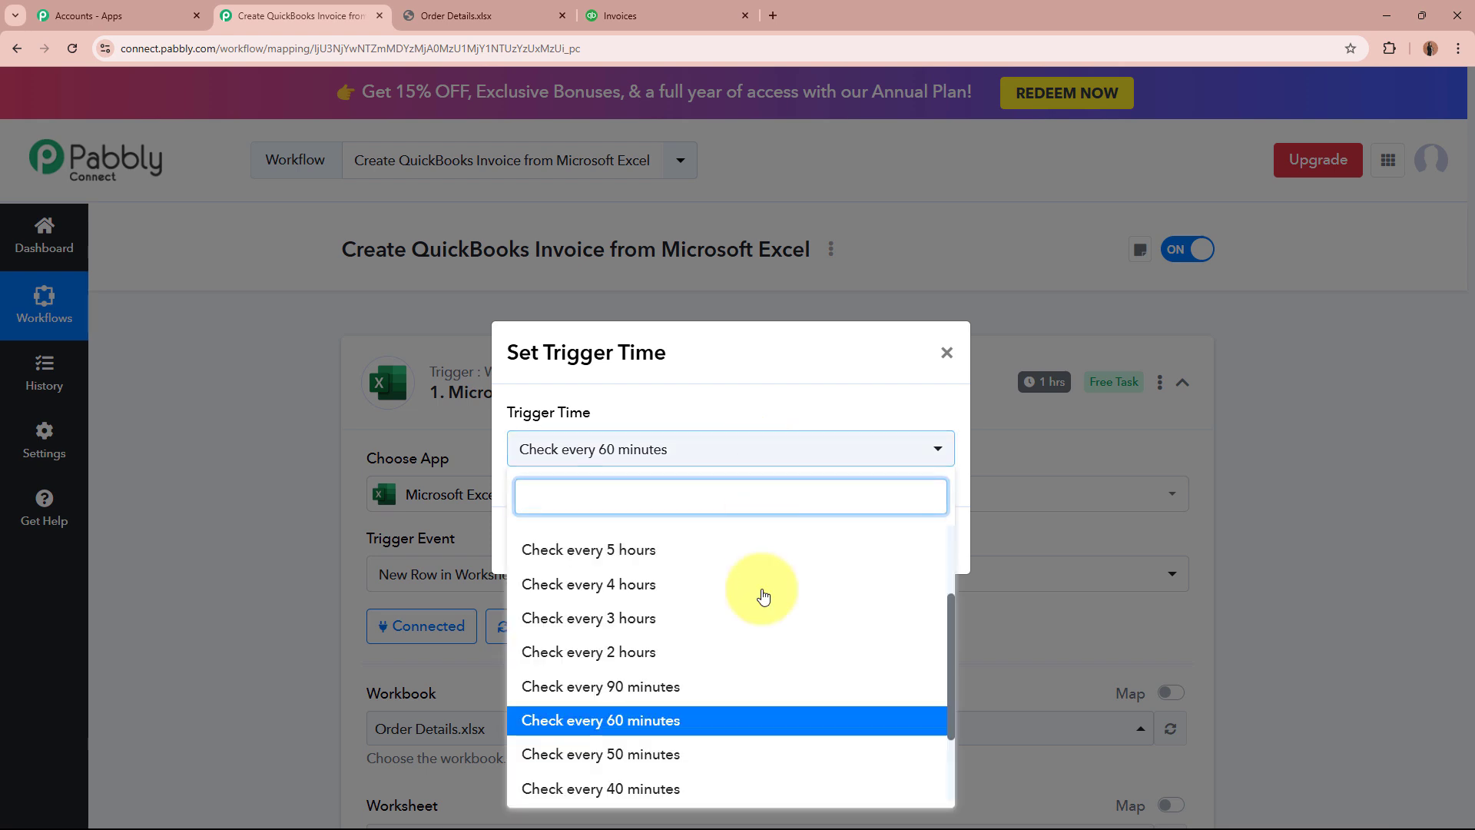
scroll(760, 703, "down", 2)
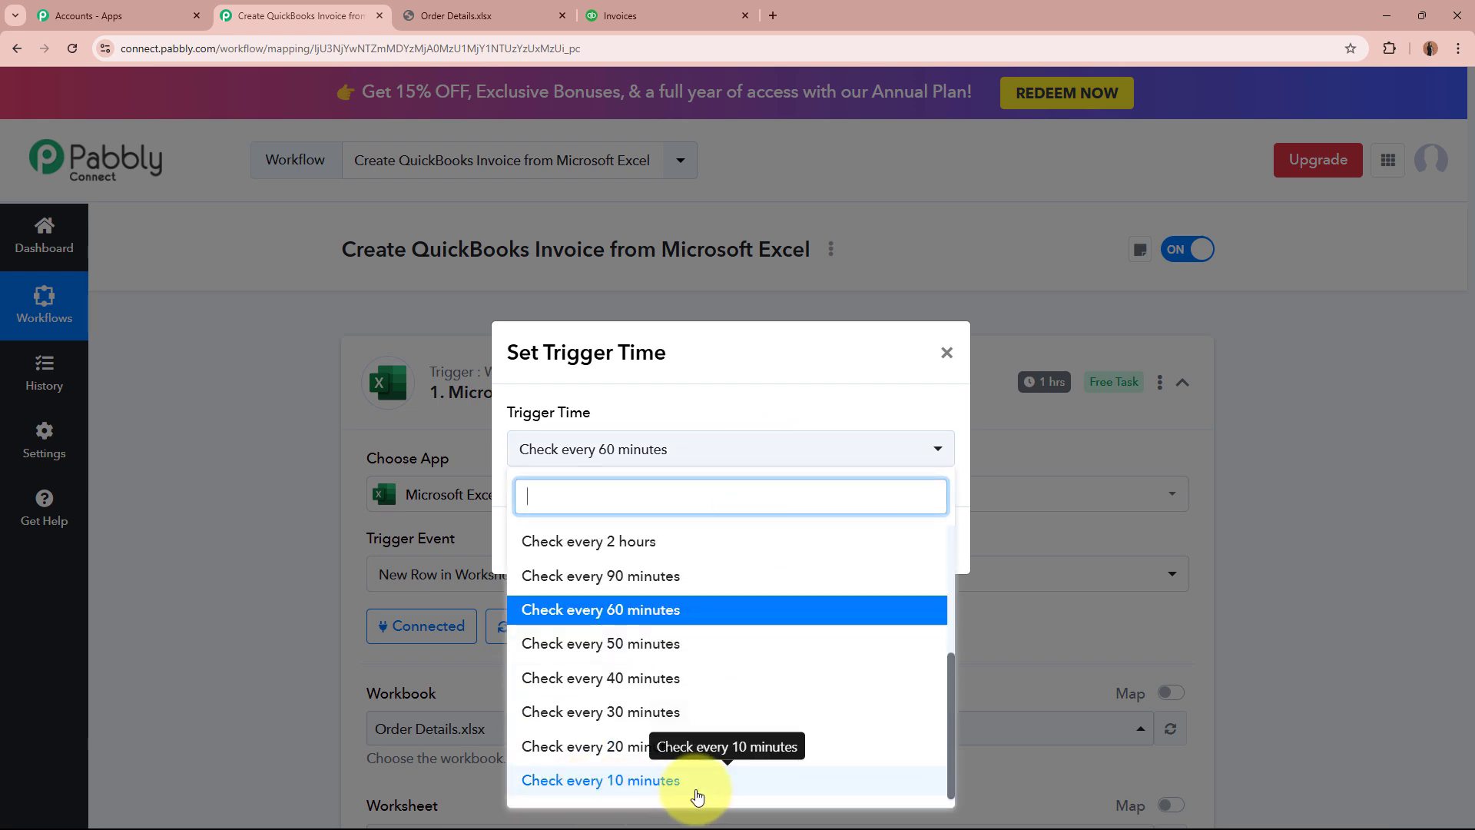
scroll(670, 789, "up", 1)
scroll(669, 789, "up", 3)
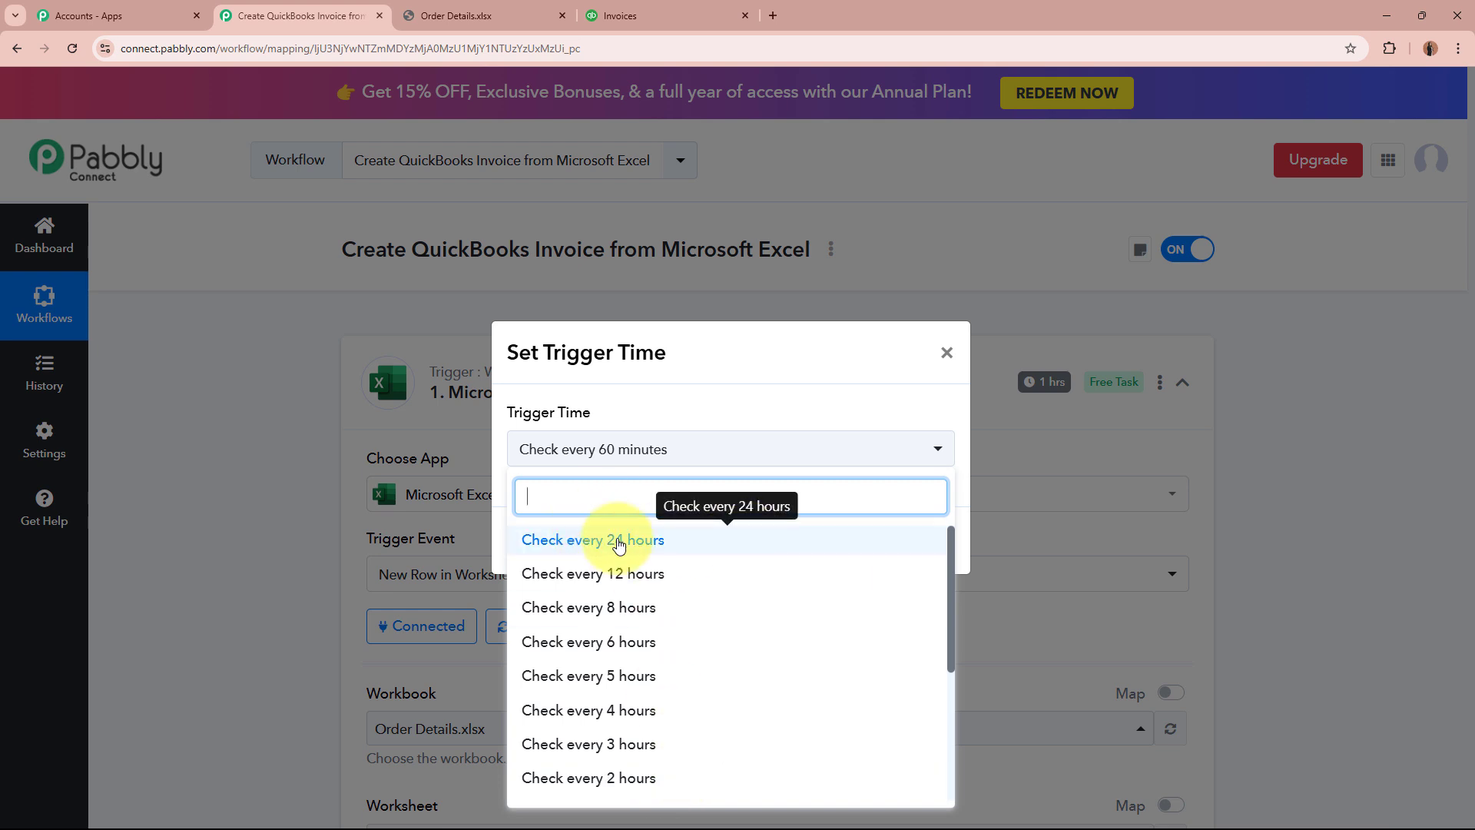
left_click(684, 388)
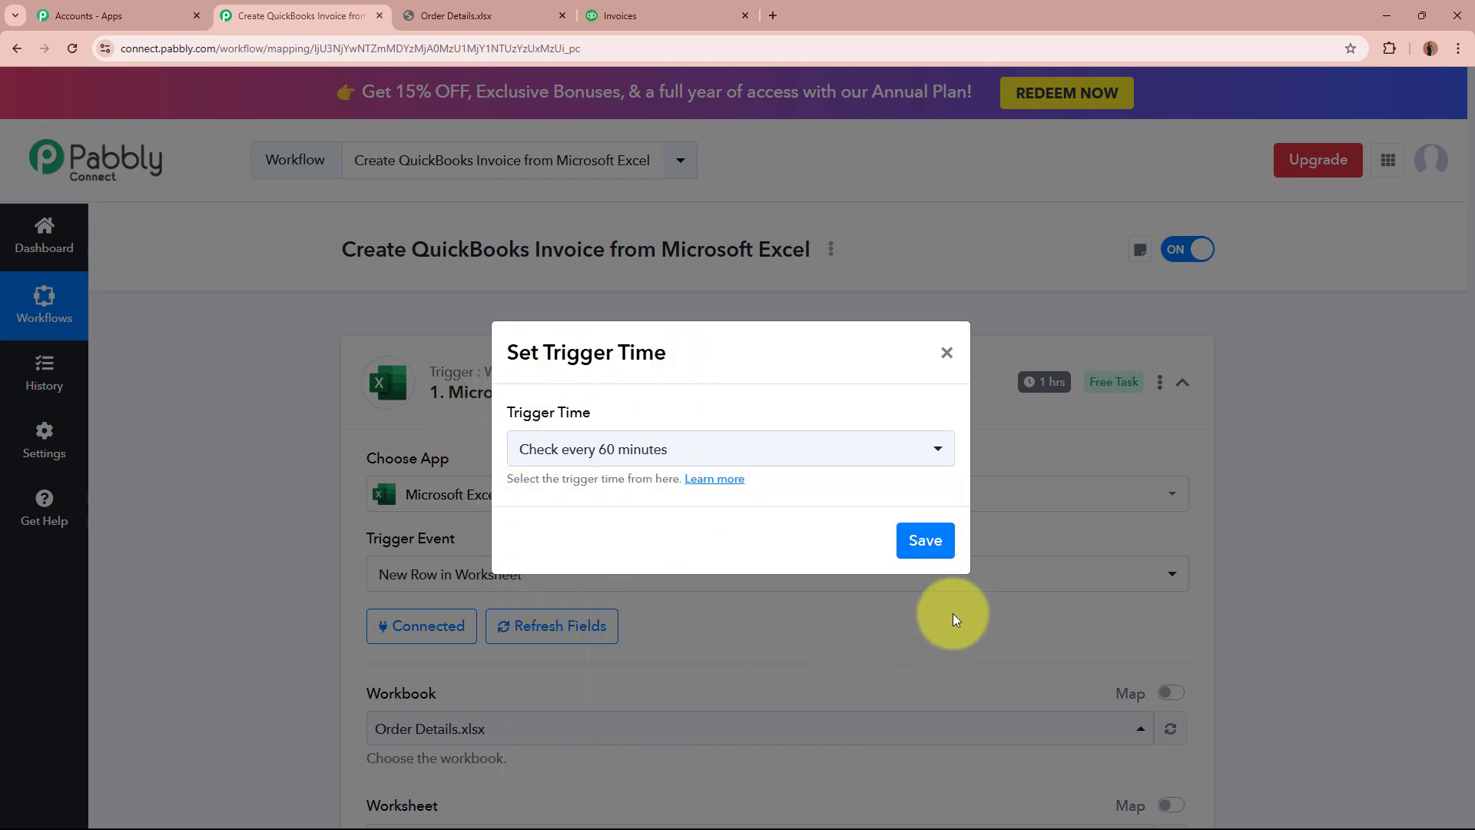
left_click(946, 547)
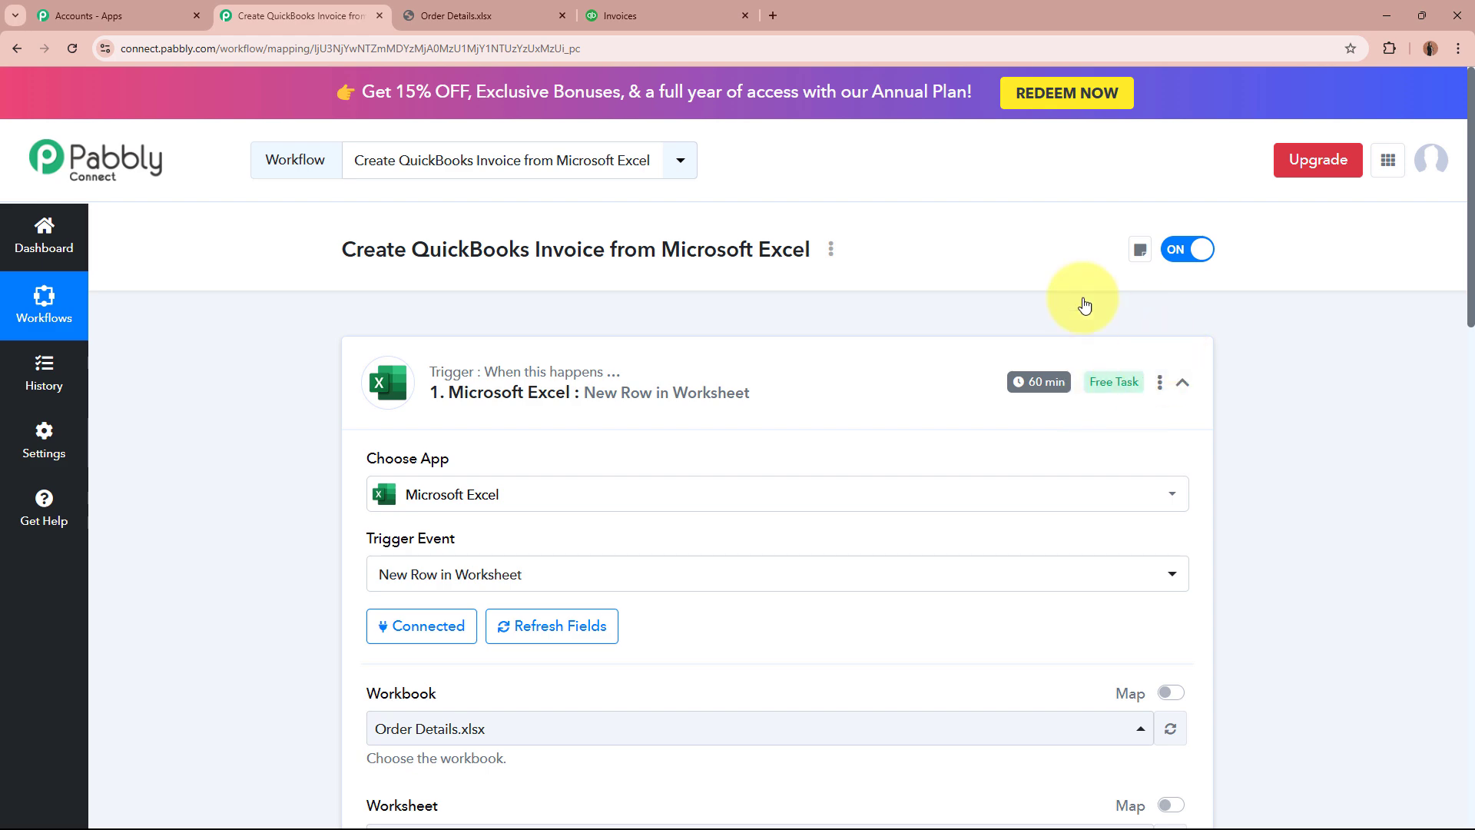
left_click(845, 396)
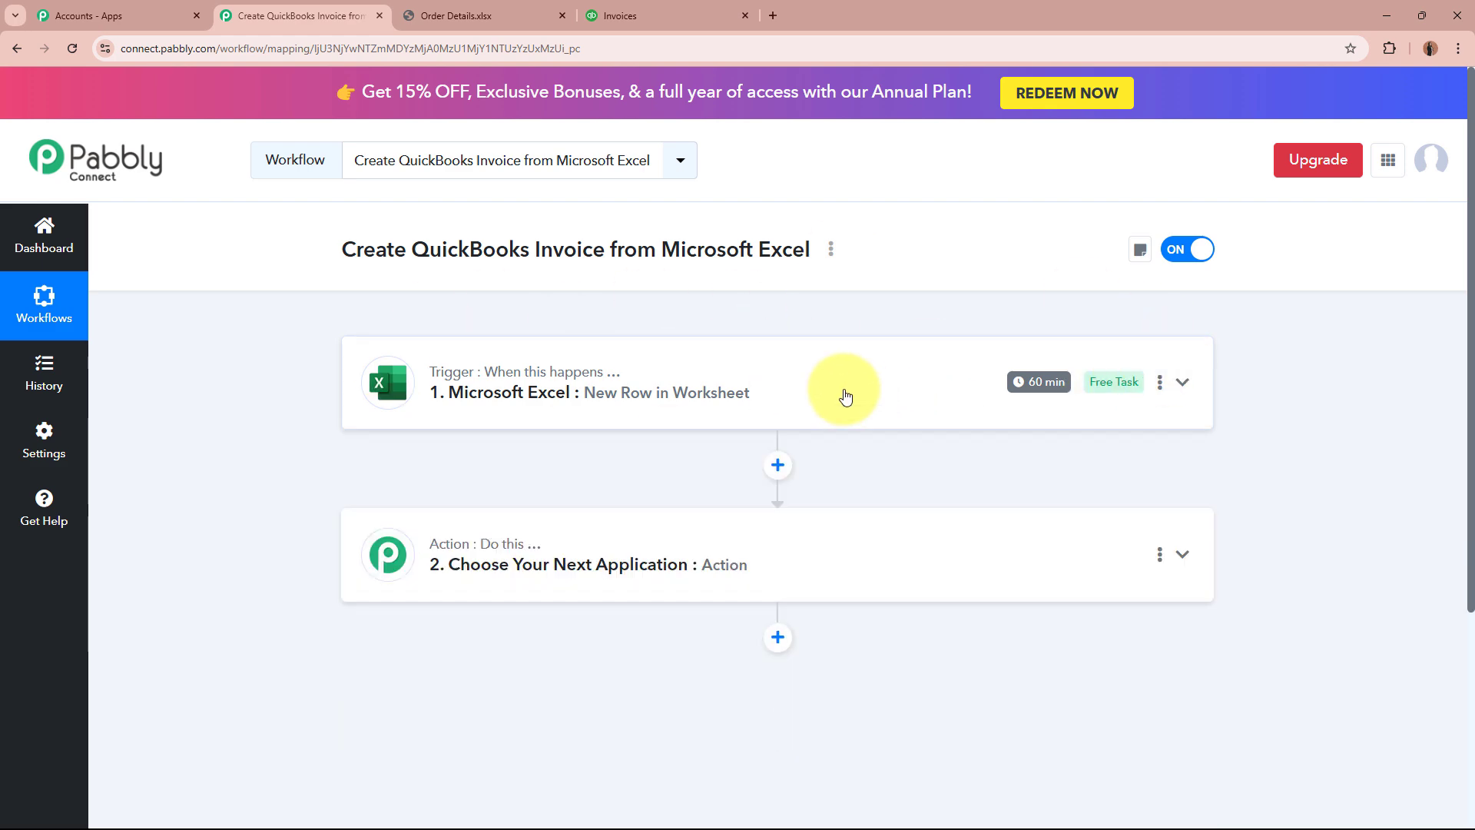
Glance at the Order Details spreadsheet and QuickBooks invoices, then return to the Pabbly workflow
left_click(538, 15)
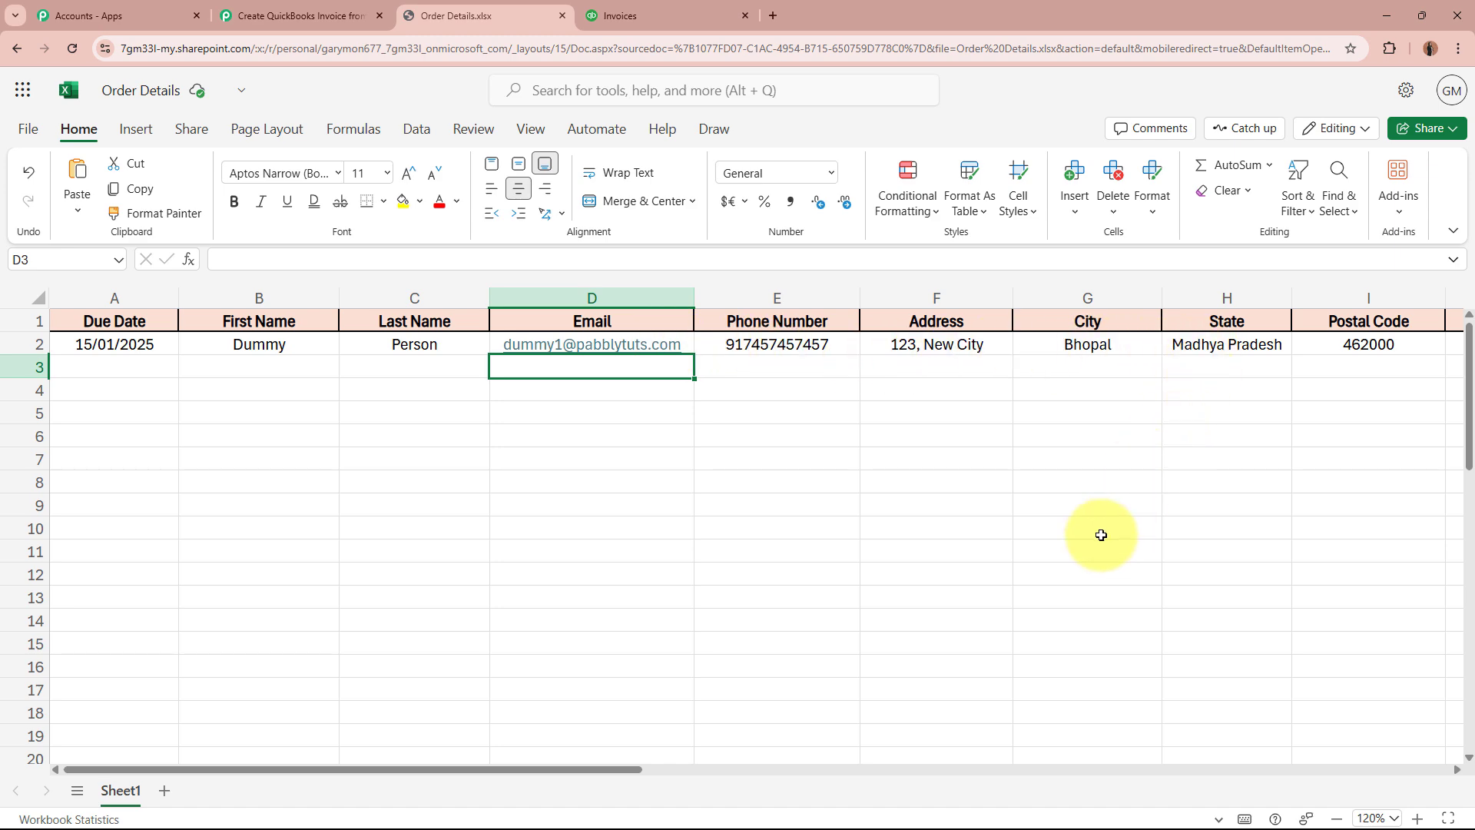
left_click(668, 13)
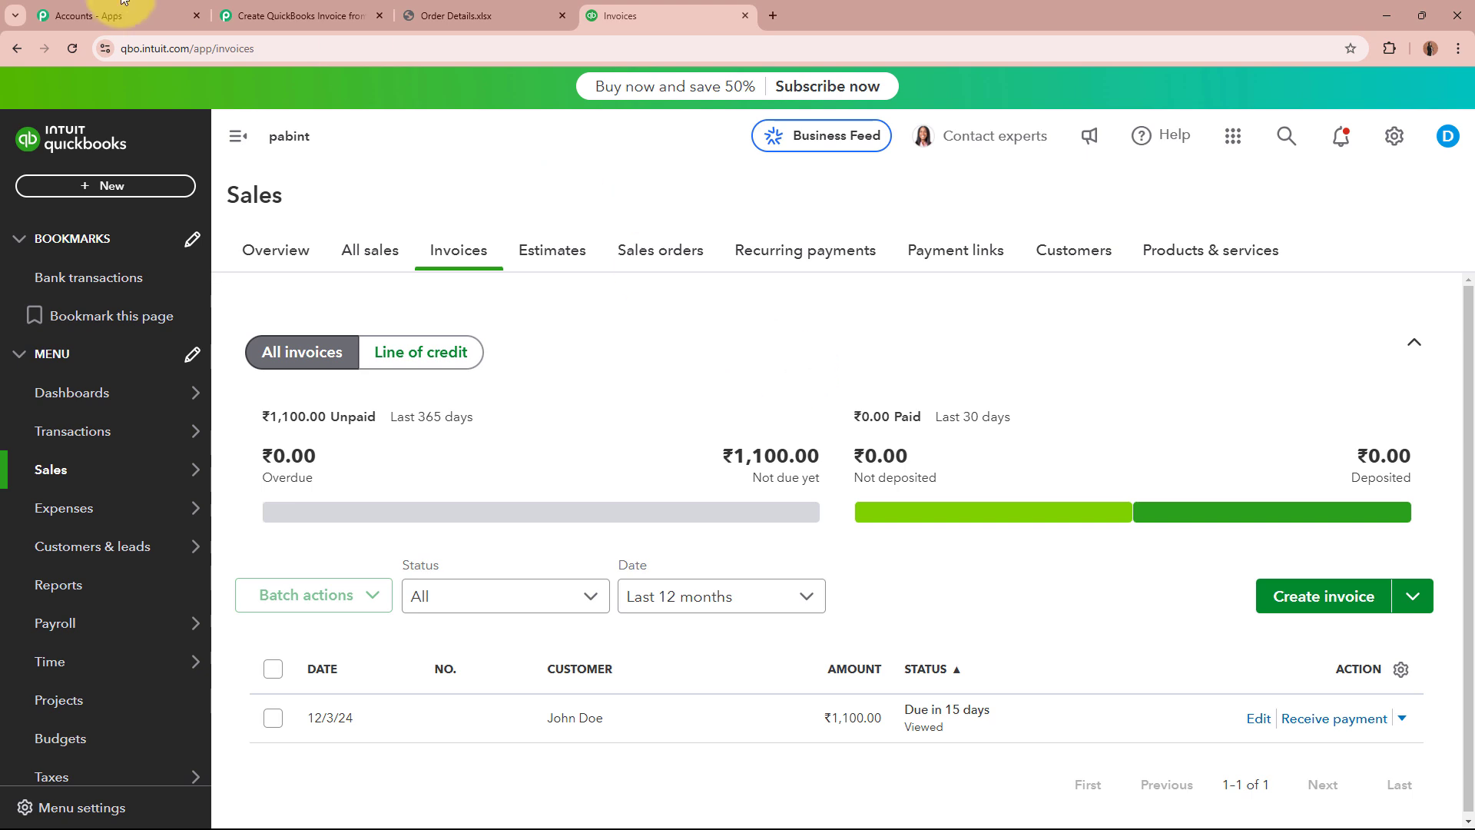
left_click(307, 13)
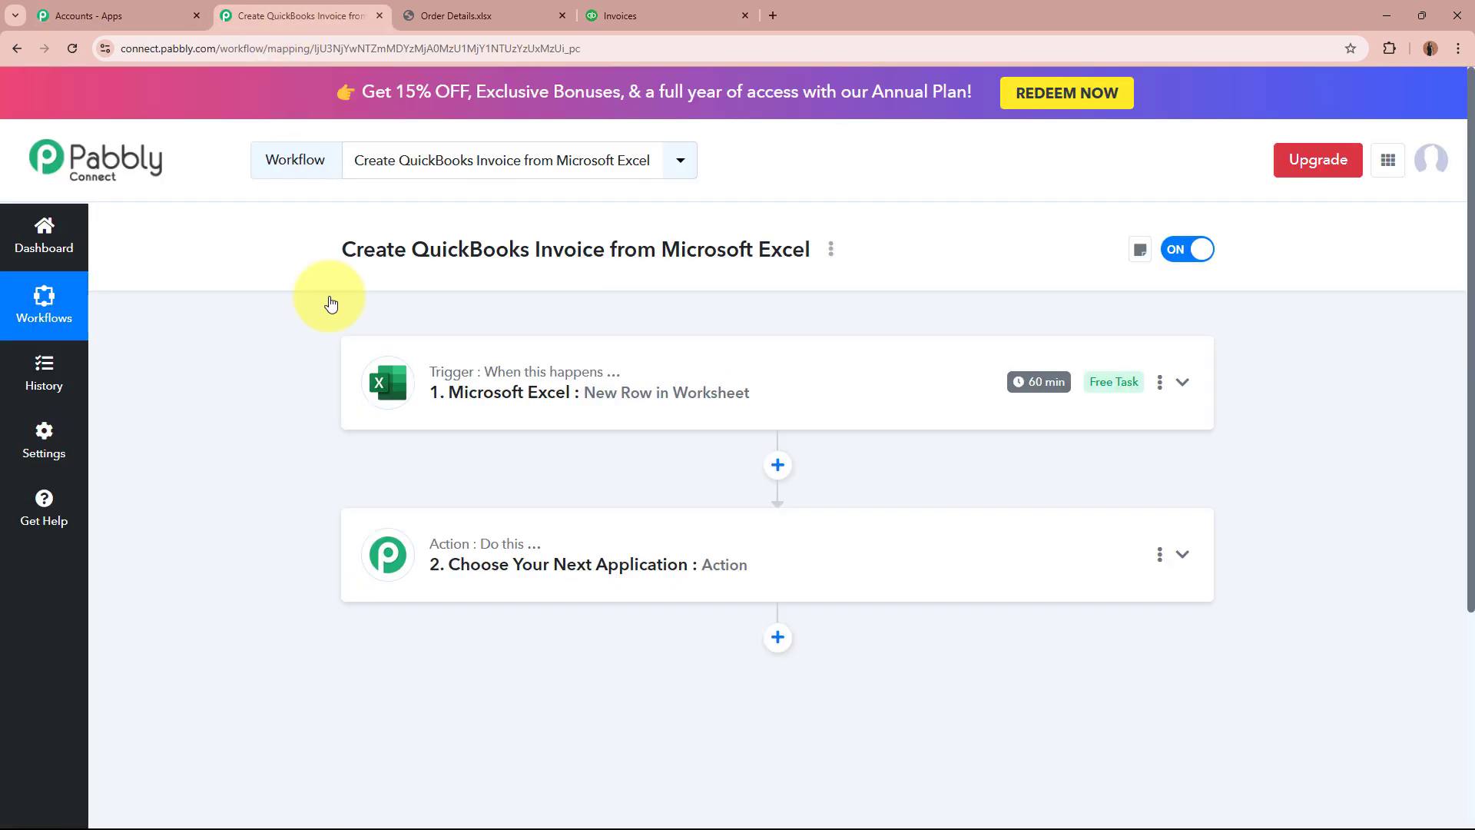
Search the action step's apps for 'QuickB' and bring up the QuickBooks invoices page
left_click(754, 559)
left_click(757, 391)
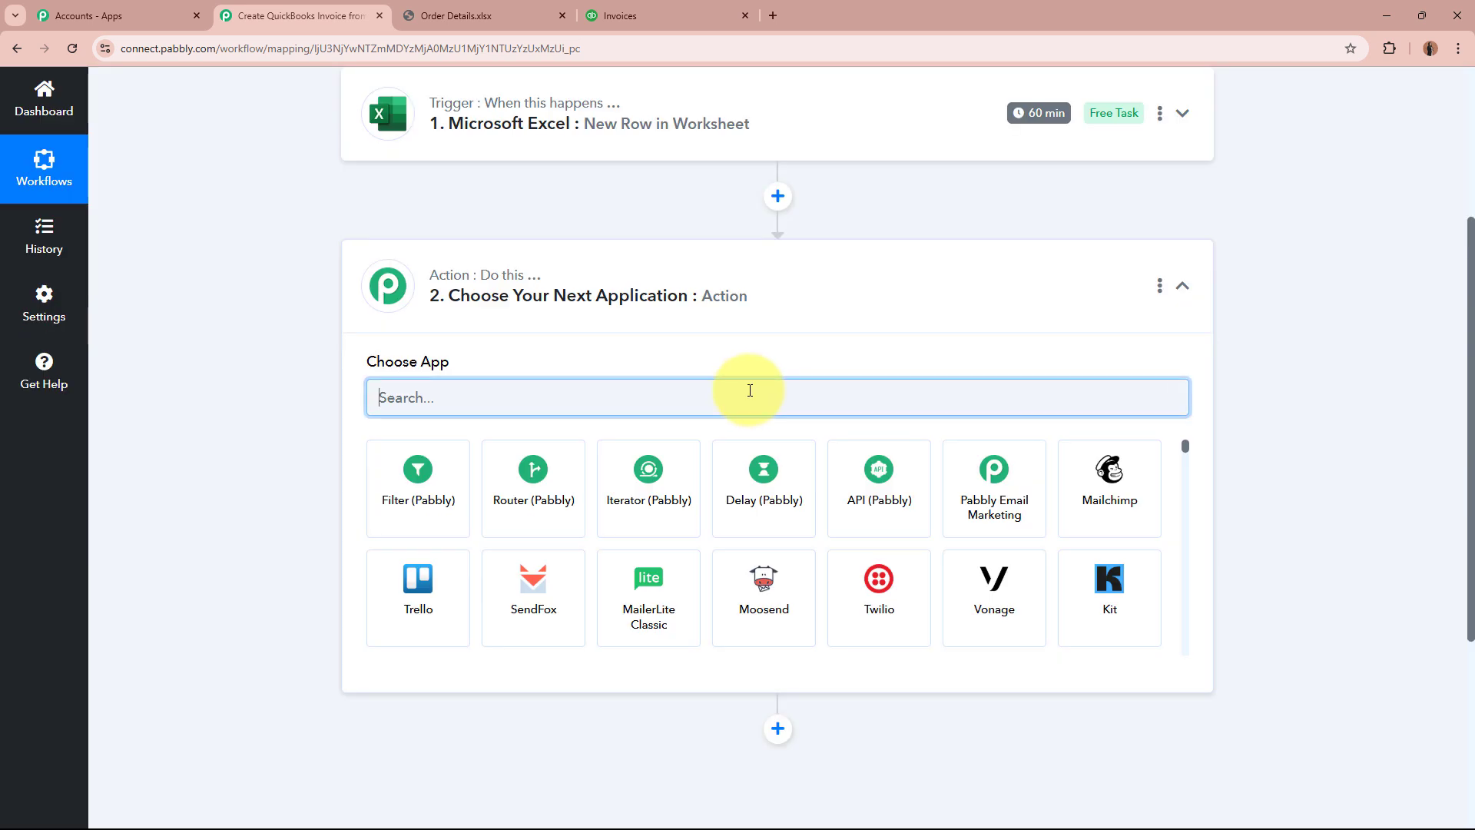
type("Quick")
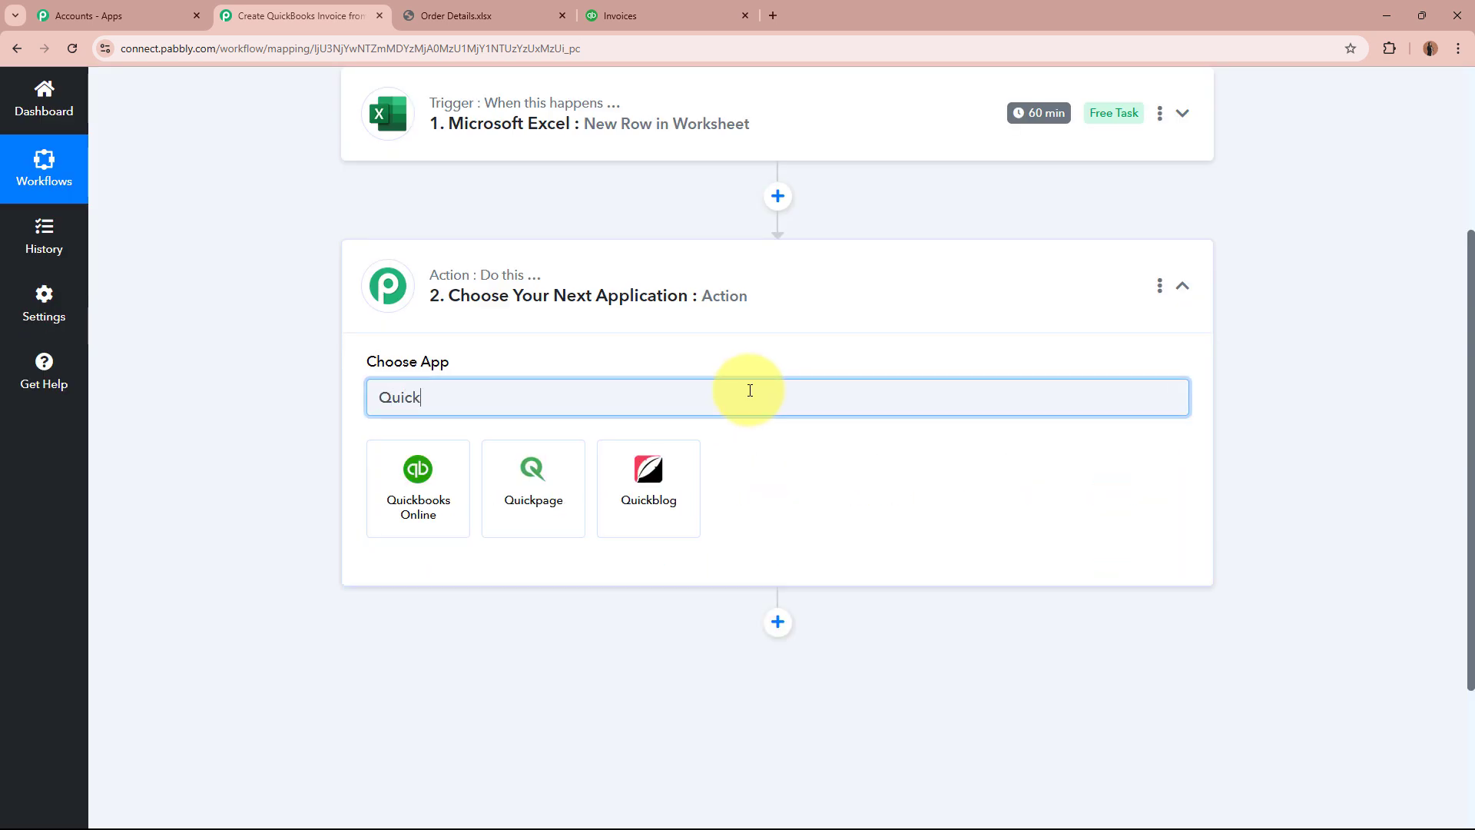
type("B")
key("ctrl+4")
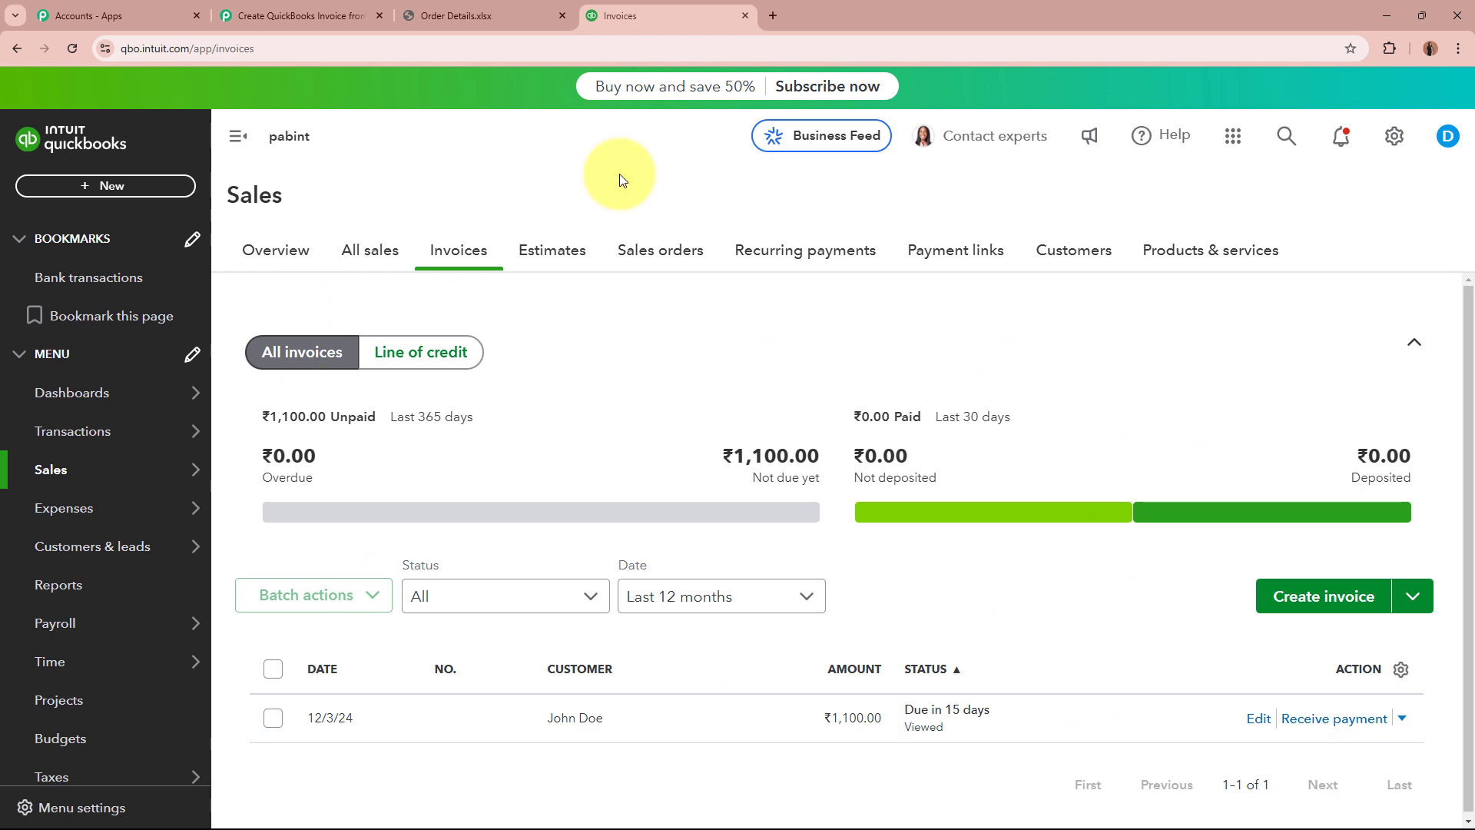
left_click(477, 14)
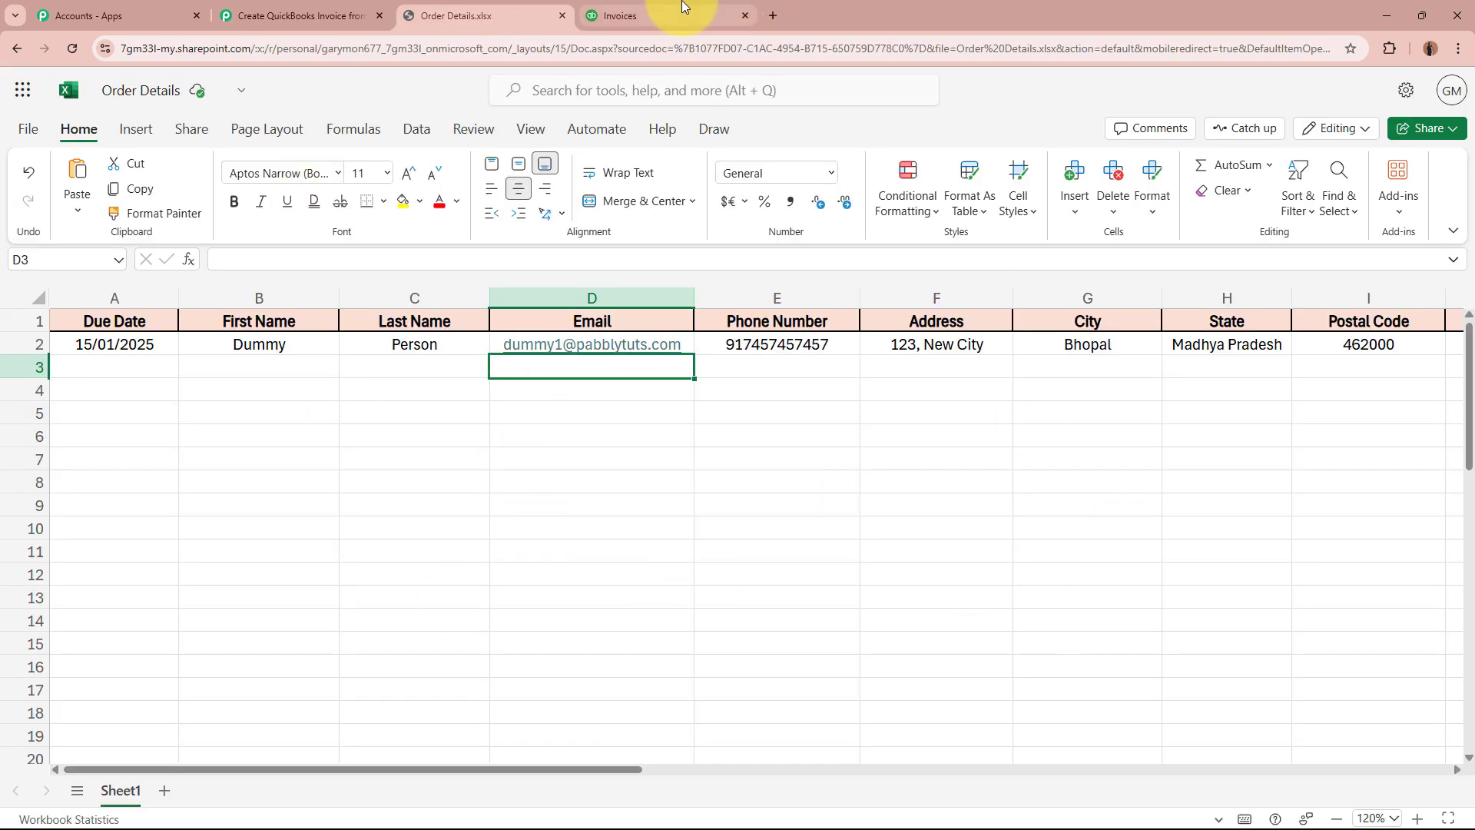
left_click(681, 7)
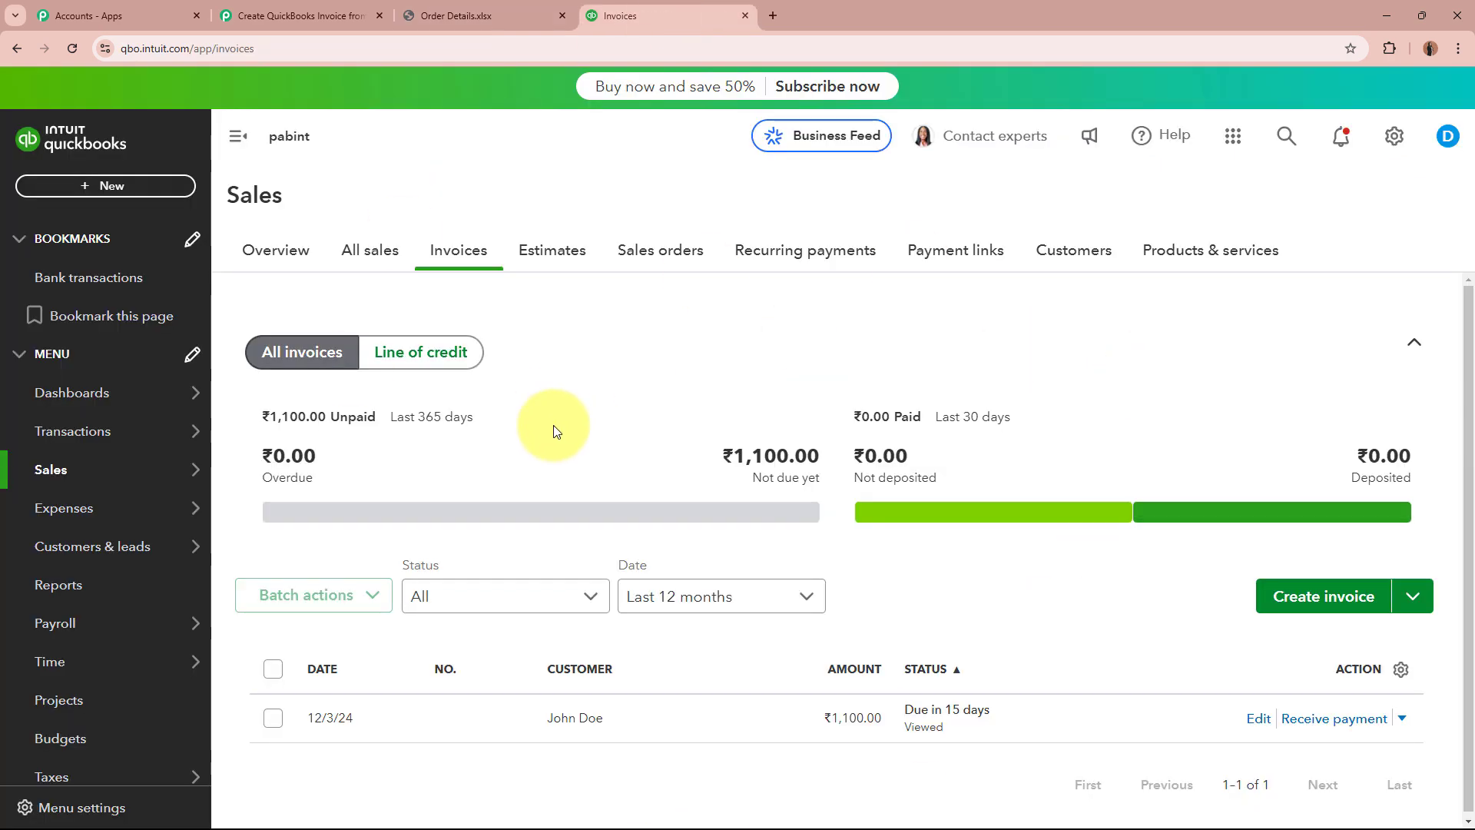
left_click(515, 12)
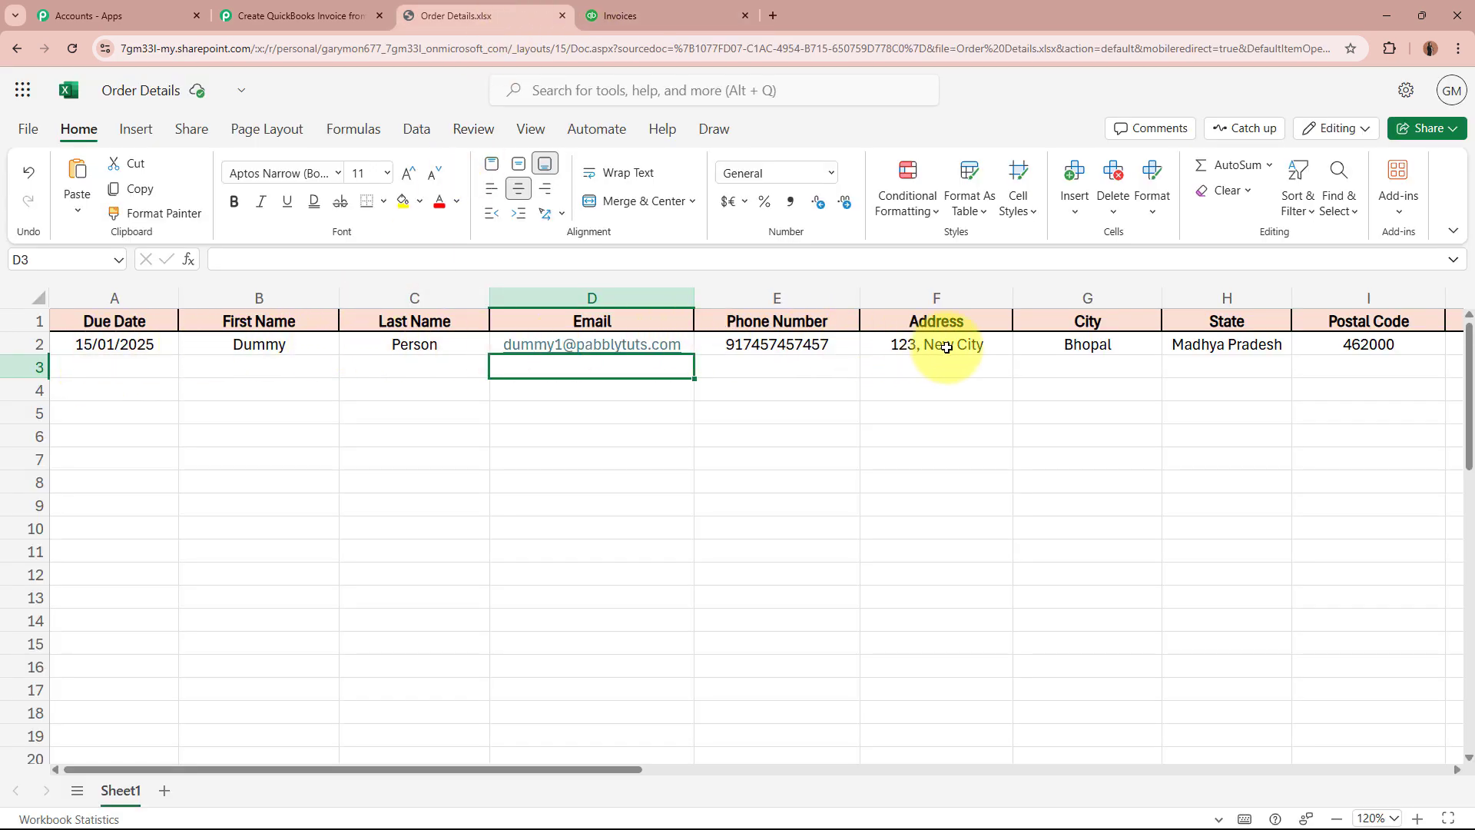
left_click(645, 13)
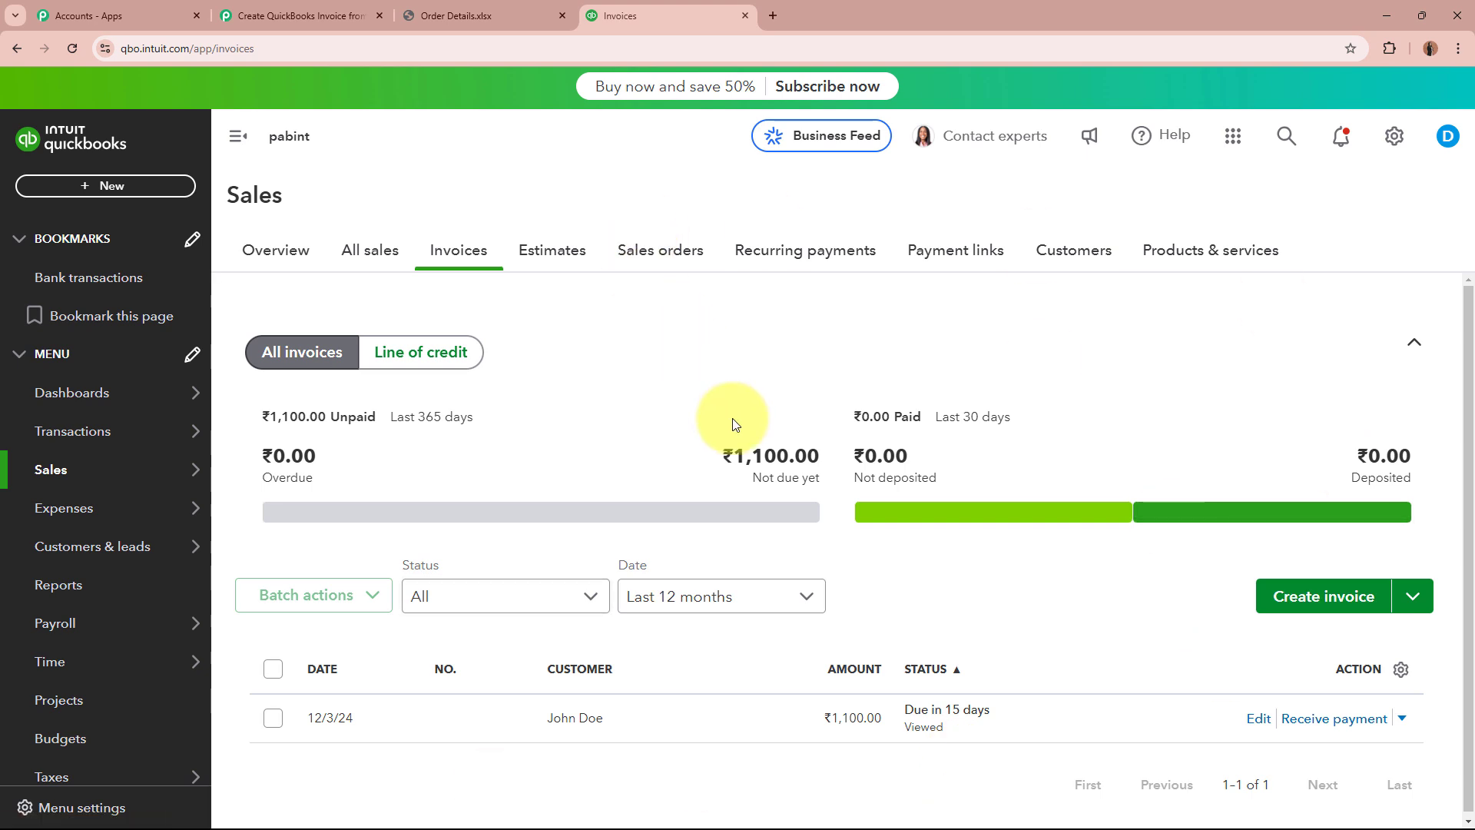
Set the action step to QuickBooks Online with the Create a Customer event
left_click(299, 15)
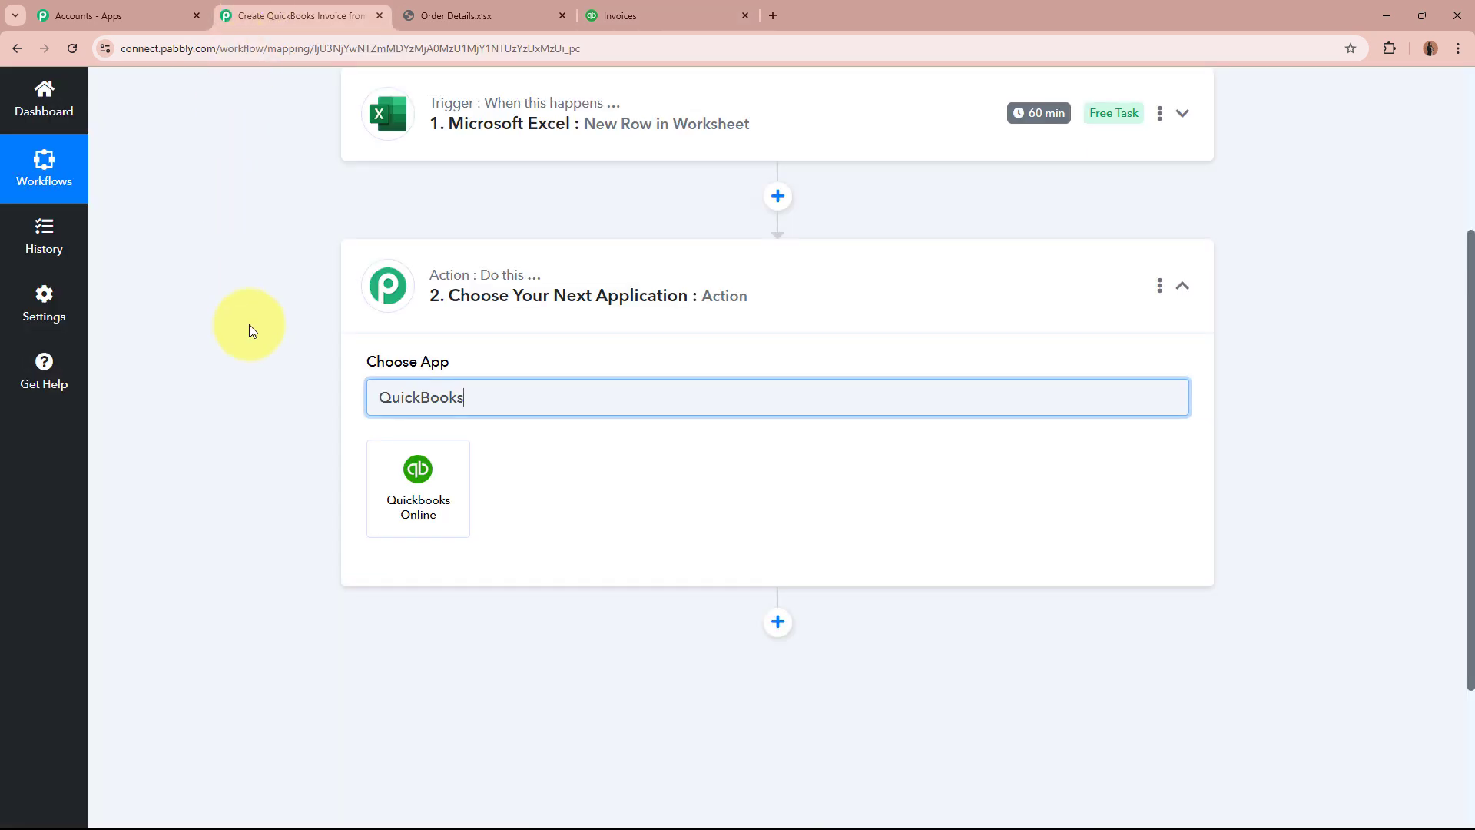
left_click(418, 483)
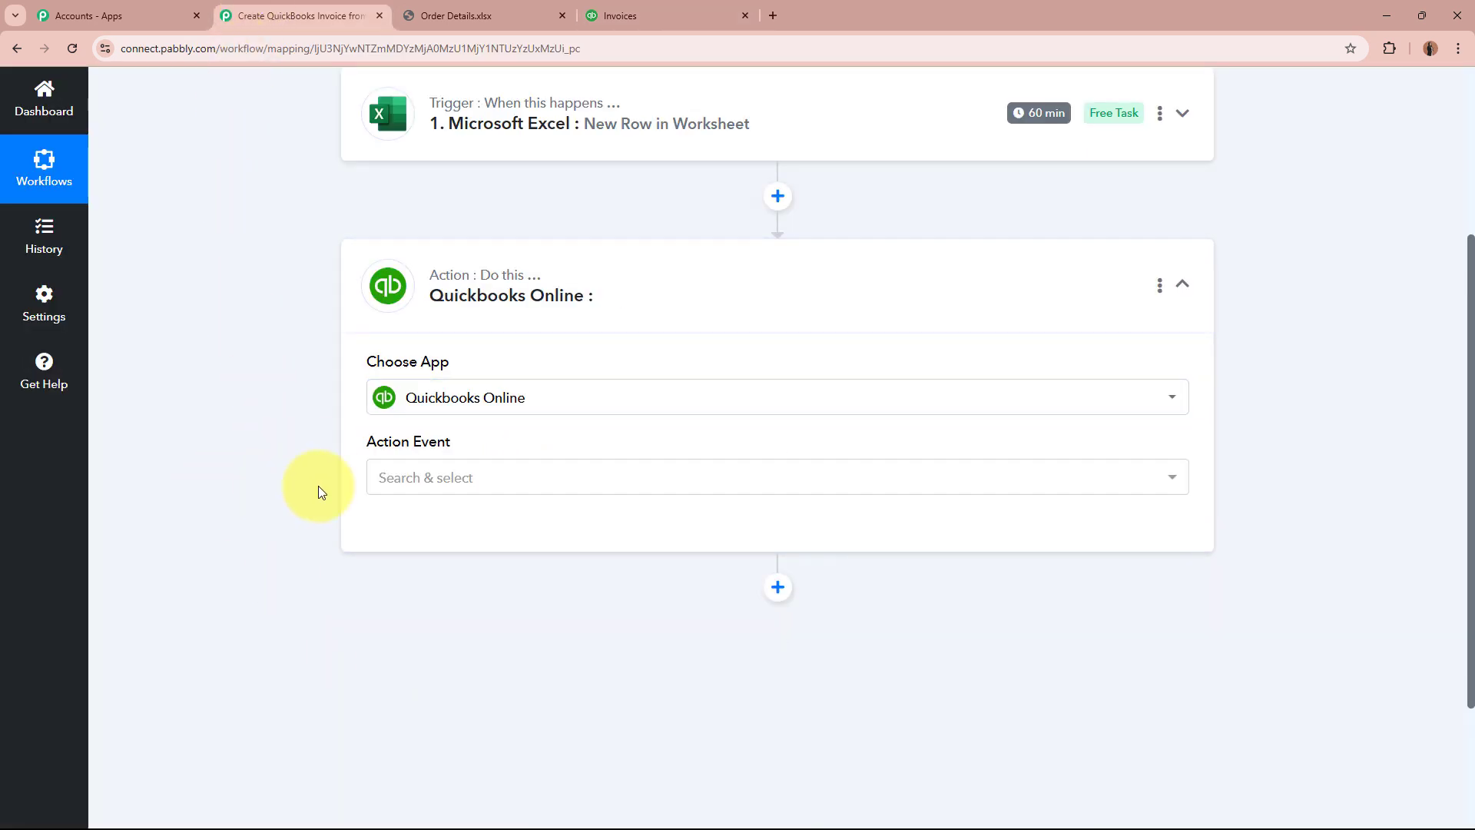
left_click(438, 479)
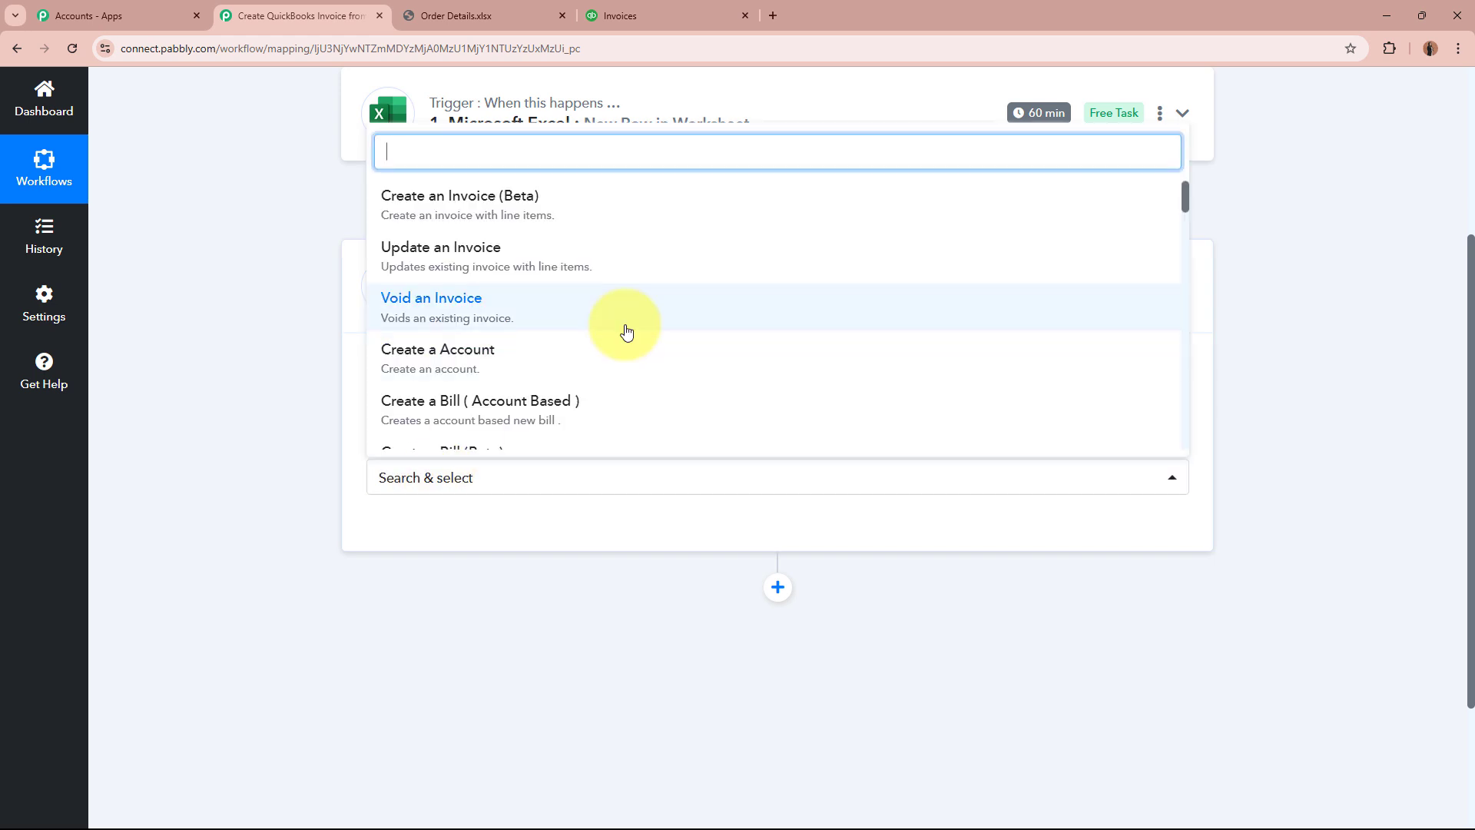
scroll(625, 322, "down", 2)
scroll(596, 281, "down", 2)
left_click(594, 265)
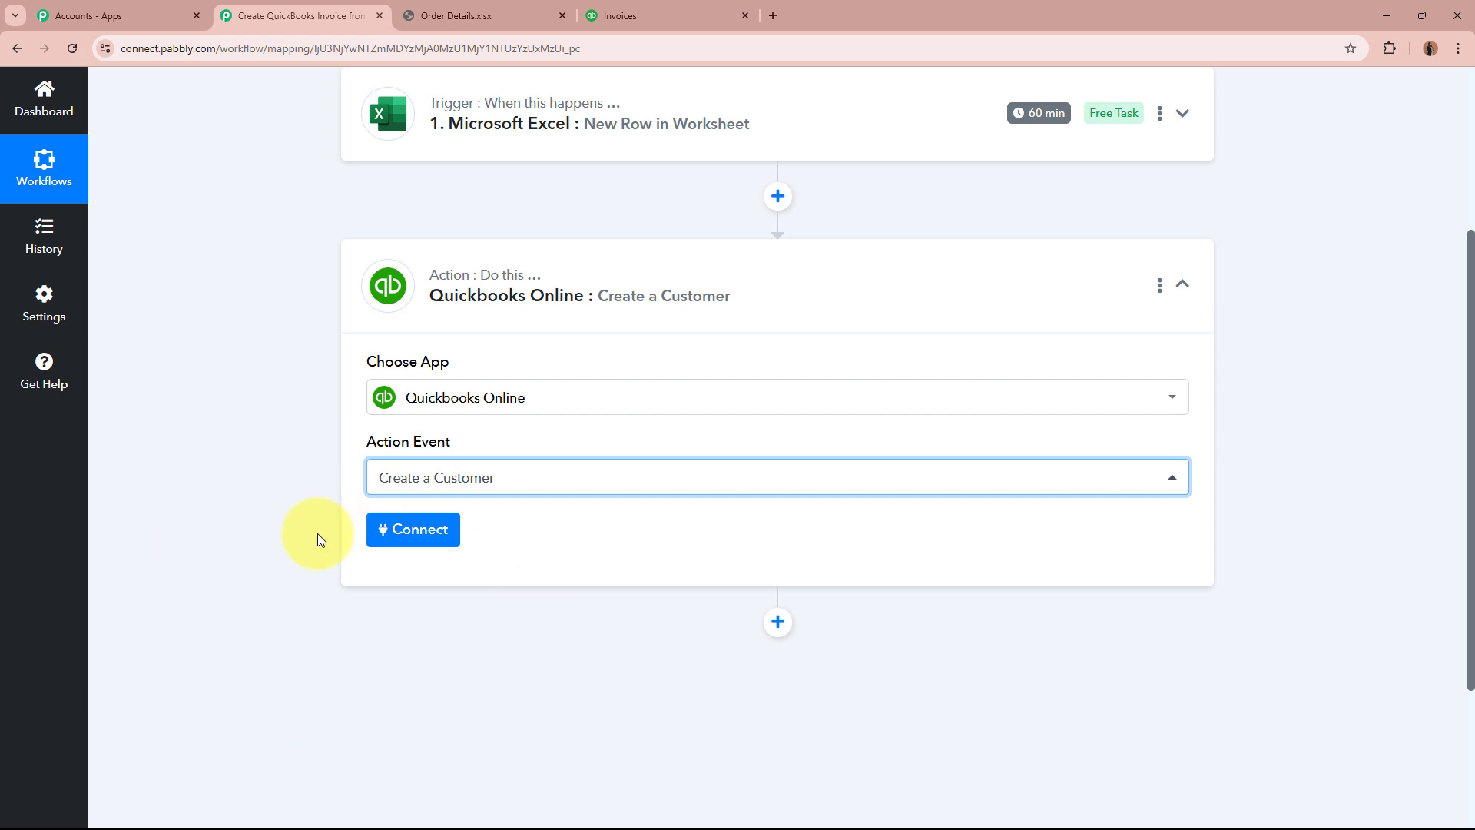
Add and authorise a new QuickBooks Online account connection for the step
left_click(422, 529)
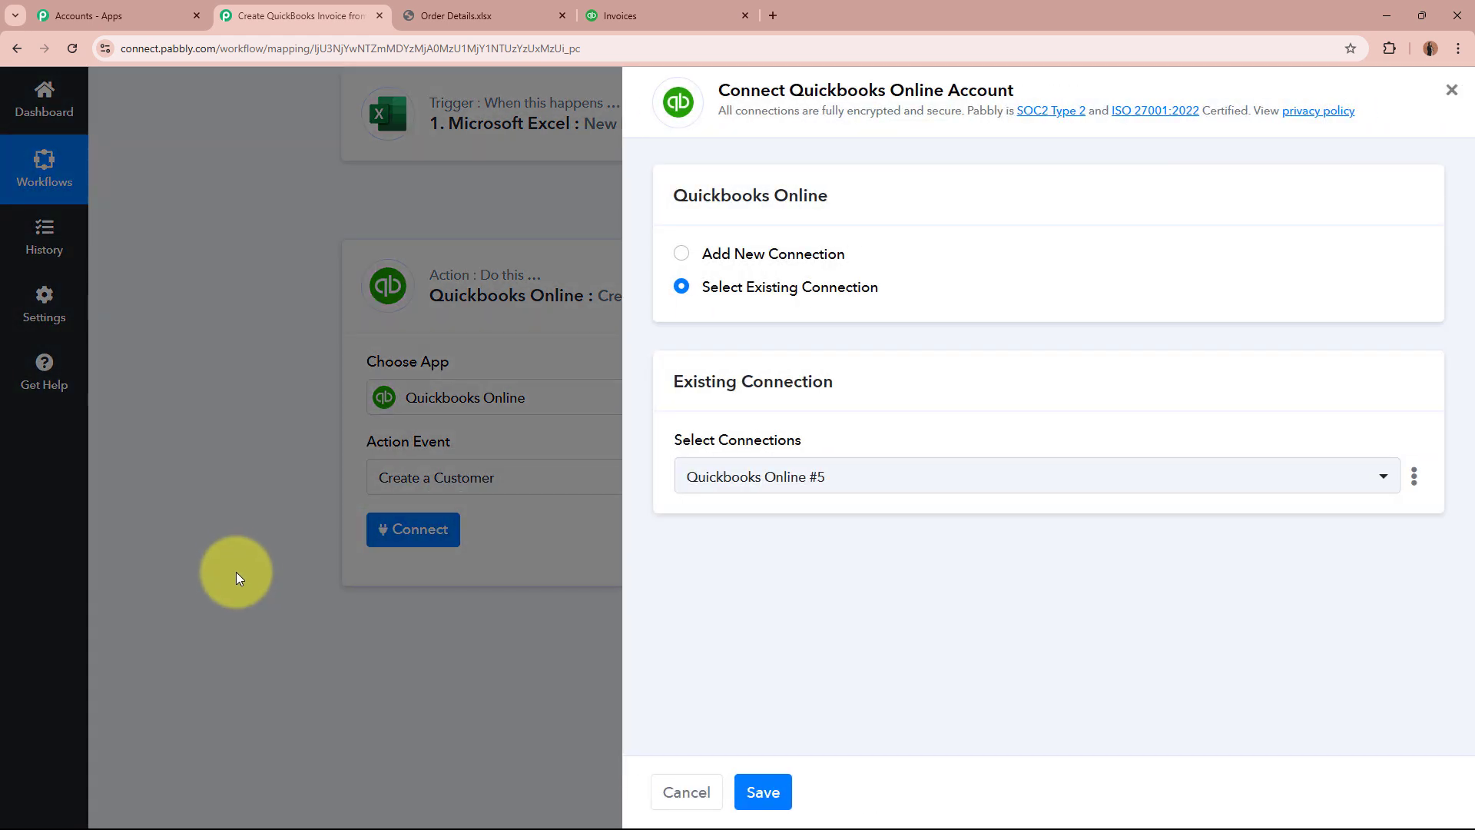
left_click(684, 256)
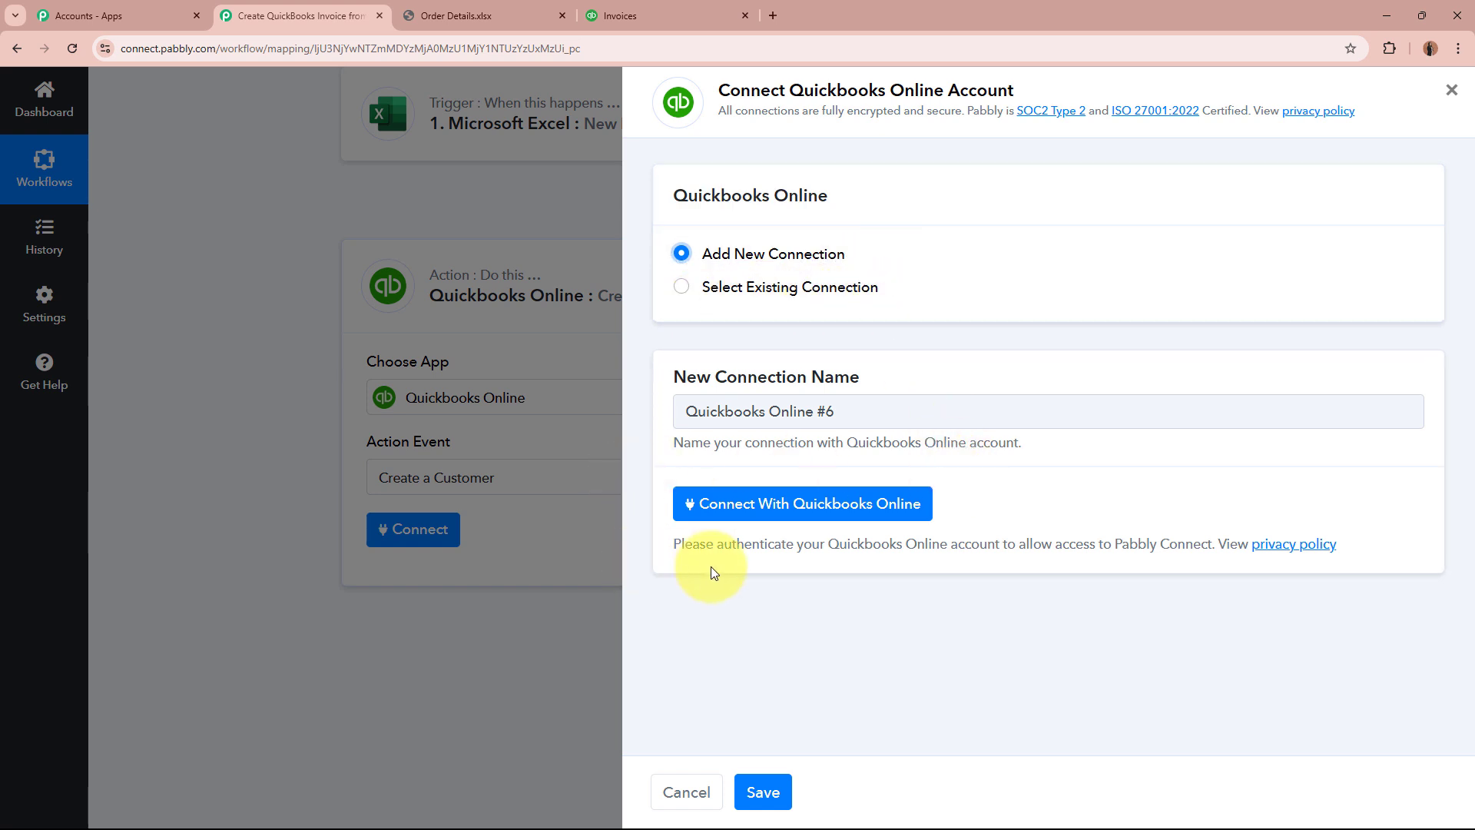
left_click(849, 503)
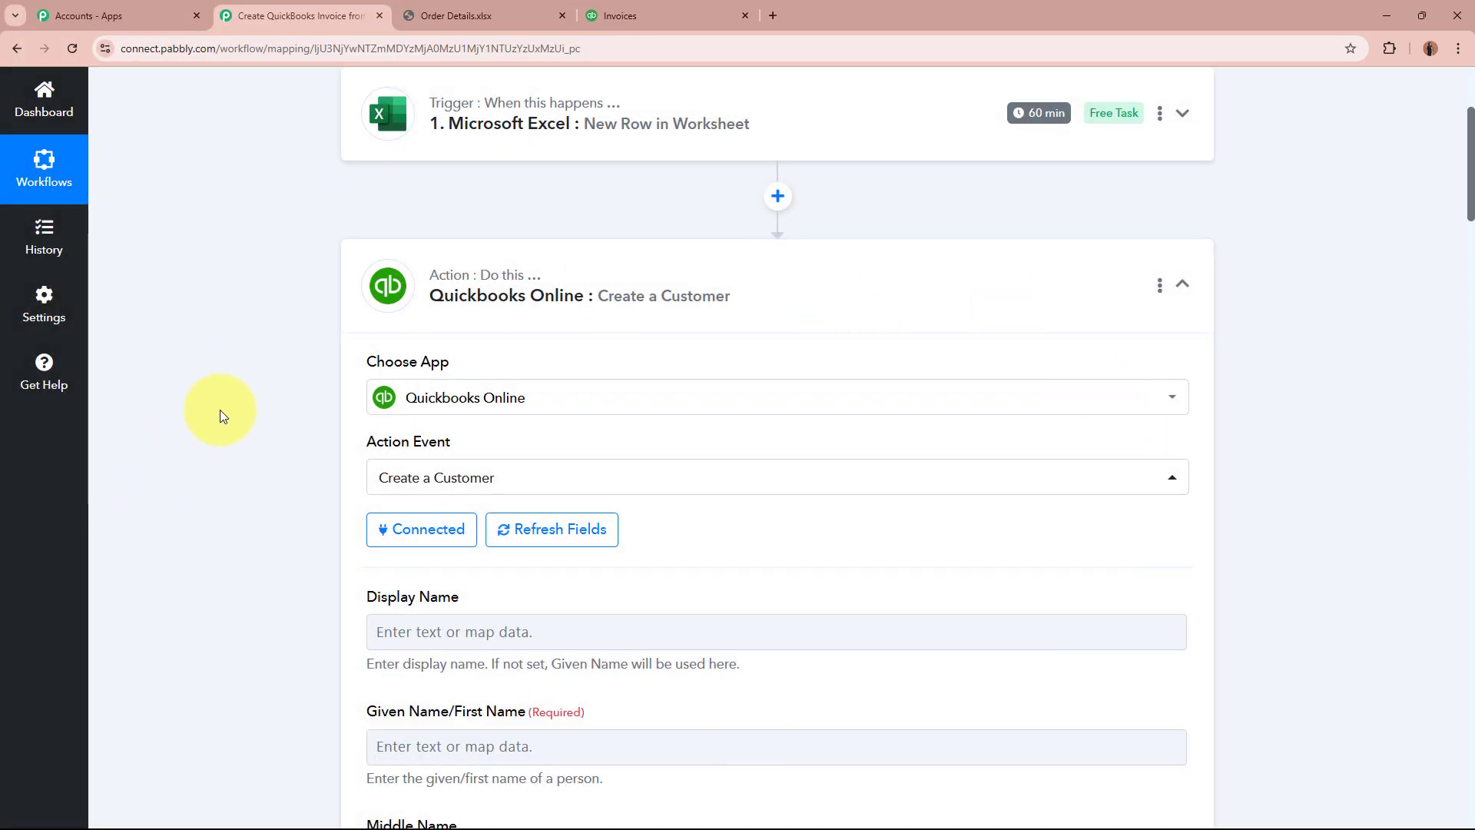
Review the customer form fields and try the Display Name mapping options
scroll(220, 415, "down", 2)
scroll(220, 409, "down", 2)
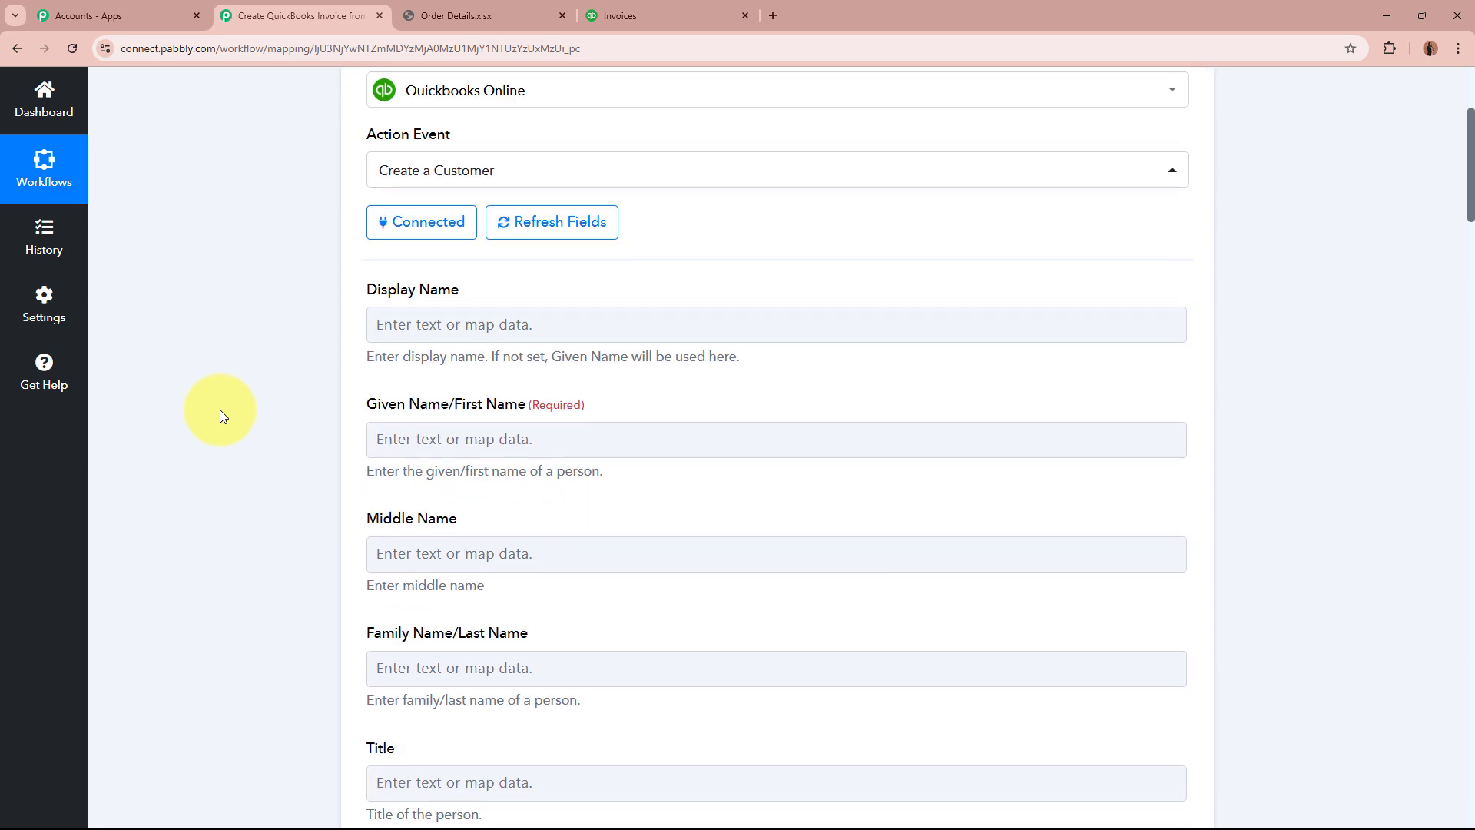
scroll(351, 371, "down", 14)
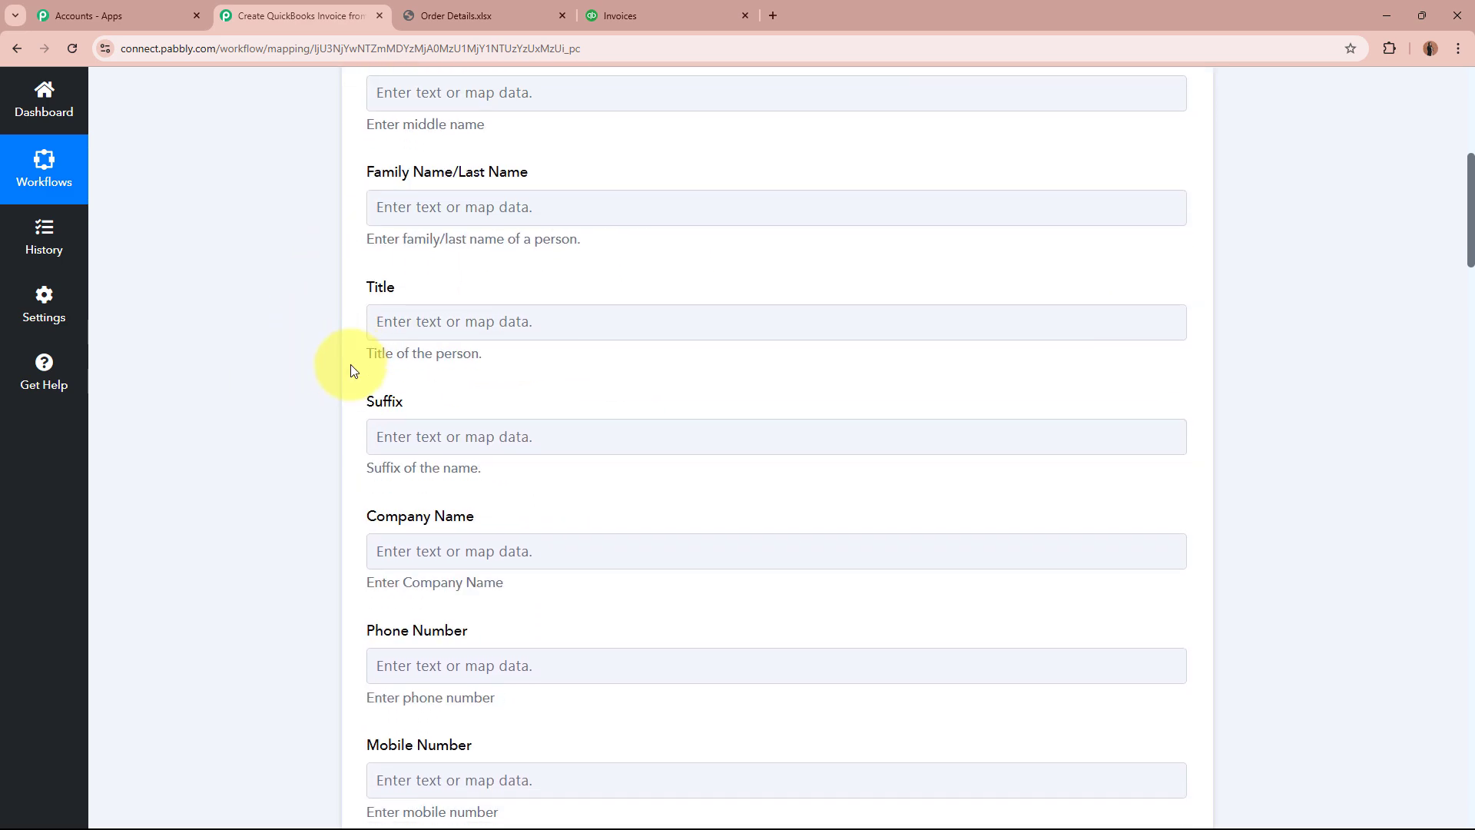
scroll(351, 371, "up", 17)
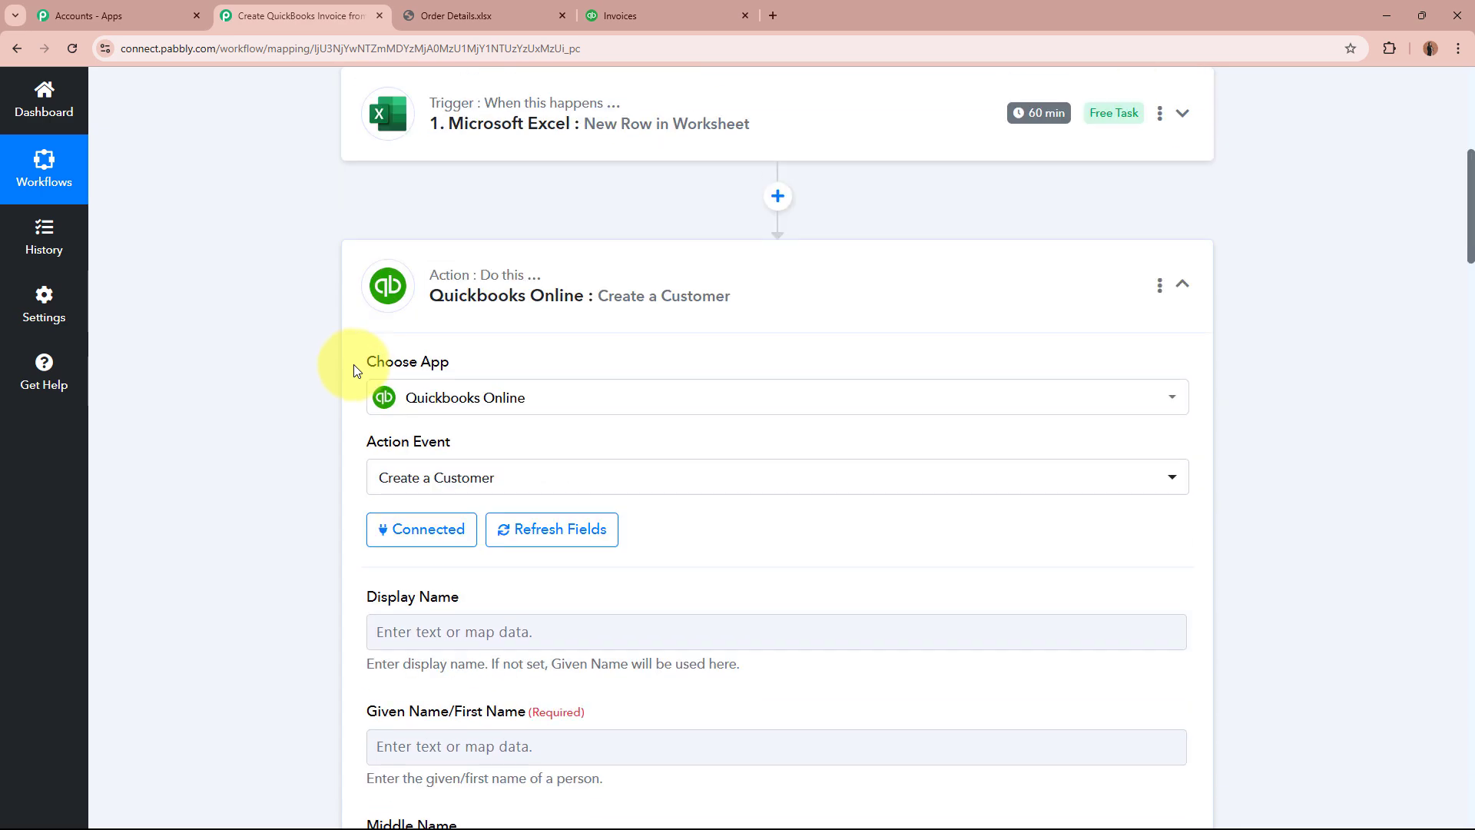
scroll(353, 370, "down", 6)
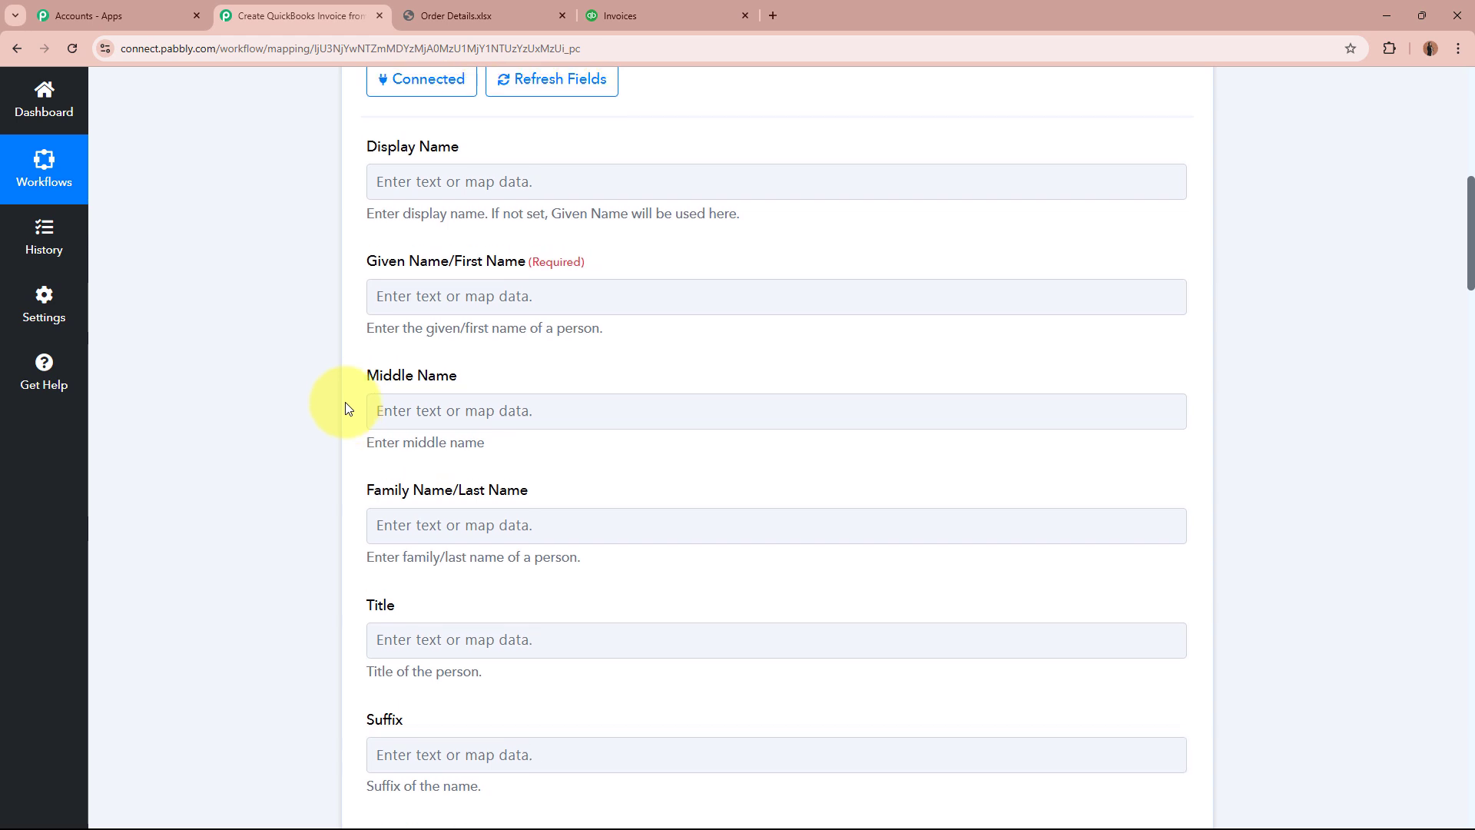
scroll(344, 403, "up", 2)
left_click(382, 384)
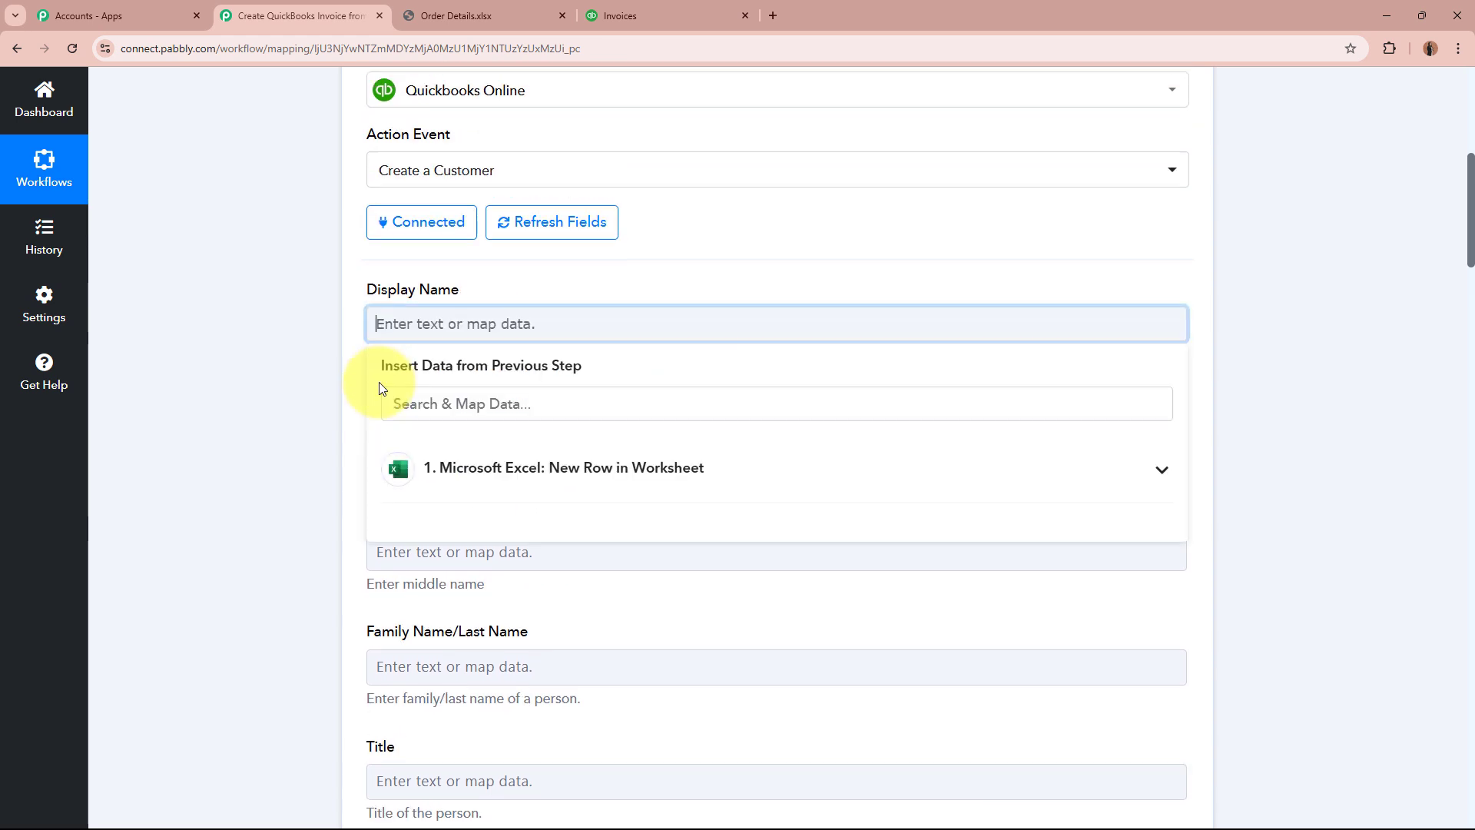
left_click(313, 412)
List the Excel new-row fields for Display Name and check the Order Details columns
scroll(312, 407, "up", 7)
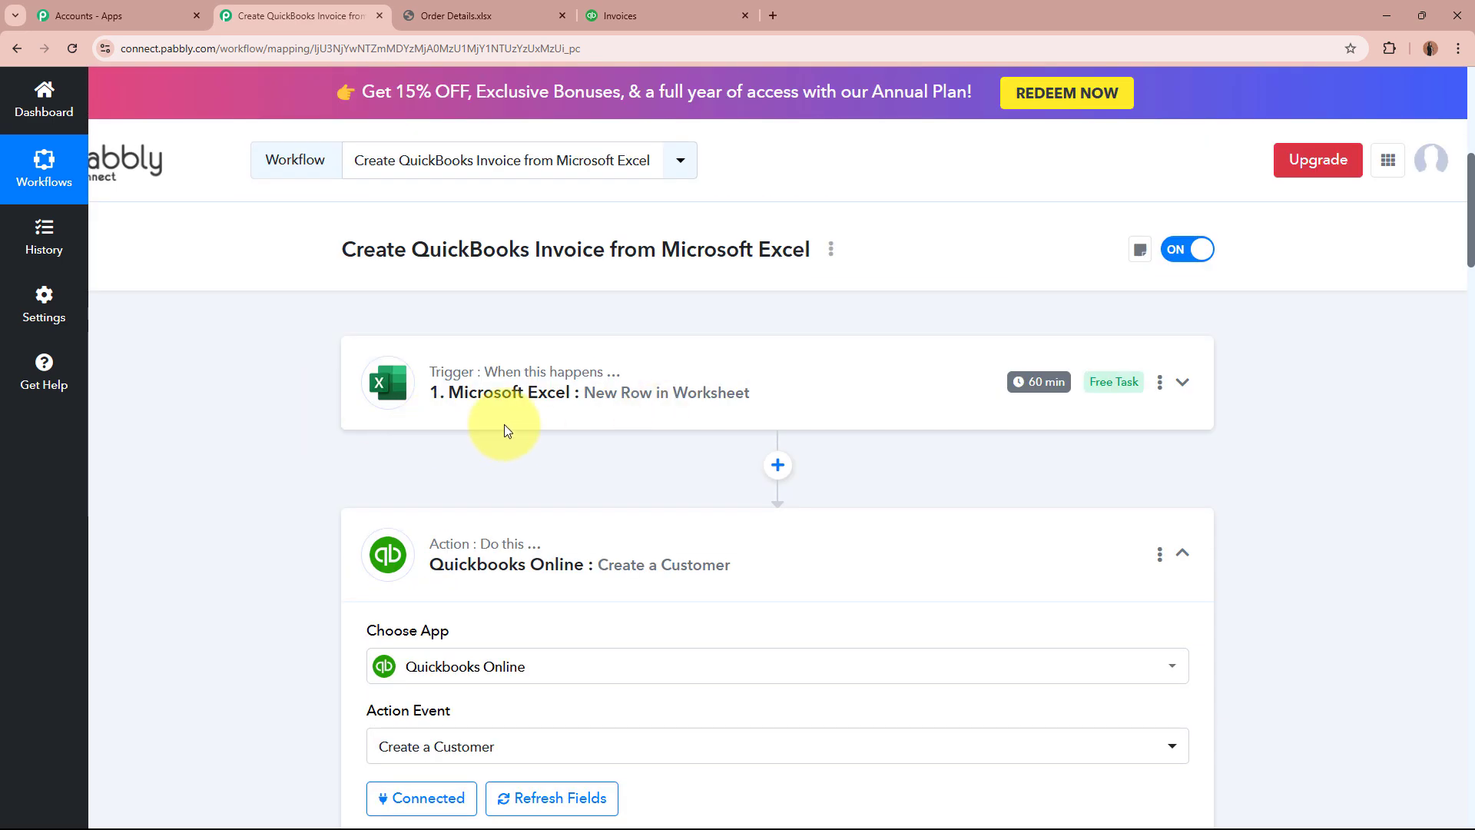
scroll(241, 458, "down", 4)
scroll(242, 455, "down", 4)
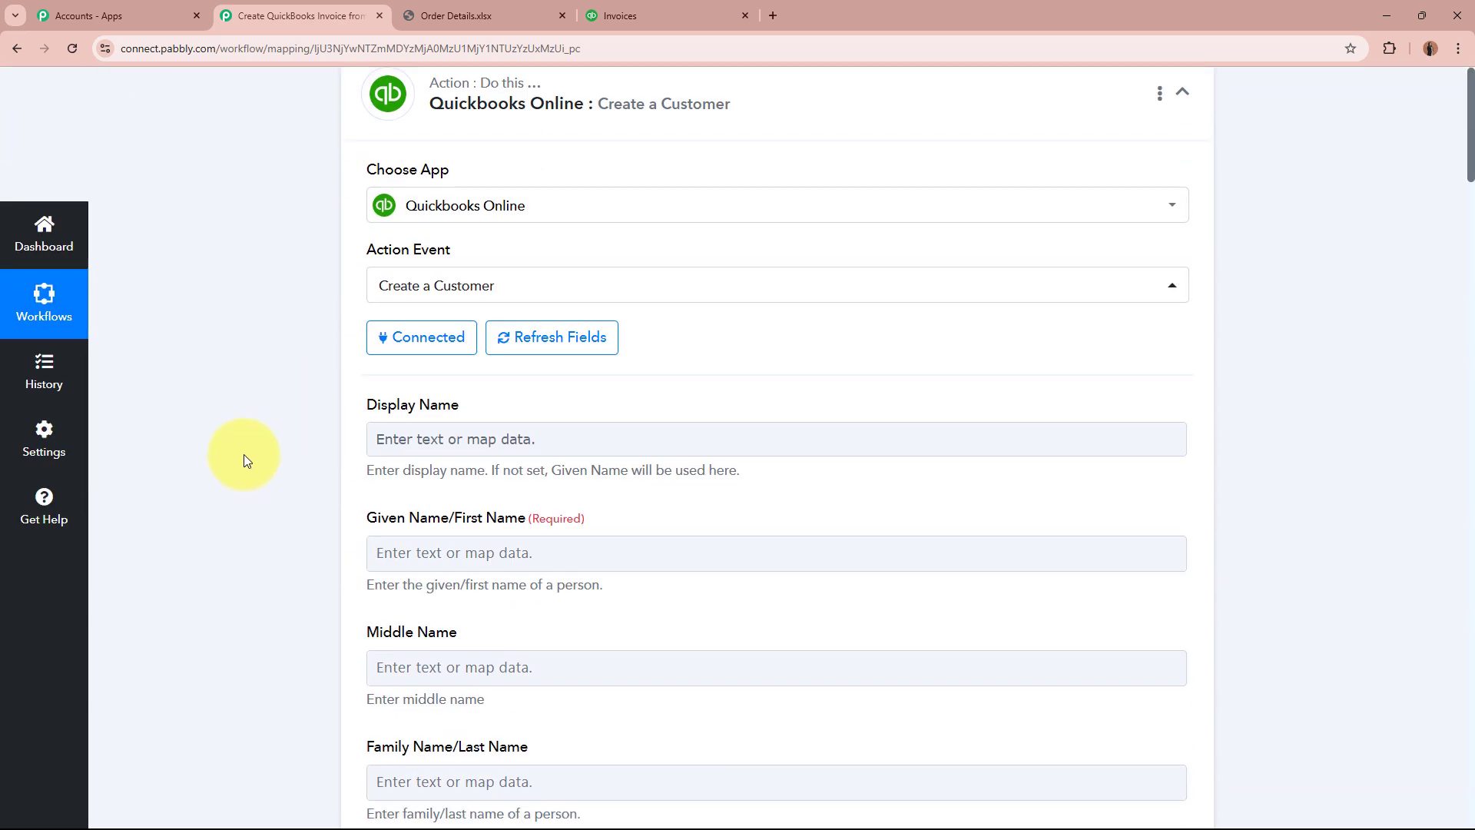
left_click(550, 284)
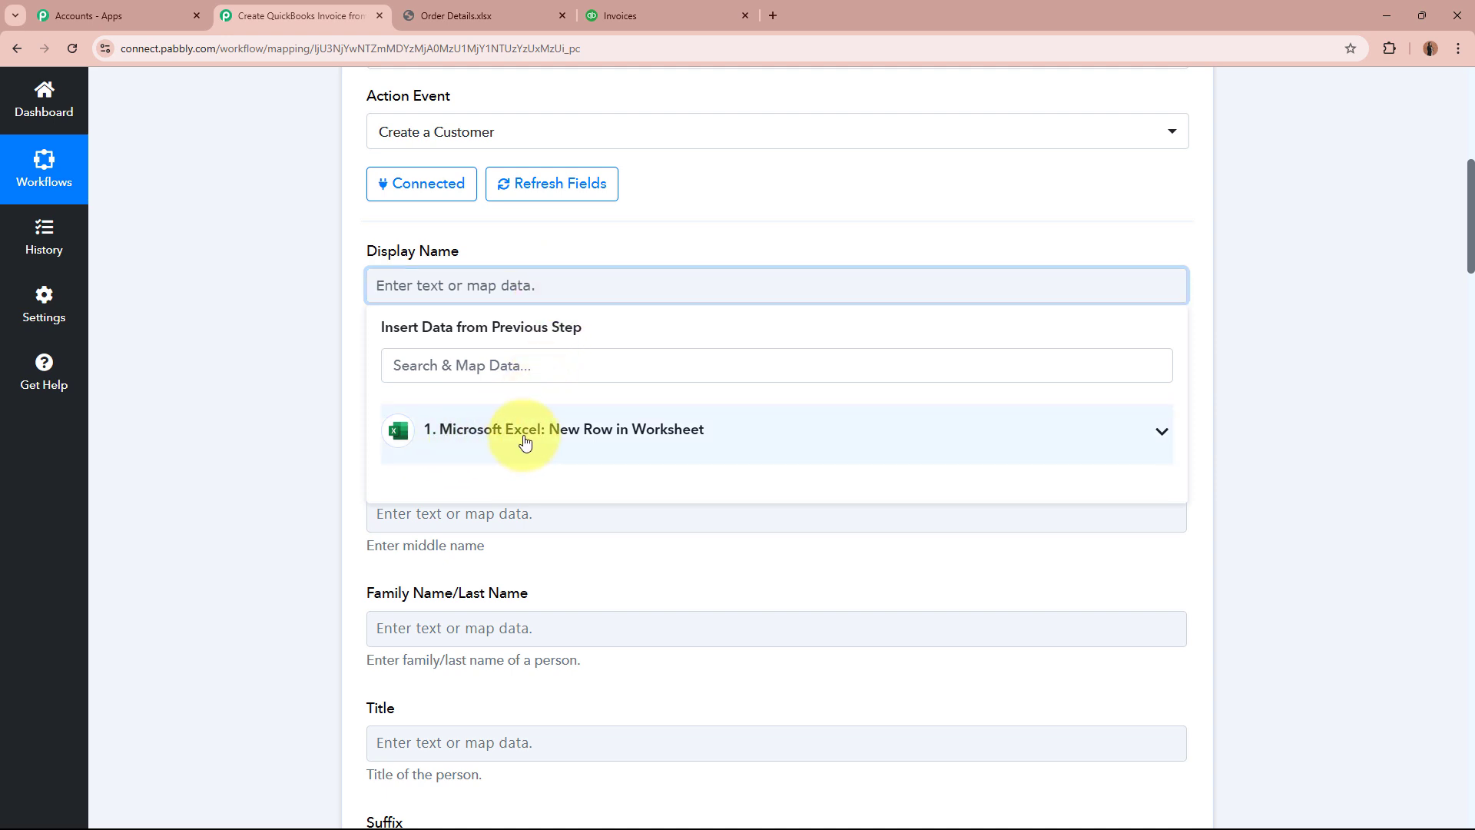
left_click(740, 439)
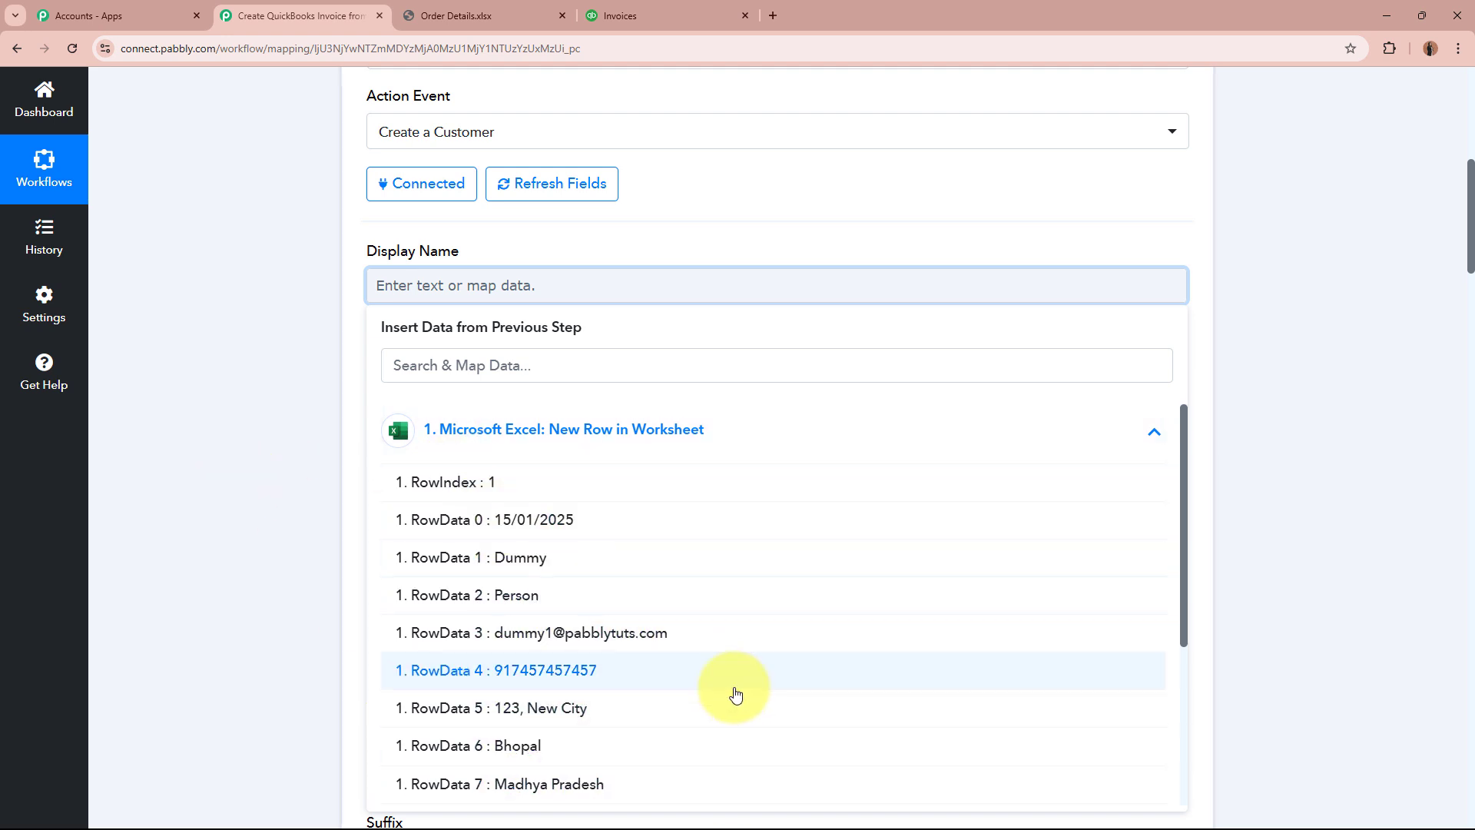
left_click(453, 16)
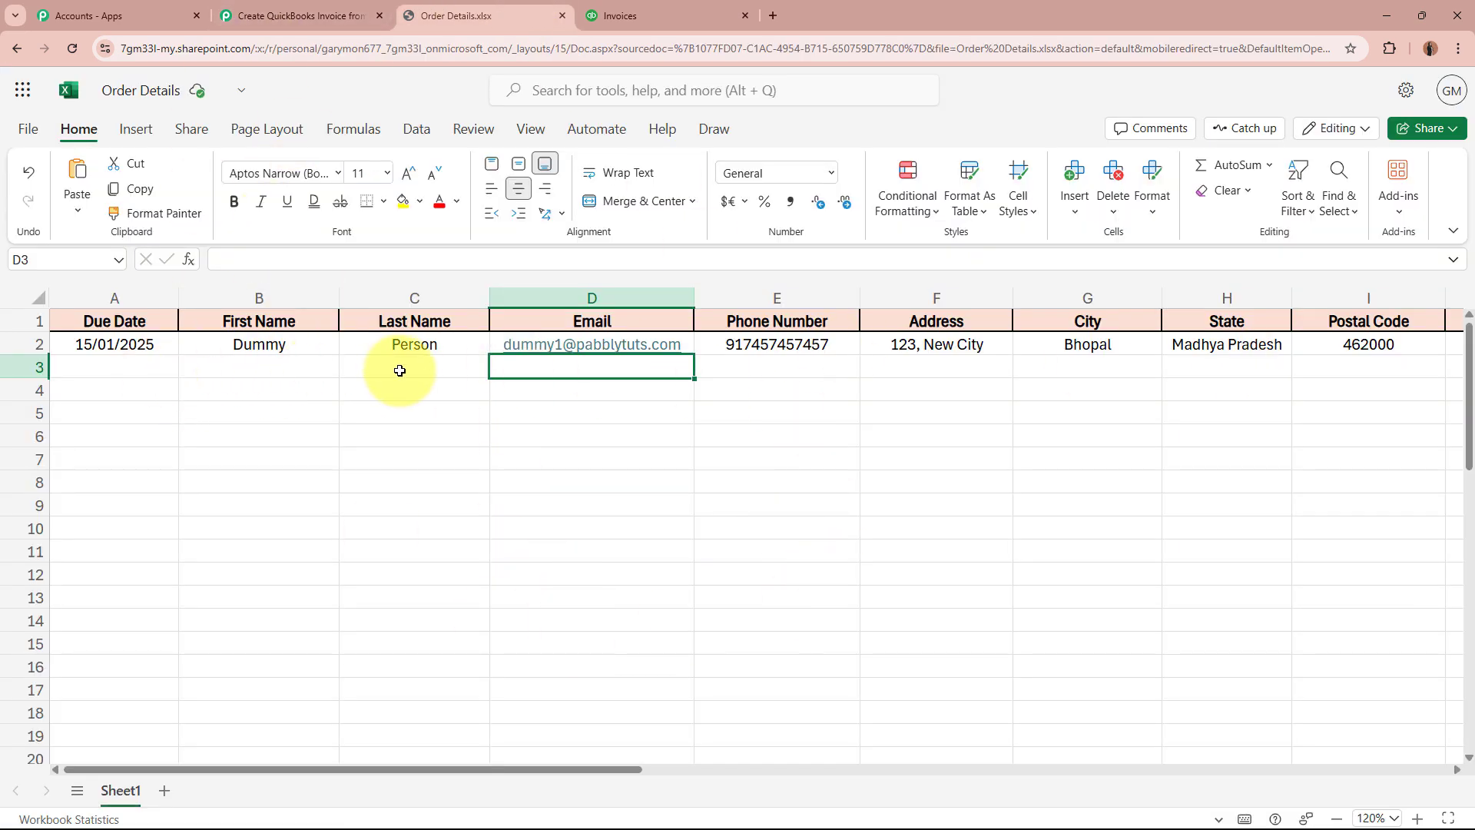
left_click(288, 15)
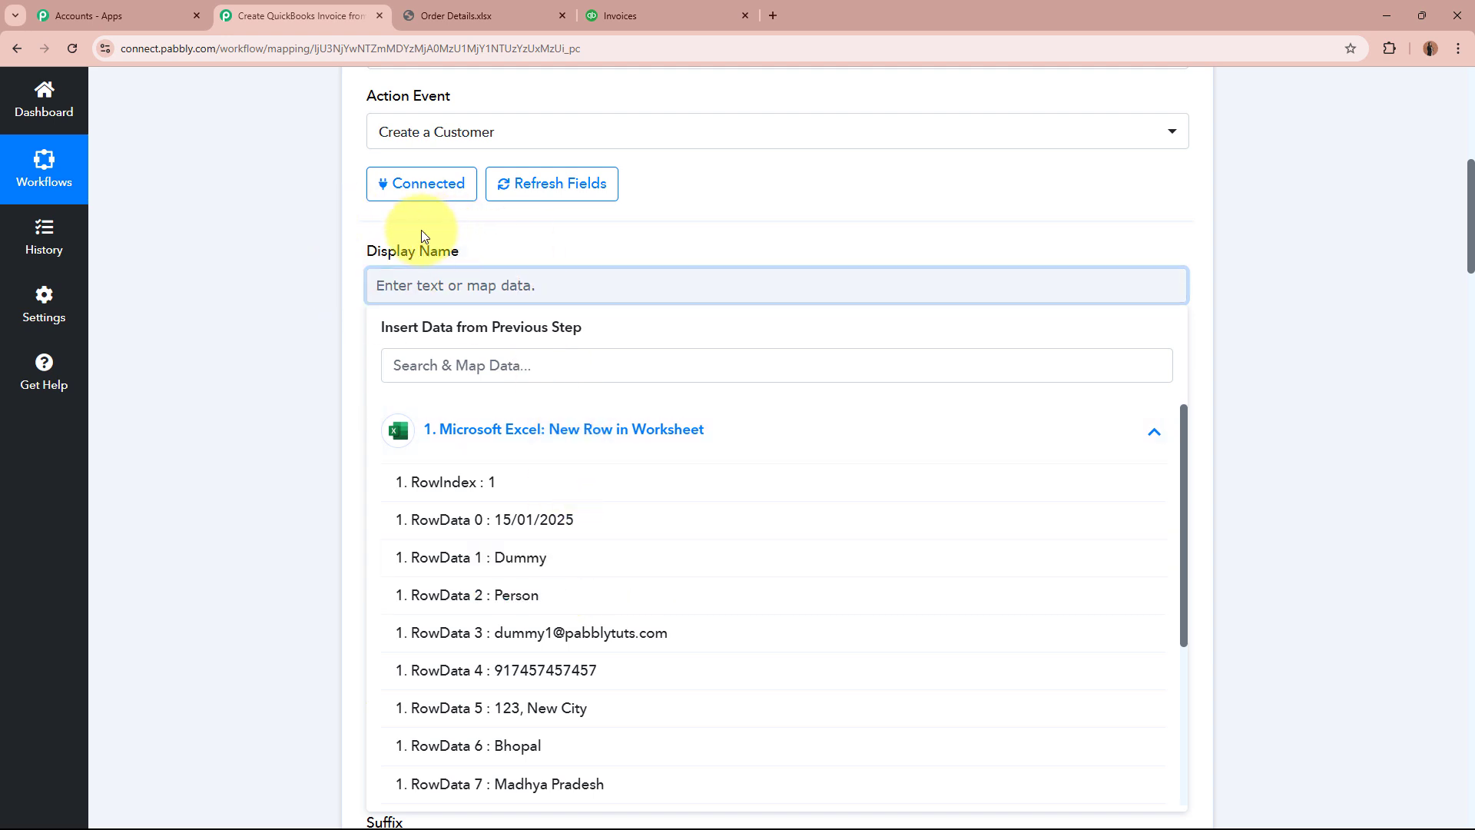
Fill Display Name with the Excel row's first and last name
left_click(598, 568)
left_click(596, 598)
left_click(198, 427)
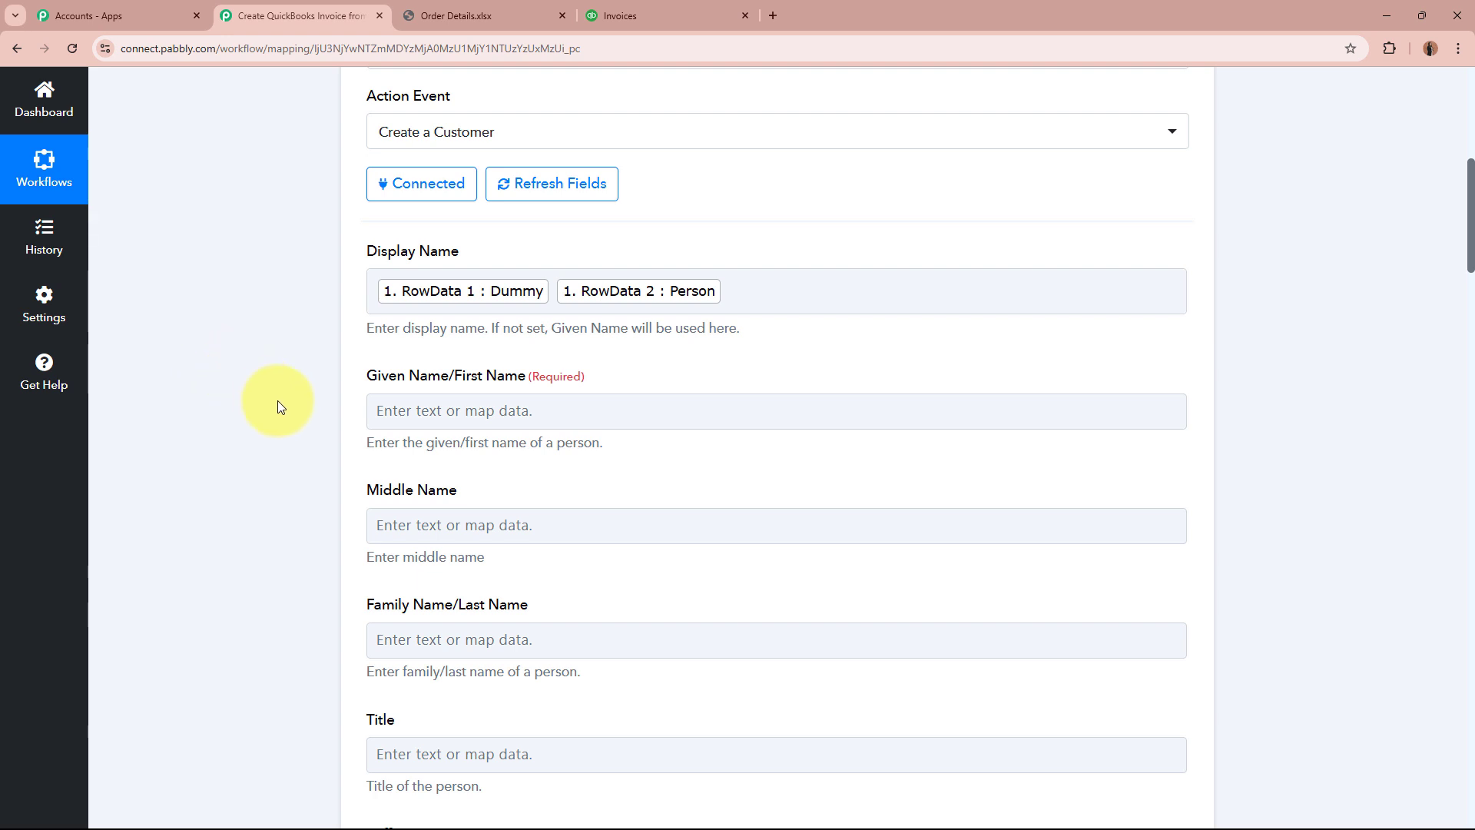
scroll(307, 428, "up", 6)
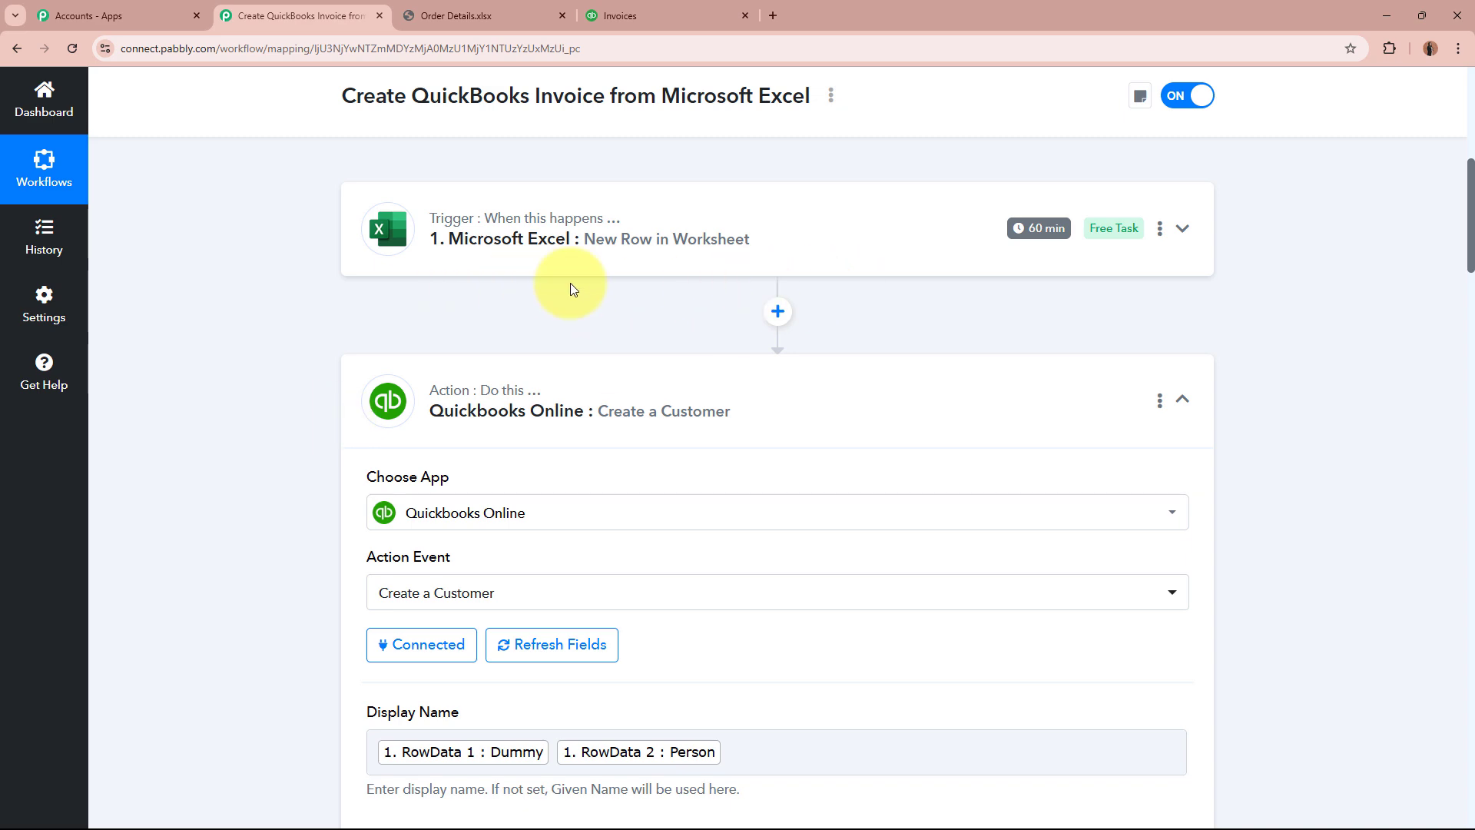
scroll(402, 458, "down", 2)
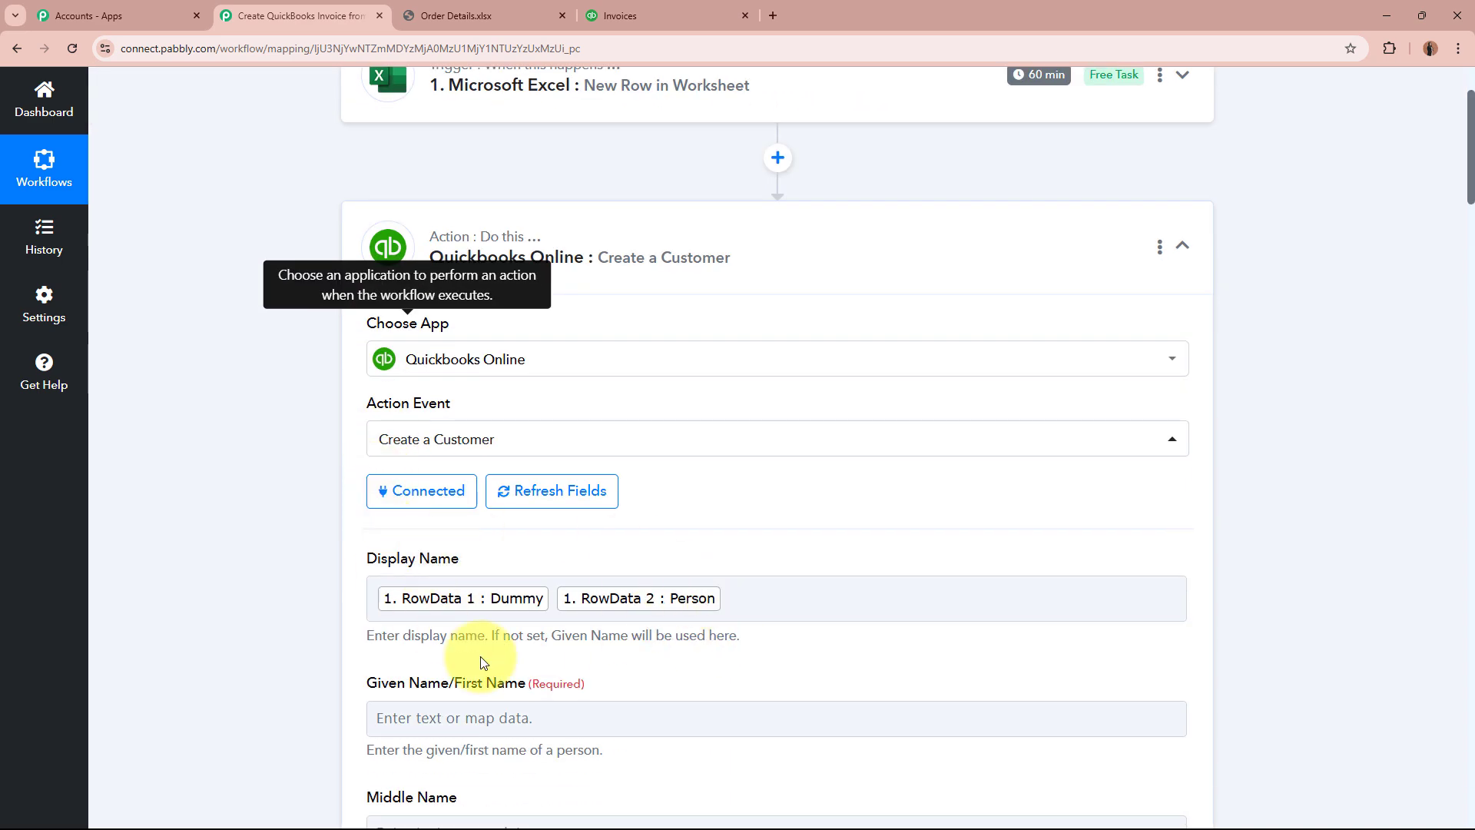
scroll(279, 629, "down", 4)
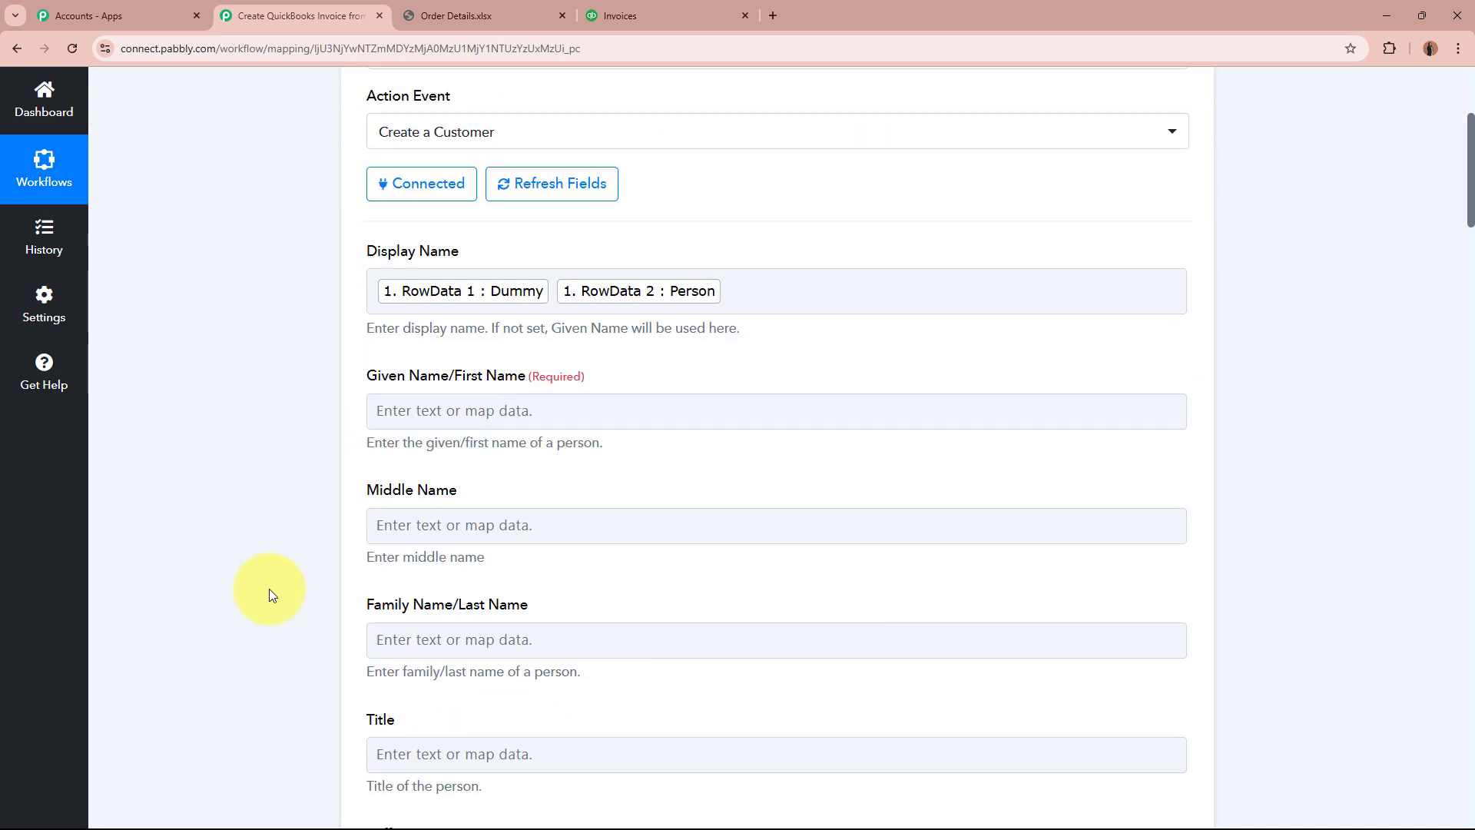
Map RowData 1 (first name) into Given Name
left_click(1033, 410)
scroll(238, 440, "down", 4)
left_click(804, 246)
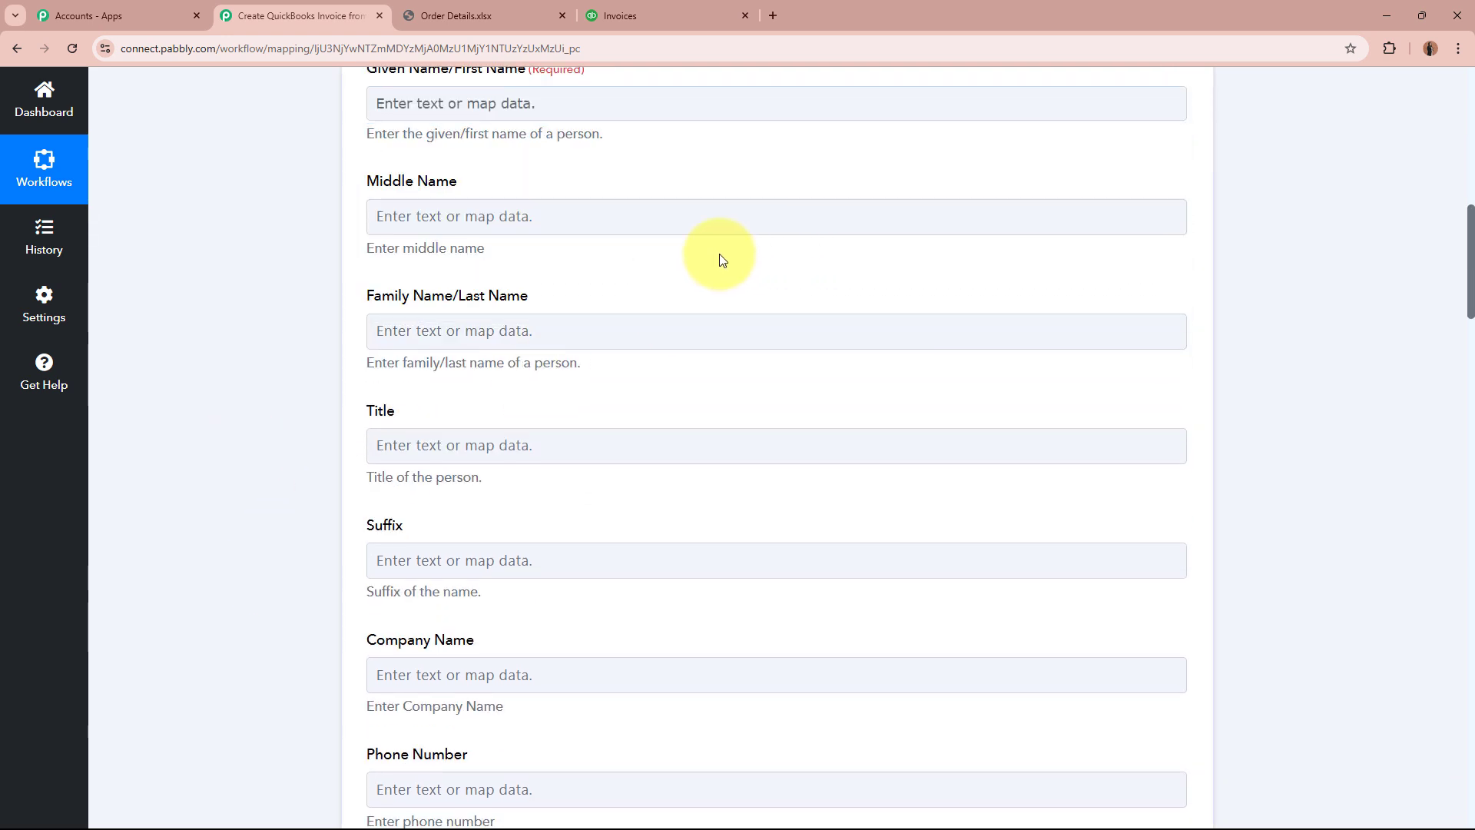
left_click(530, 224)
scroll(530, 231, "up", 2)
left_click(533, 266)
left_click(592, 547)
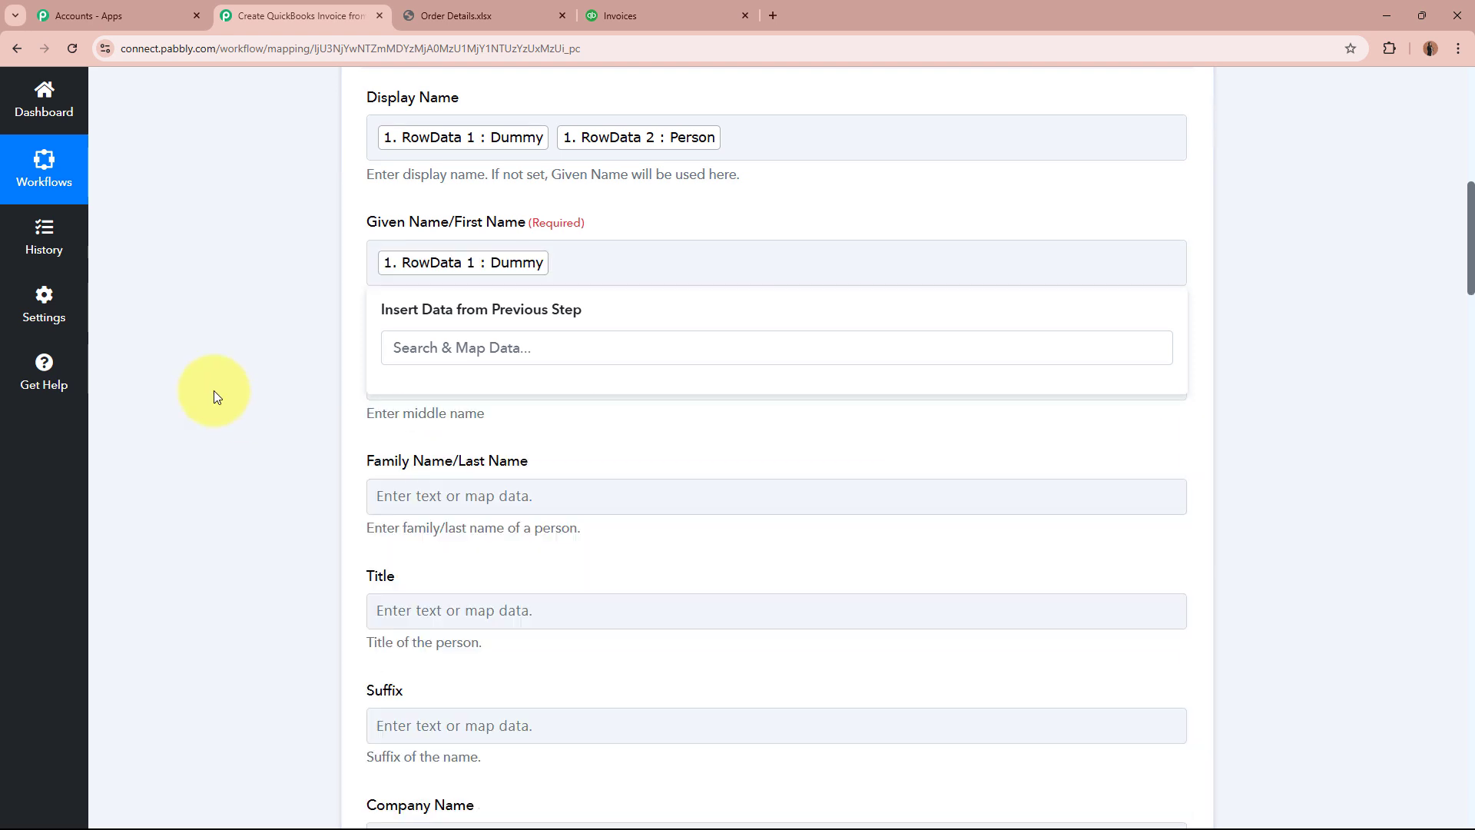
left_click(213, 393)
Map RowData 2 (last name) into Family Name
scroll(461, 345, "down", 2)
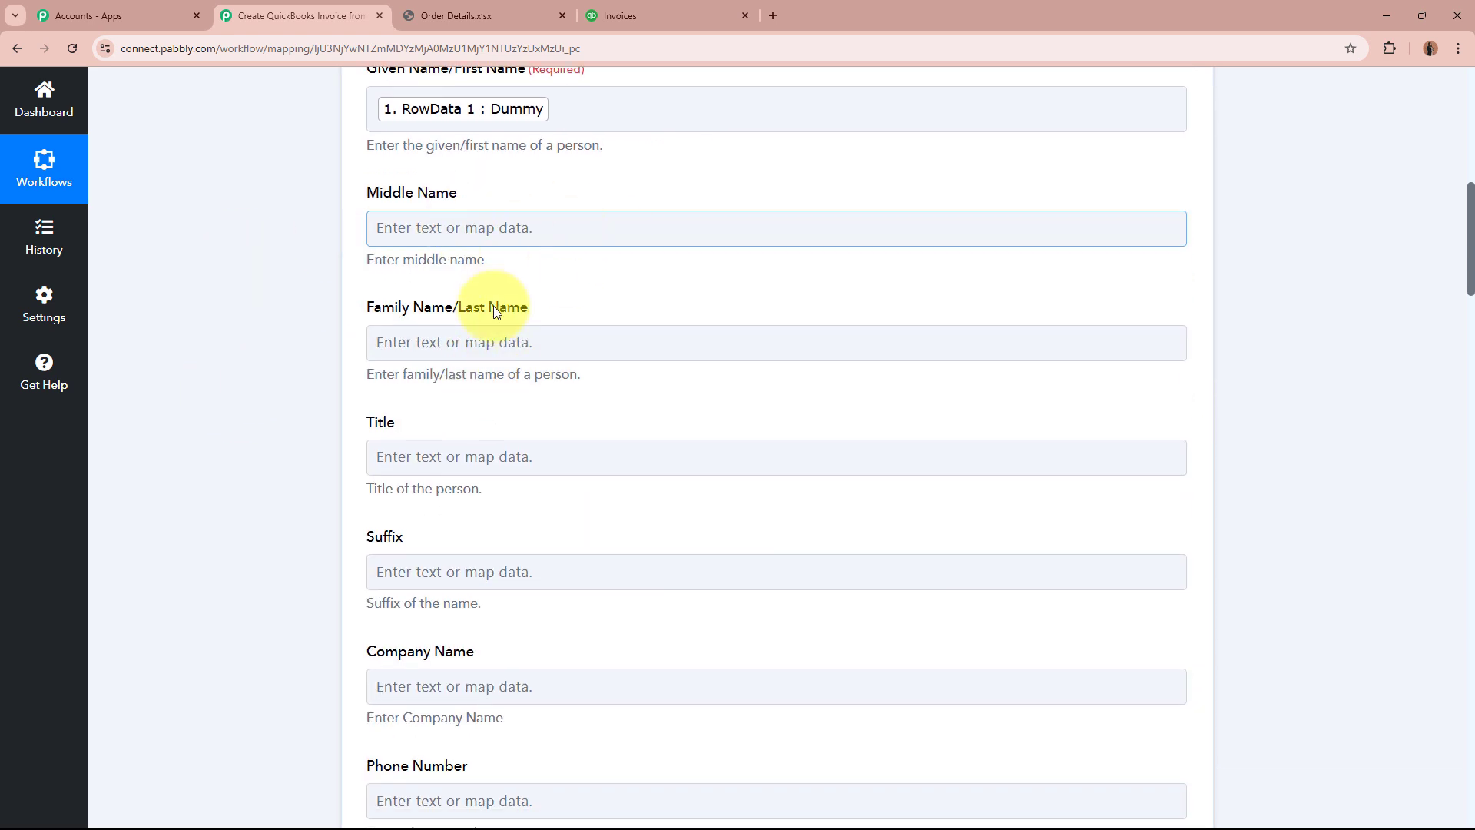
left_click(507, 352)
left_click(553, 486)
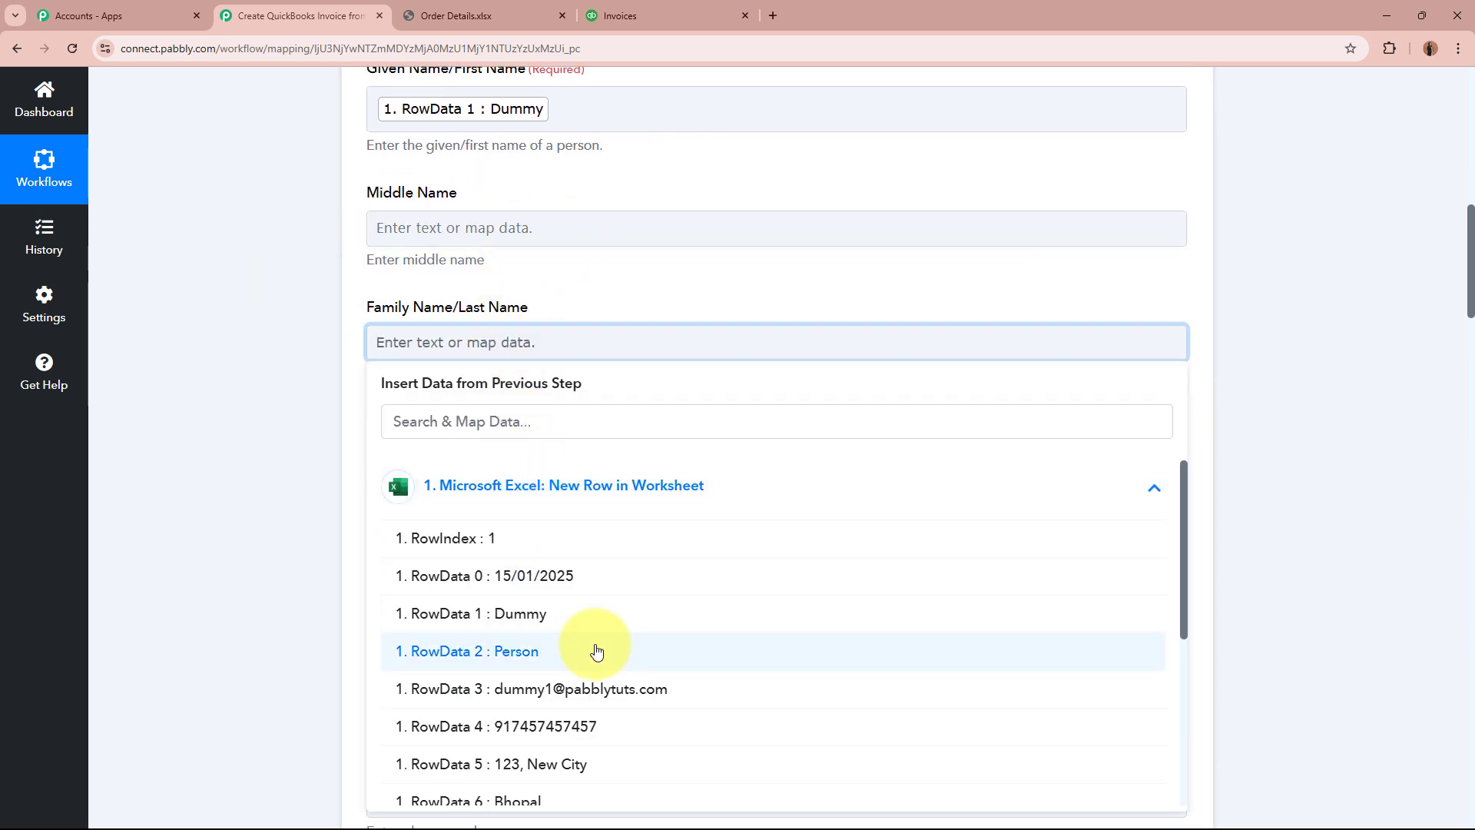
left_click(592, 648)
left_click(278, 479)
Map RowData 4 into Phone Number, prefixed with a + sign
scroll(278, 485, "down", 2)
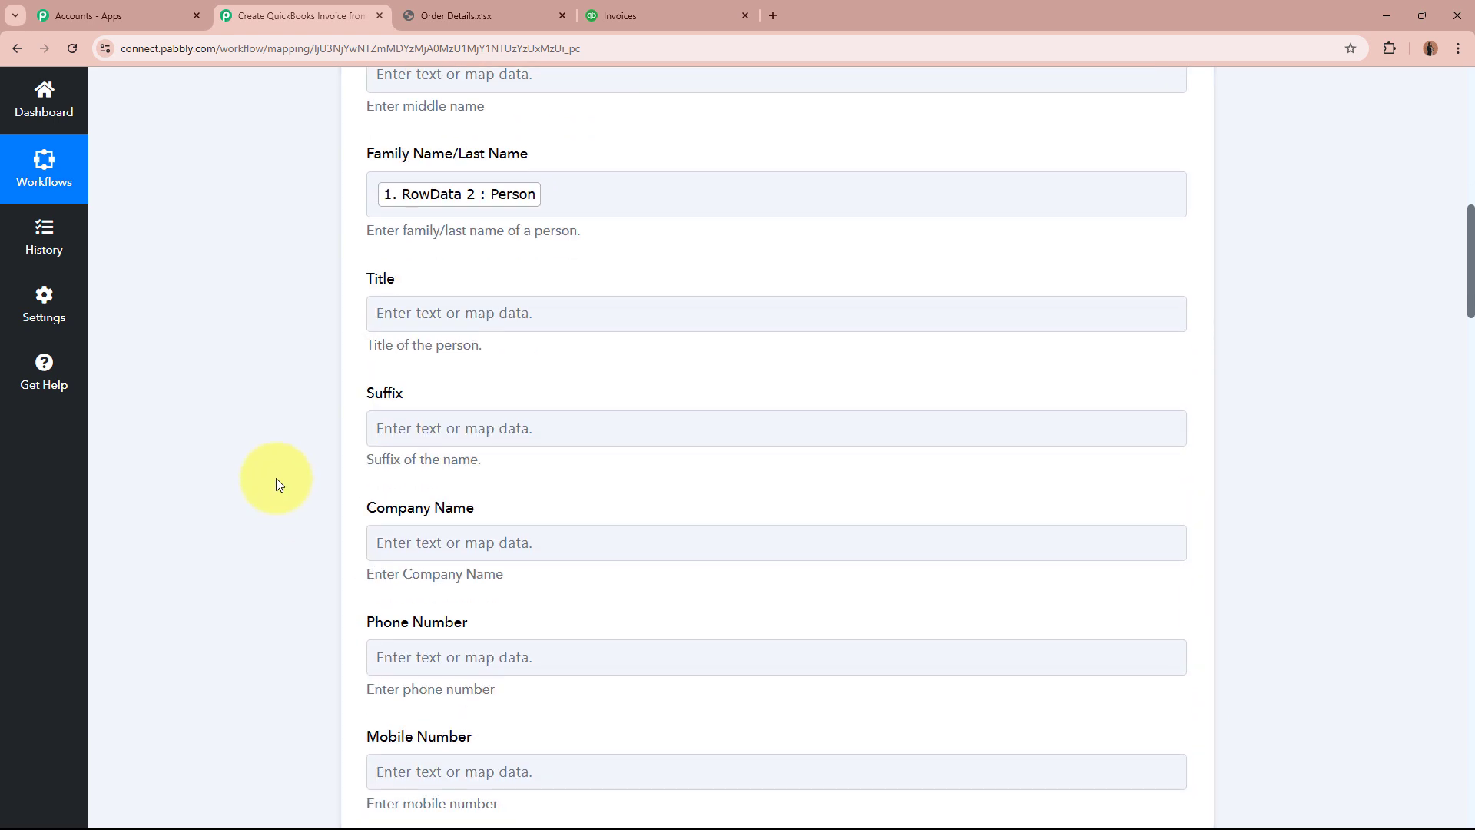
scroll(542, 365, "down", 2)
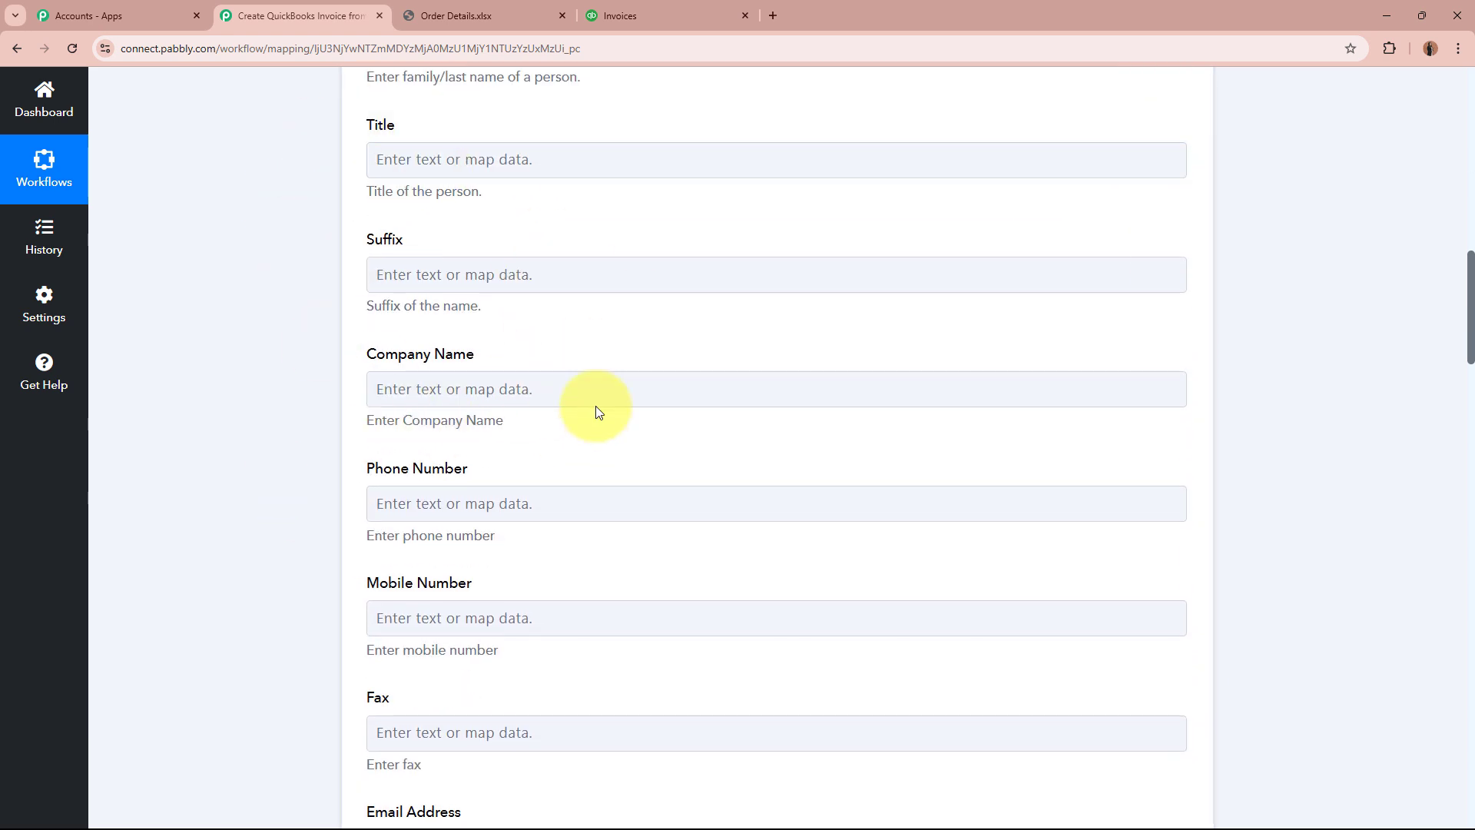
scroll(293, 340, "down", 2)
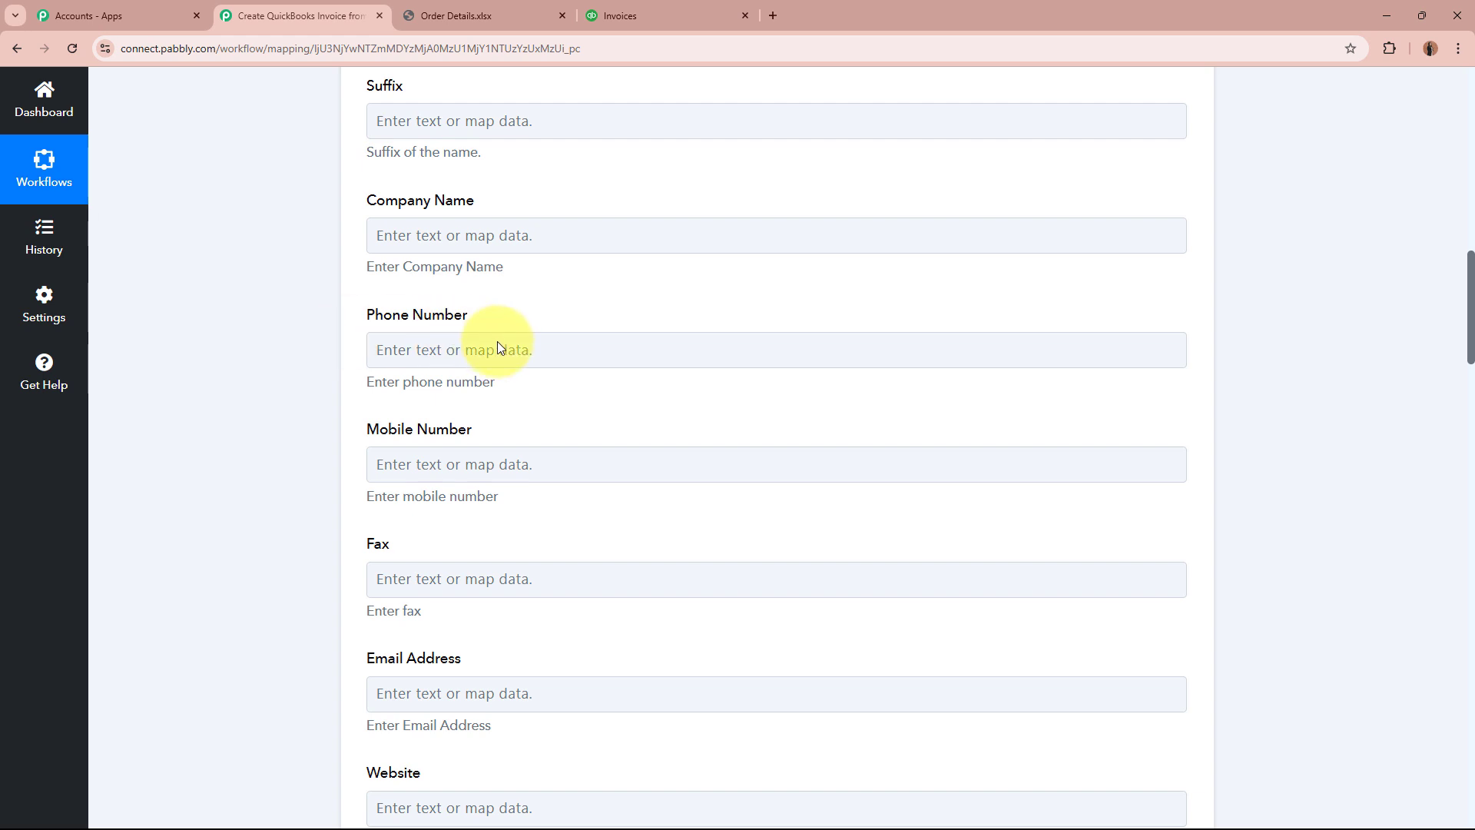
left_click(506, 348)
left_click(560, 495)
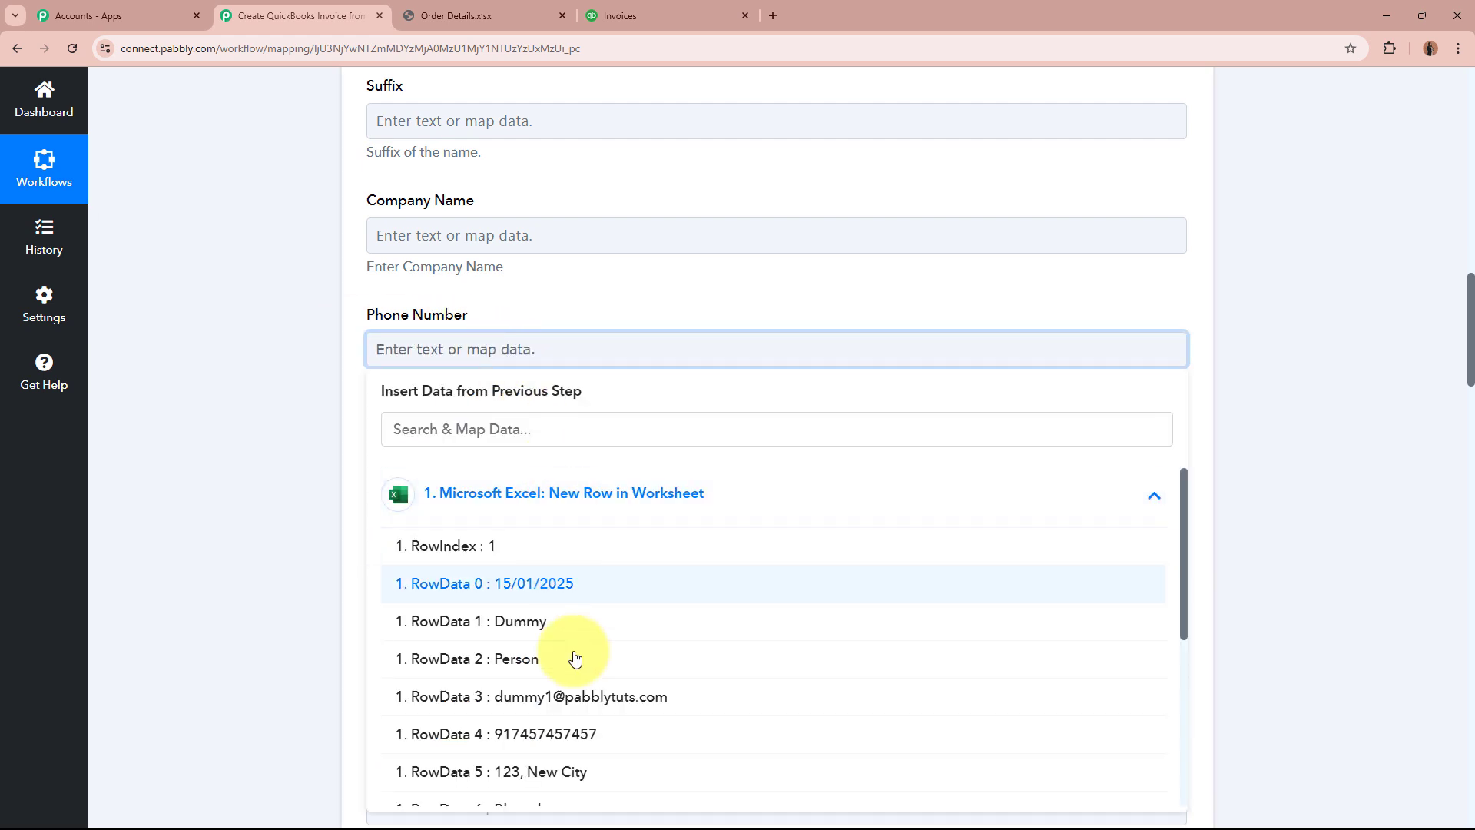
left_click(576, 732)
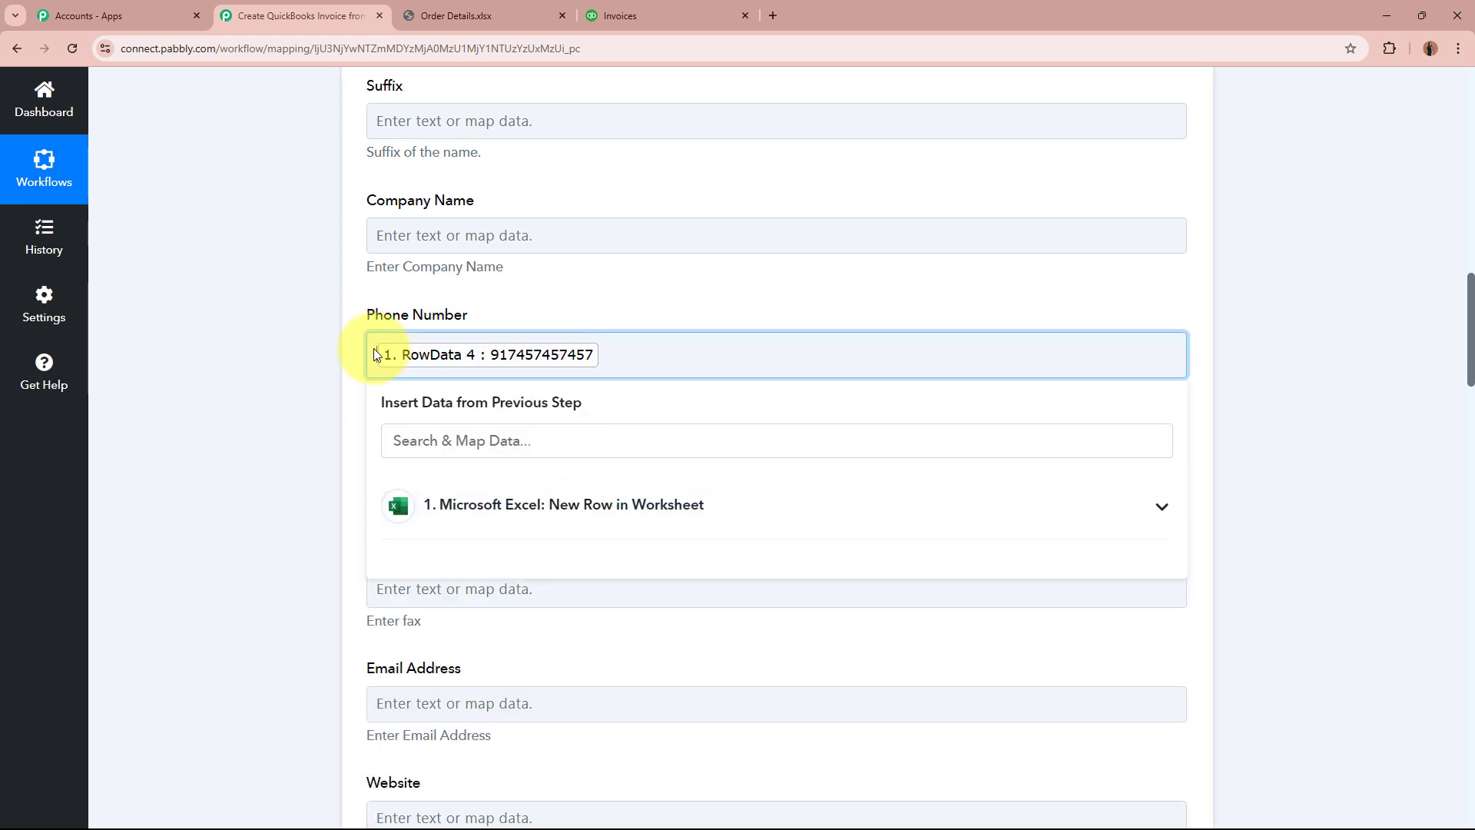
left_click(276, 398)
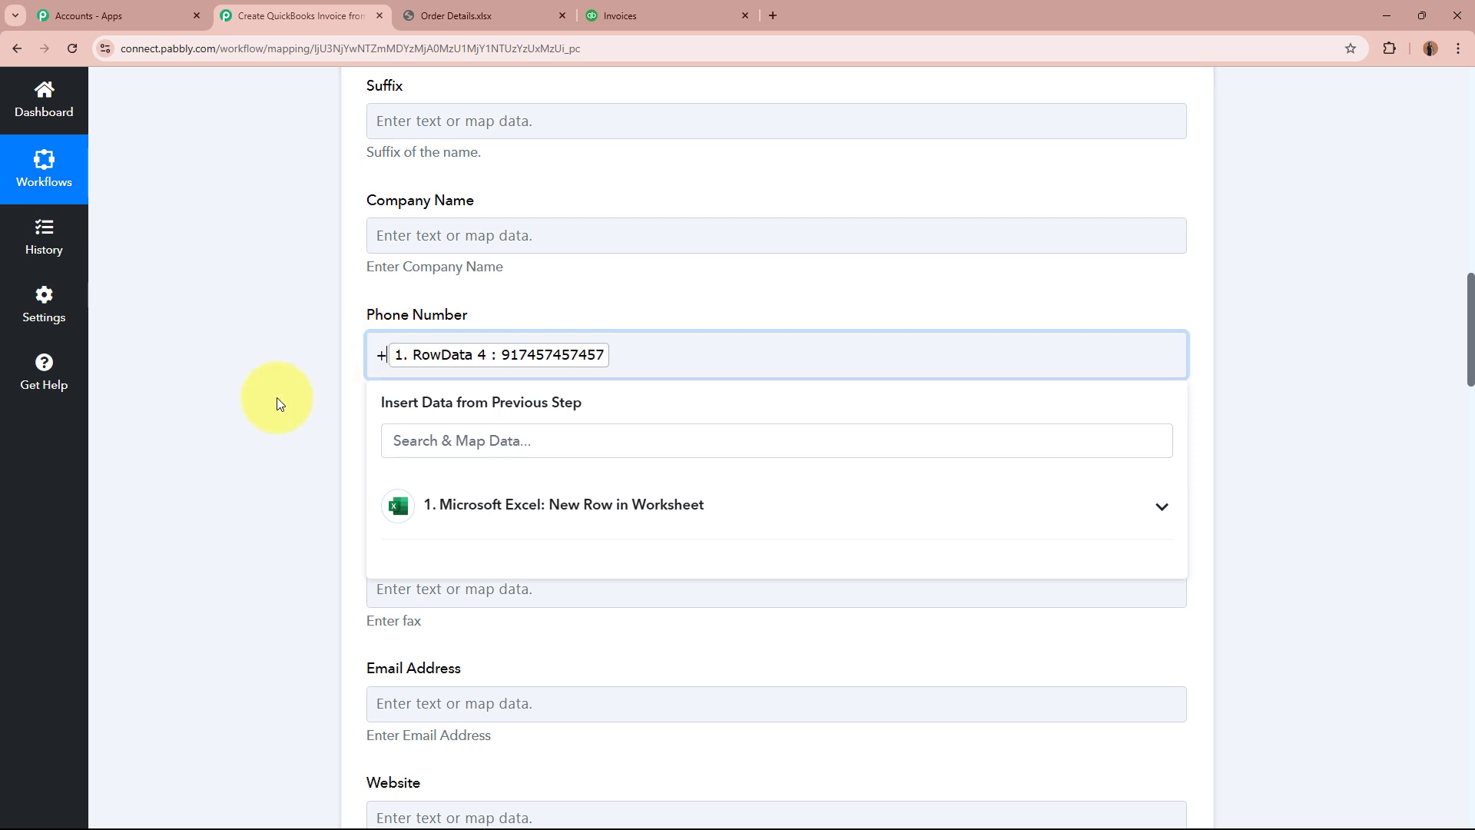
scroll(277, 398, "down", 4)
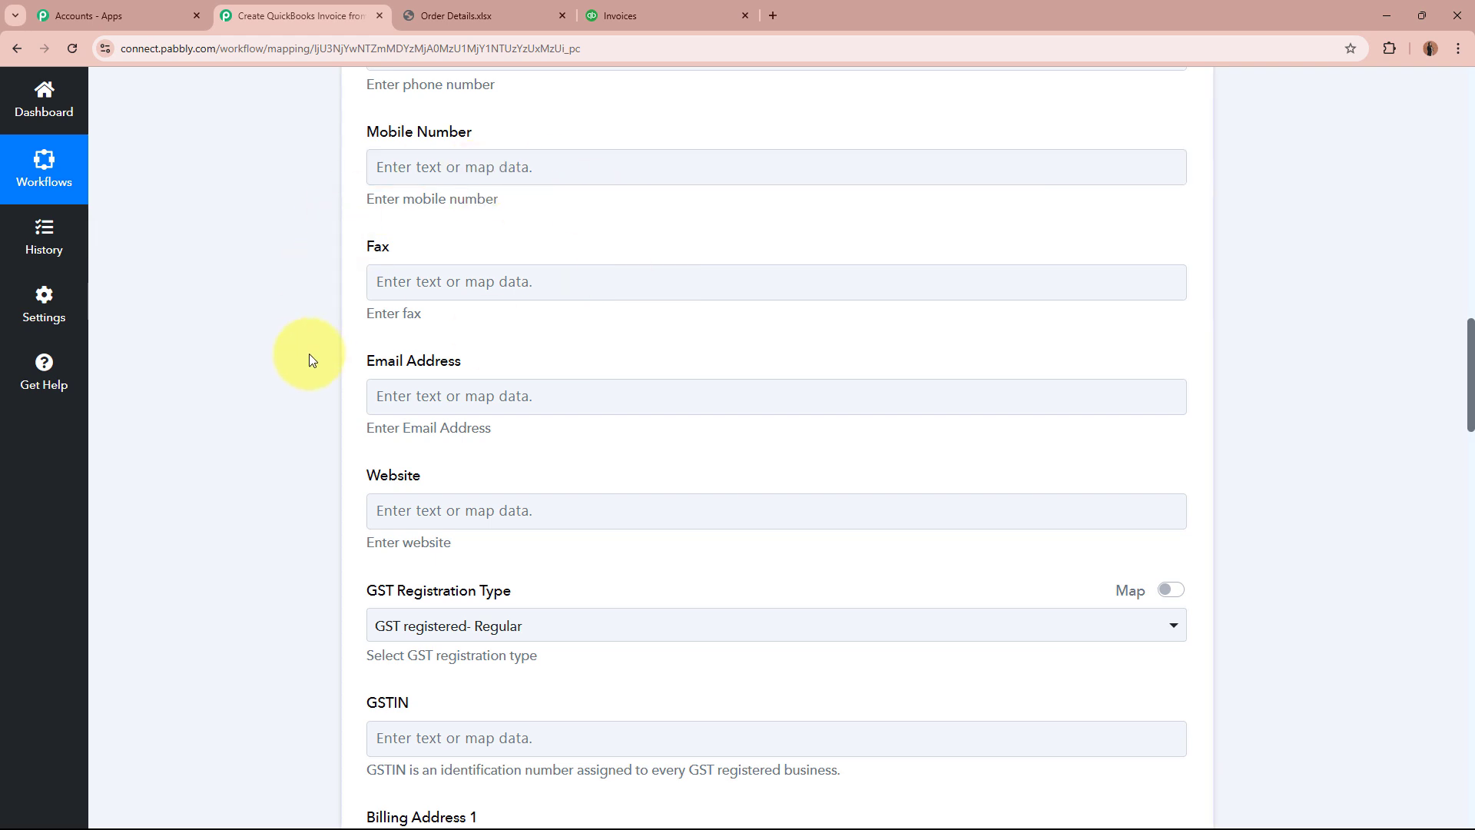
Map RowData 3 into Email Address
scroll(309, 354, "down", 2)
left_click(543, 240)
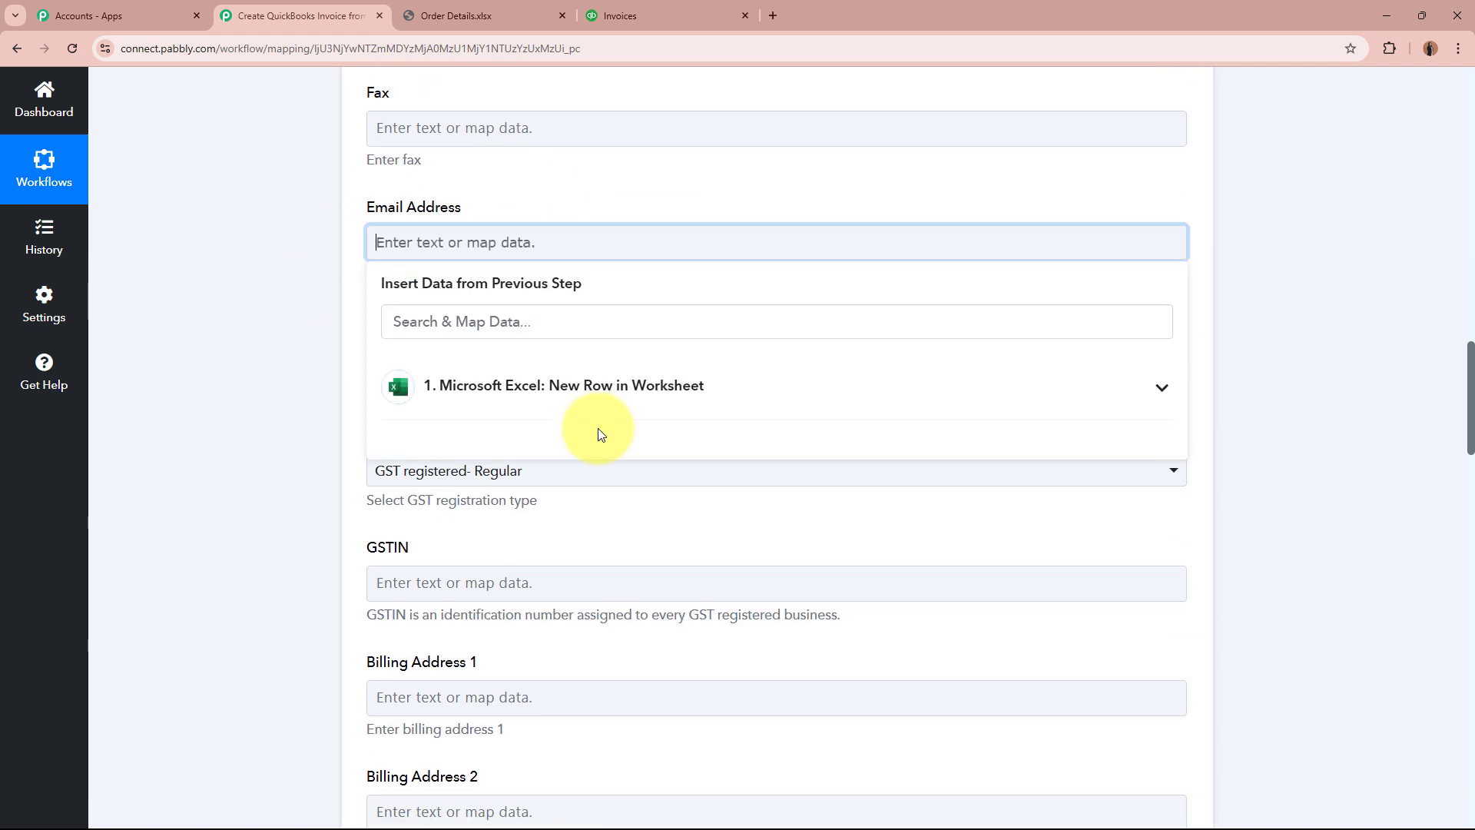
left_click(617, 399)
left_click(649, 593)
left_click(252, 473)
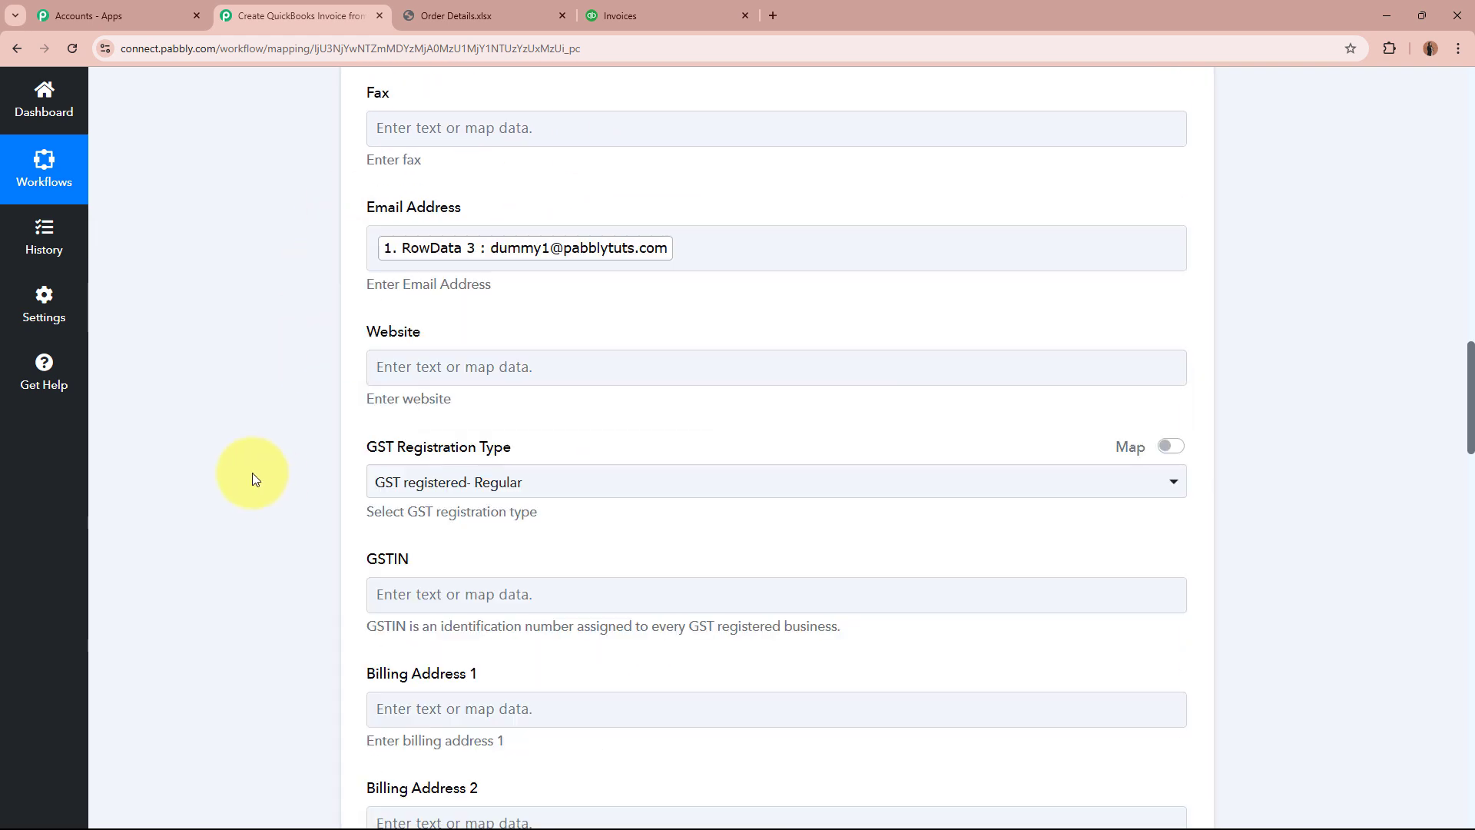
Map Billing Address 1 to RowData 5 and Billing Address City to RowData 6
scroll(248, 473, "down", 2)
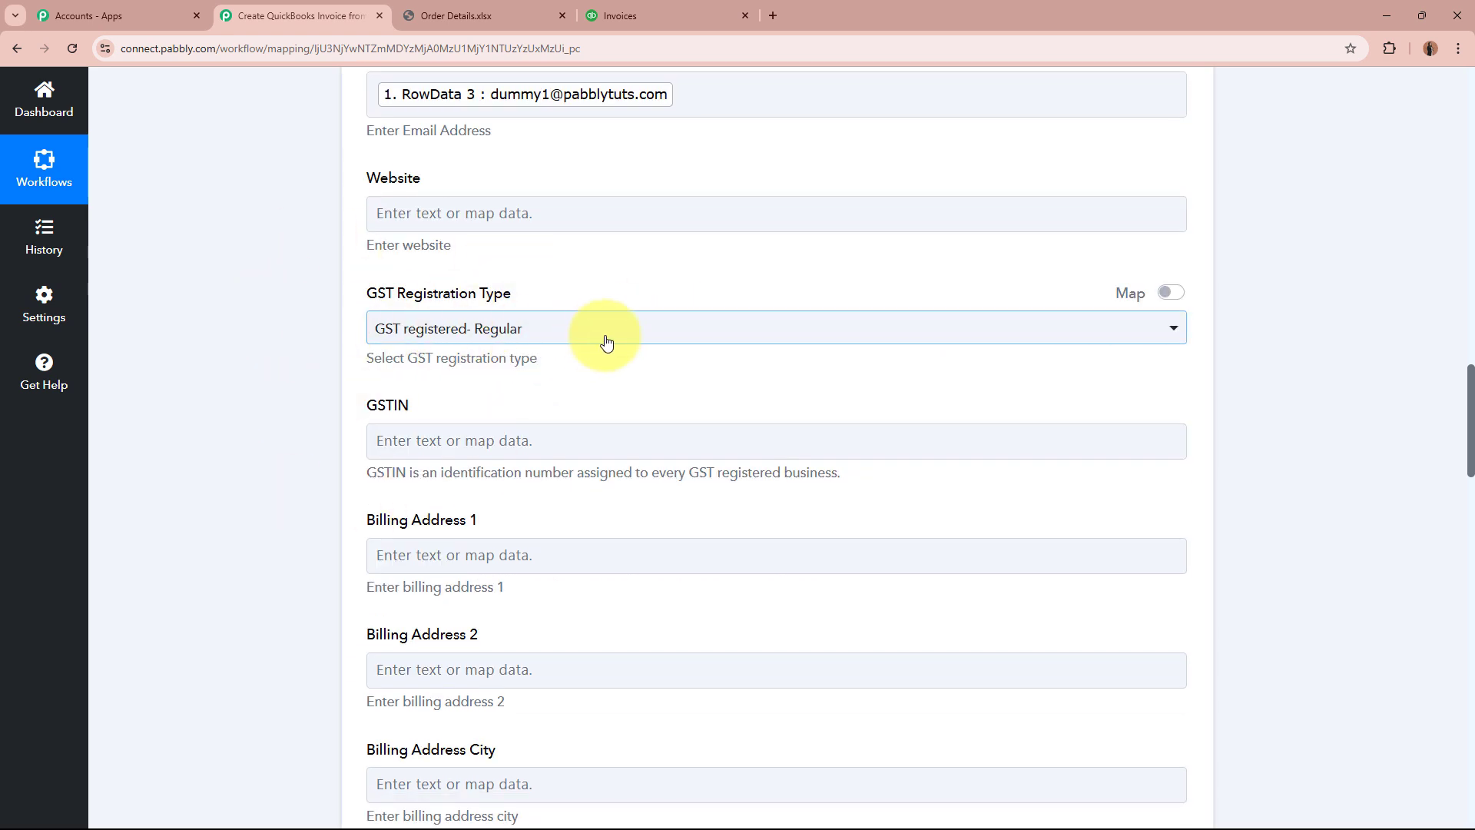
scroll(255, 365, "down", 2)
scroll(255, 367, "down", 2)
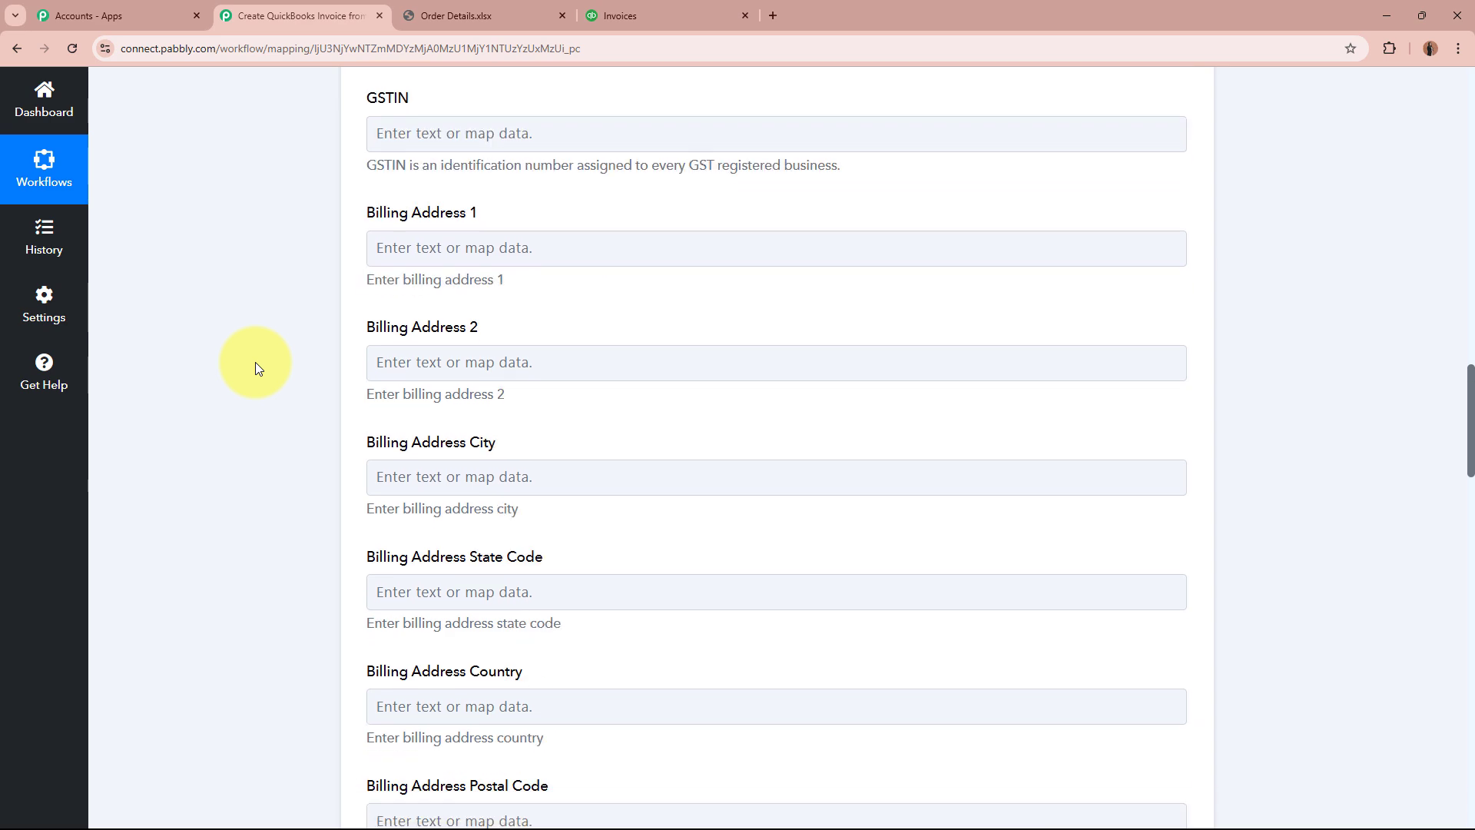
left_click(549, 248)
left_click(586, 397)
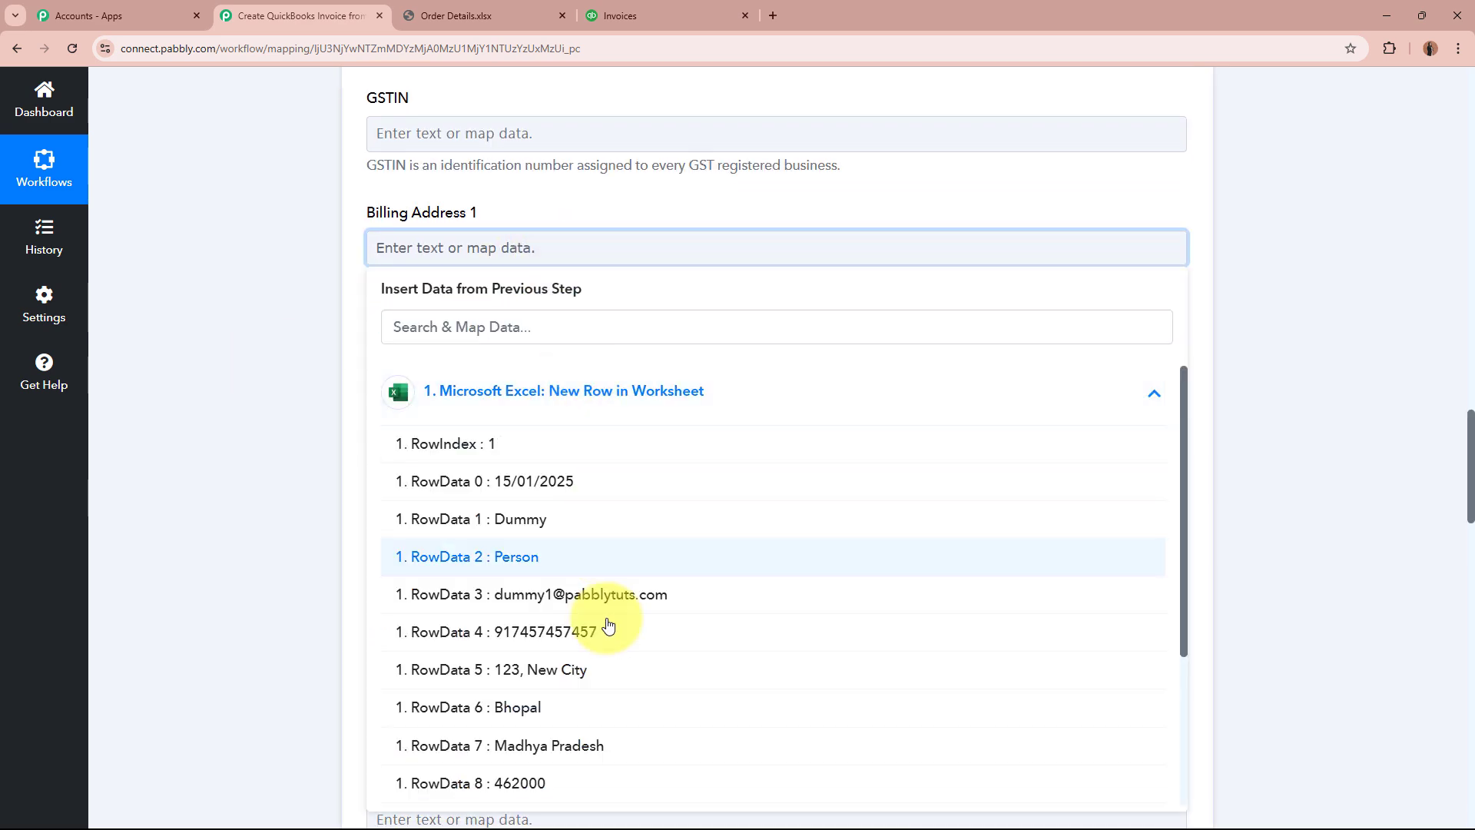
left_click(607, 678)
left_click(233, 499)
left_click(368, 483)
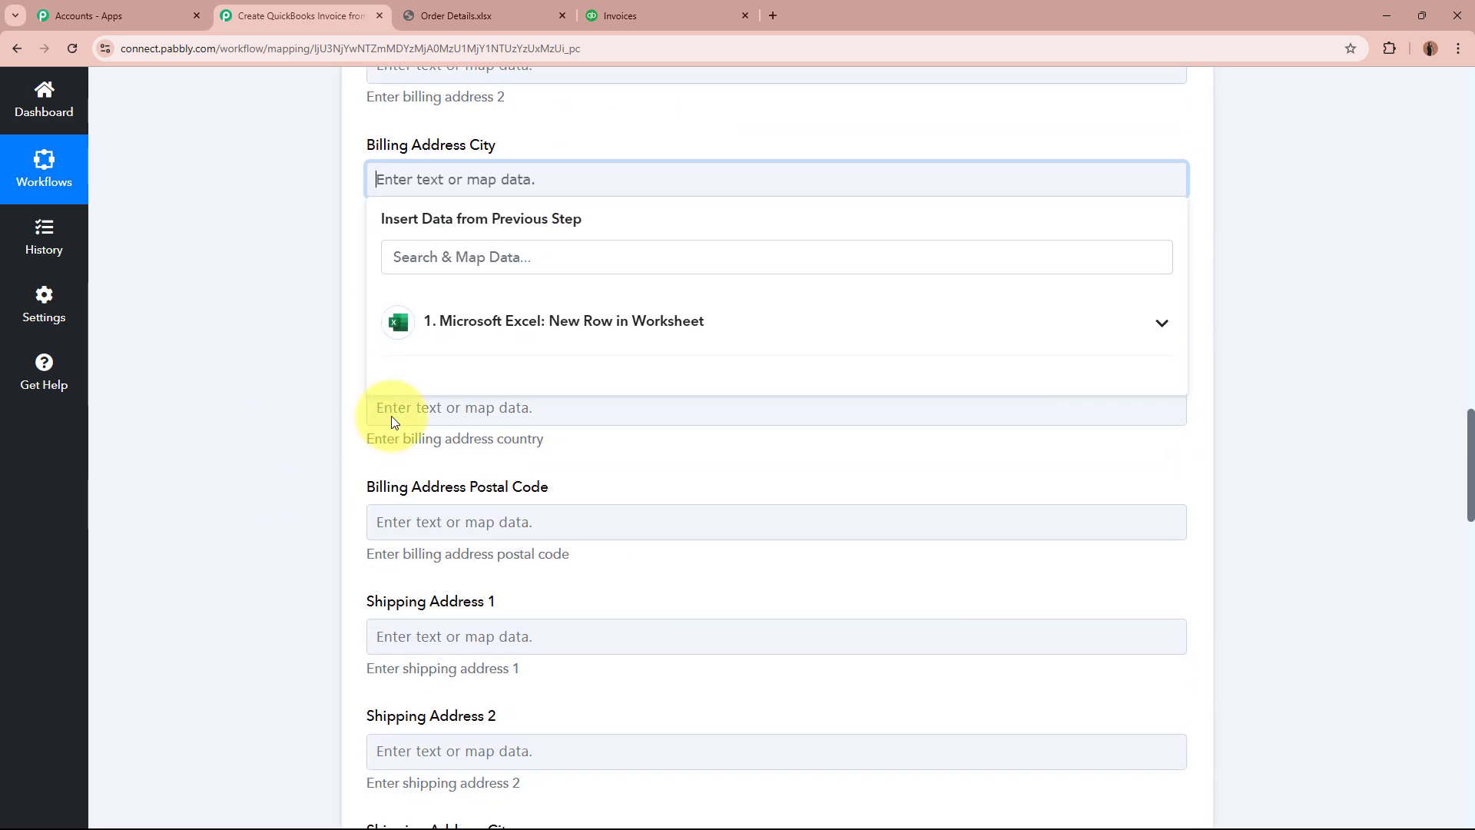
left_click(647, 329)
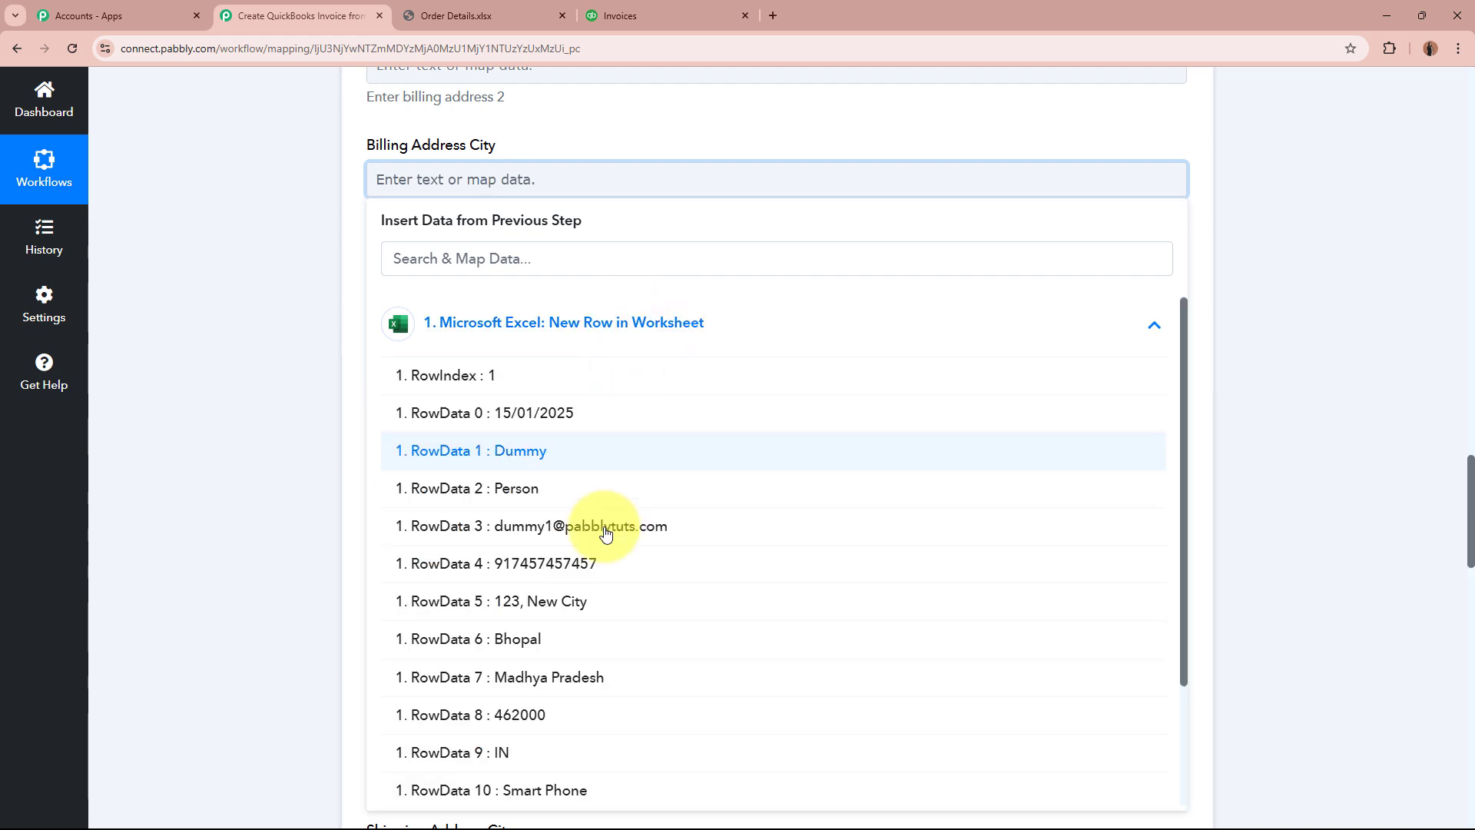
left_click(560, 648)
left_click(260, 435)
Map Billing Address State Code to RowData 7 and Billing Address Country to RowData 9
left_click(554, 305)
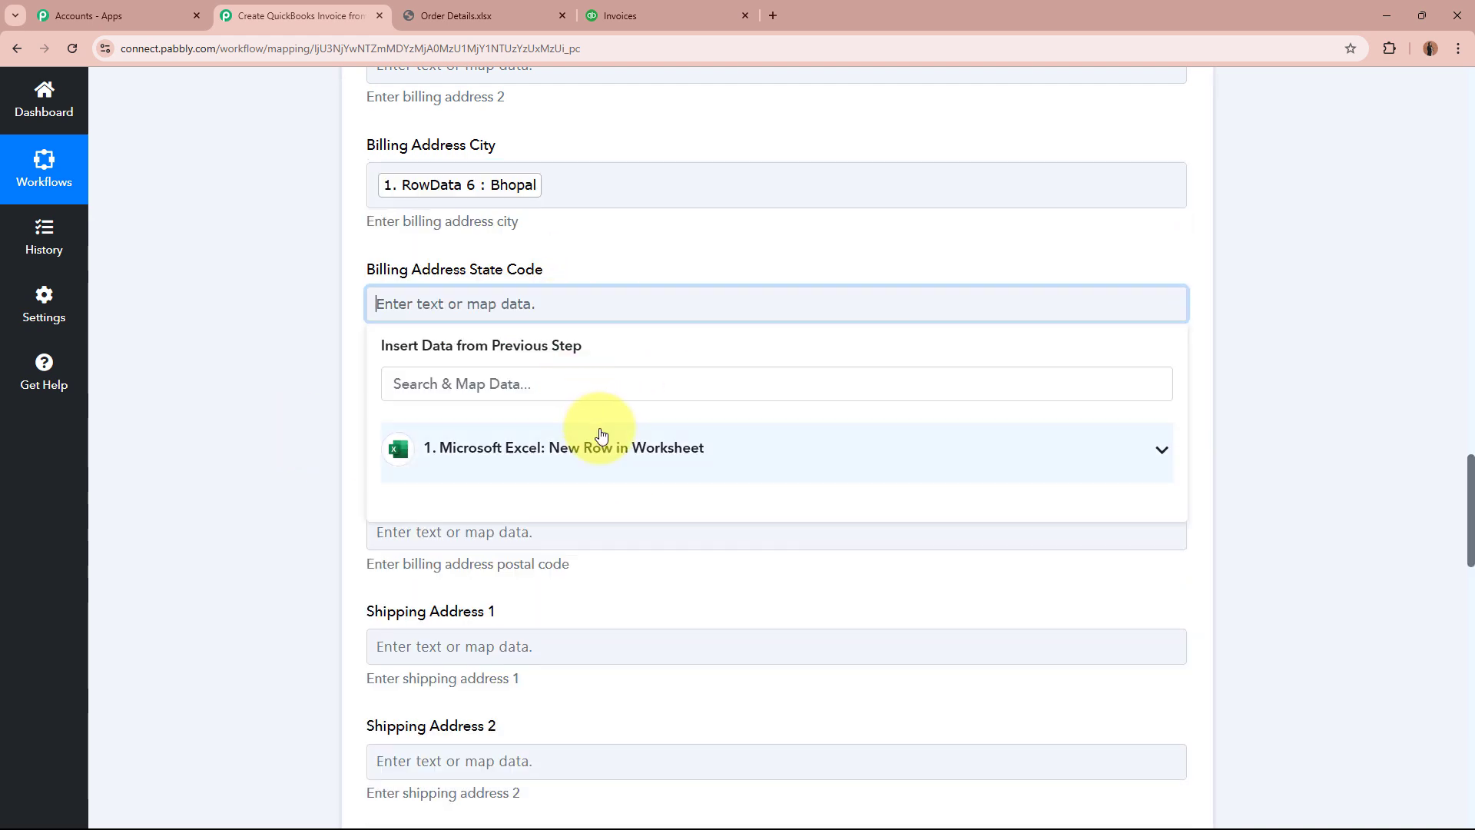
left_click(600, 444)
left_click(625, 799)
left_click(253, 440)
scroll(532, 275, "down", 2)
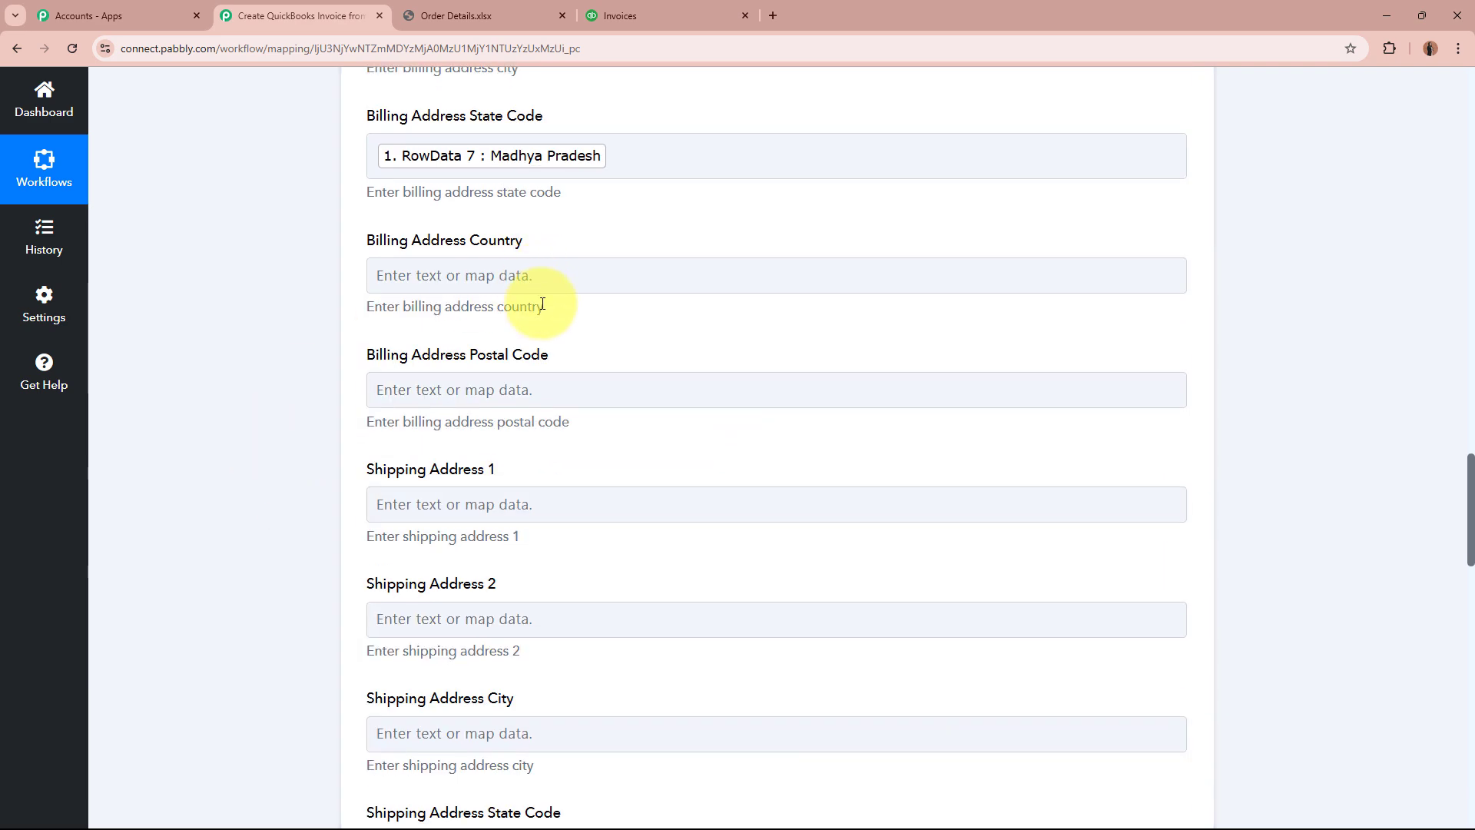
left_click(536, 276)
left_click(584, 418)
scroll(599, 668, "down", 3)
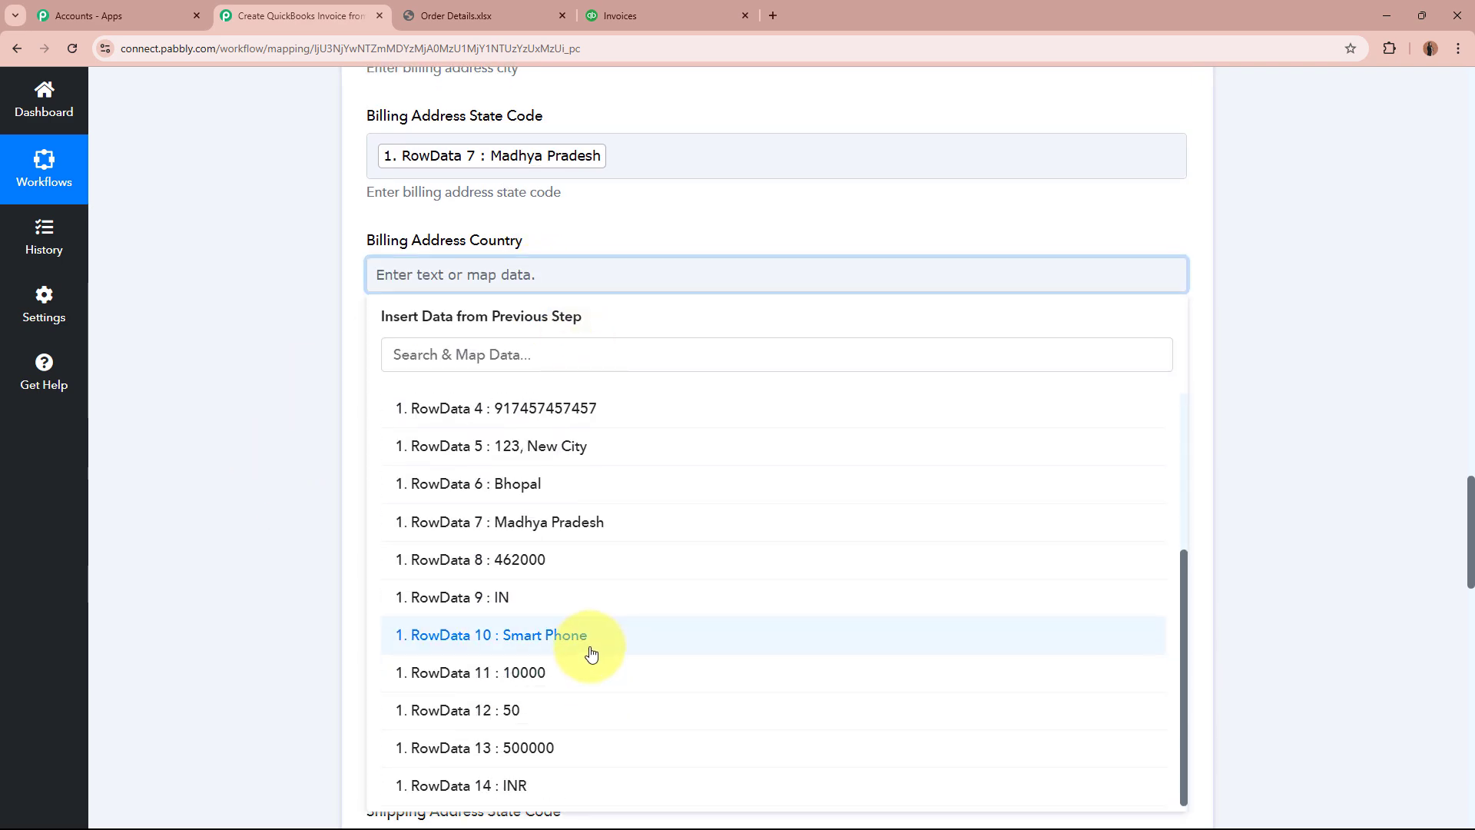
left_click(560, 599)
left_click(201, 410)
Map Billing Address Postal Code to RowData 8
scroll(536, 255, "down", 2)
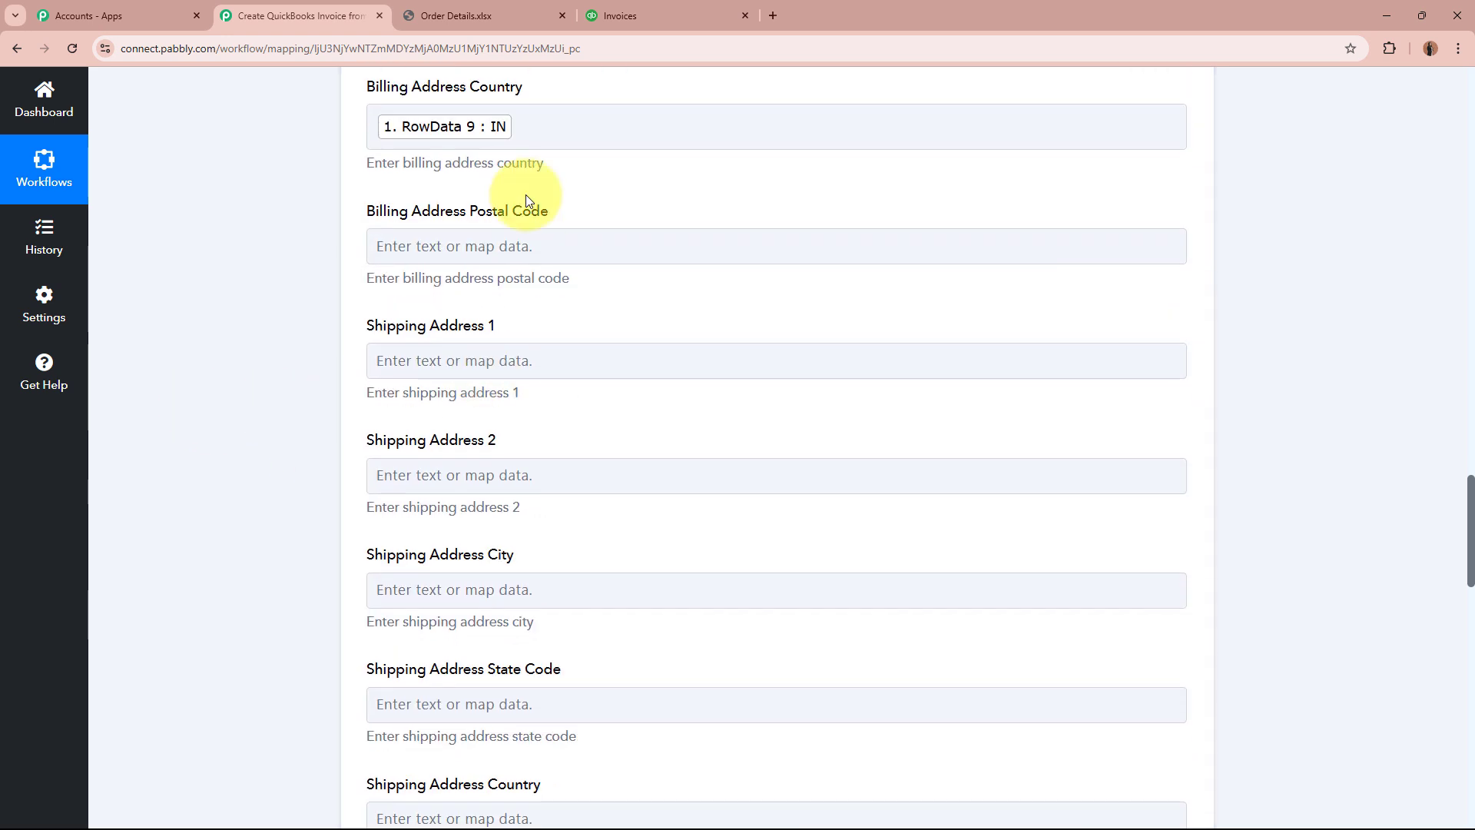
left_click(495, 246)
left_click(570, 392)
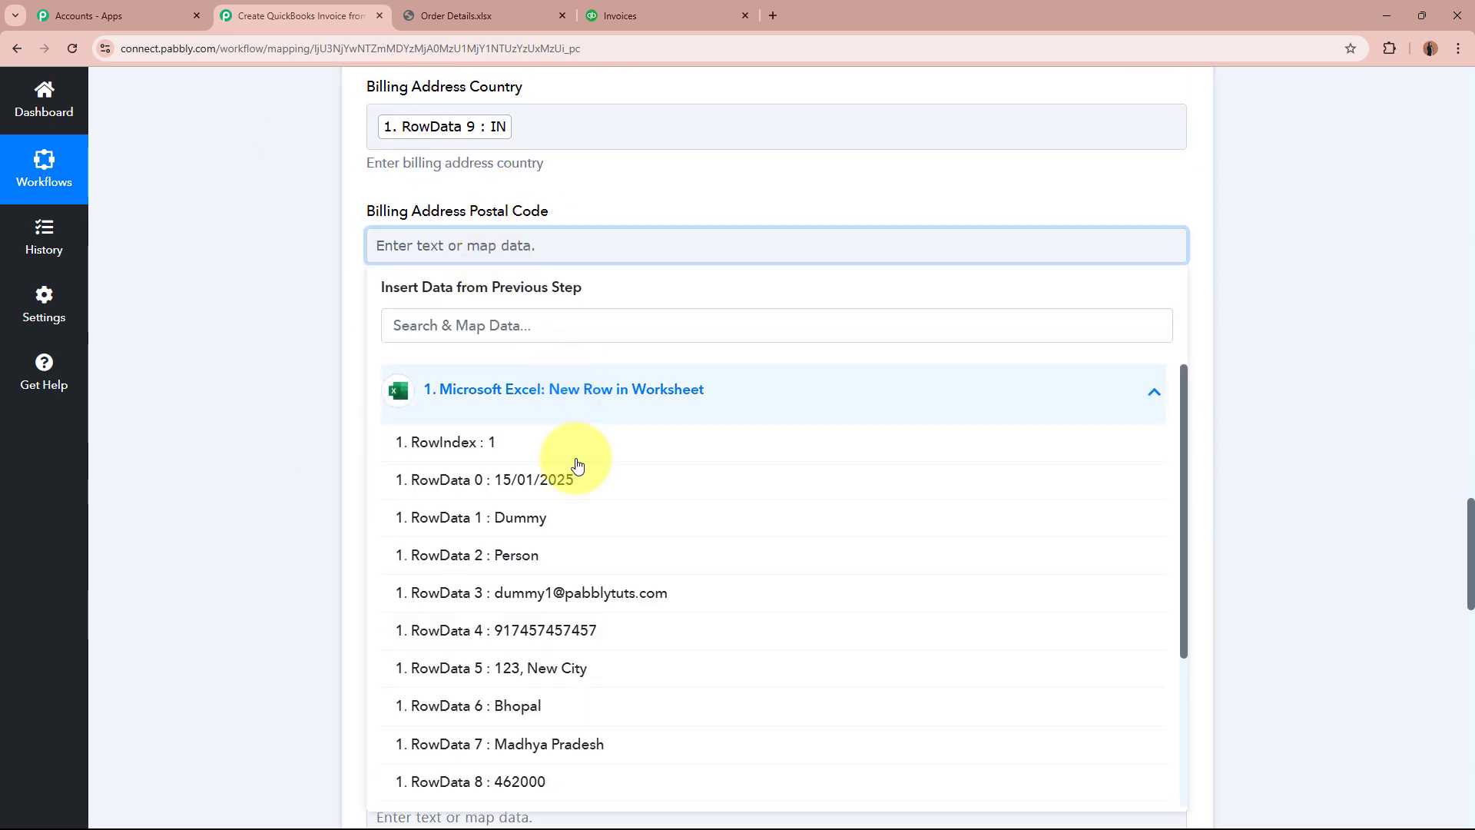
scroll(616, 624, "down", 2)
left_click(523, 561)
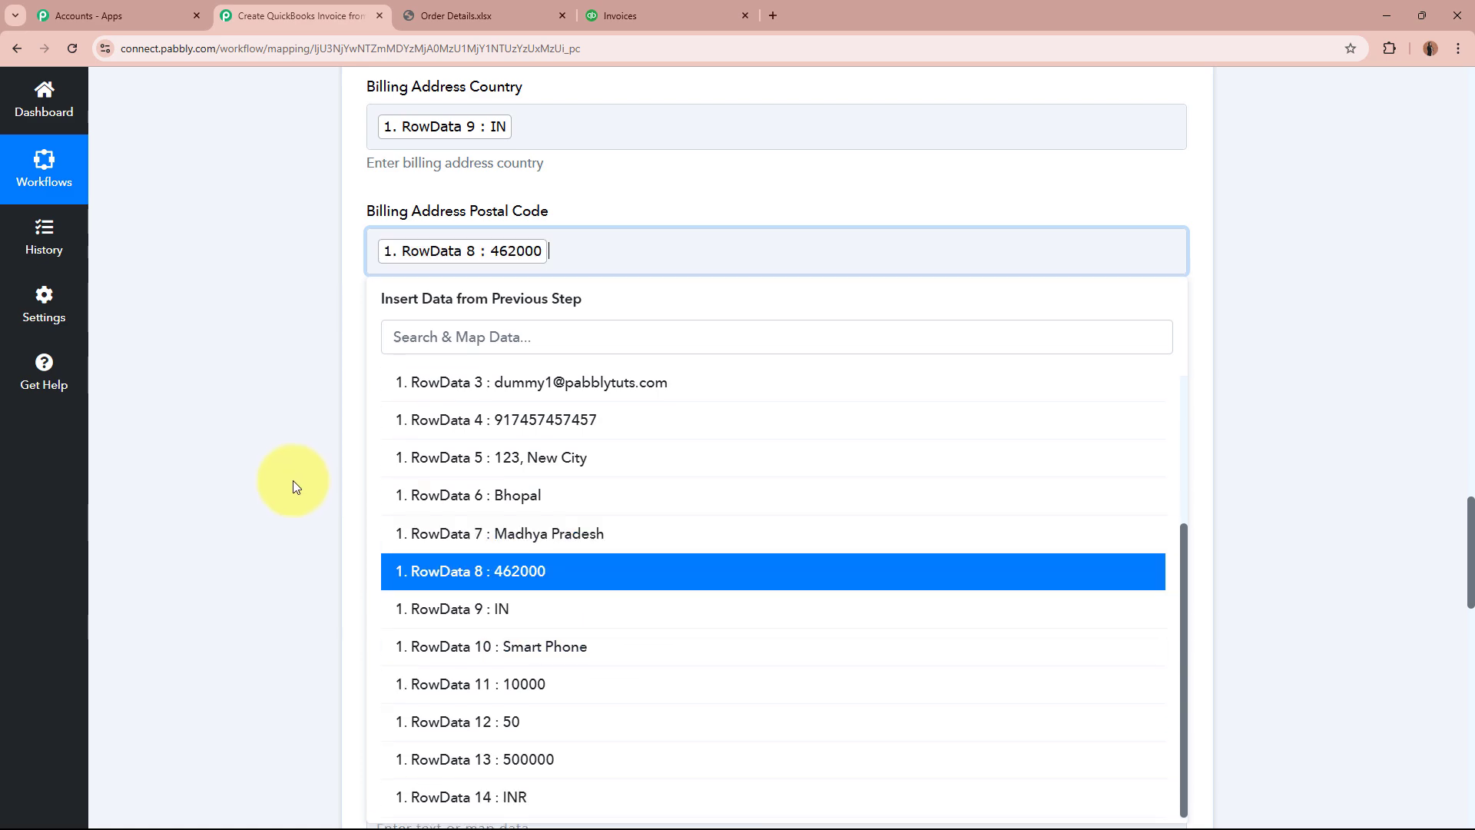
Map Shipping Address 1, City and State Code to RowData 5, 6 and 7
scroll(444, 214, "down", 2)
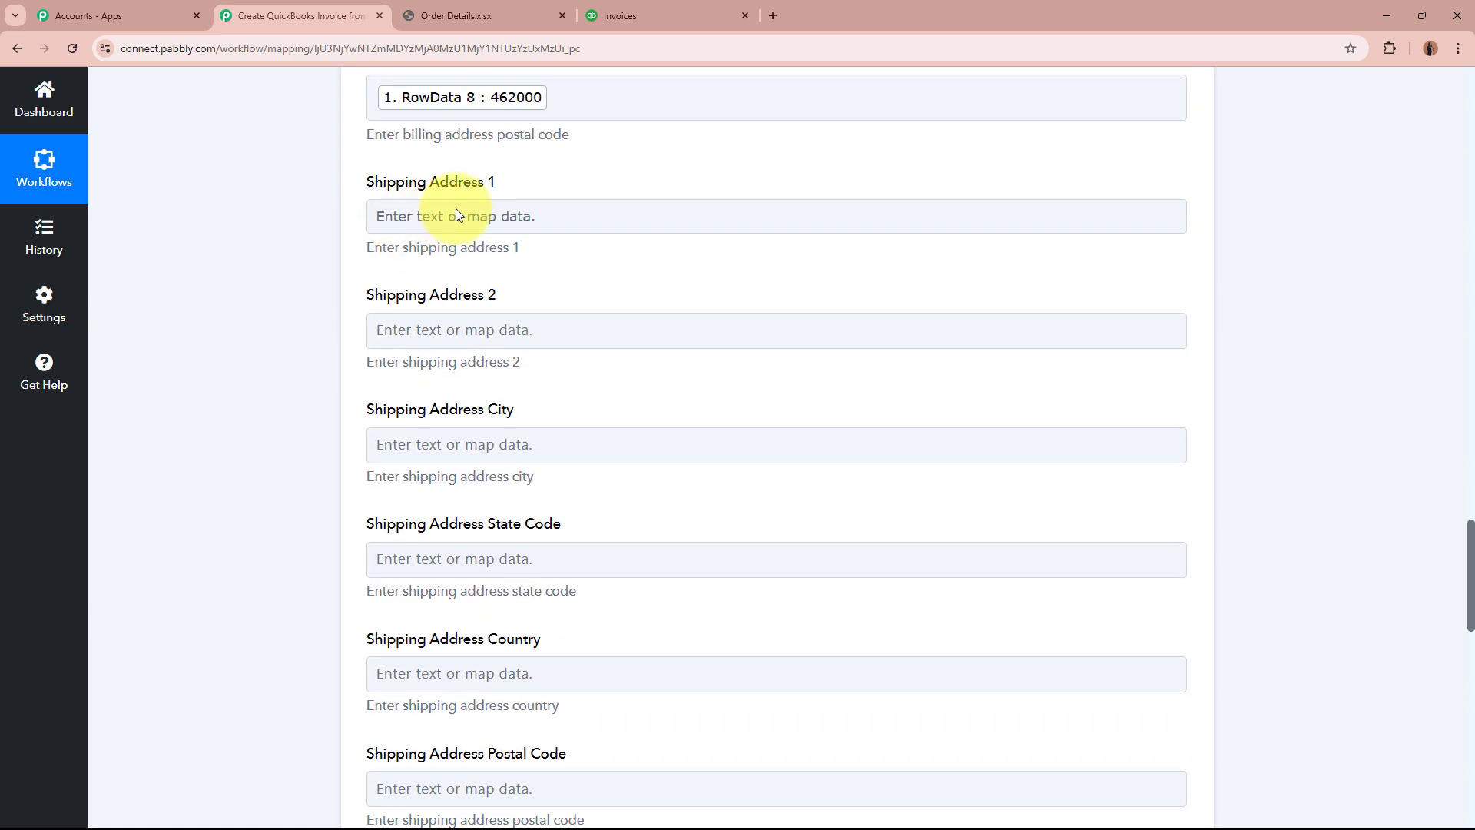
left_click(471, 218)
scroll(251, 243, "down", 1)
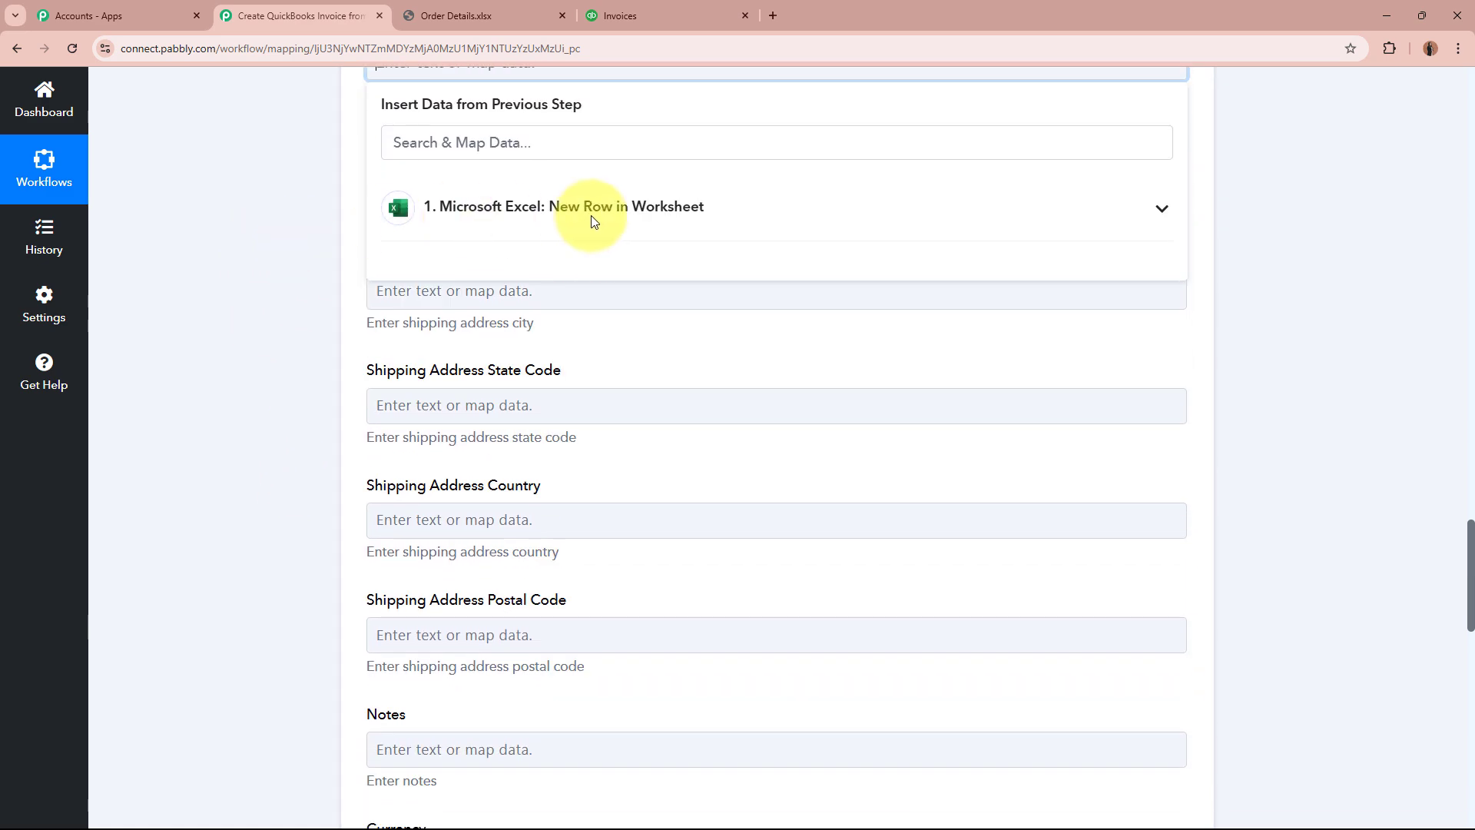
left_click(591, 217)
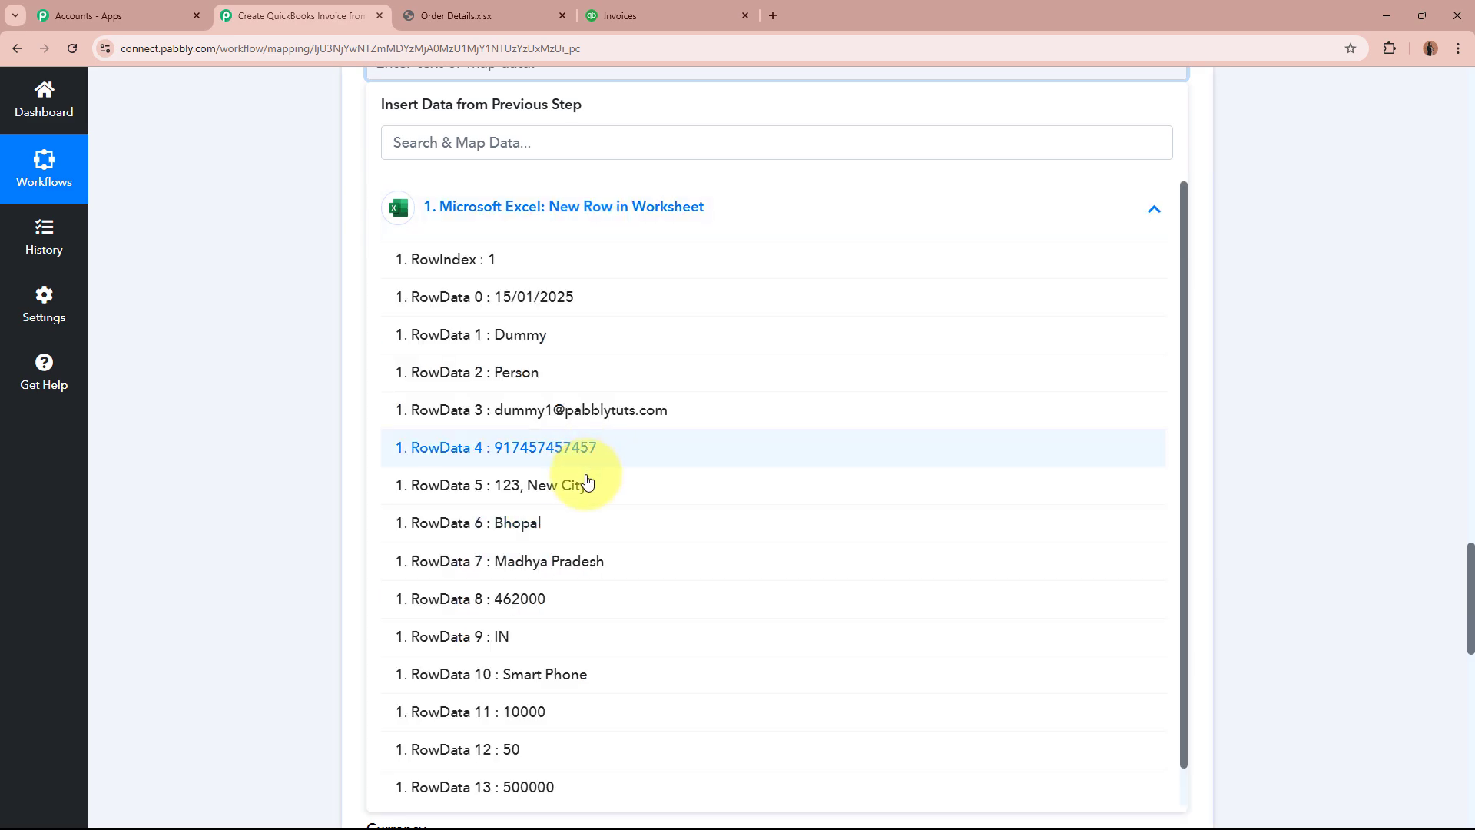
key("Return")
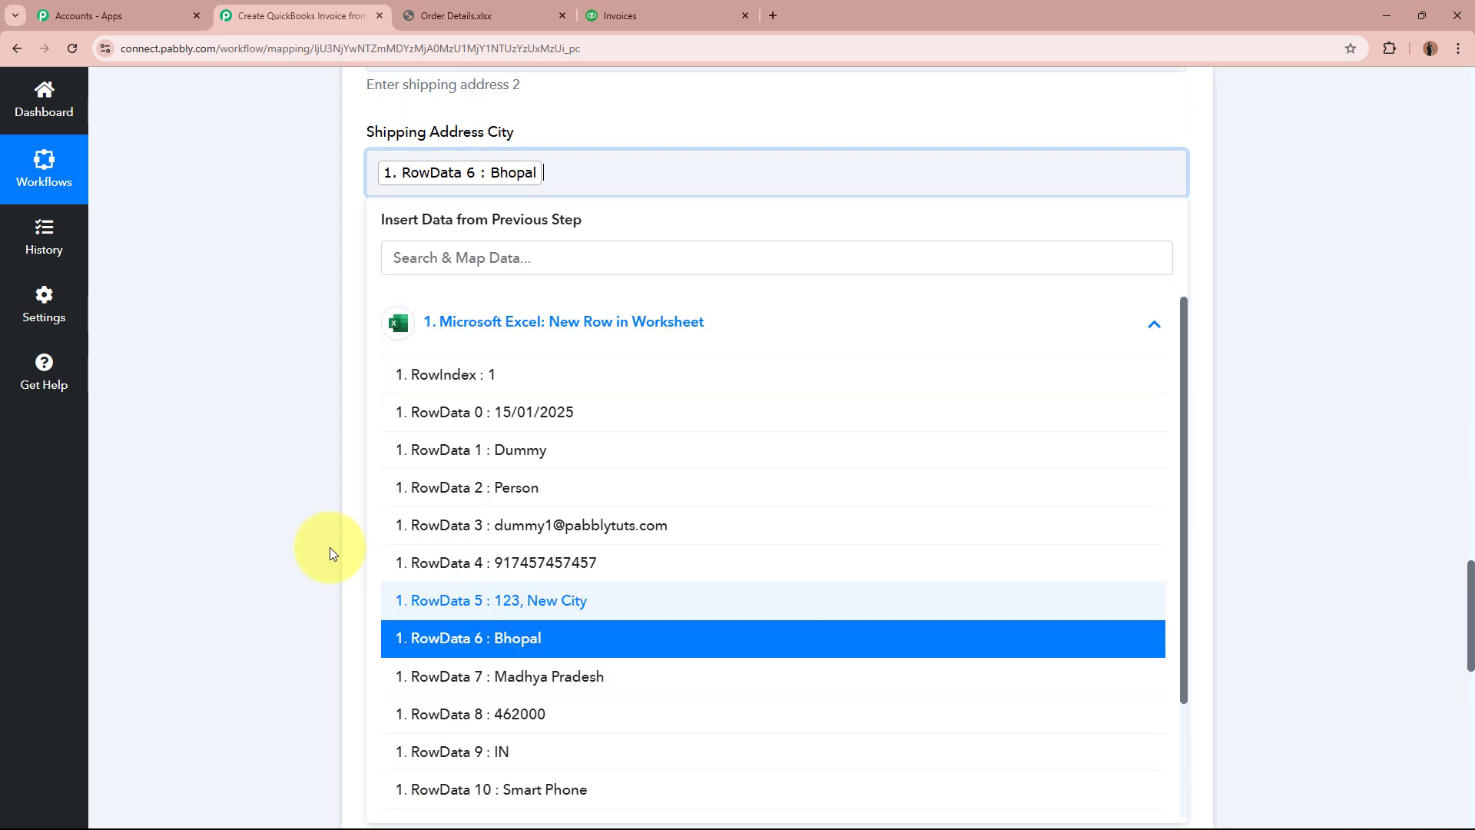
left_click(224, 483)
left_click(586, 292)
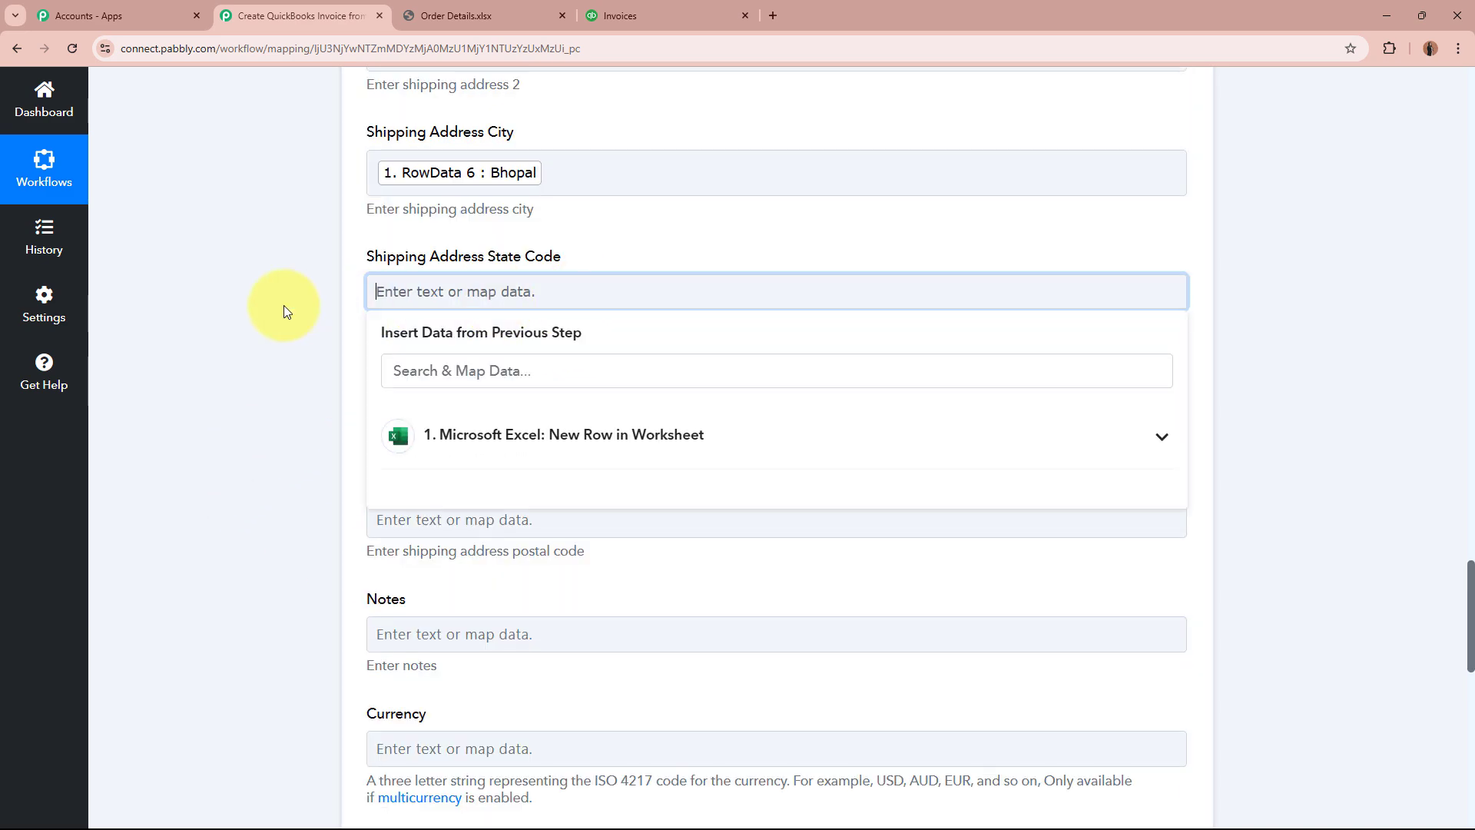
scroll(287, 312, "down", 2)
left_click(729, 284)
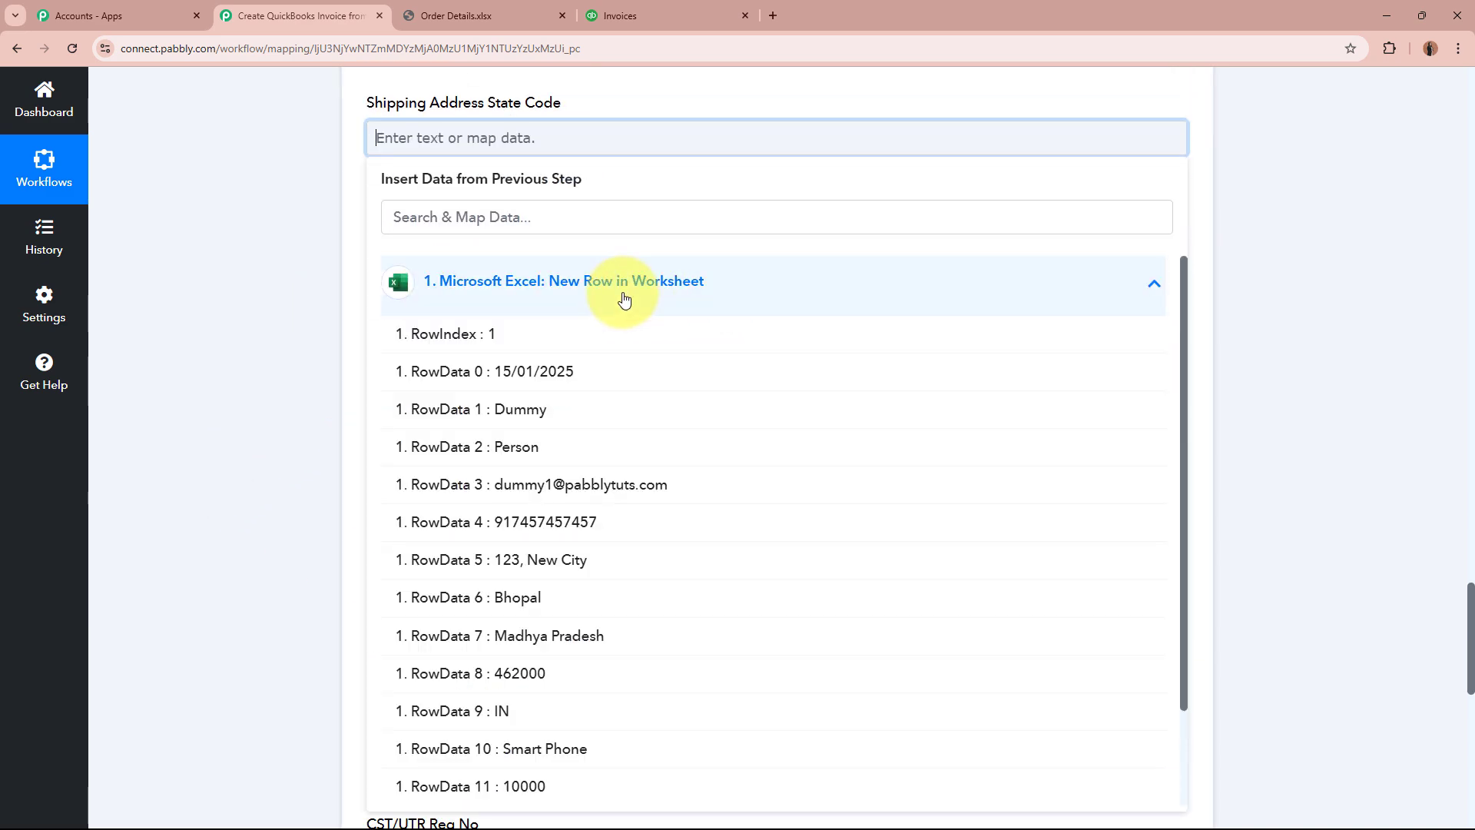
left_click(517, 634)
Map shipping country to RowData 9 (IN) and postal code to RowData 8 (462000)
left_click(281, 481)
left_click(505, 269)
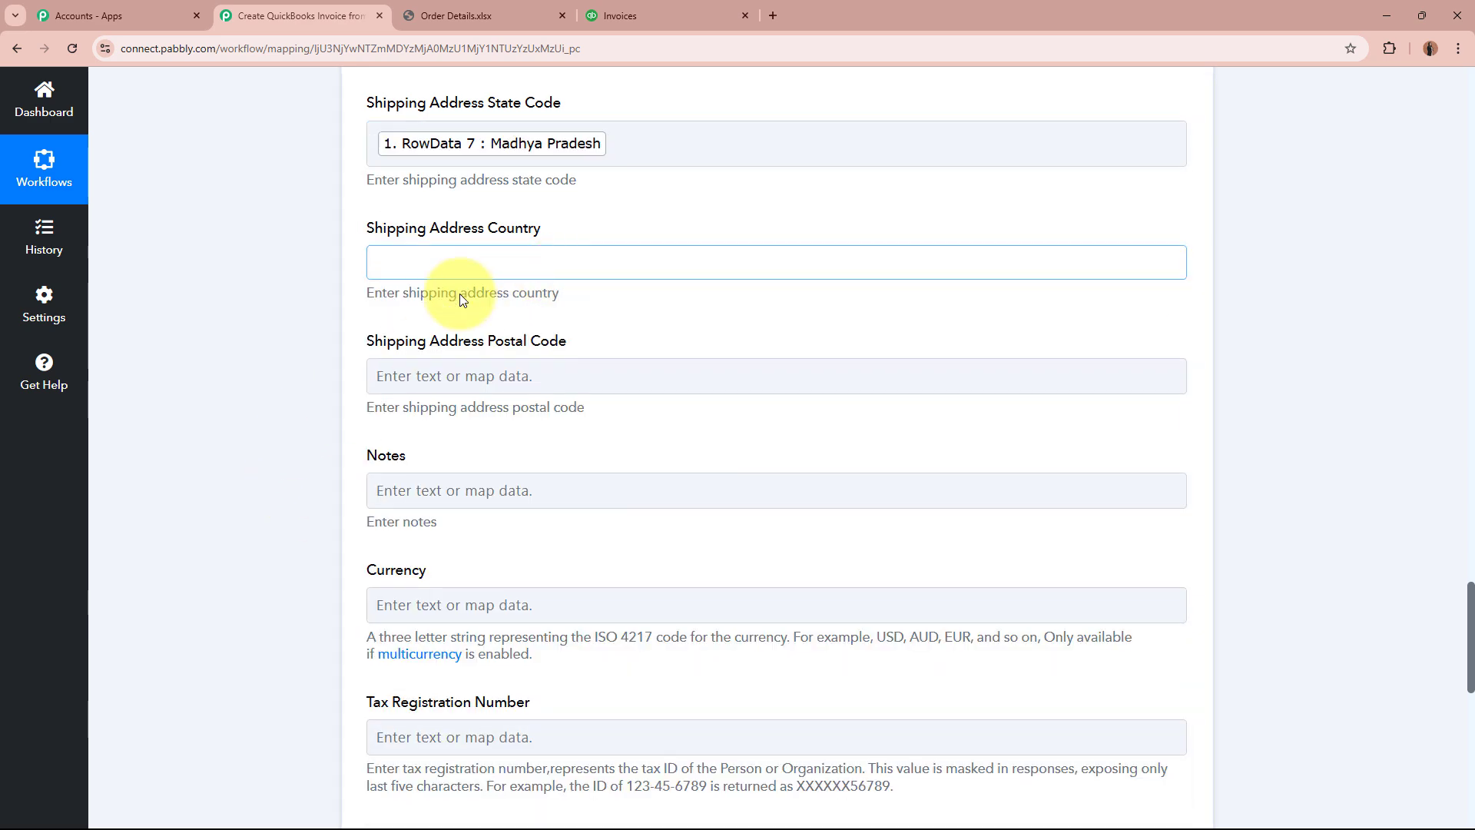
scroll(246, 297, "down", 2)
left_click(614, 261)
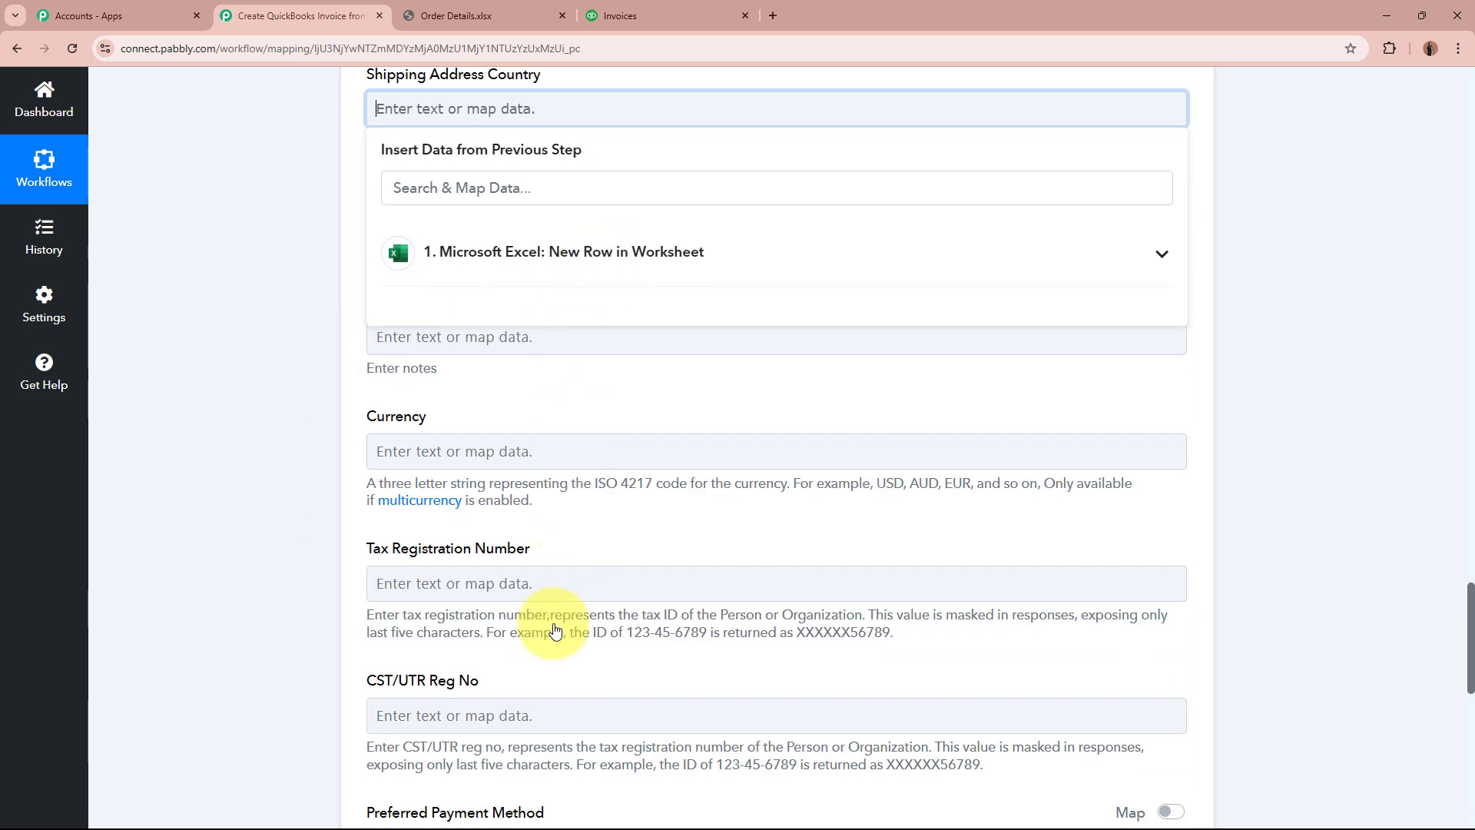
left_click(538, 603)
left_click(232, 456)
left_click(498, 249)
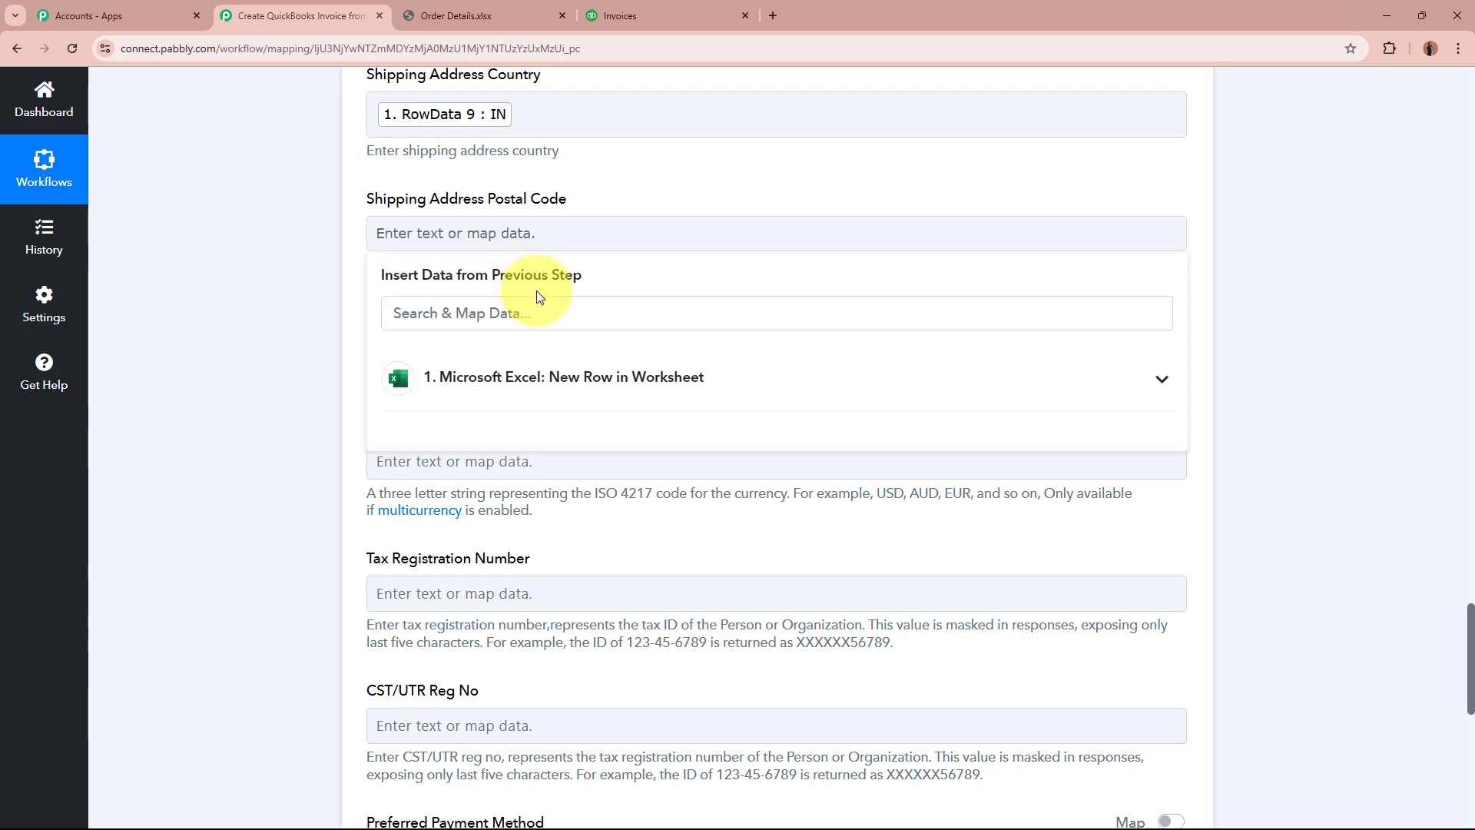
left_click(560, 378)
scroll(280, 362, "down", 4)
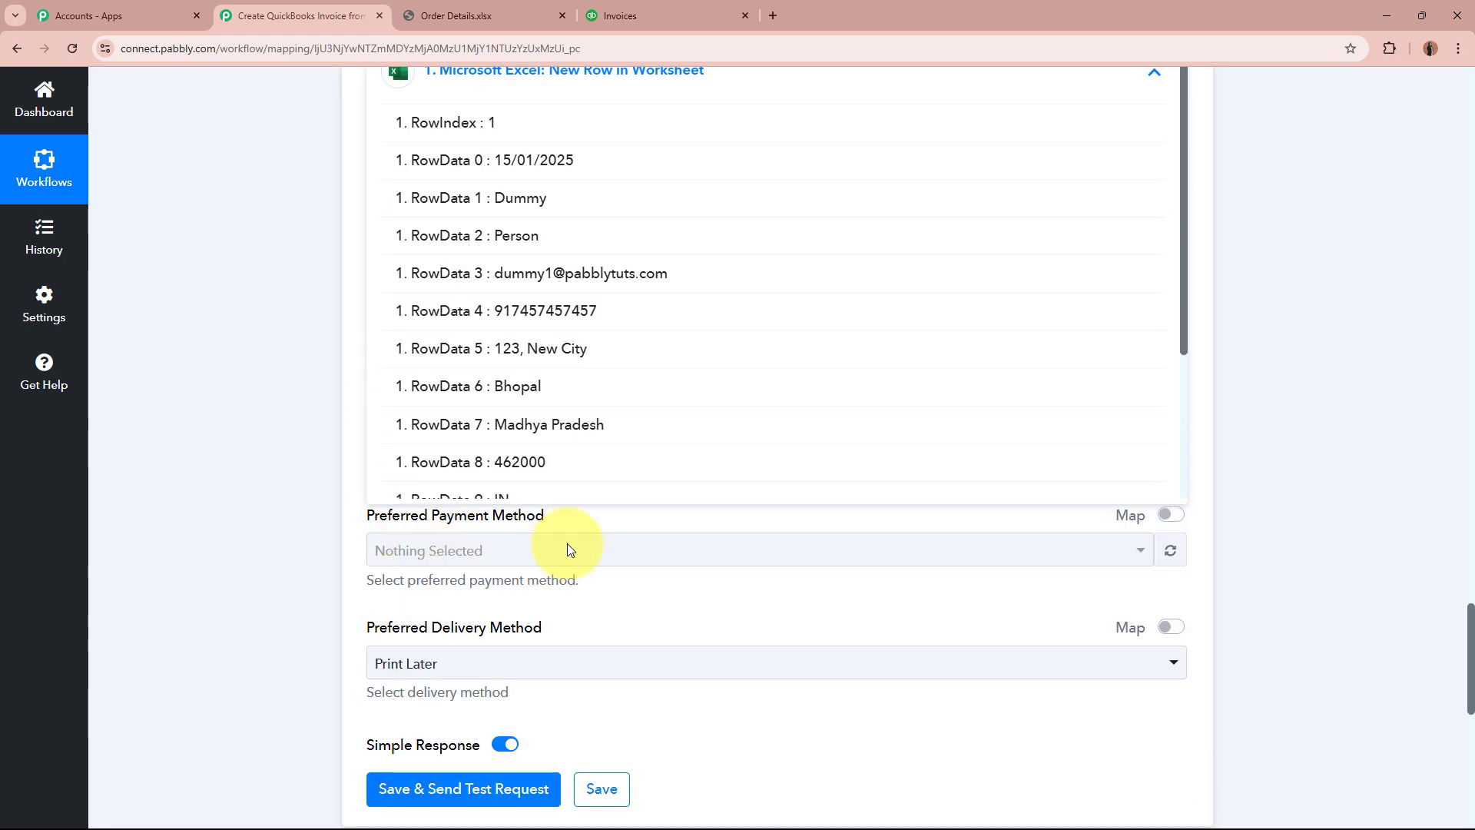
left_click(591, 470)
left_click(283, 438)
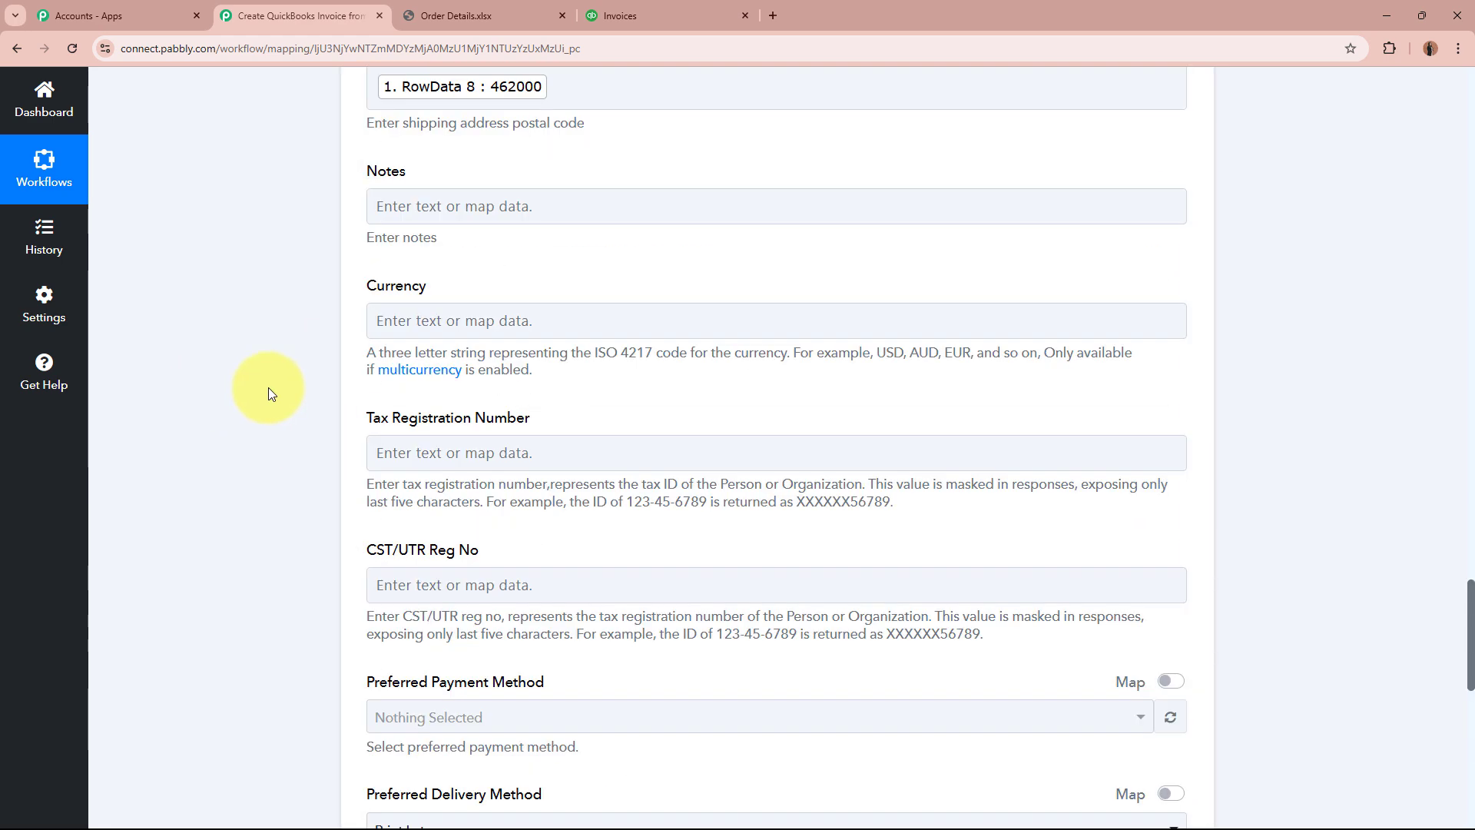
Map Currency to RowData 14 (INR)
left_click(396, 320)
scroll(602, 344, "down", 2)
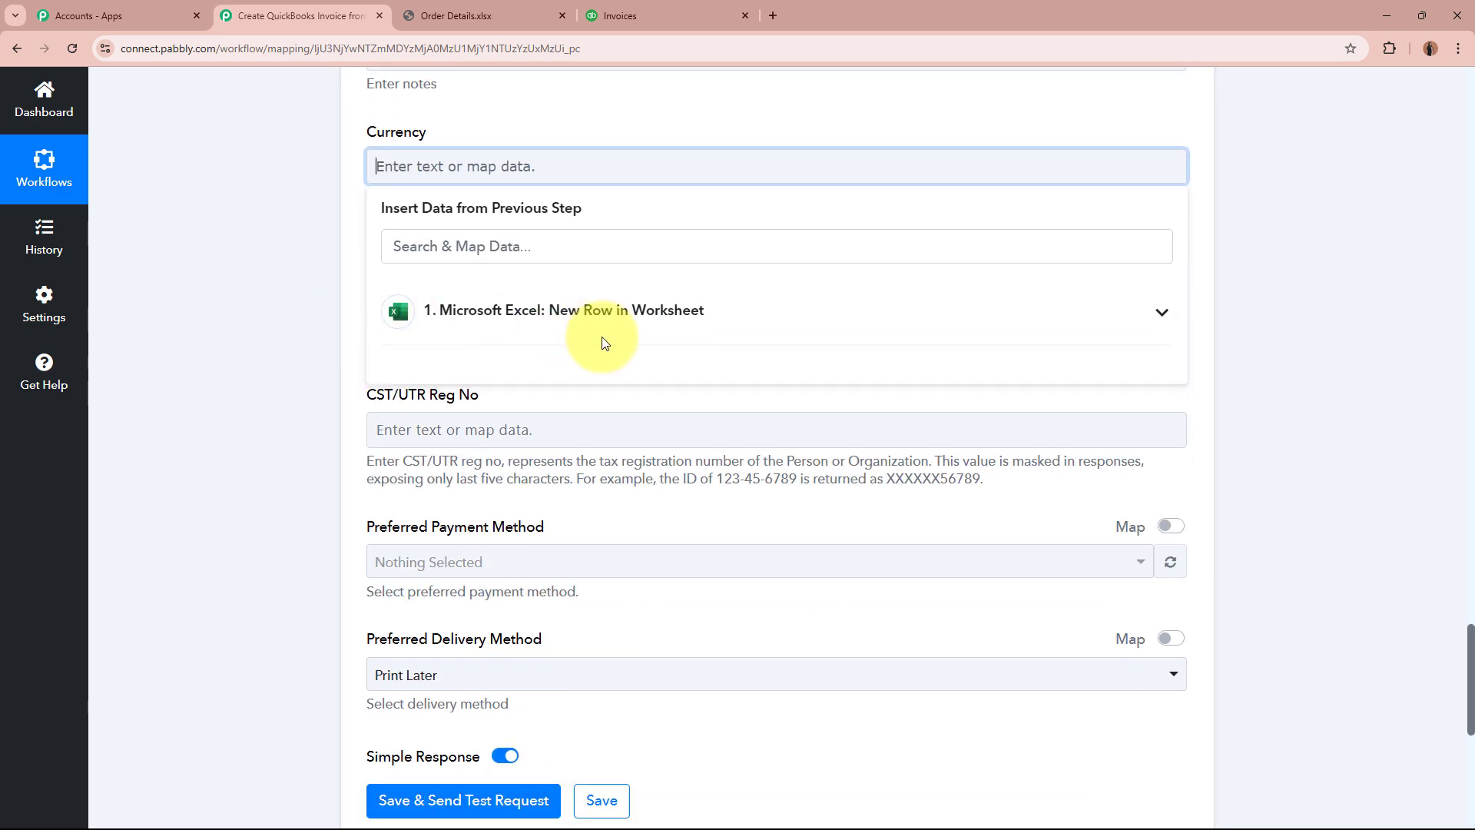
left_click(601, 316)
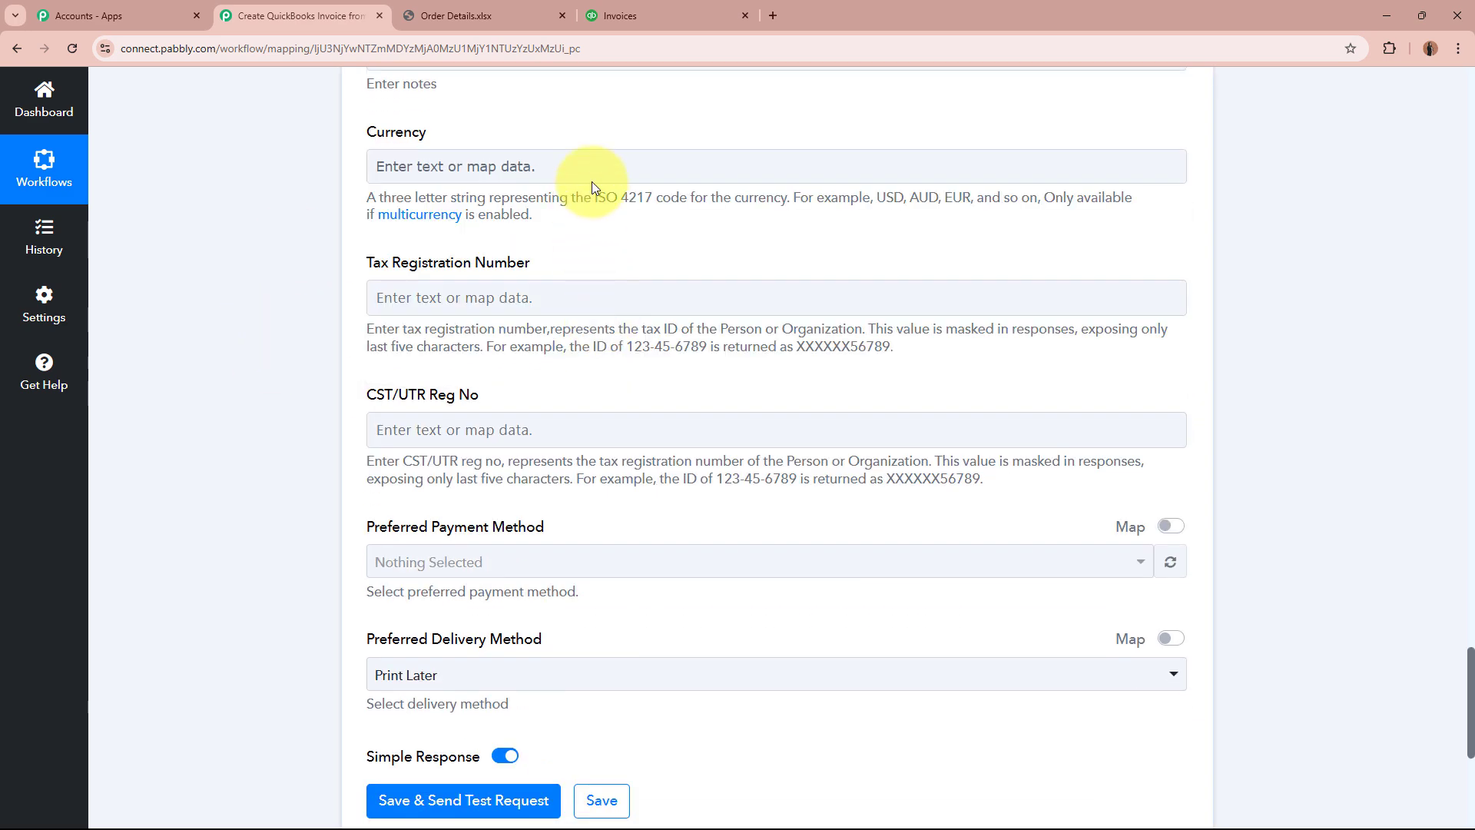
left_click(580, 173)
left_click(602, 310)
scroll(617, 477, "down", 2)
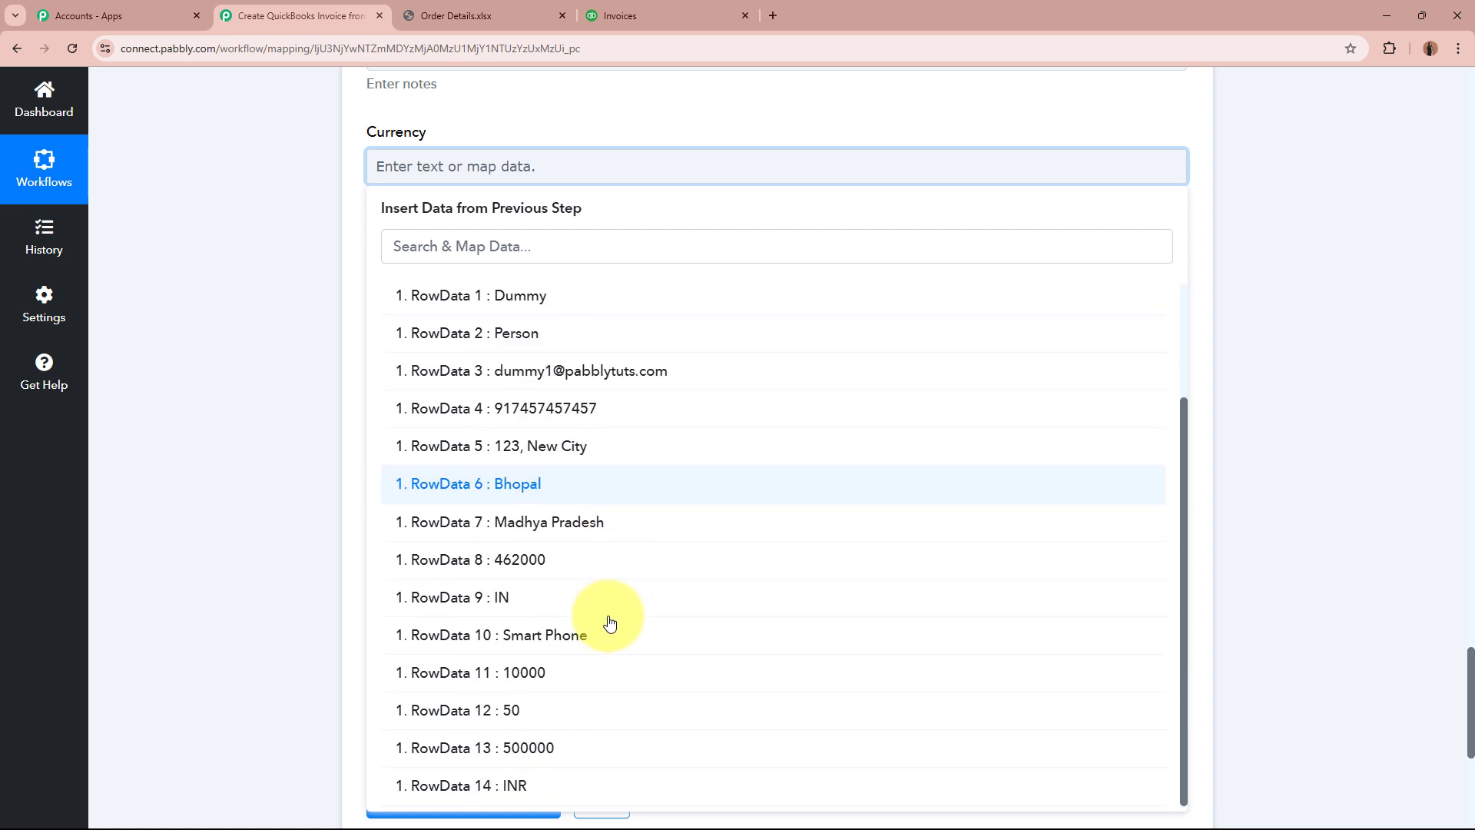
left_click(527, 785)
left_click(237, 482)
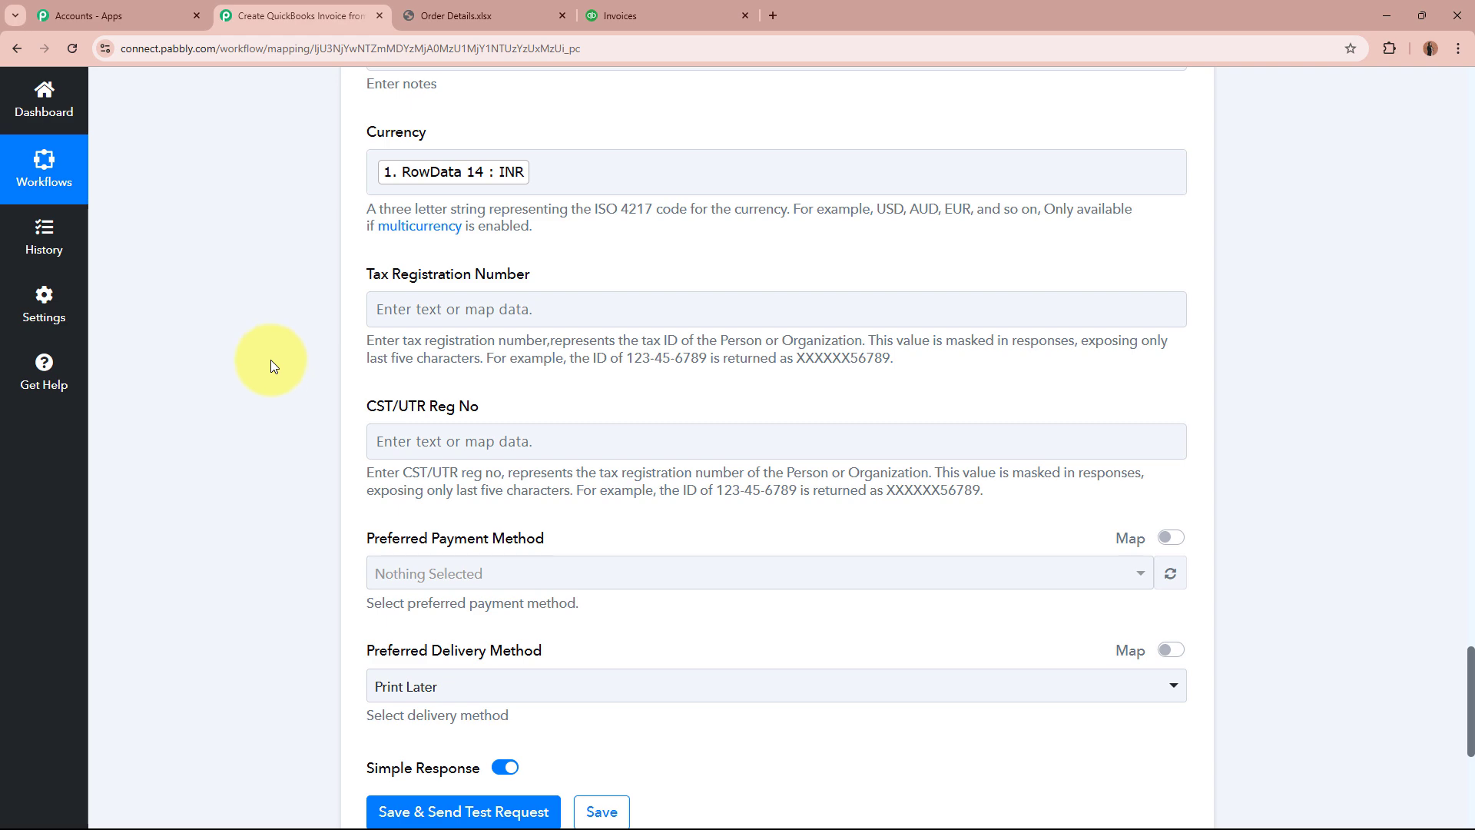
scroll(270, 366, "up", 7)
scroll(270, 366, "down", 10)
scroll(270, 359, "down", 3)
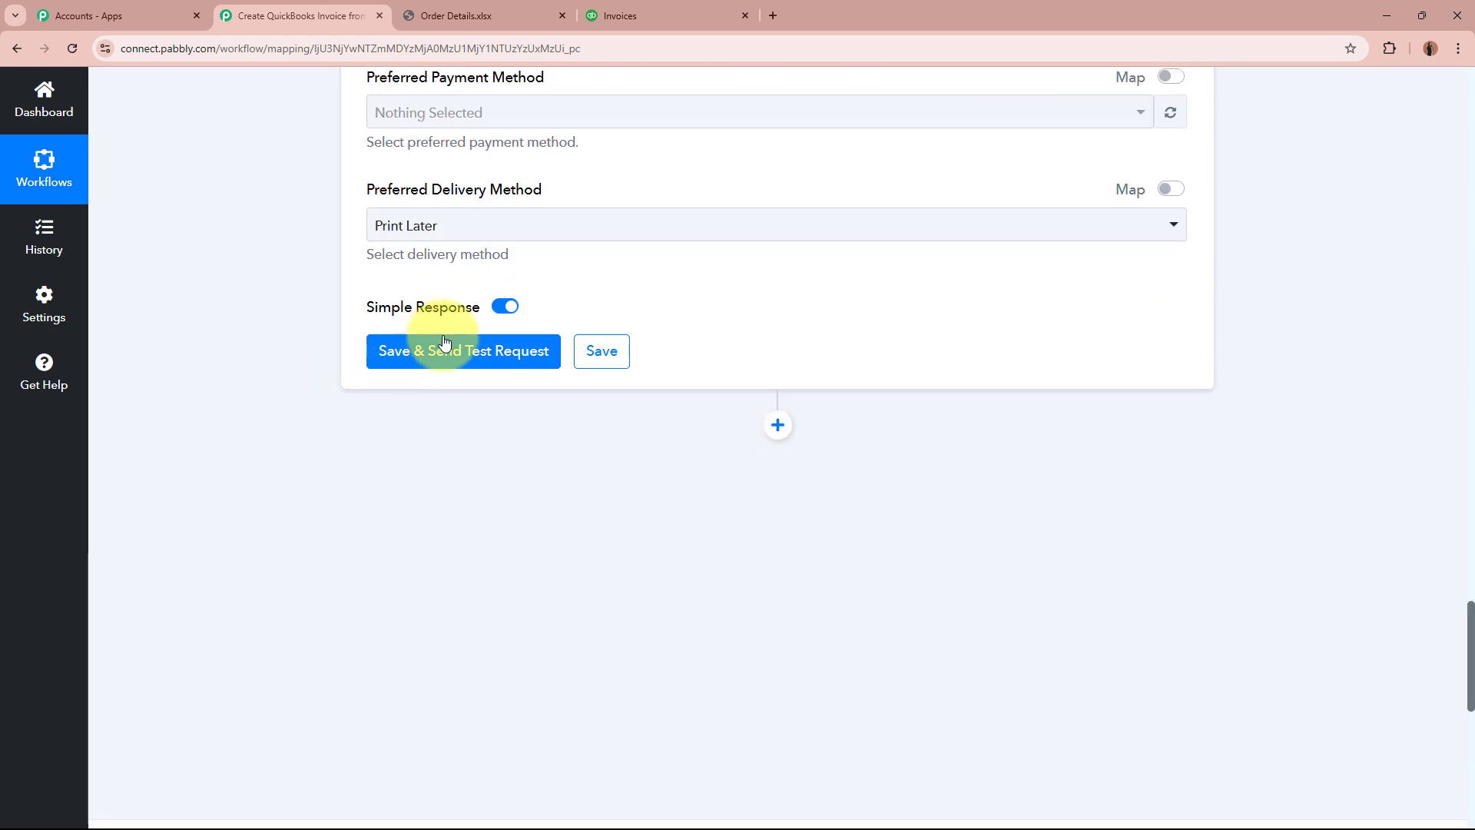
Save and test the Create a Customer step, review its address response, then view QuickBooks invoices
left_click(452, 352)
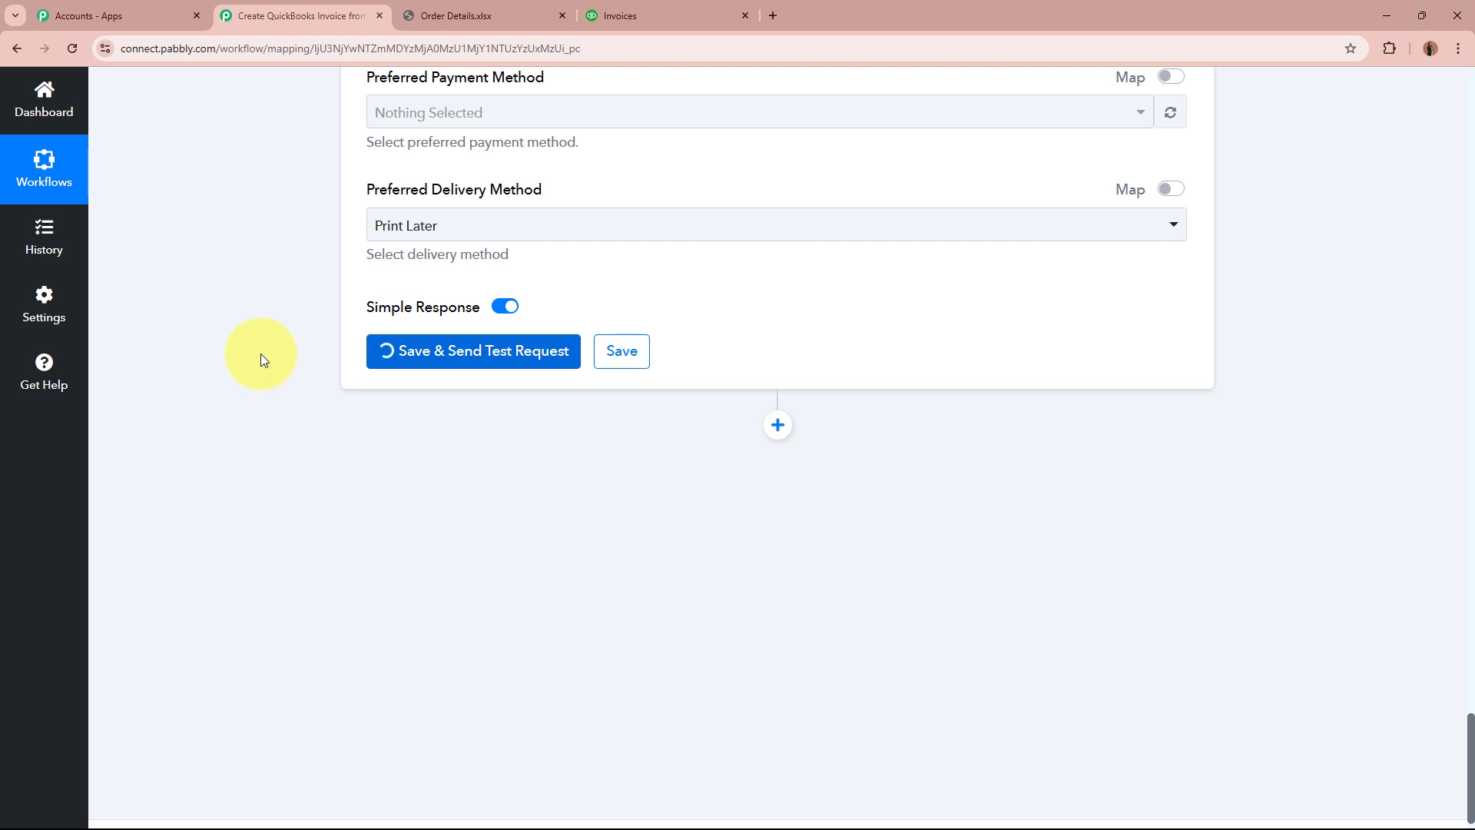
scroll(261, 354, "down", 4)
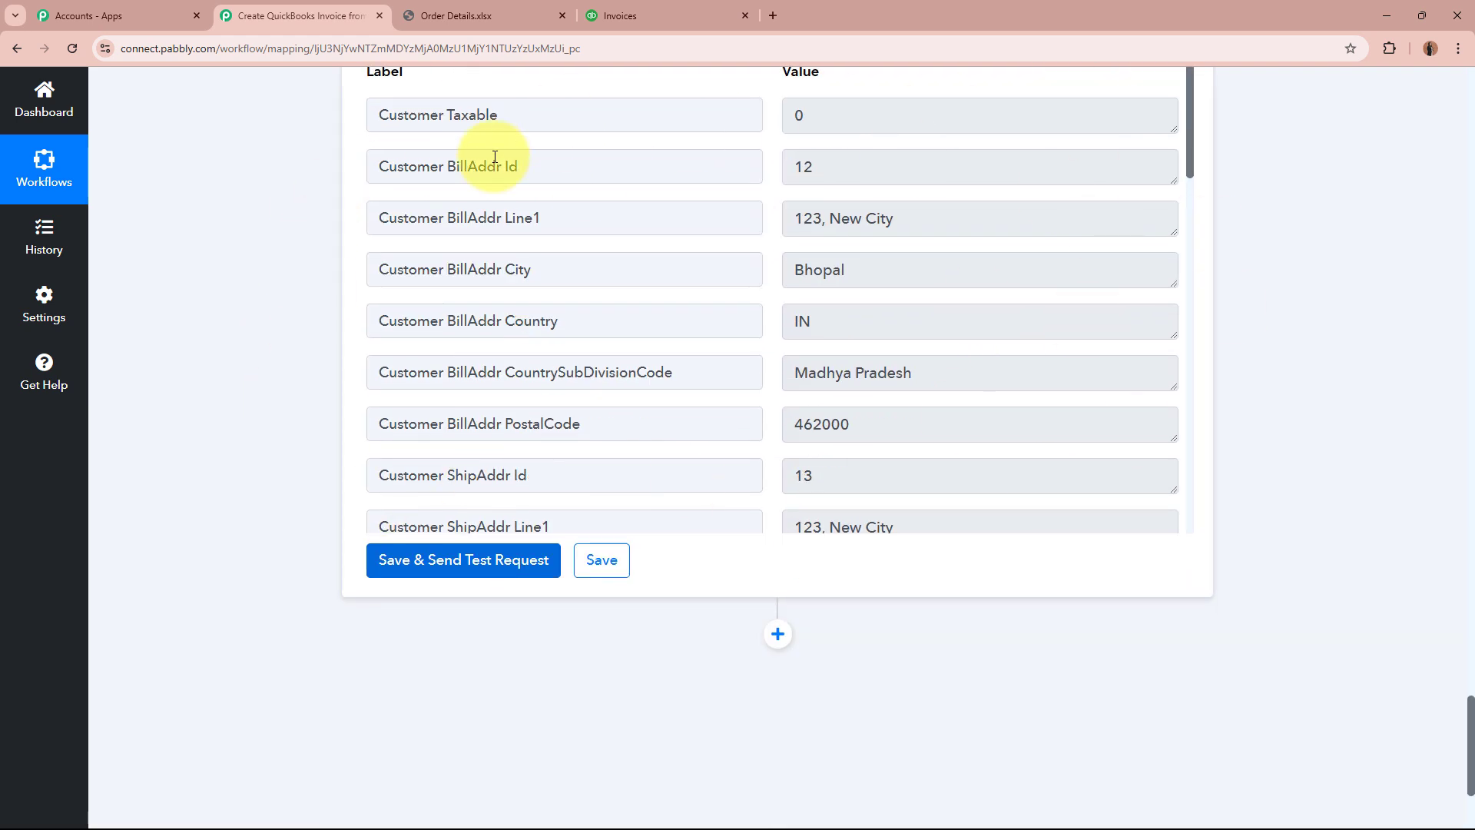
scroll(329, 306, "up", 2)
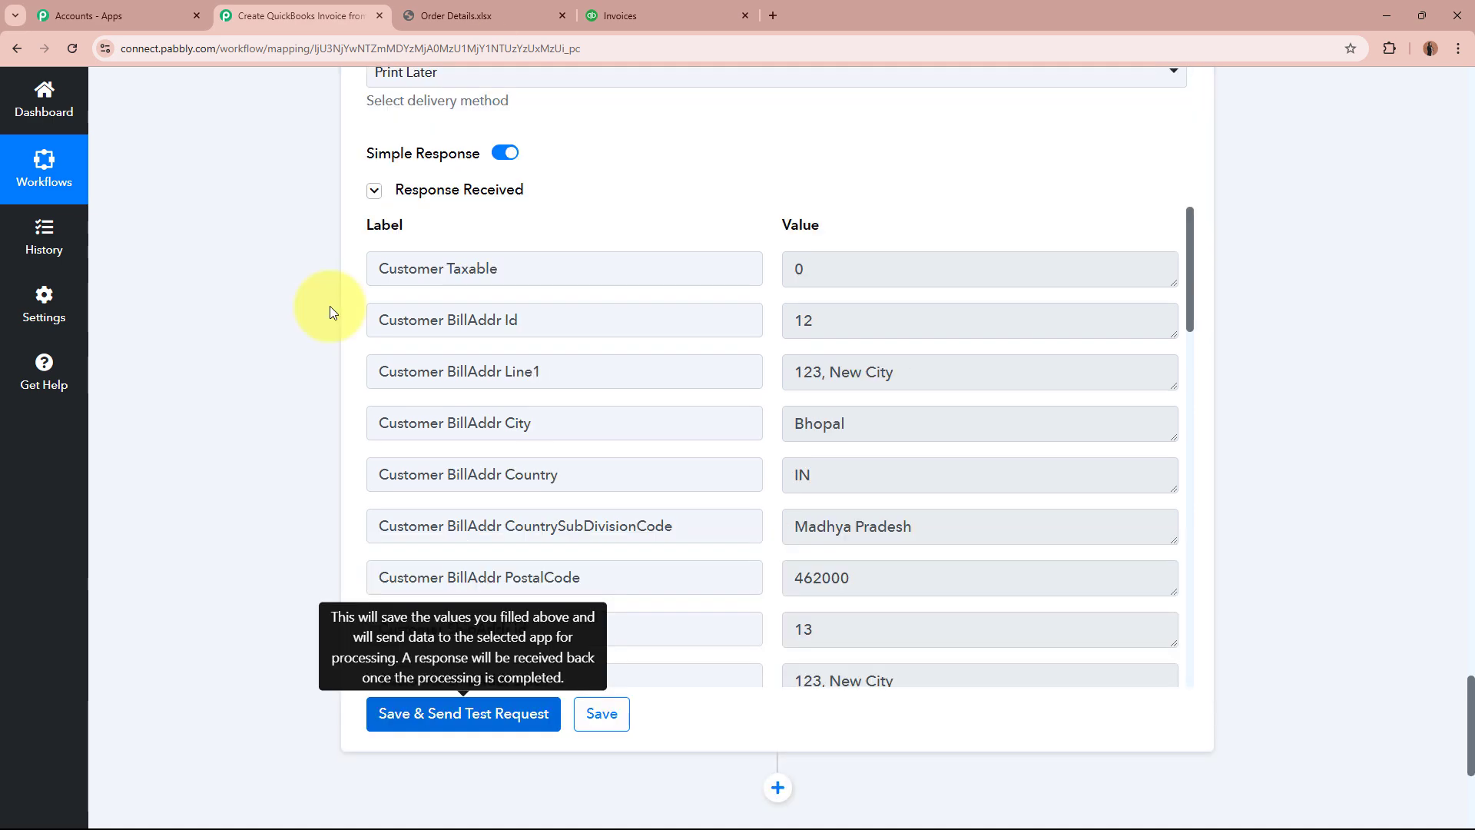
left_click(701, 15)
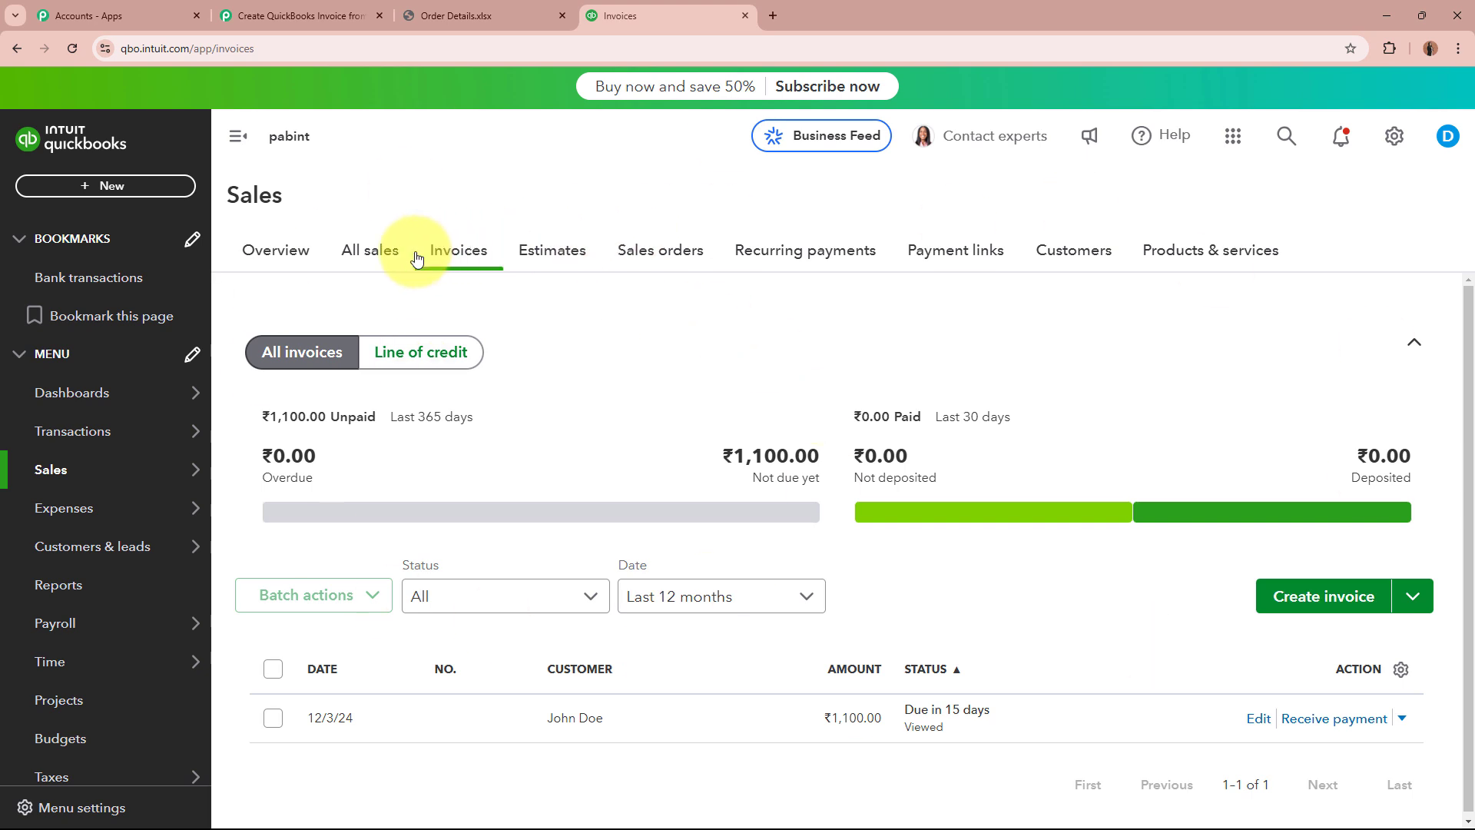
Open the new test customer in QuickBooks and review its address, email and phone details
left_click(1082, 254)
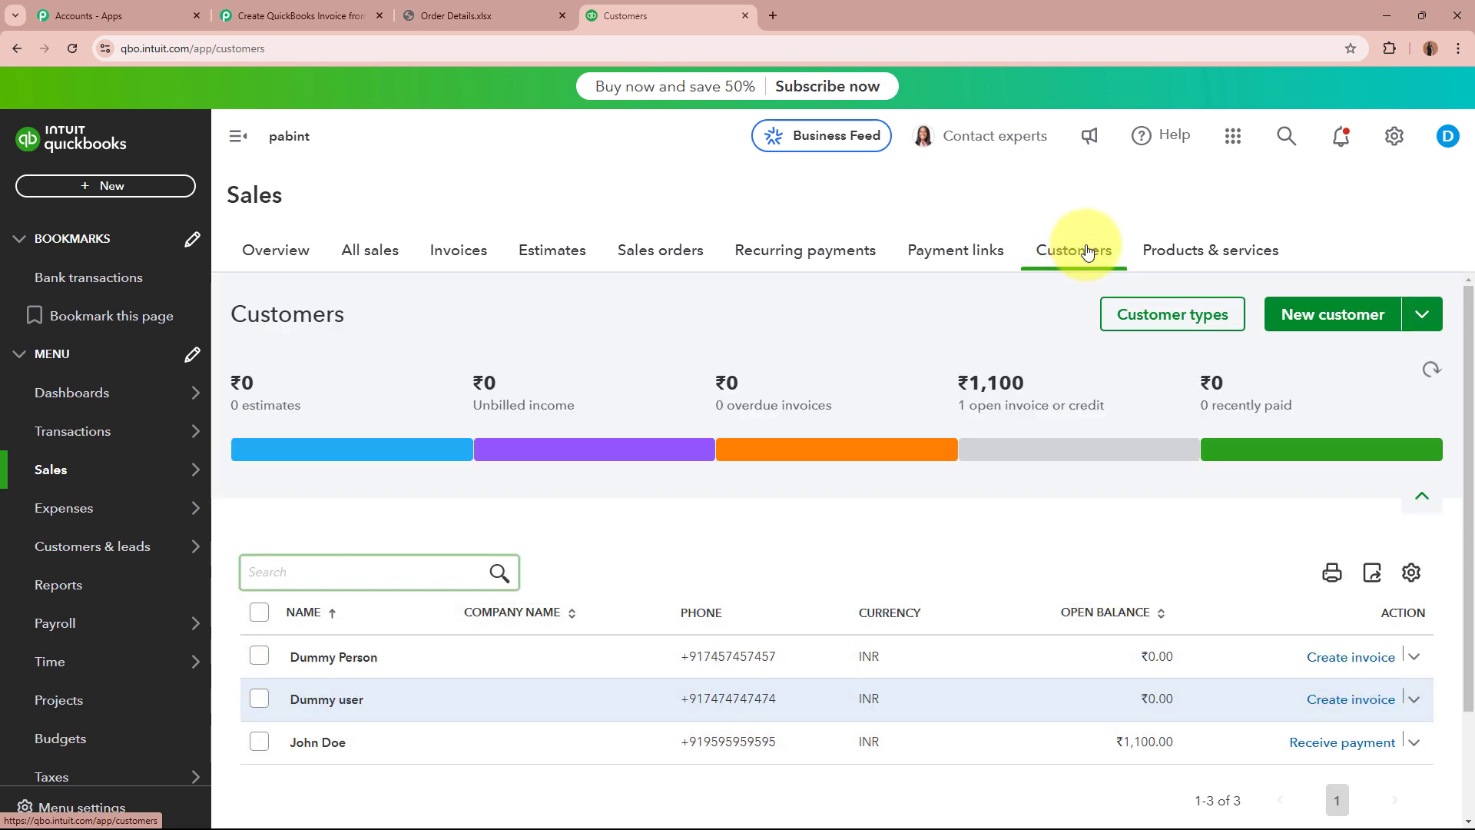
scroll(1062, 515, "down", 2)
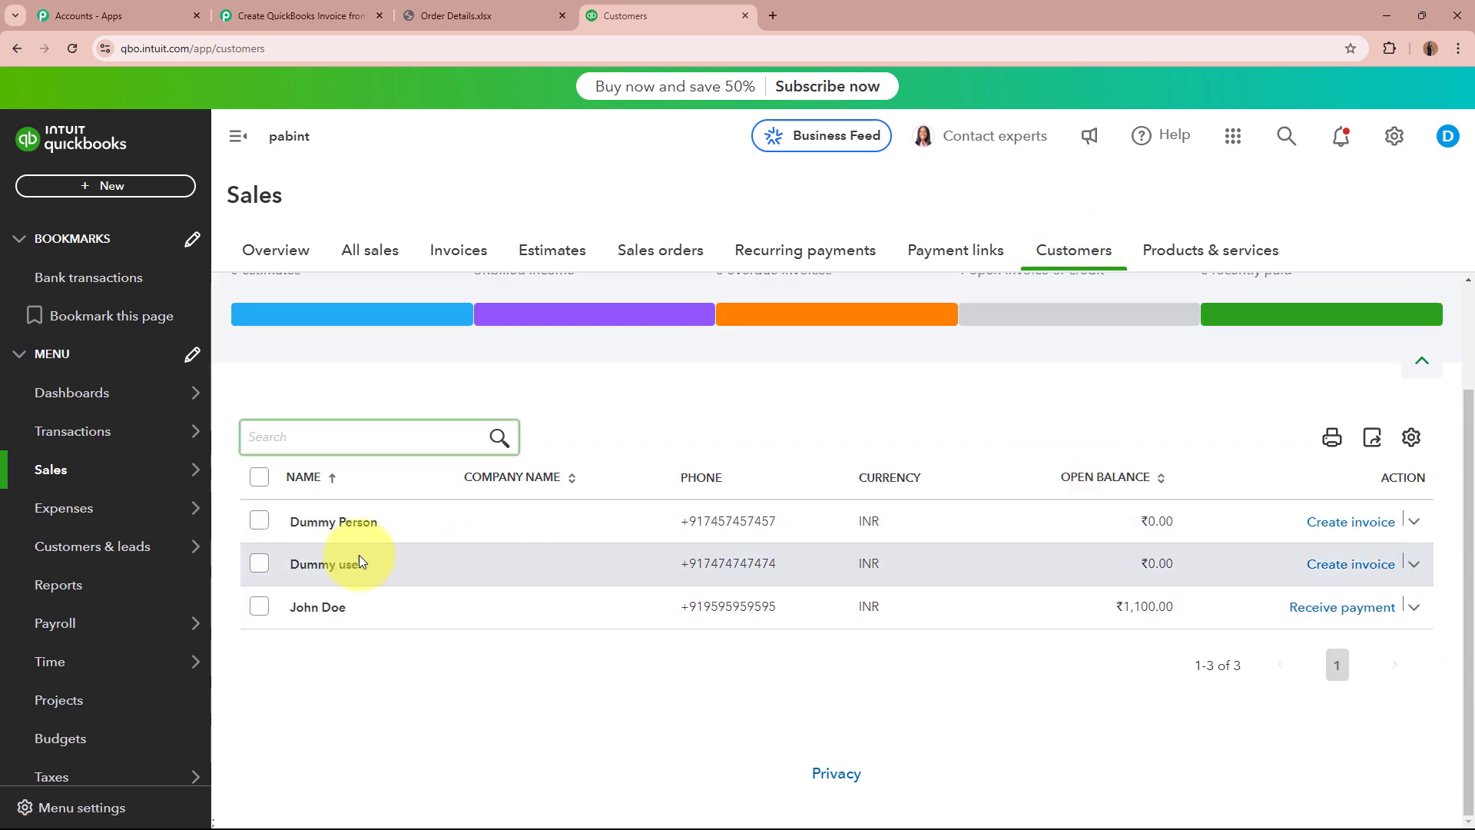
left_click(355, 525)
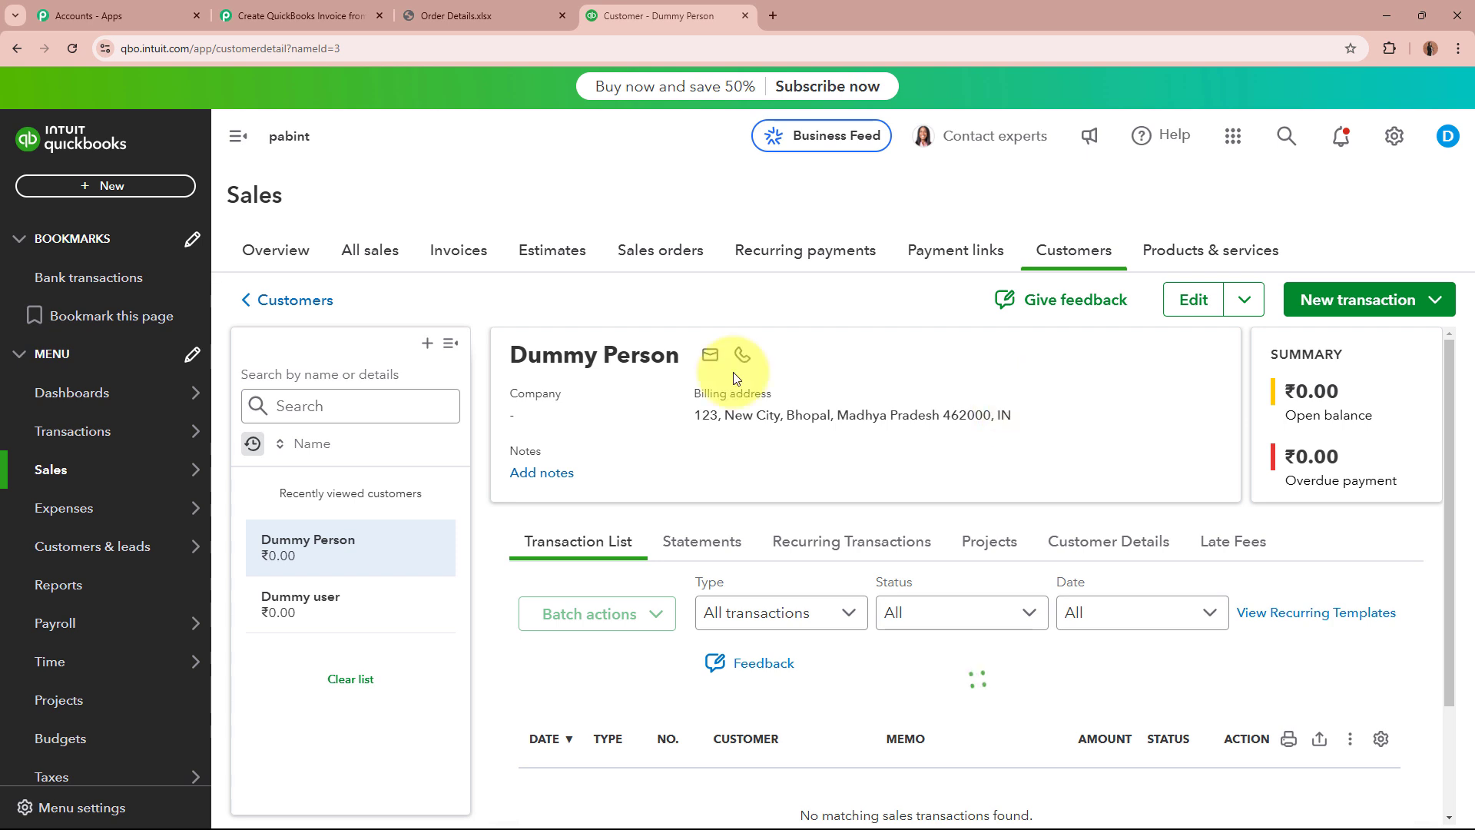
left_click(1120, 540)
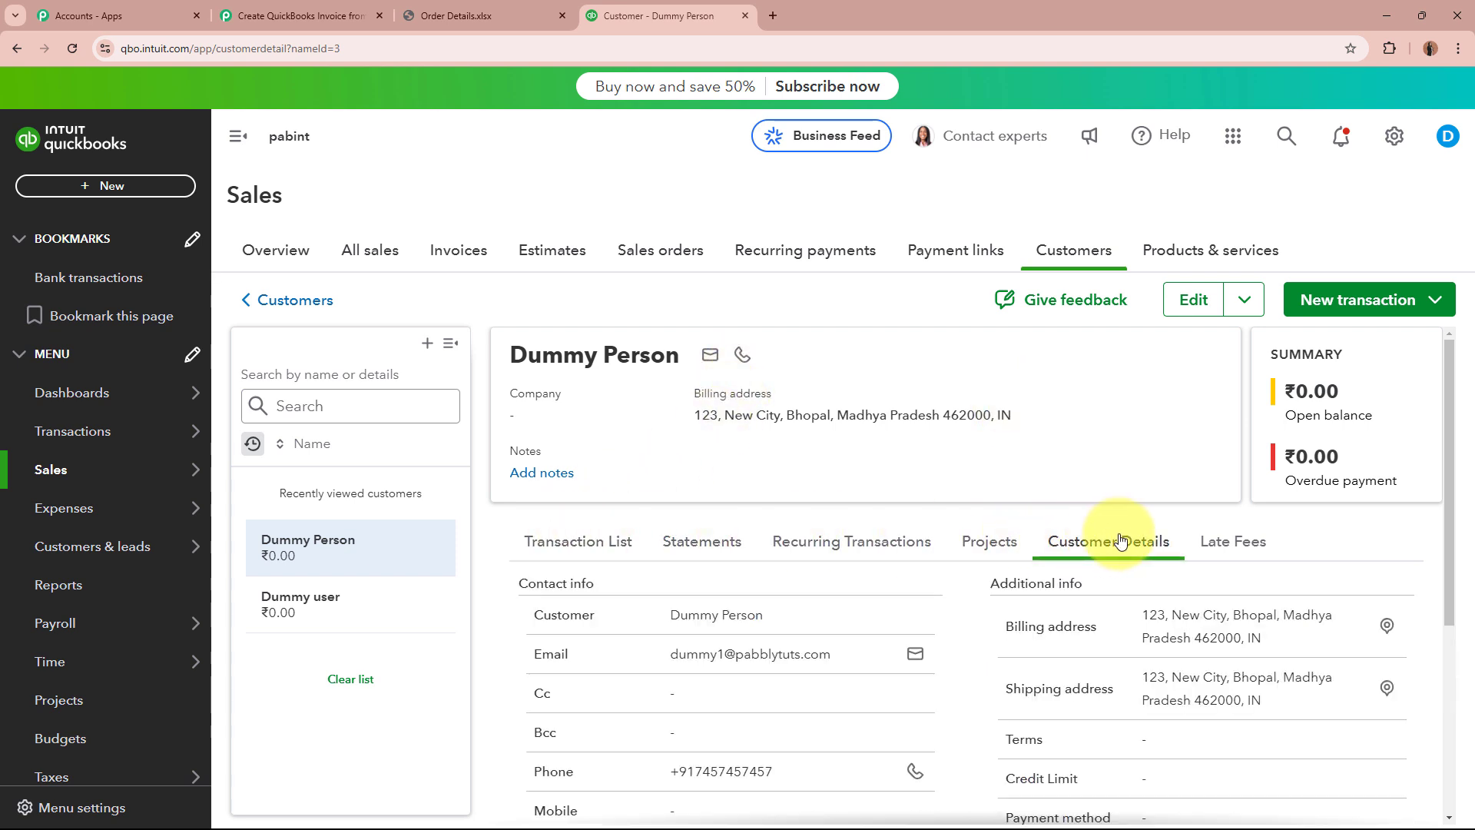
scroll(1110, 431, "down", 2)
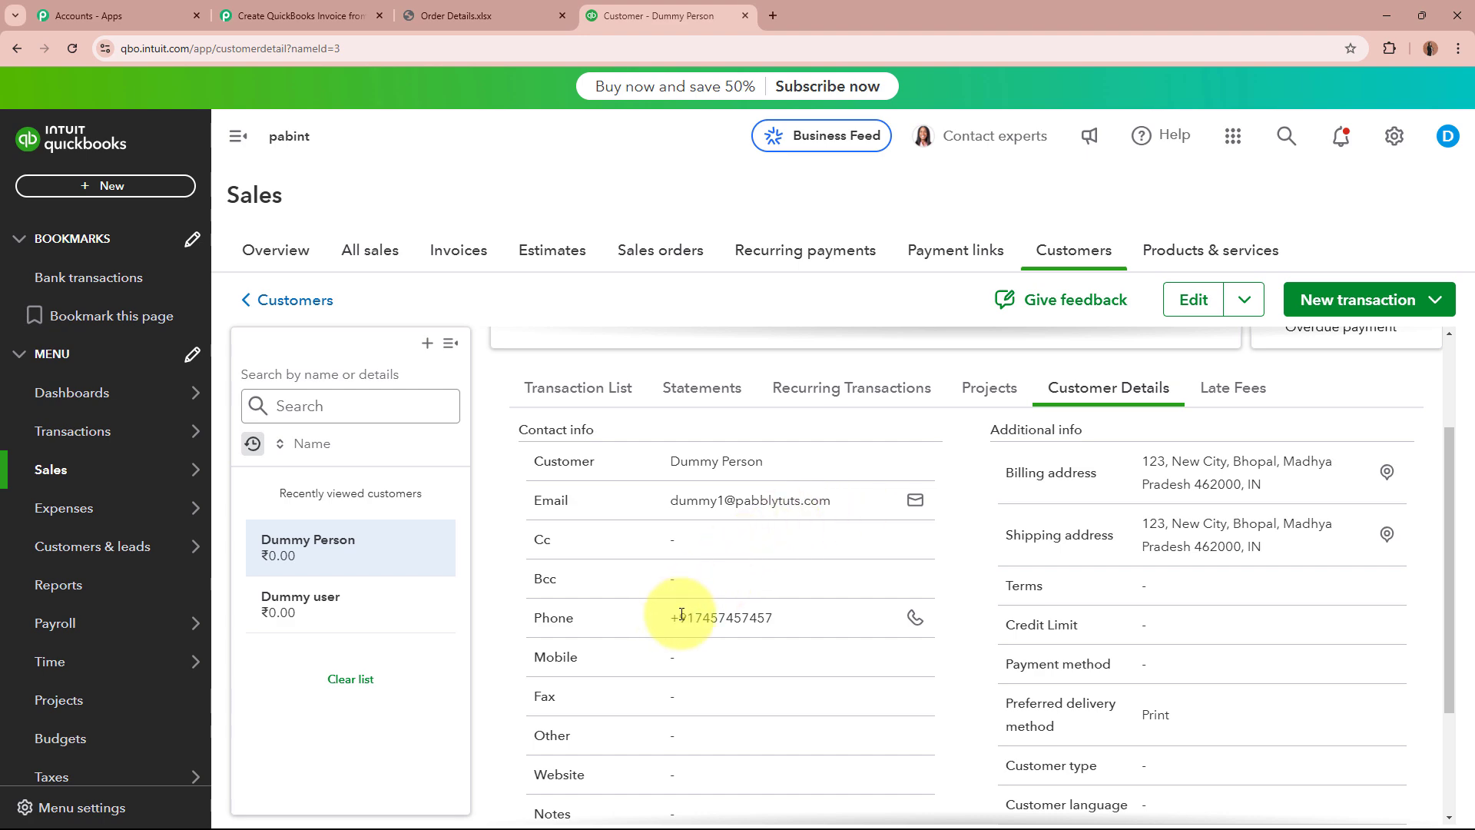
scroll(818, 607, "down", 2)
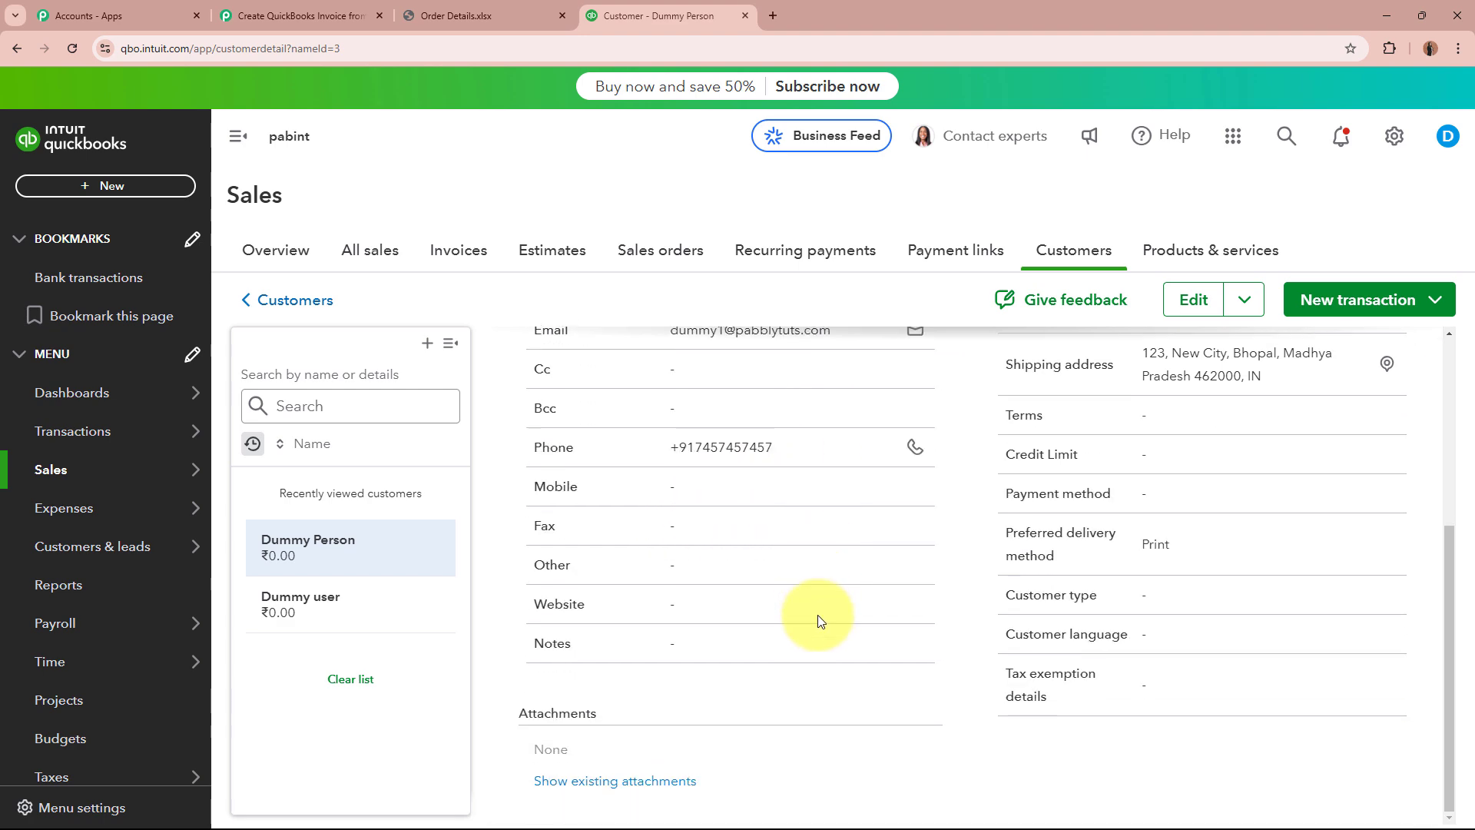
scroll(1042, 641, "up", 2)
scroll(1043, 642, "up", 2)
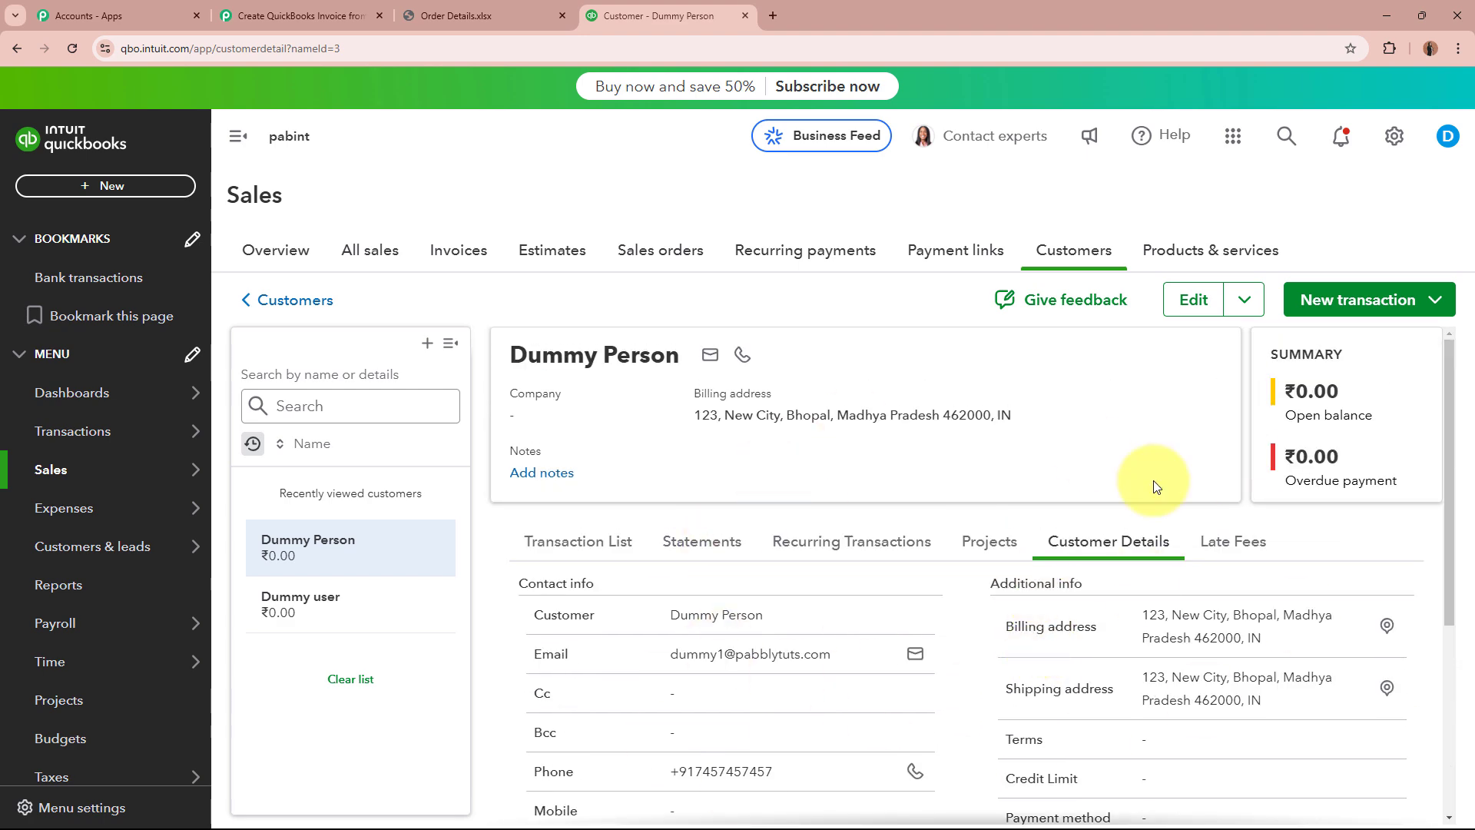
Go back to the customer list and return to the Pabbly workflow
left_click(269, 301)
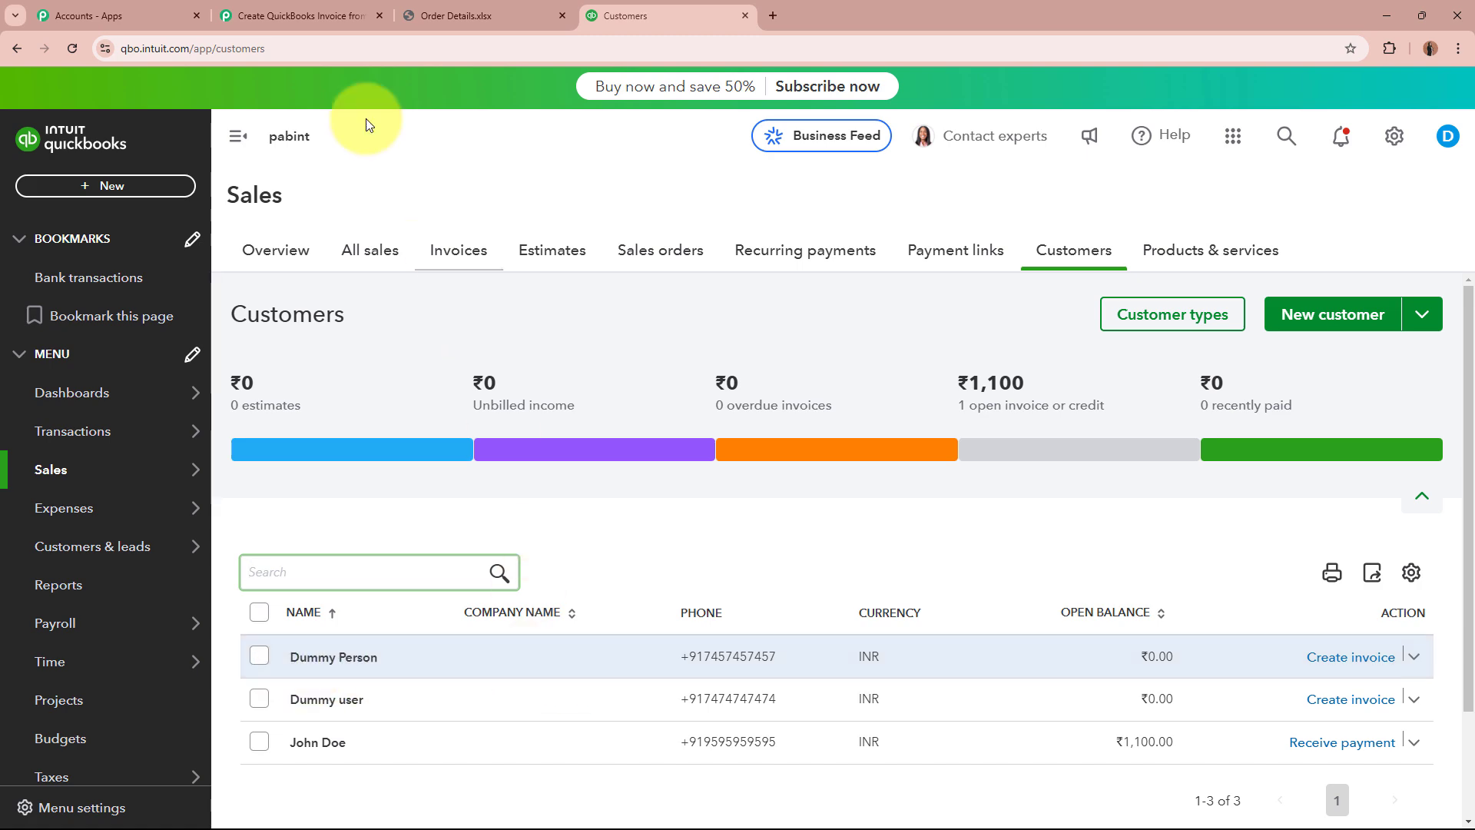
left_click(307, 15)
scroll(236, 446, "down", 5)
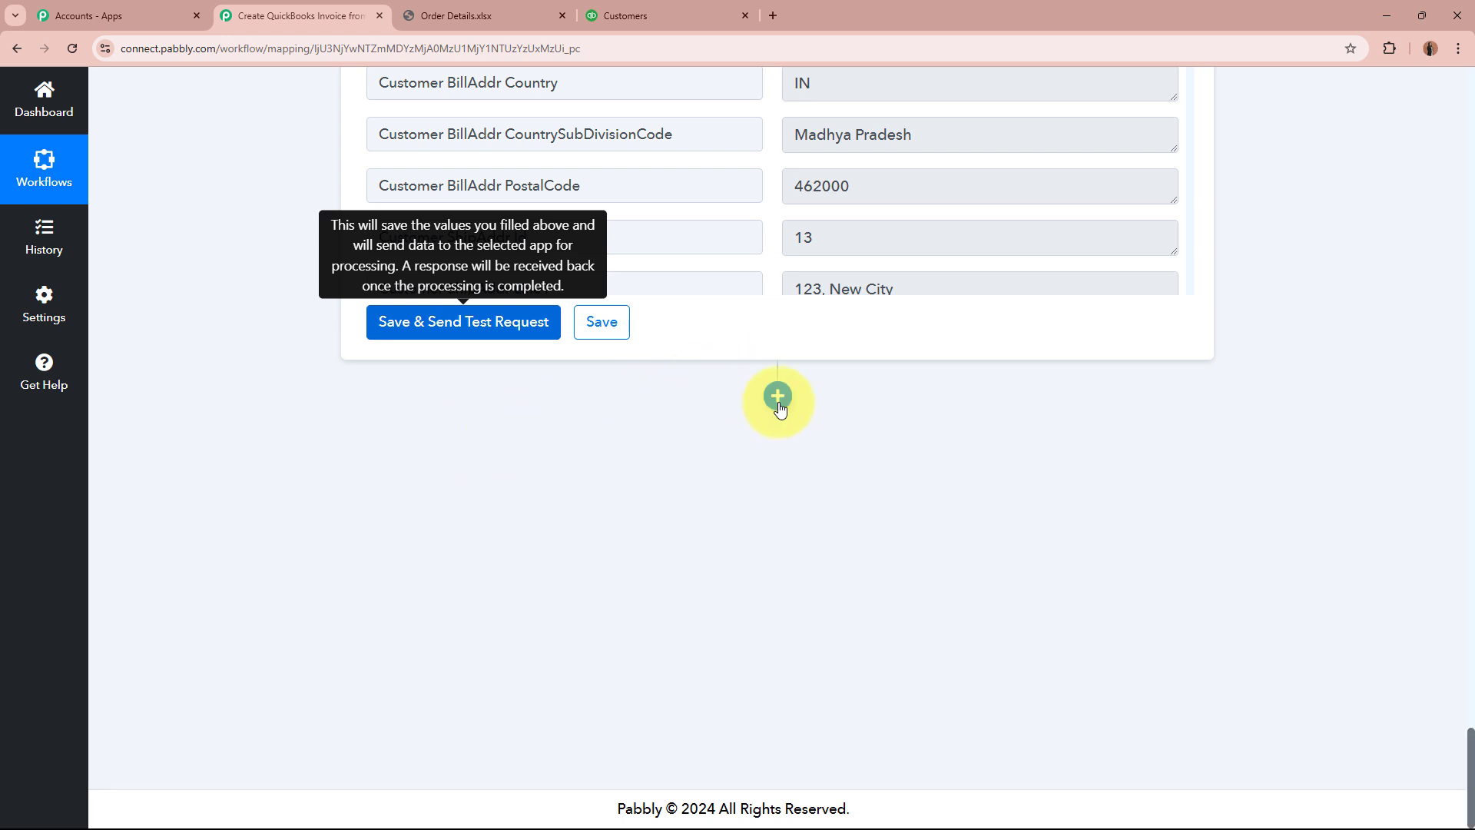
Add a new step below the customer step and choose QuickBooks Online as its app
left_click(778, 398)
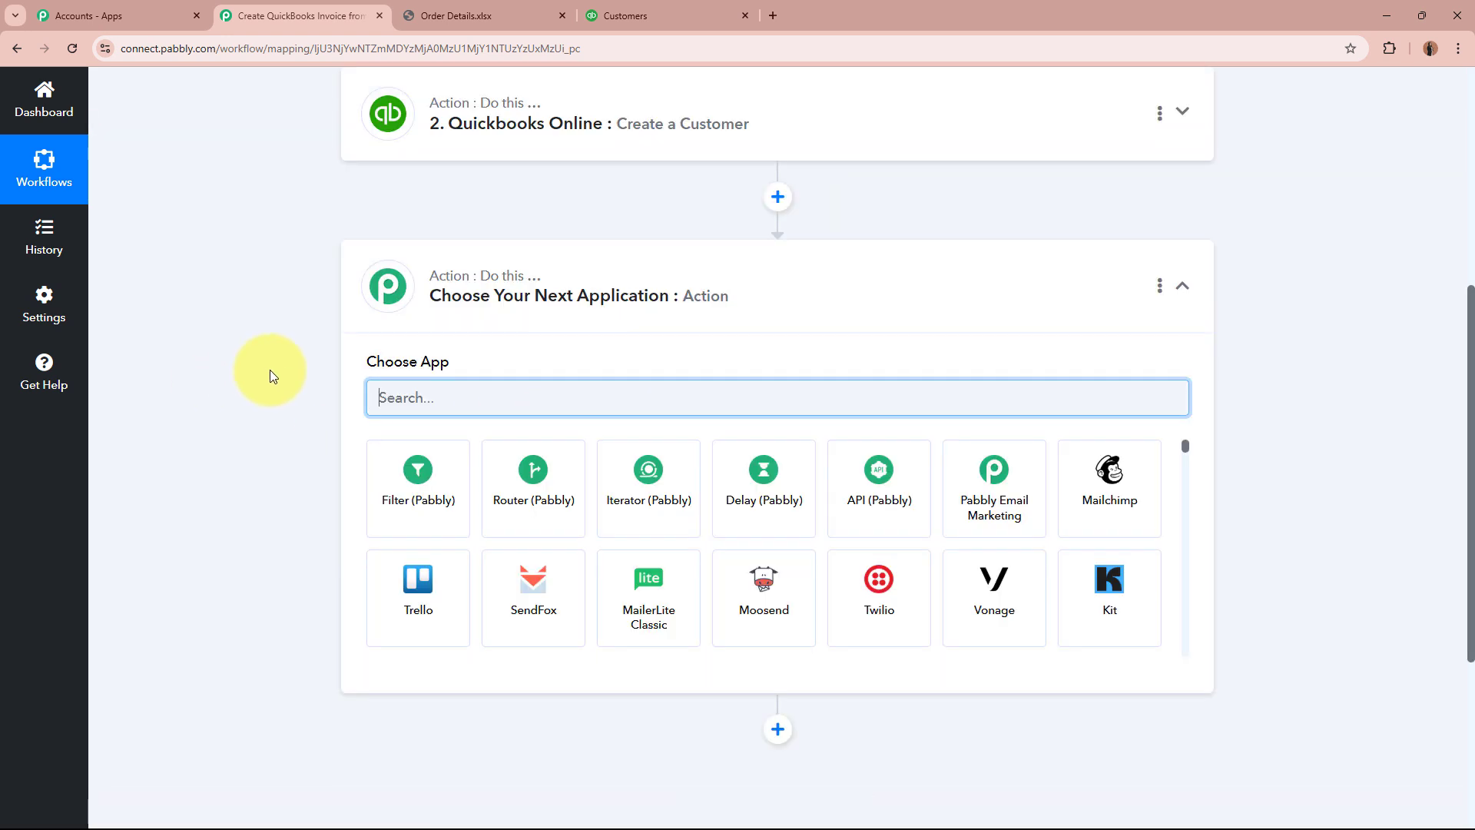
type("Quik")
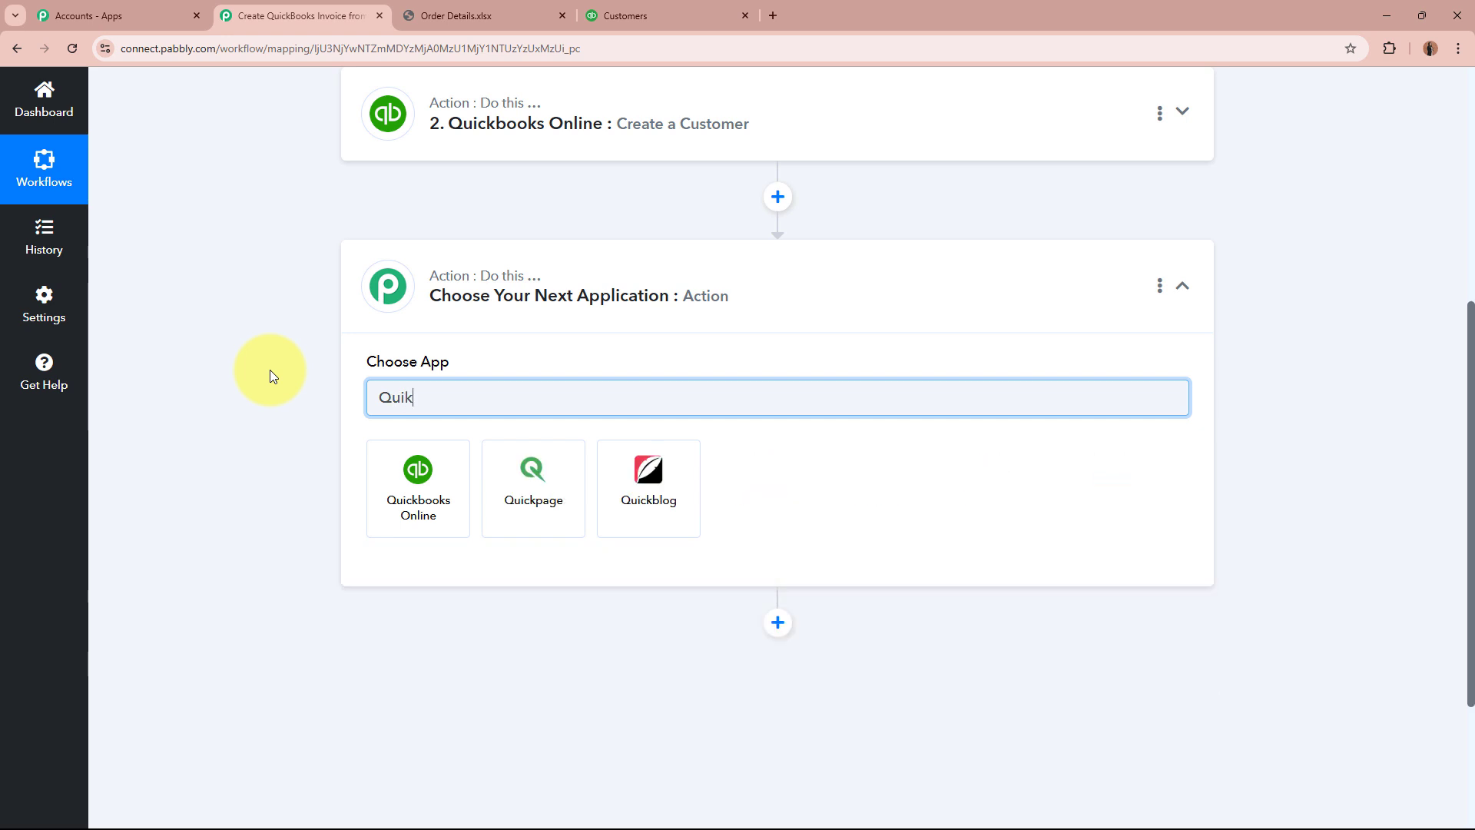
key("BackSpace")
type("ck")
left_click(376, 483)
left_click(645, 16)
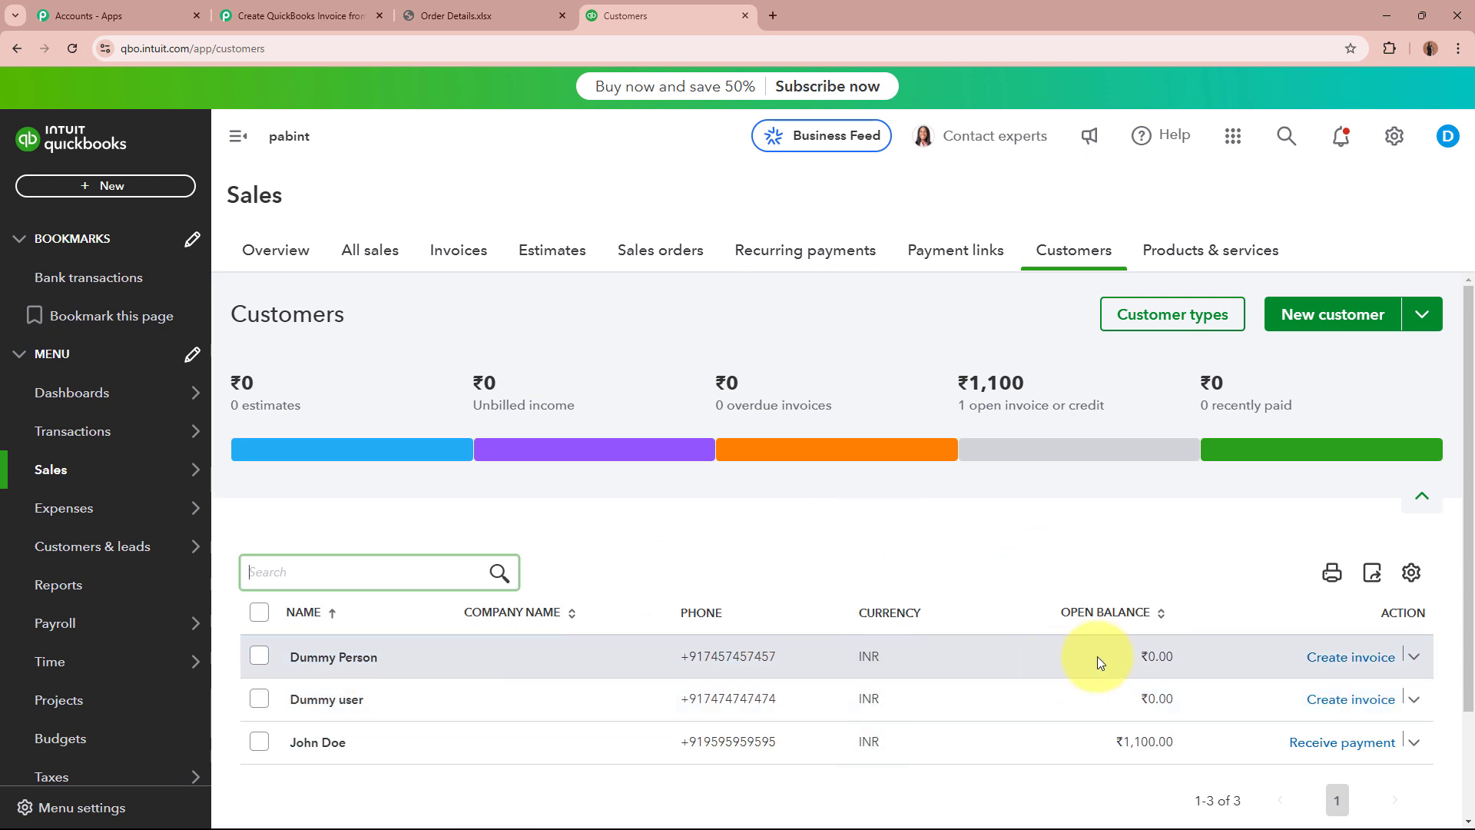
left_click(298, 15)
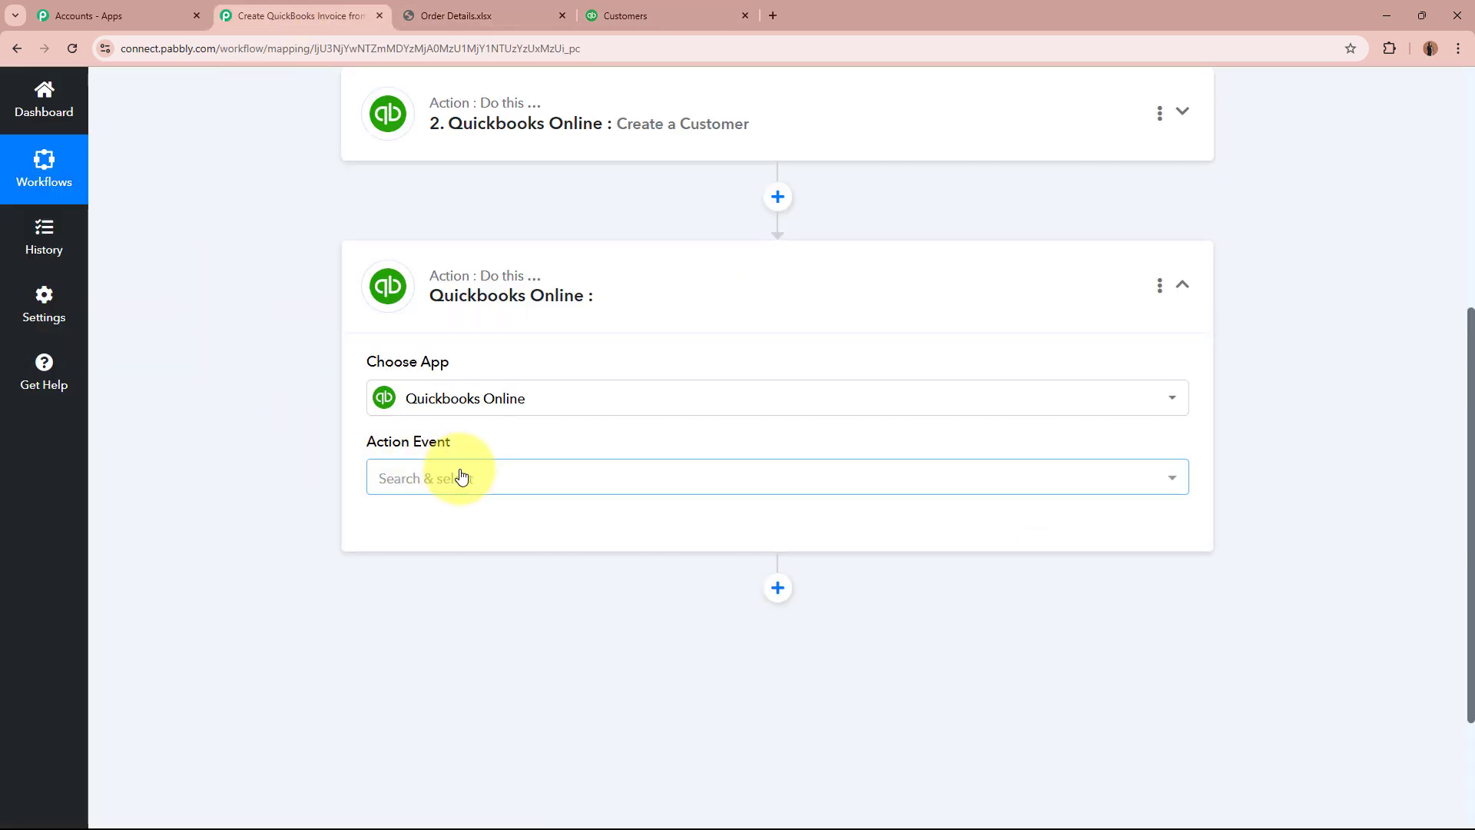
Set the action event to Create an Invoice and save the existing QuickBooks connection
left_click(552, 478)
scroll(538, 355, "down", 2)
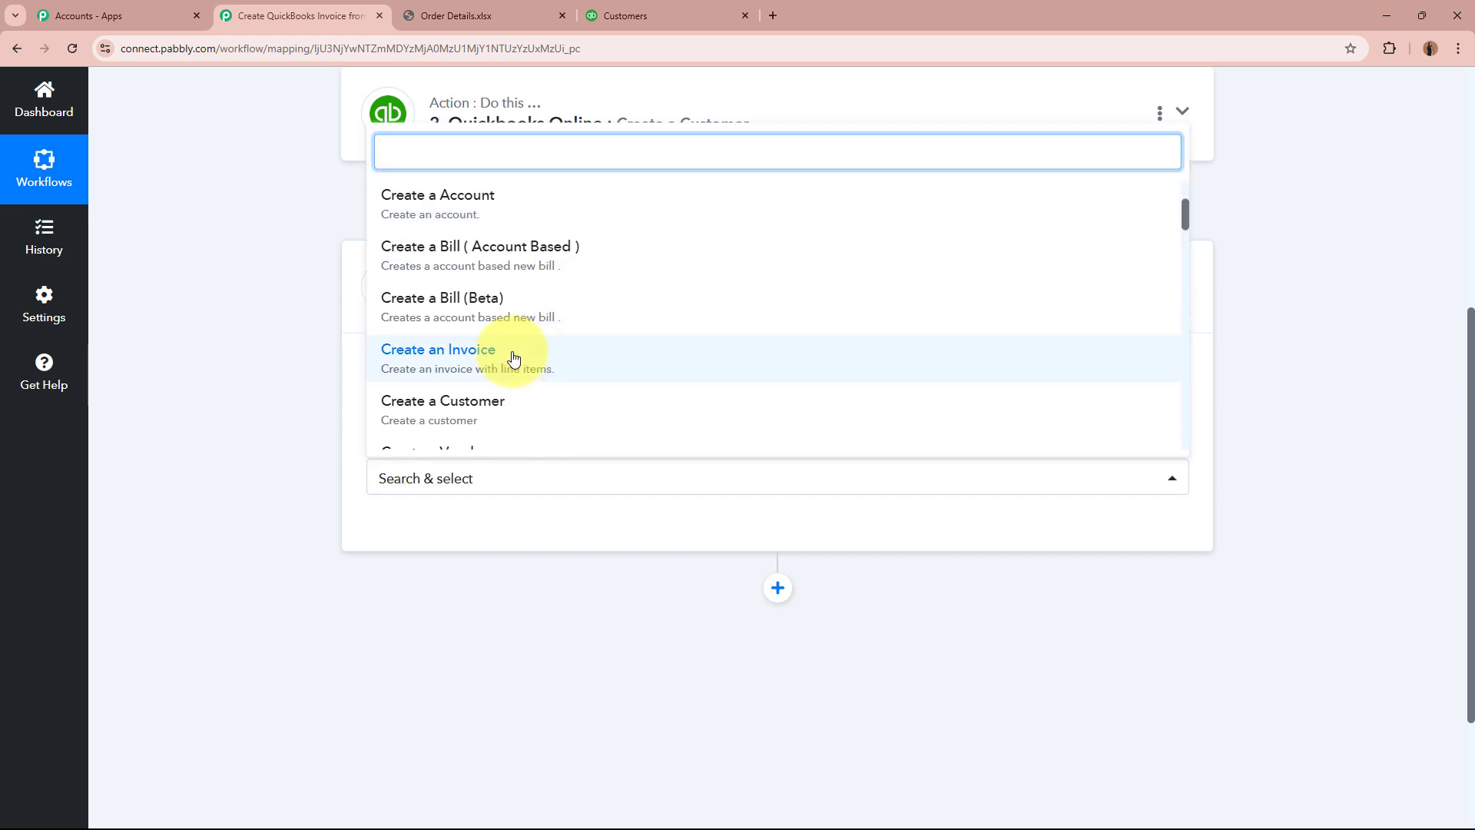
left_click(475, 364)
left_click(426, 530)
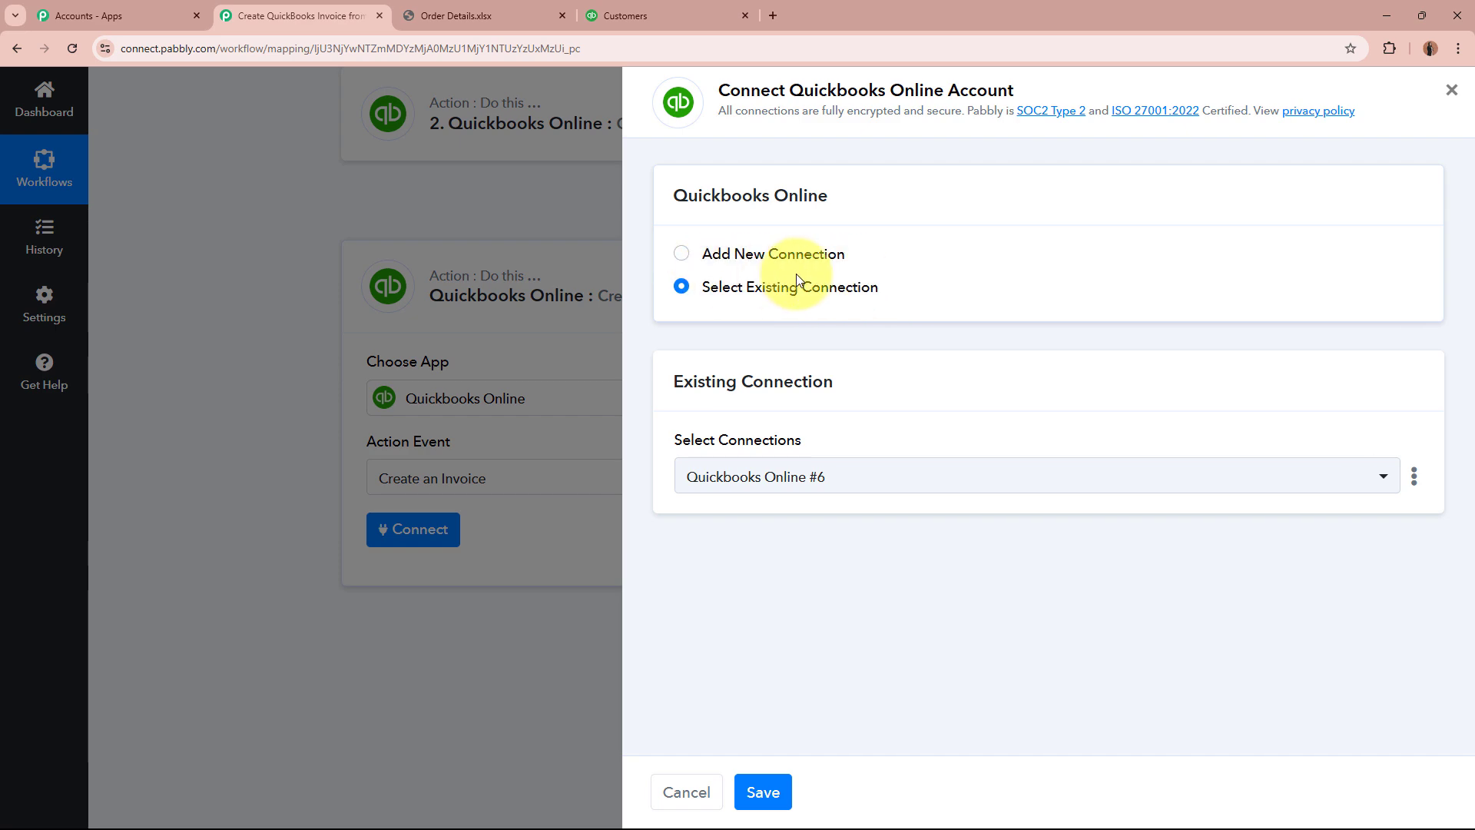
left_click(757, 791)
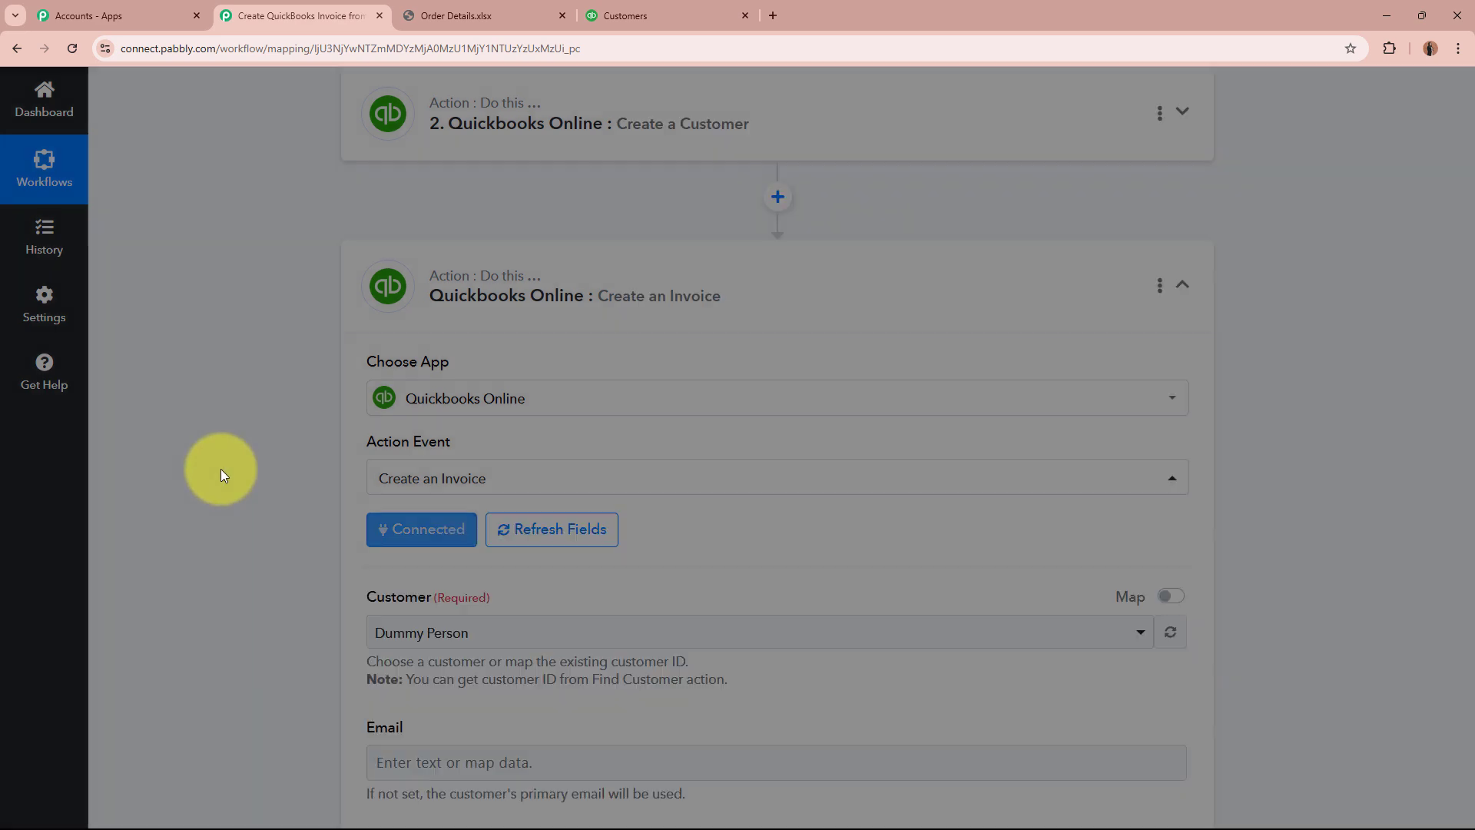
Map the invoice Customer to the Customer Id from the create-customer step
scroll(606, 376, "down", 2)
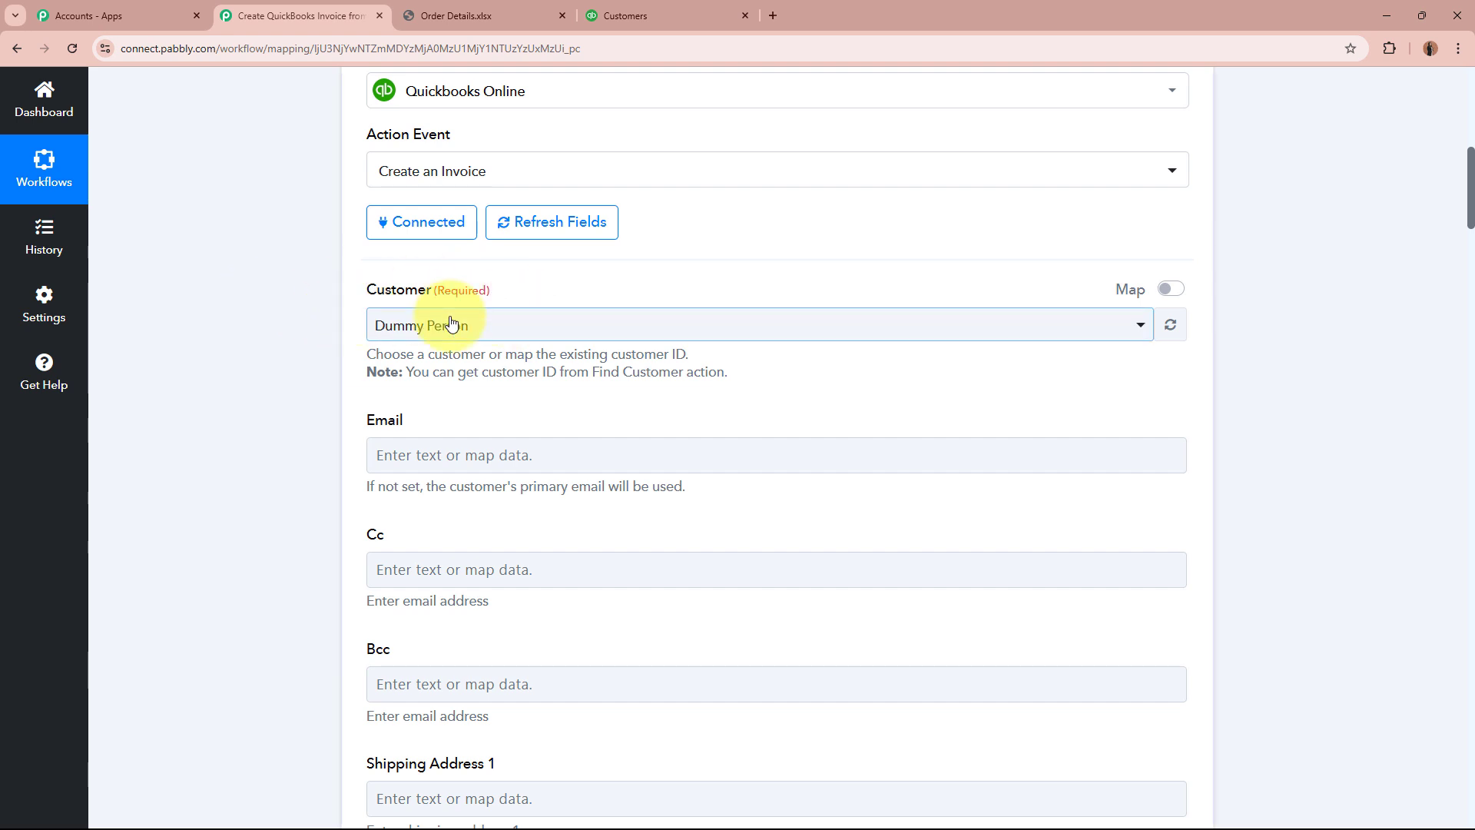
scroll(449, 313, "up", 6)
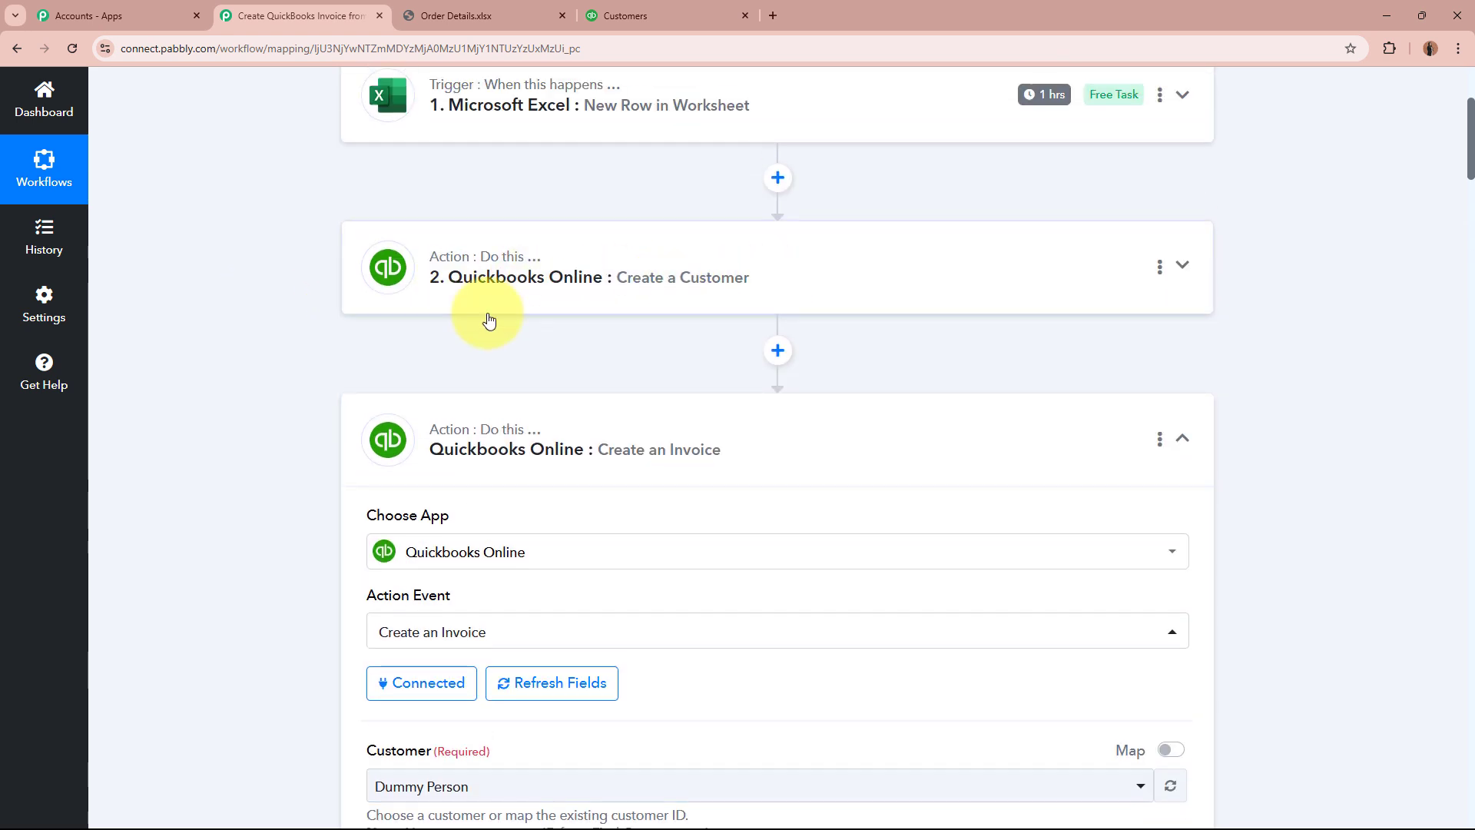
scroll(237, 407, "down", 1)
scroll(238, 407, "down", 6)
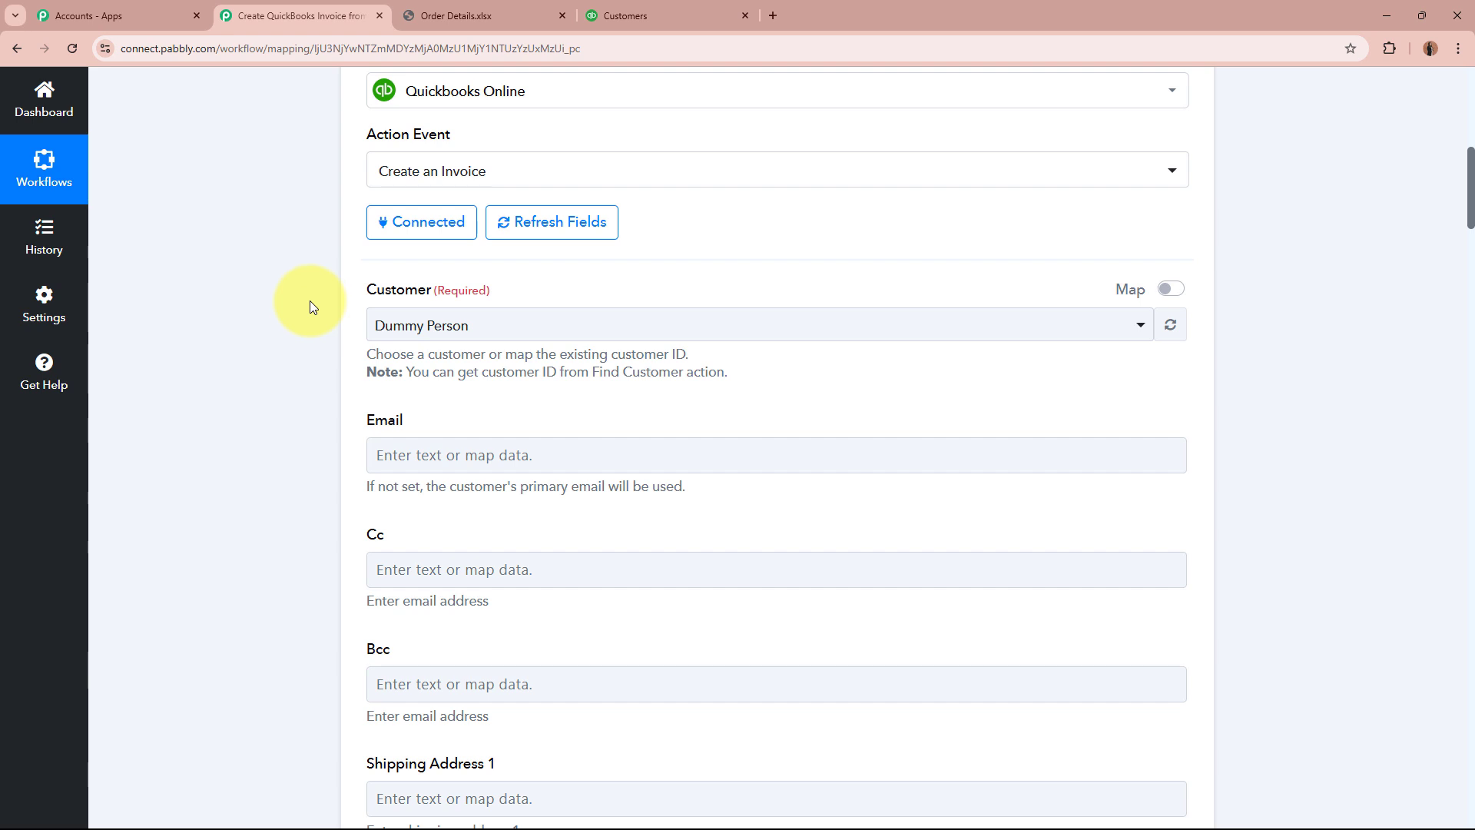
left_click(1170, 290)
left_click(525, 326)
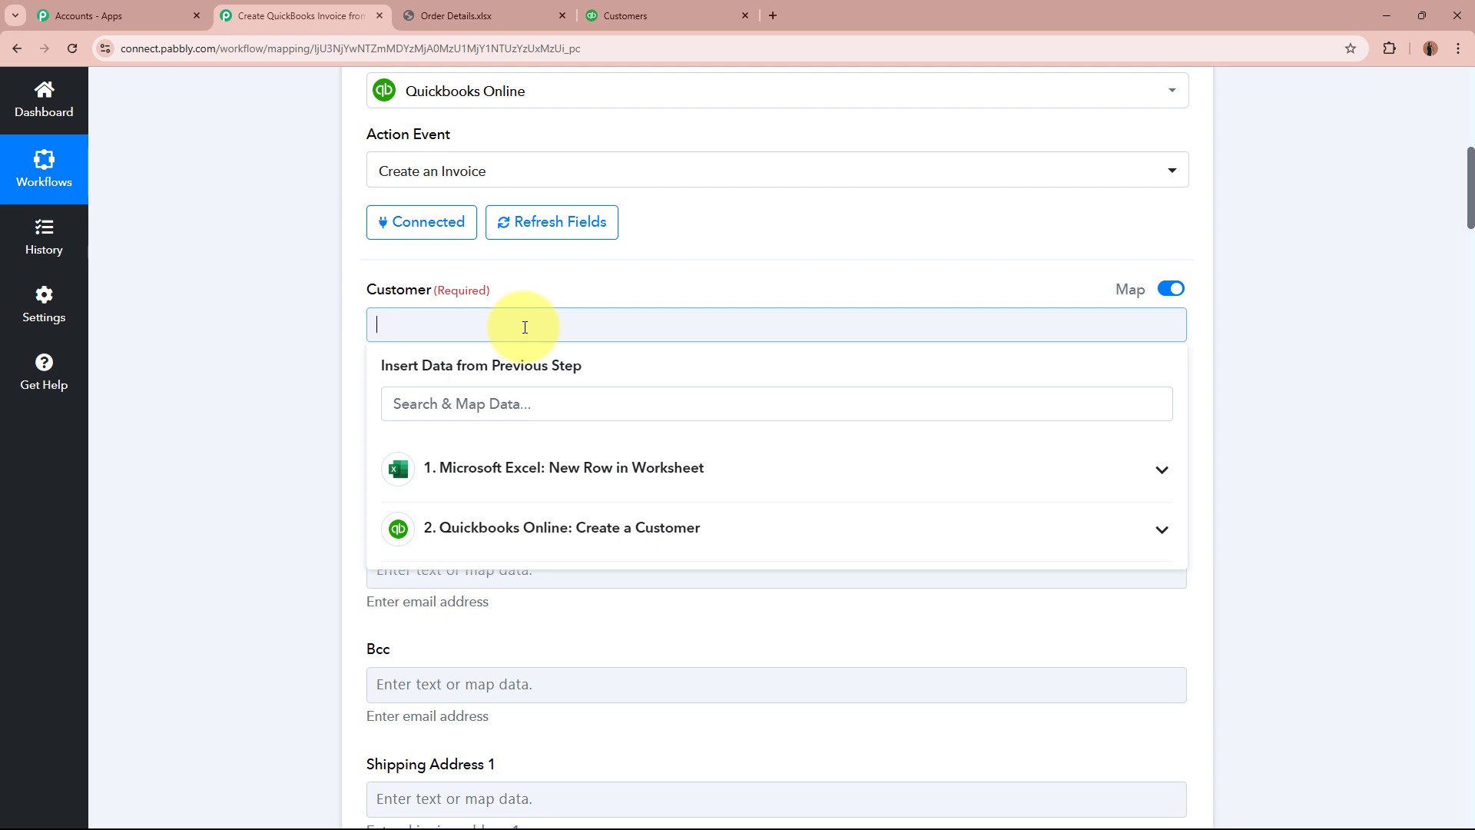
left_click(537, 402)
type("id")
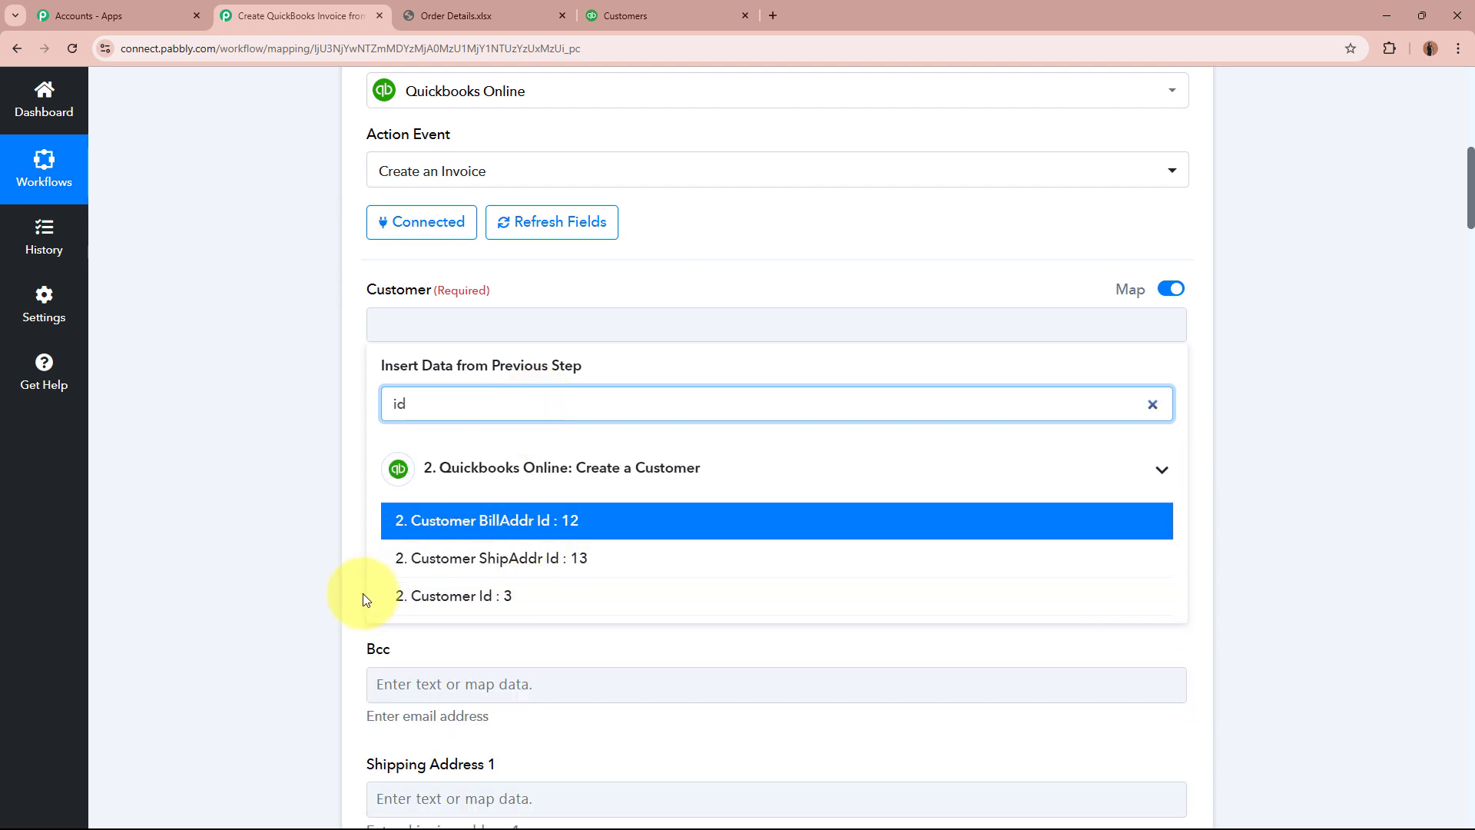
left_click(503, 606)
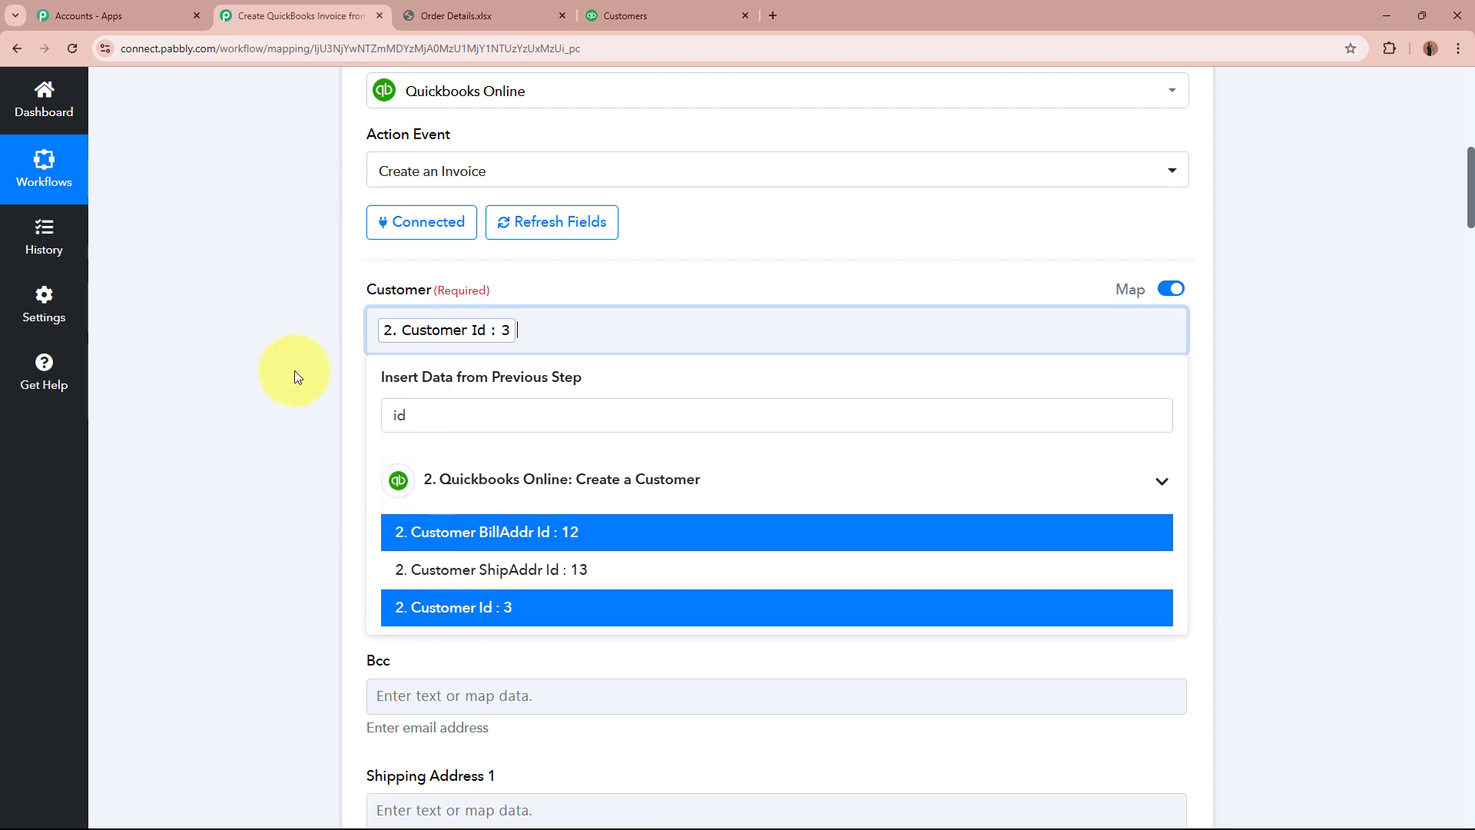
left_click(273, 357)
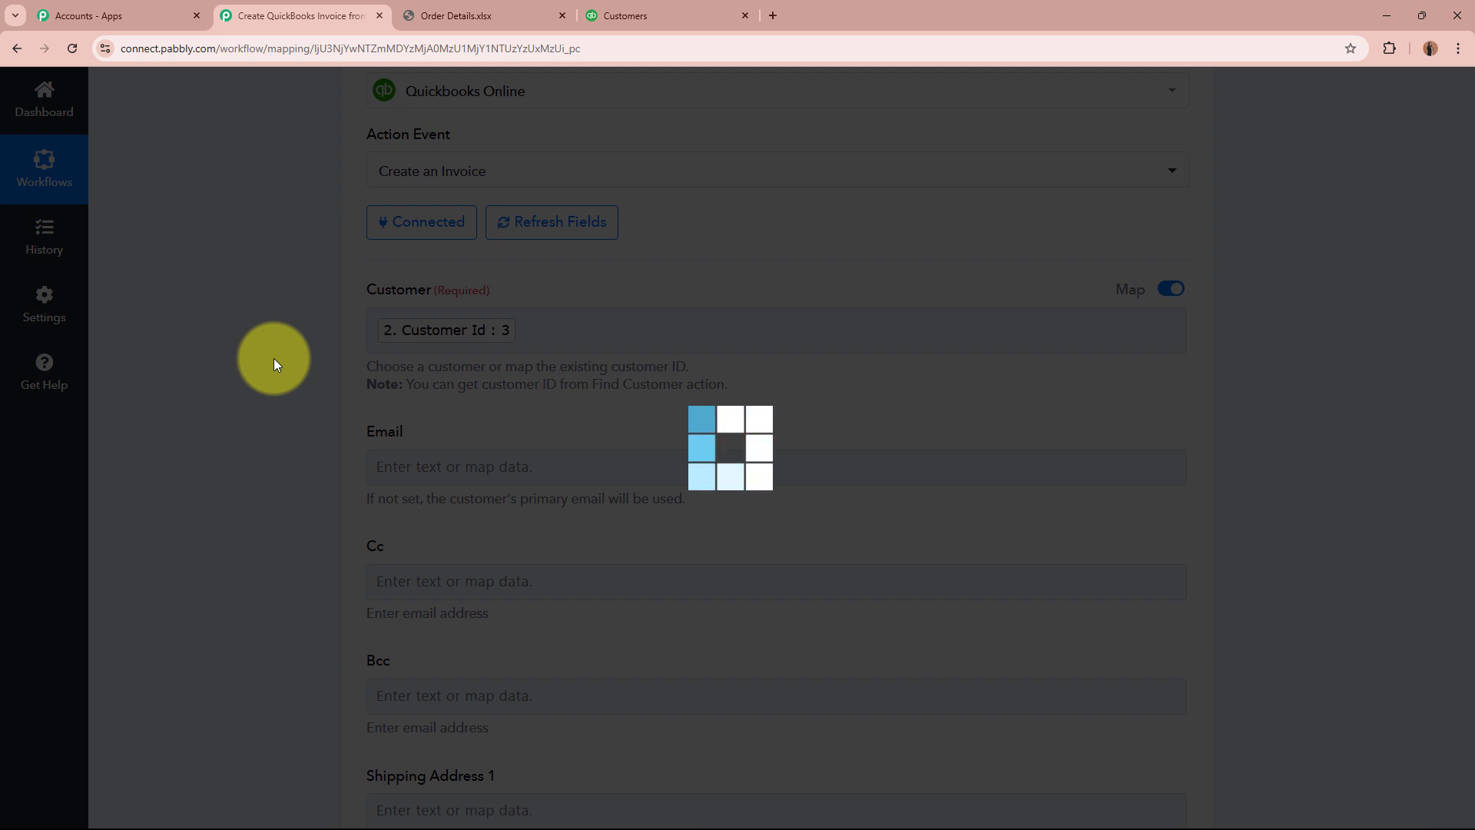
Map the Due Date to the Excel row's date, 15/01/2025
scroll(428, 315, "down", 2)
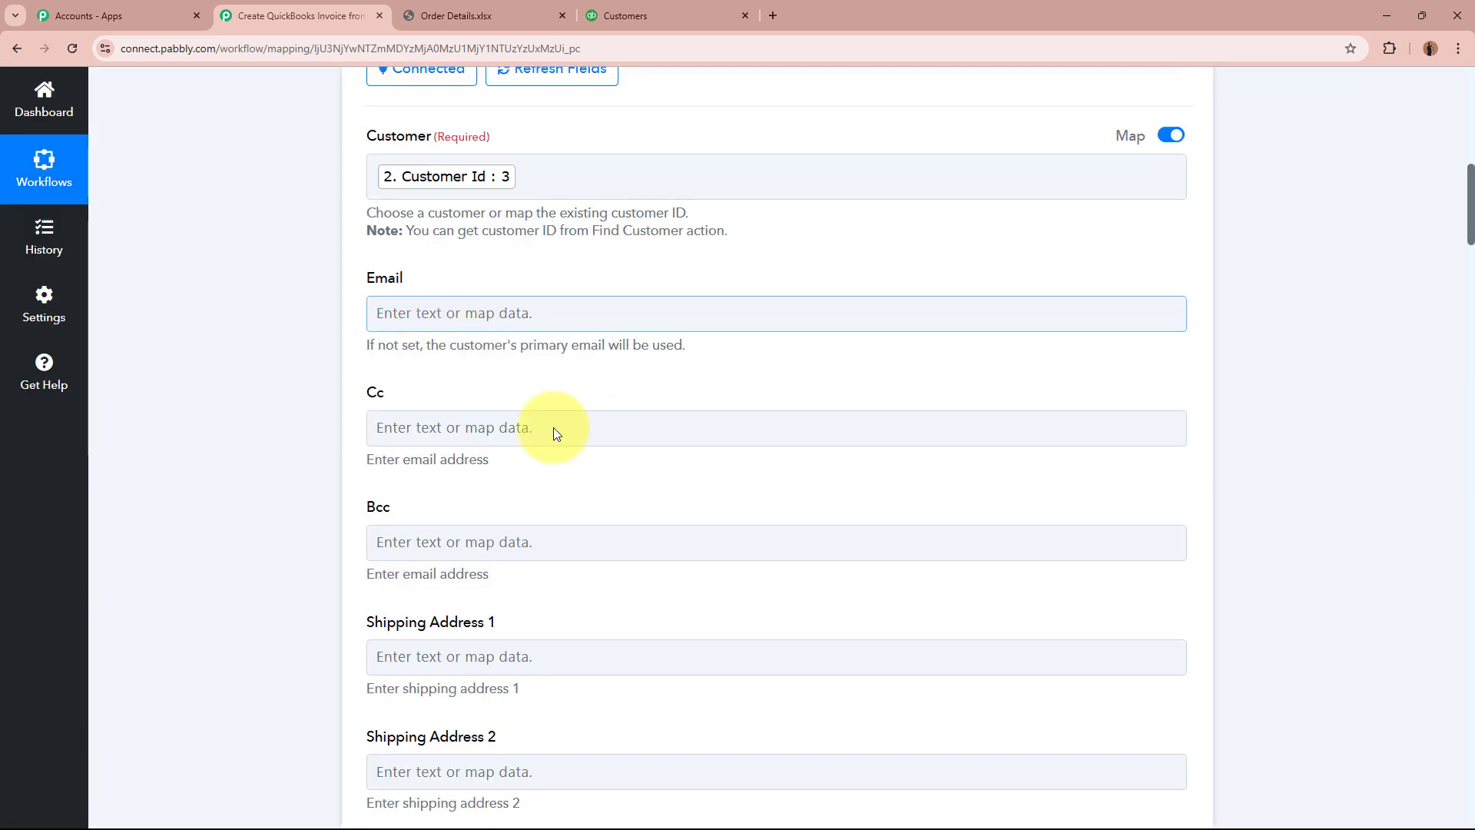
left_click(841, 667)
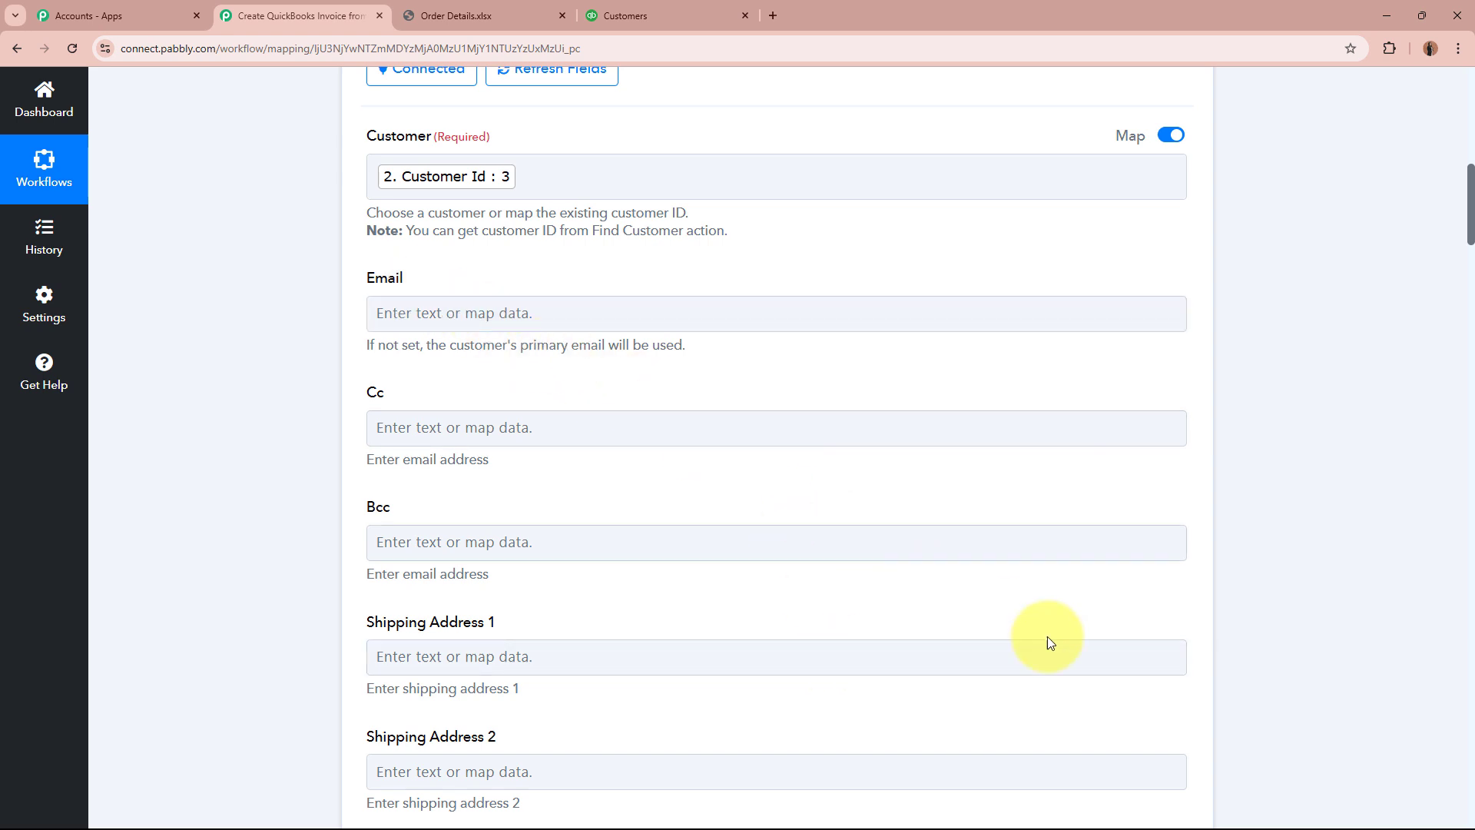
left_click(1116, 599)
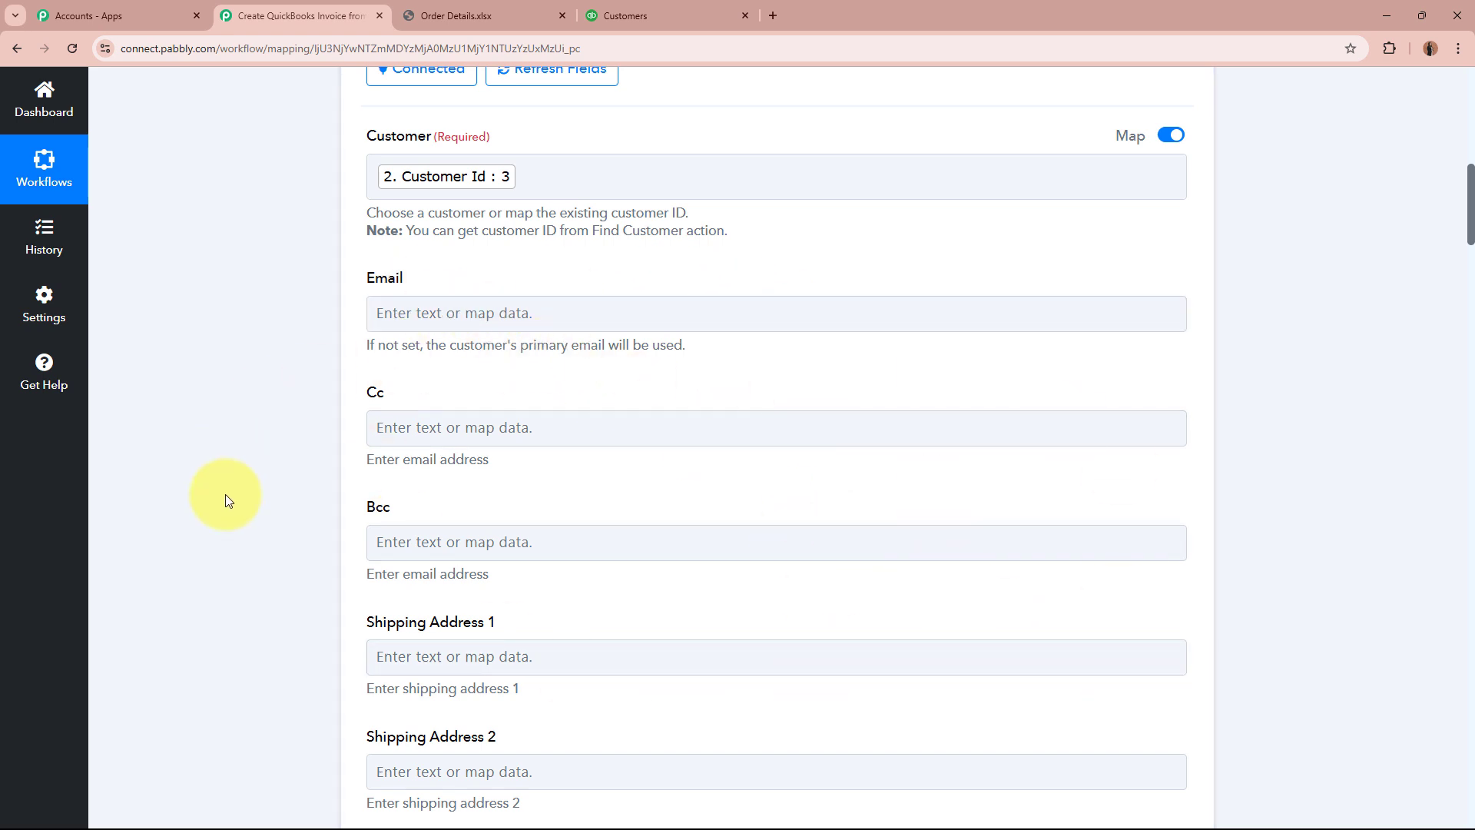
scroll(225, 501, "down", 10)
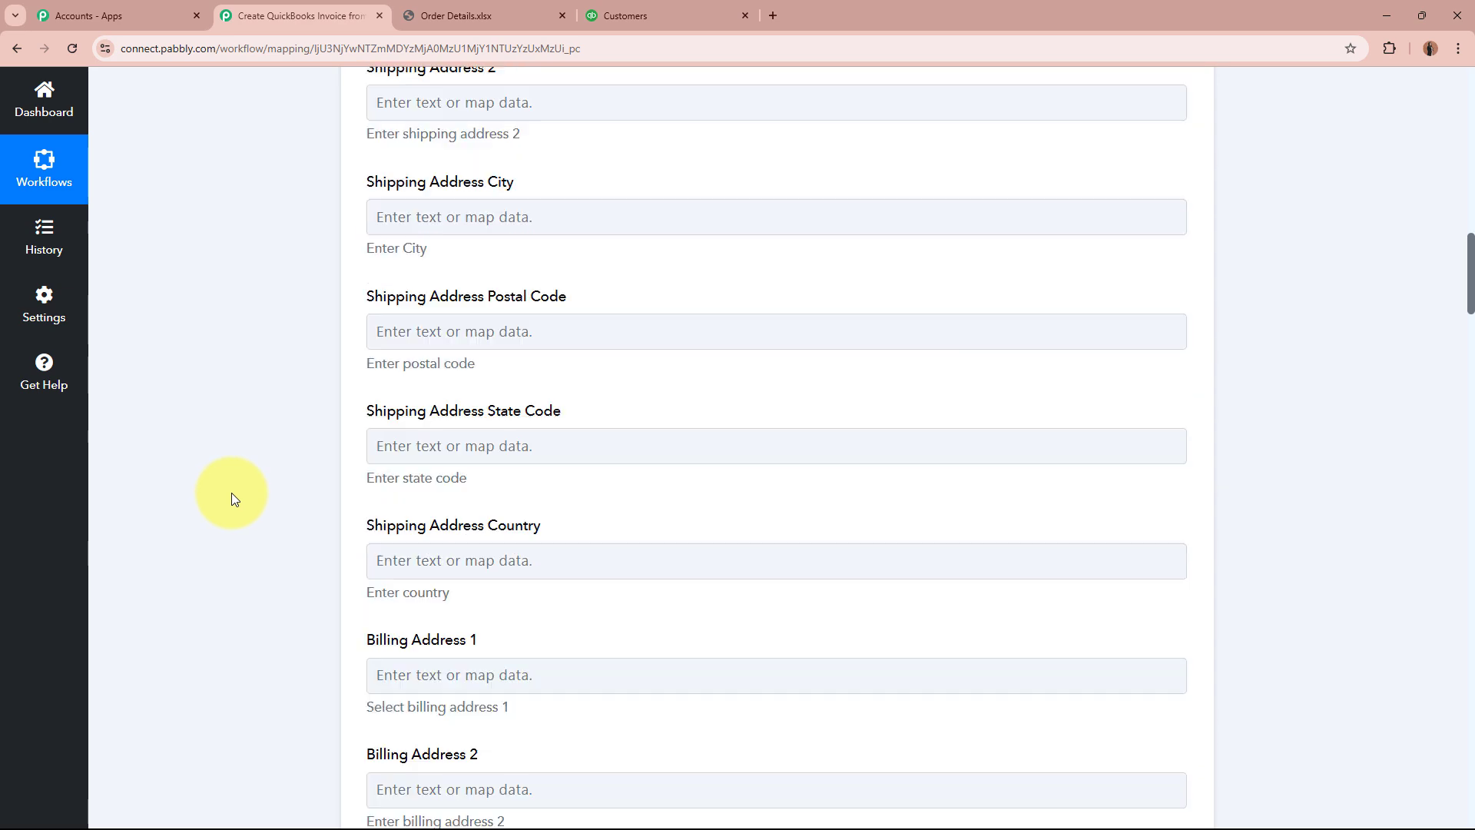
scroll(232, 495, "down", 14)
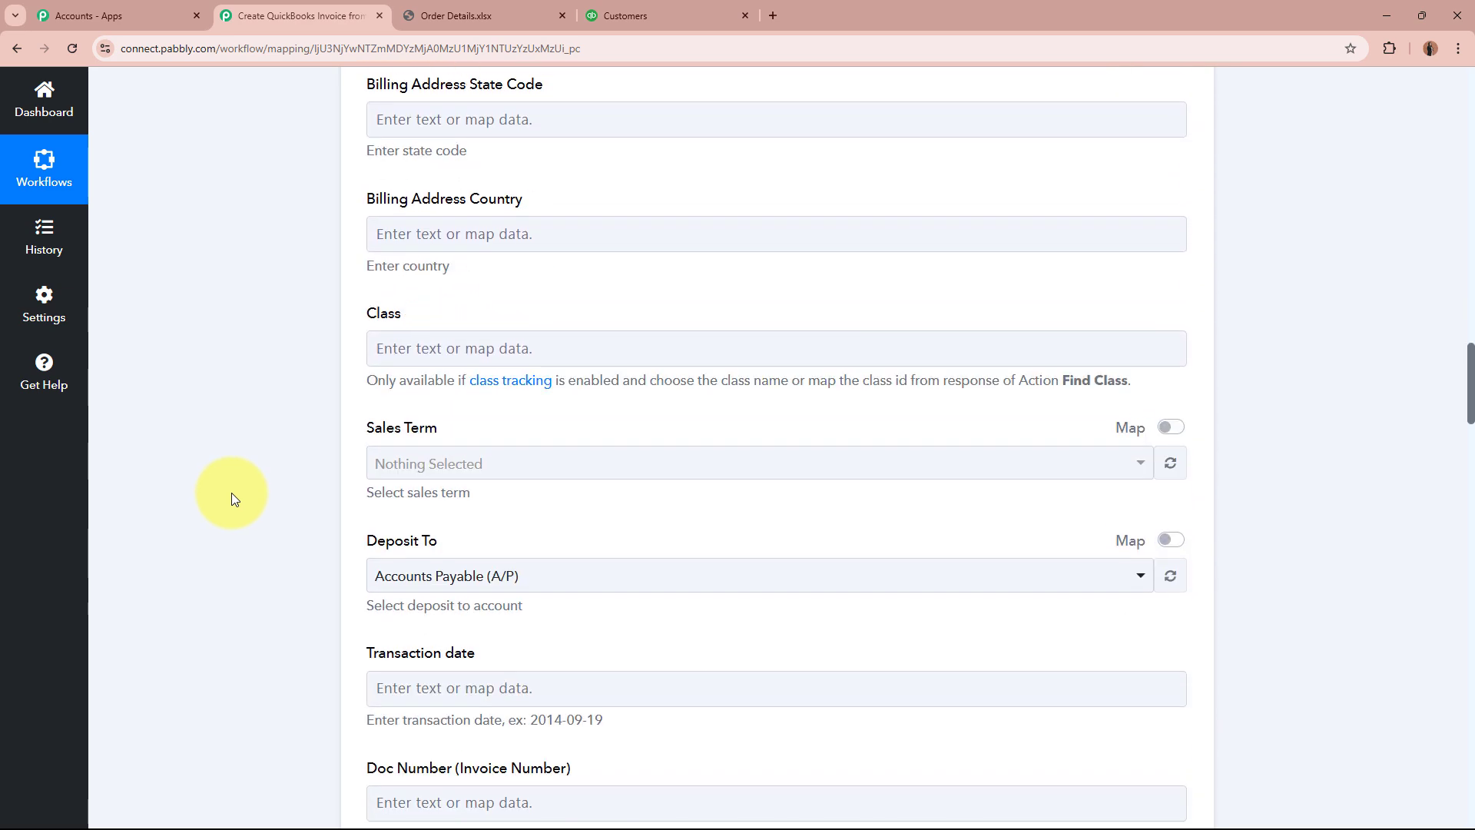
scroll(232, 492, "down", 2)
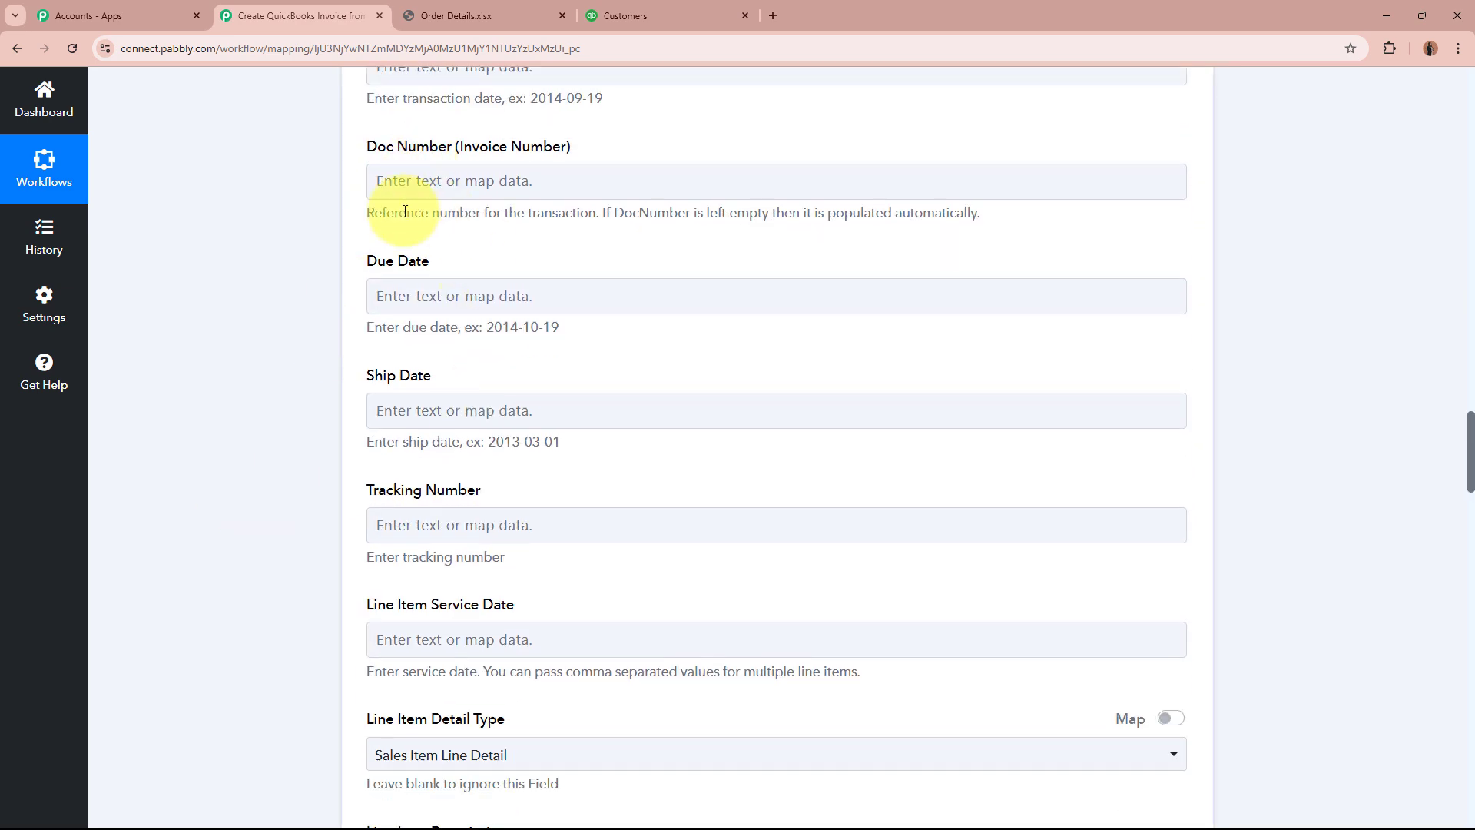
left_click(499, 298)
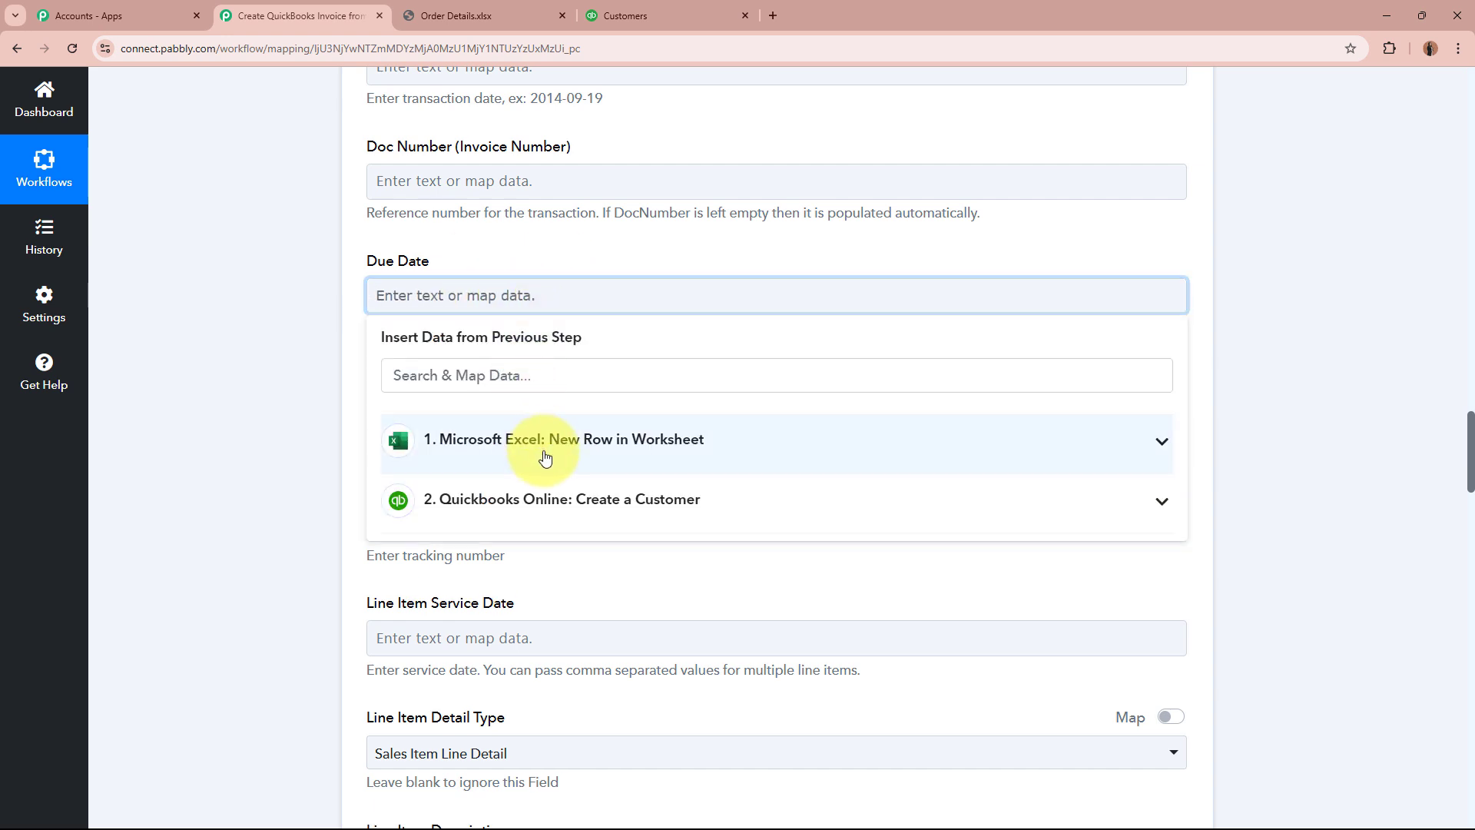
left_click(544, 457)
left_click(543, 534)
left_click(310, 396)
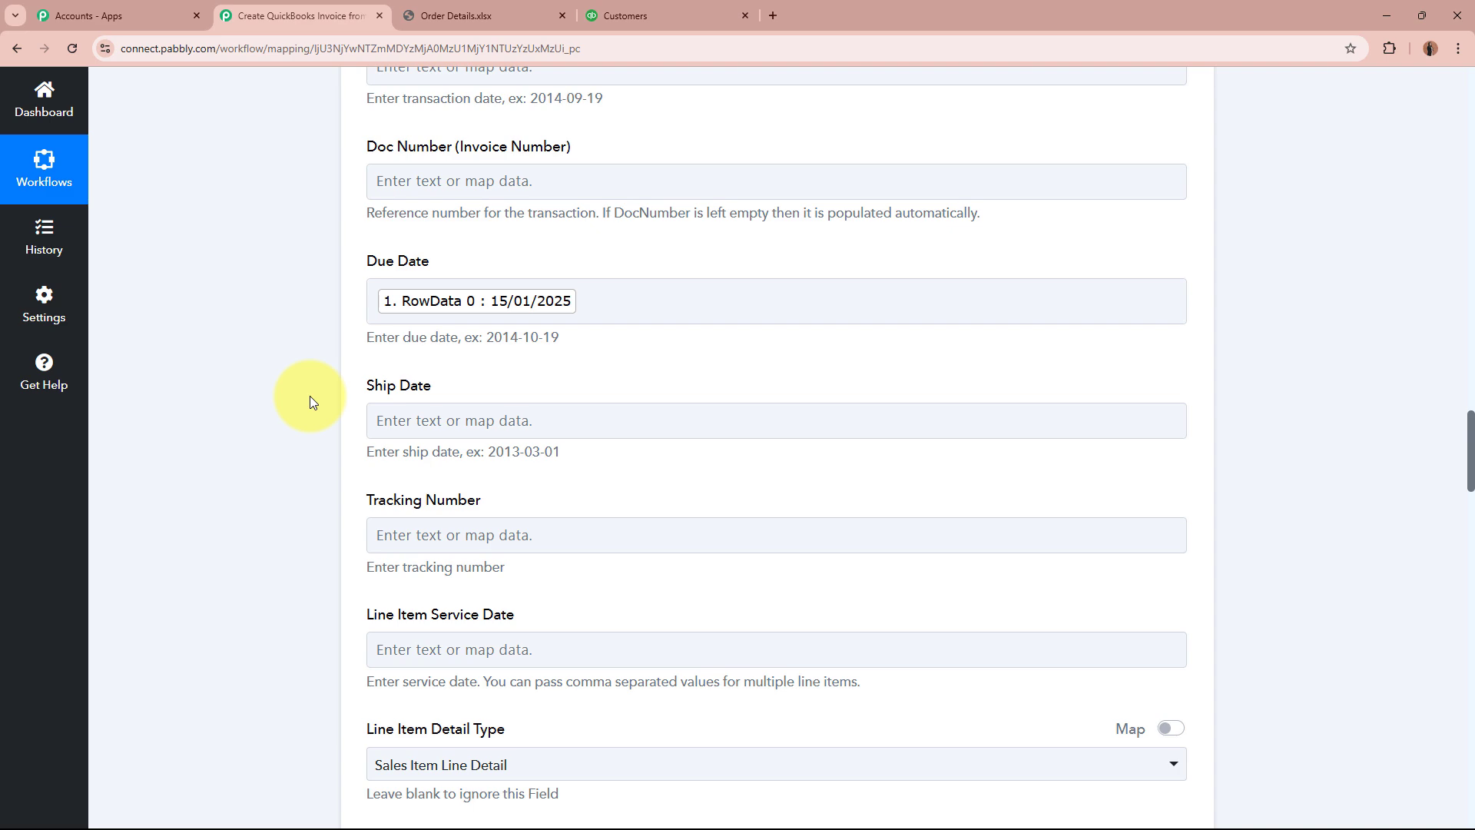
Keep Sales Item Line Detail as the line type and map the description to Smart Phone
scroll(309, 399, "down", 5)
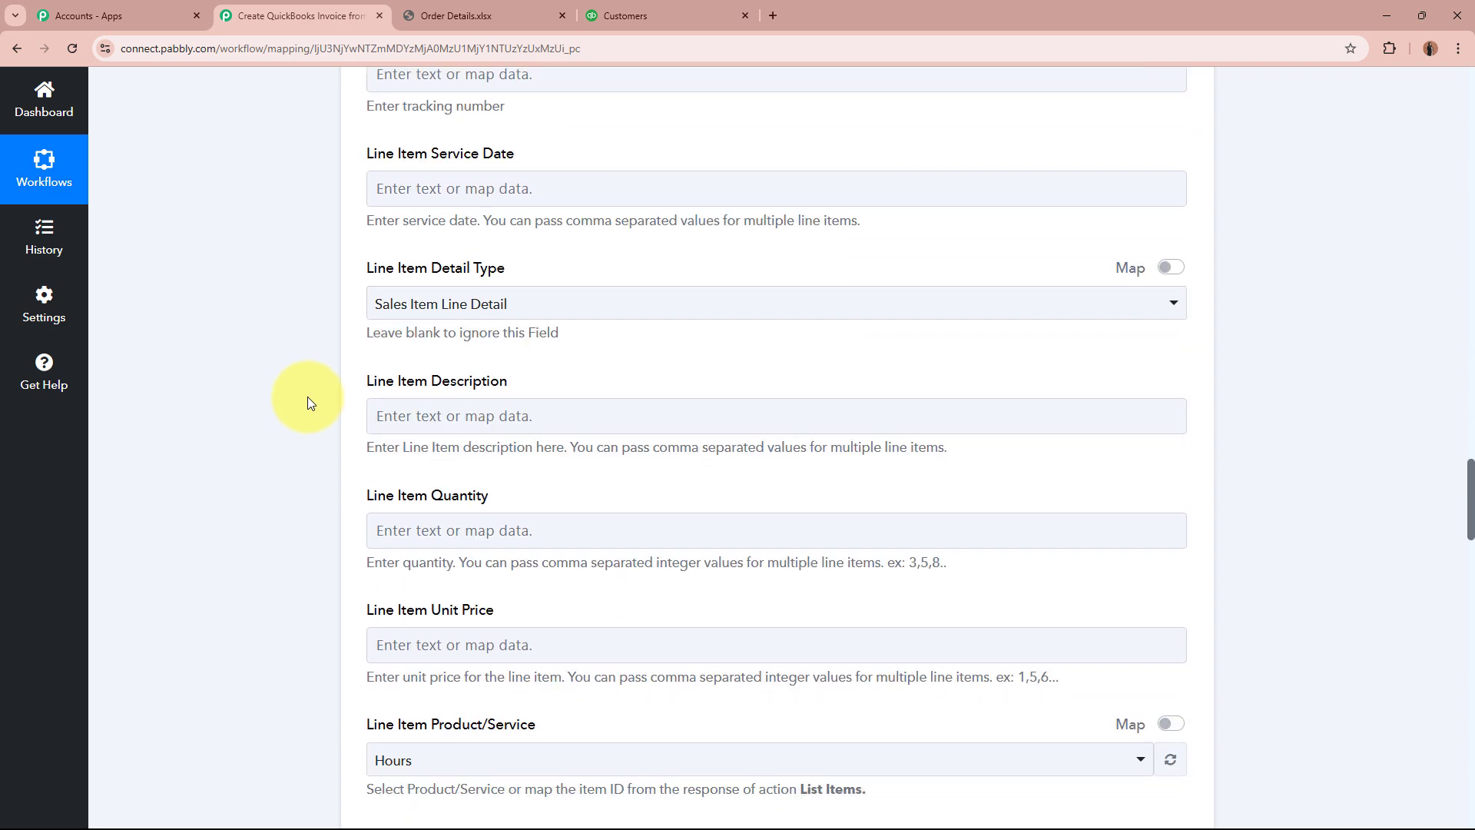
scroll(307, 394, "up", 2)
scroll(306, 395, "down", 2)
left_click(389, 304)
left_click(414, 394)
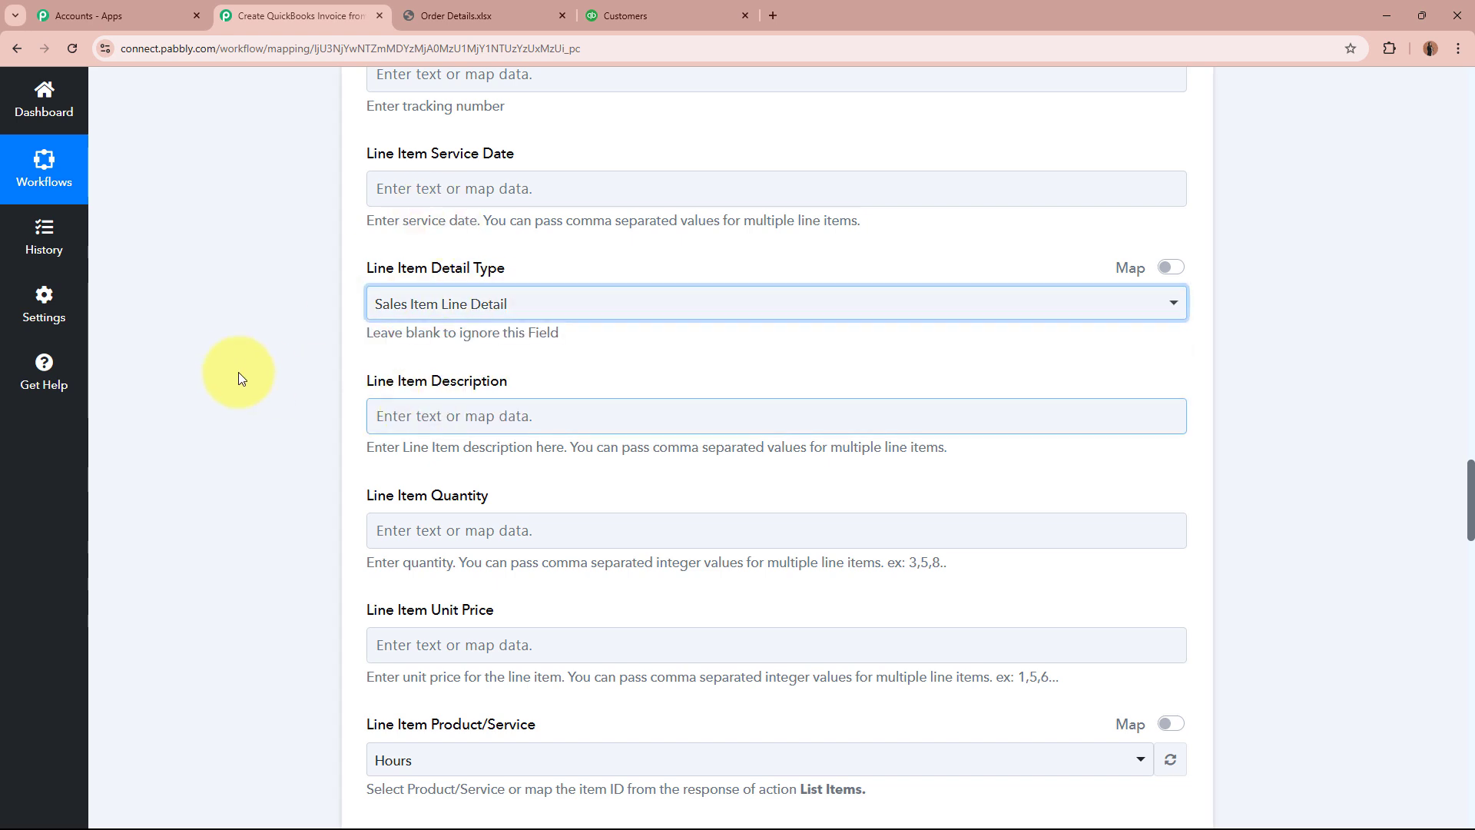
scroll(226, 369, "down", 2)
left_click(488, 265)
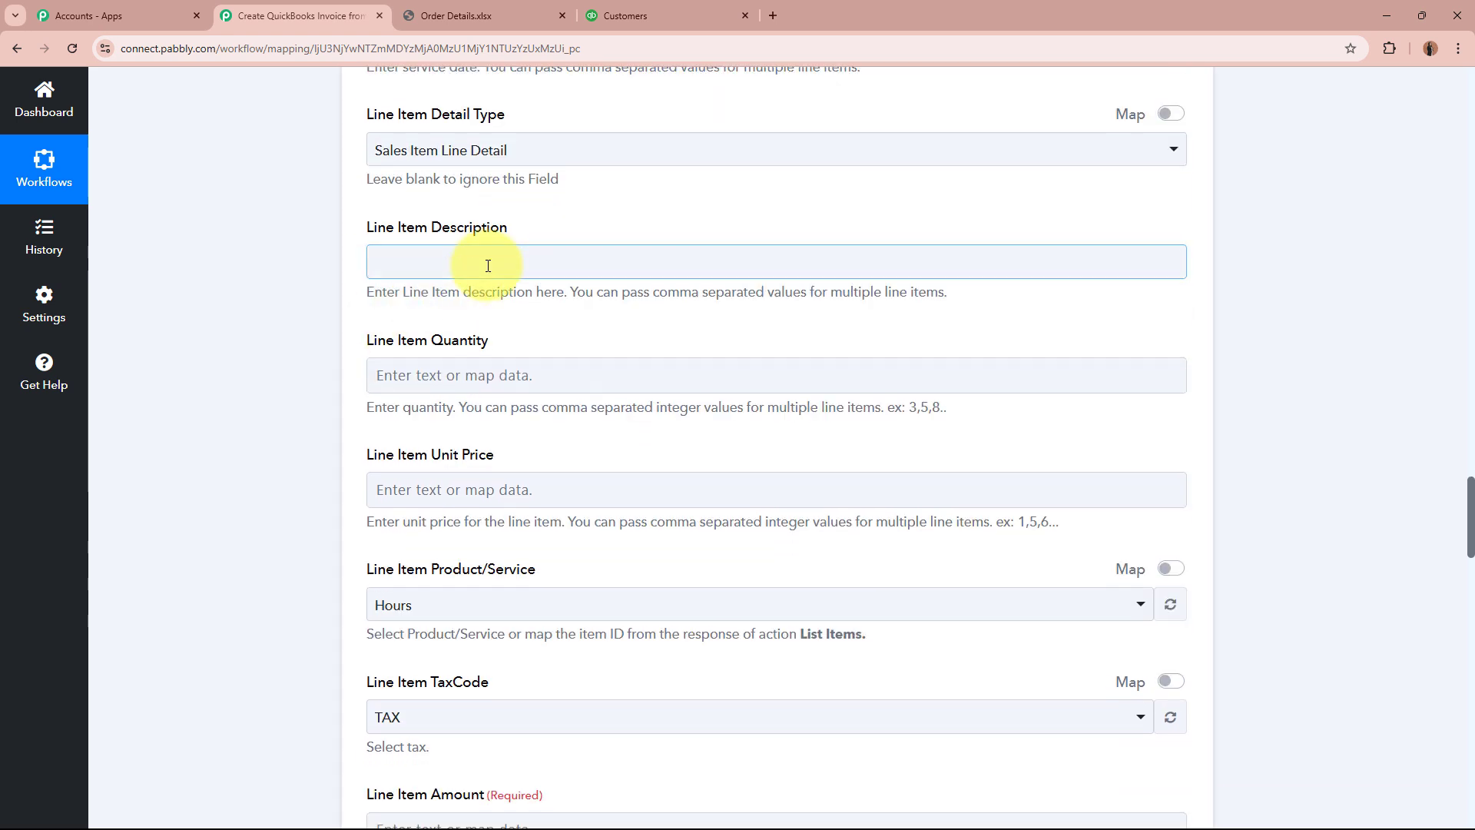
left_click(510, 410)
scroll(588, 626, "down", 4)
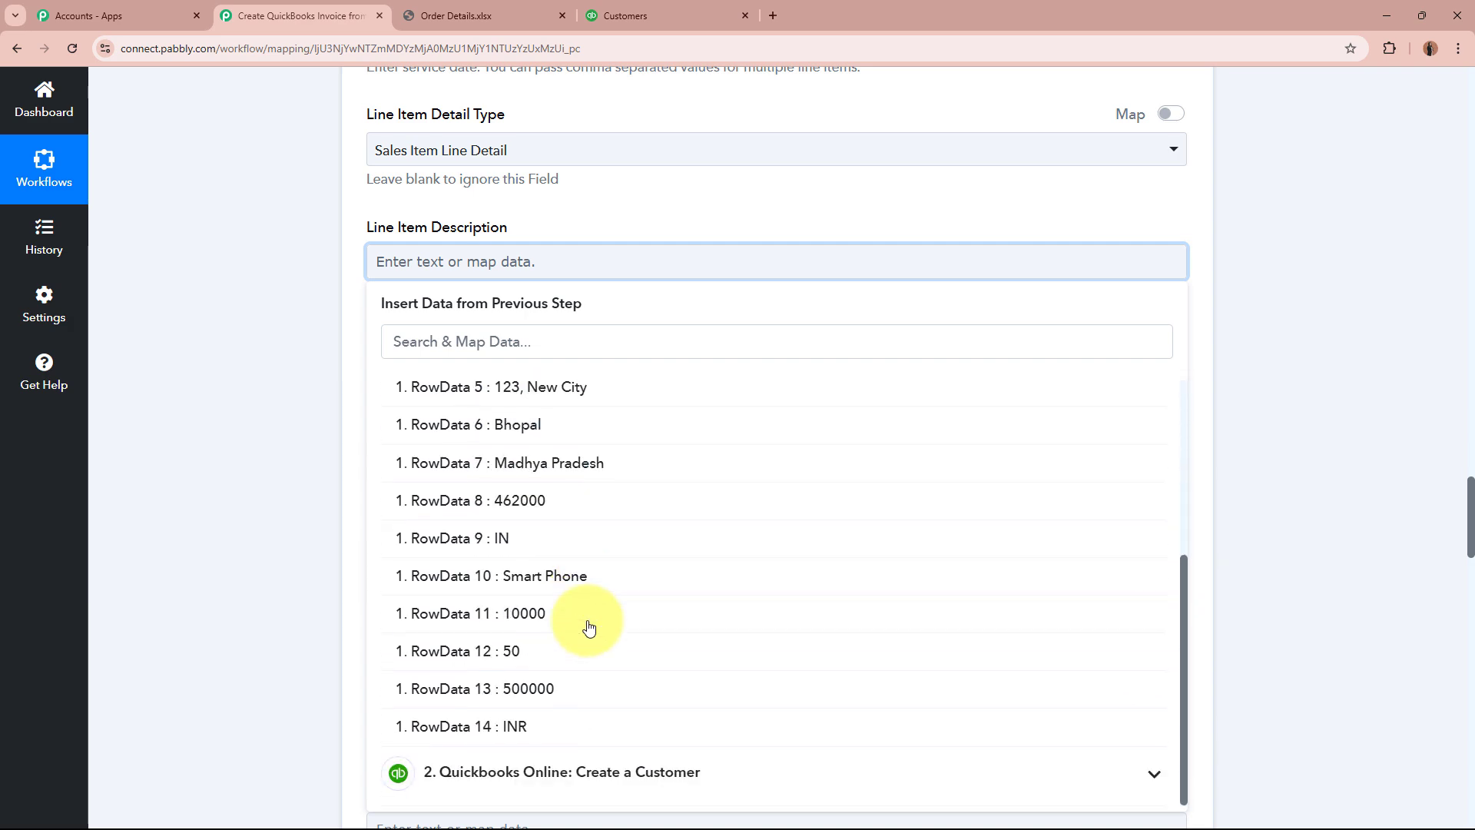
left_click(576, 575)
left_click(238, 412)
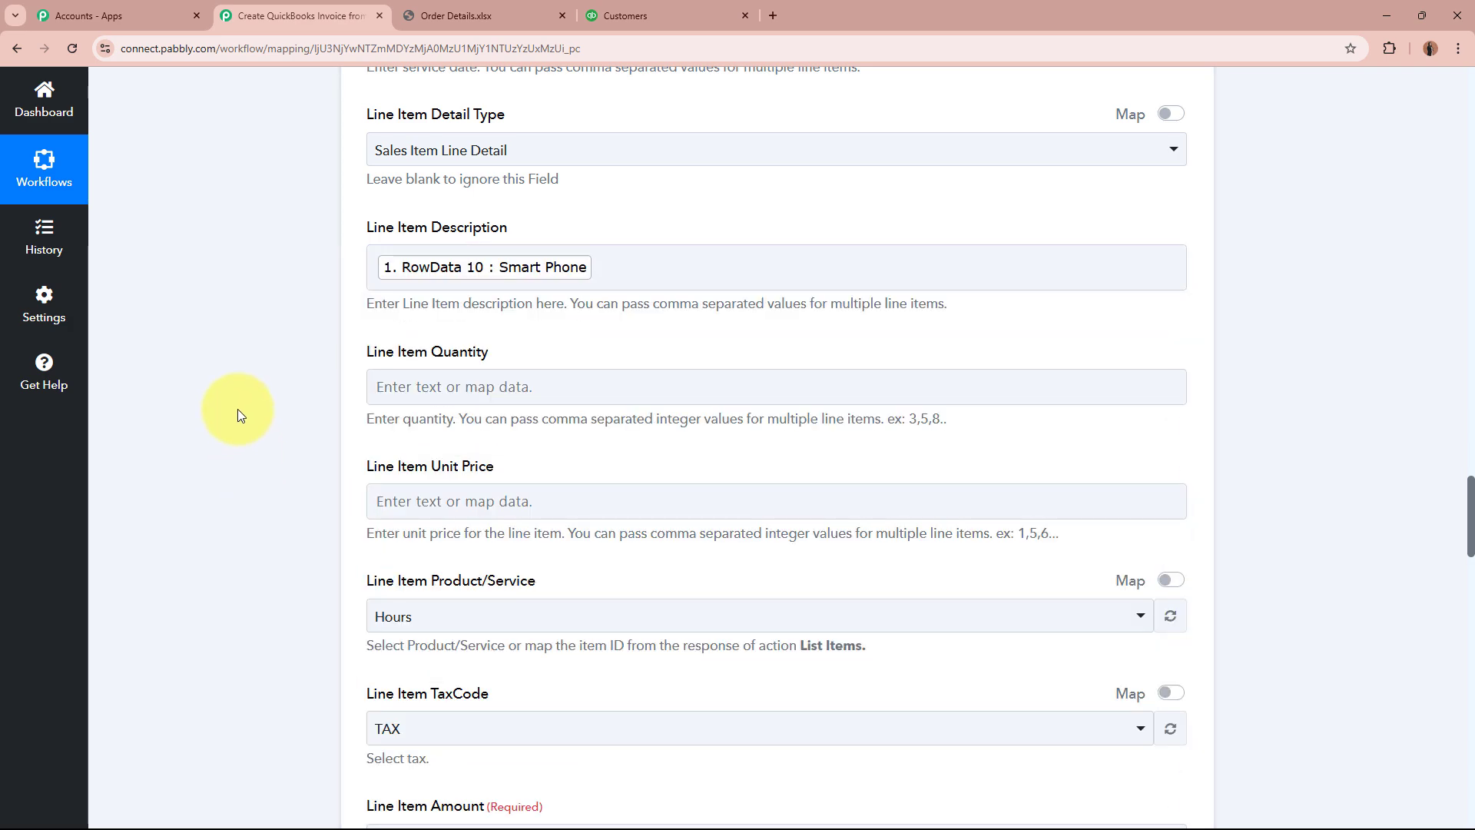
Map the Line Item Quantity to the Excel row's quantity, 50
left_click(524, 386)
scroll(330, 395, "down", 2)
left_click(602, 384)
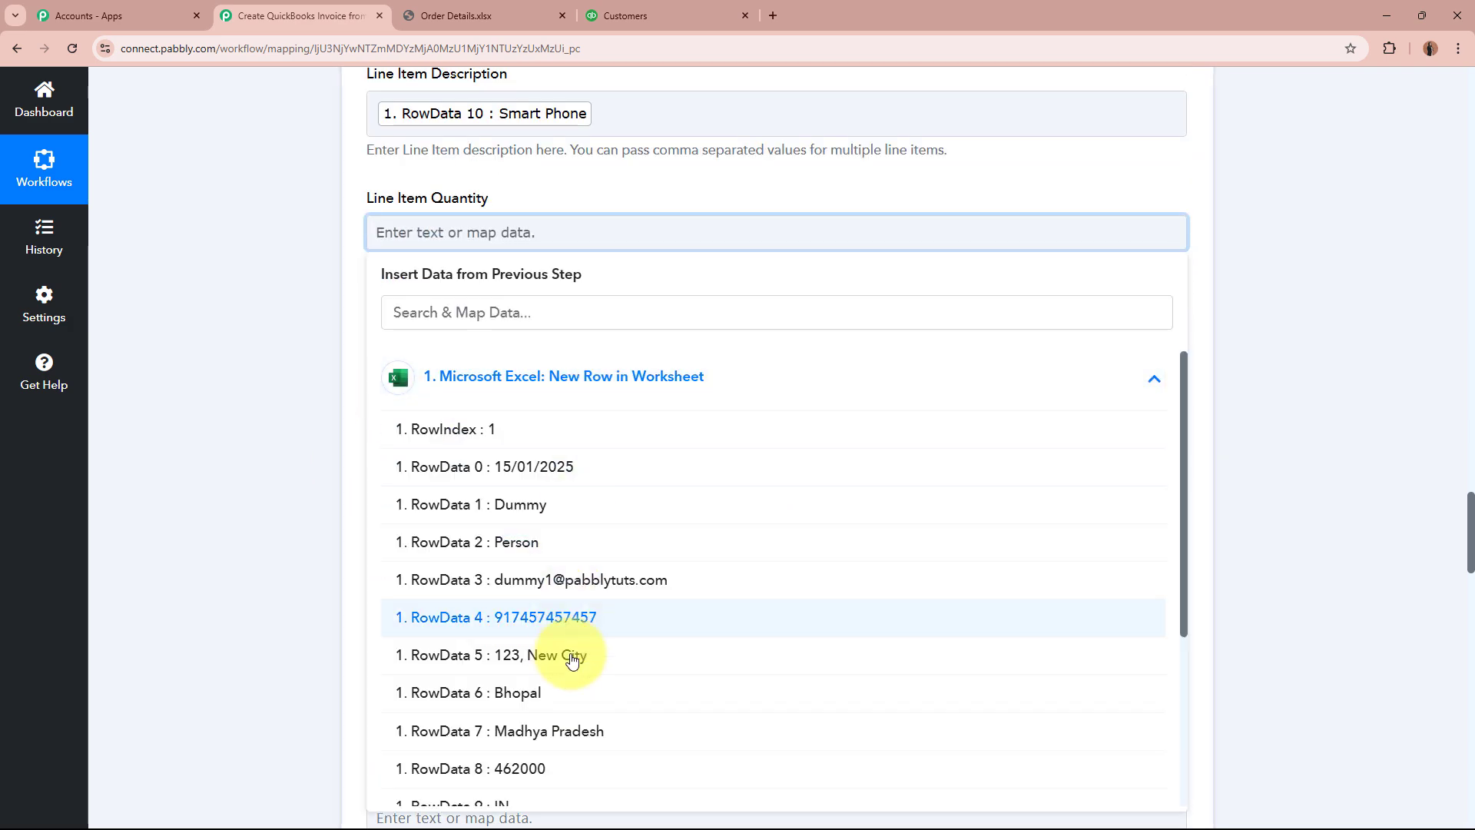
scroll(572, 636, "down", 2)
left_click(530, 765)
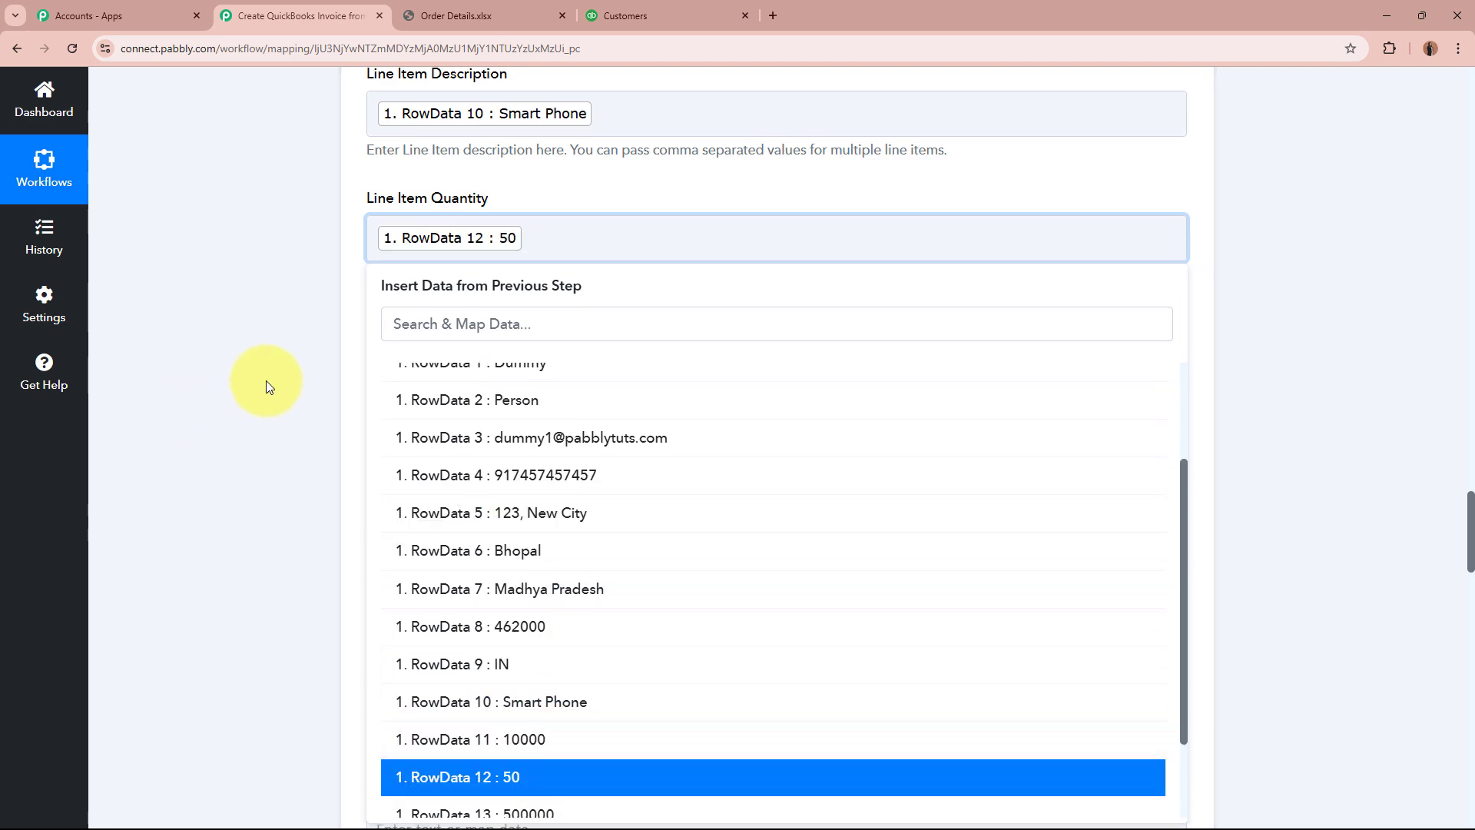
Map the Line Item Unit Price to the Excel row's price, 10000
left_click(265, 381)
scroll(266, 381, "down", 2)
left_click(494, 202)
left_click(530, 347)
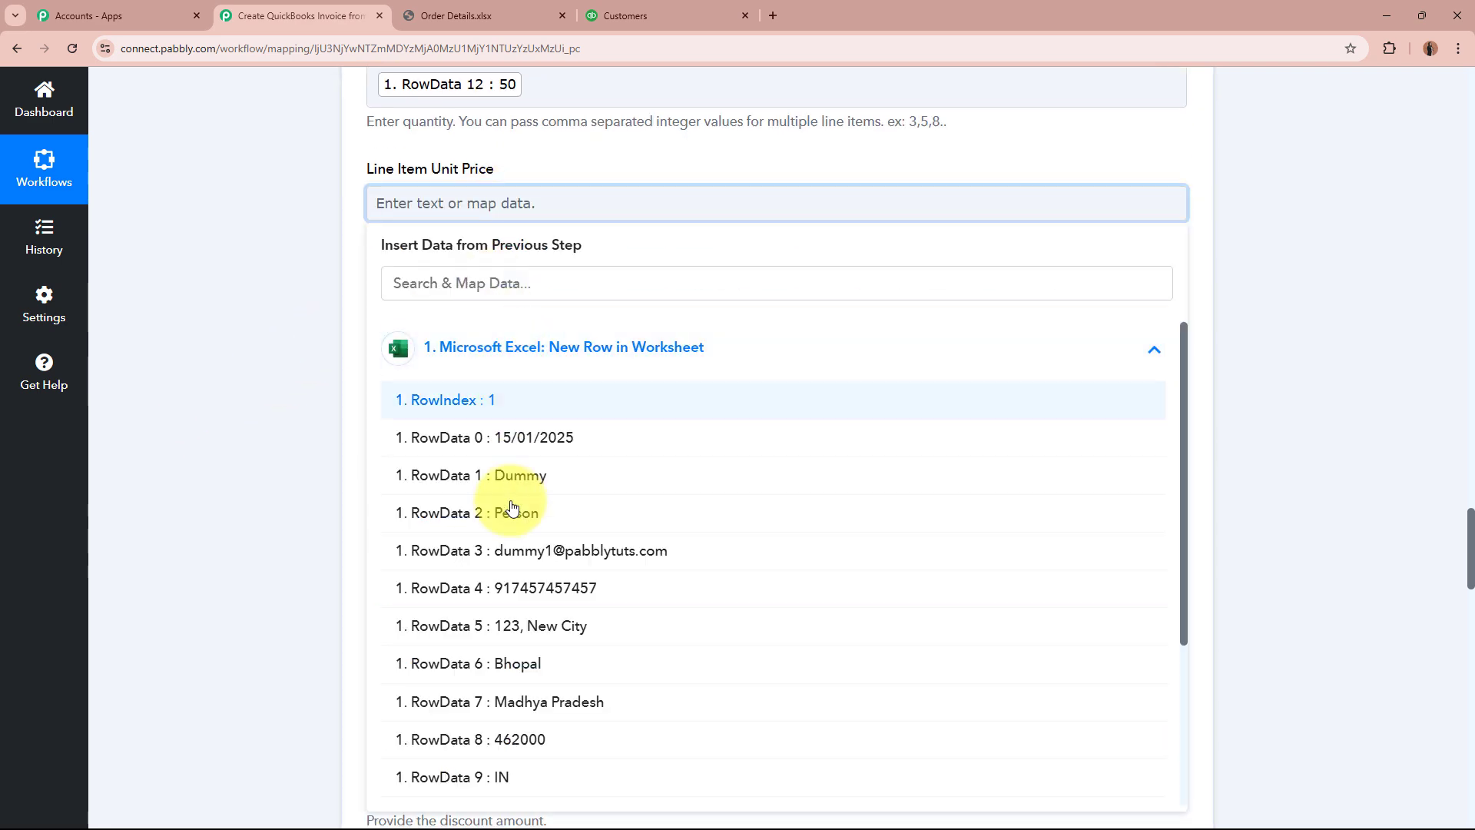
scroll(512, 477, "down", 2)
left_click(242, 448)
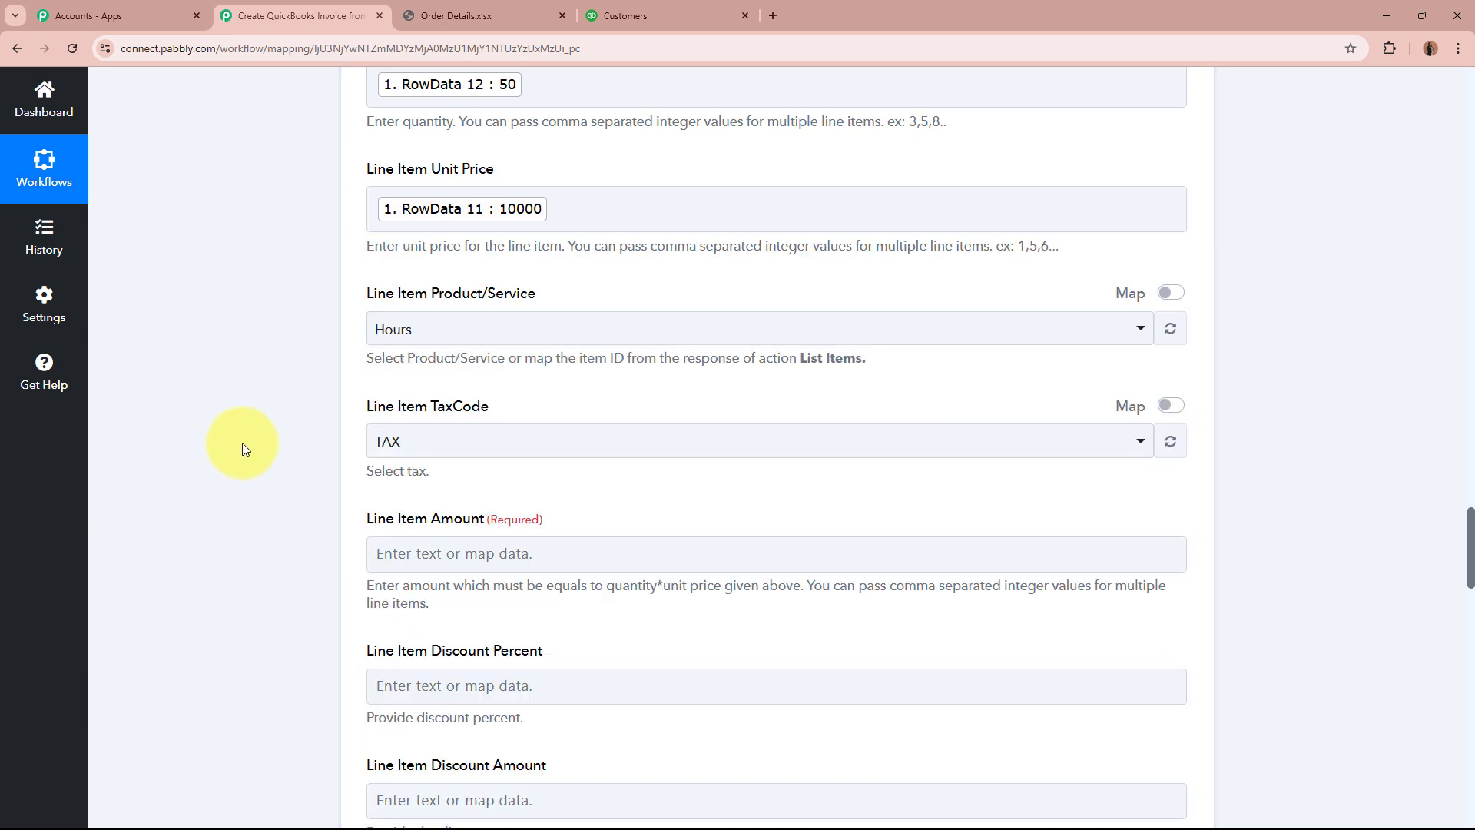
left_click(535, 331)
Choose Sales as the line item product and leave the TaxCode field empty
left_click(481, 457)
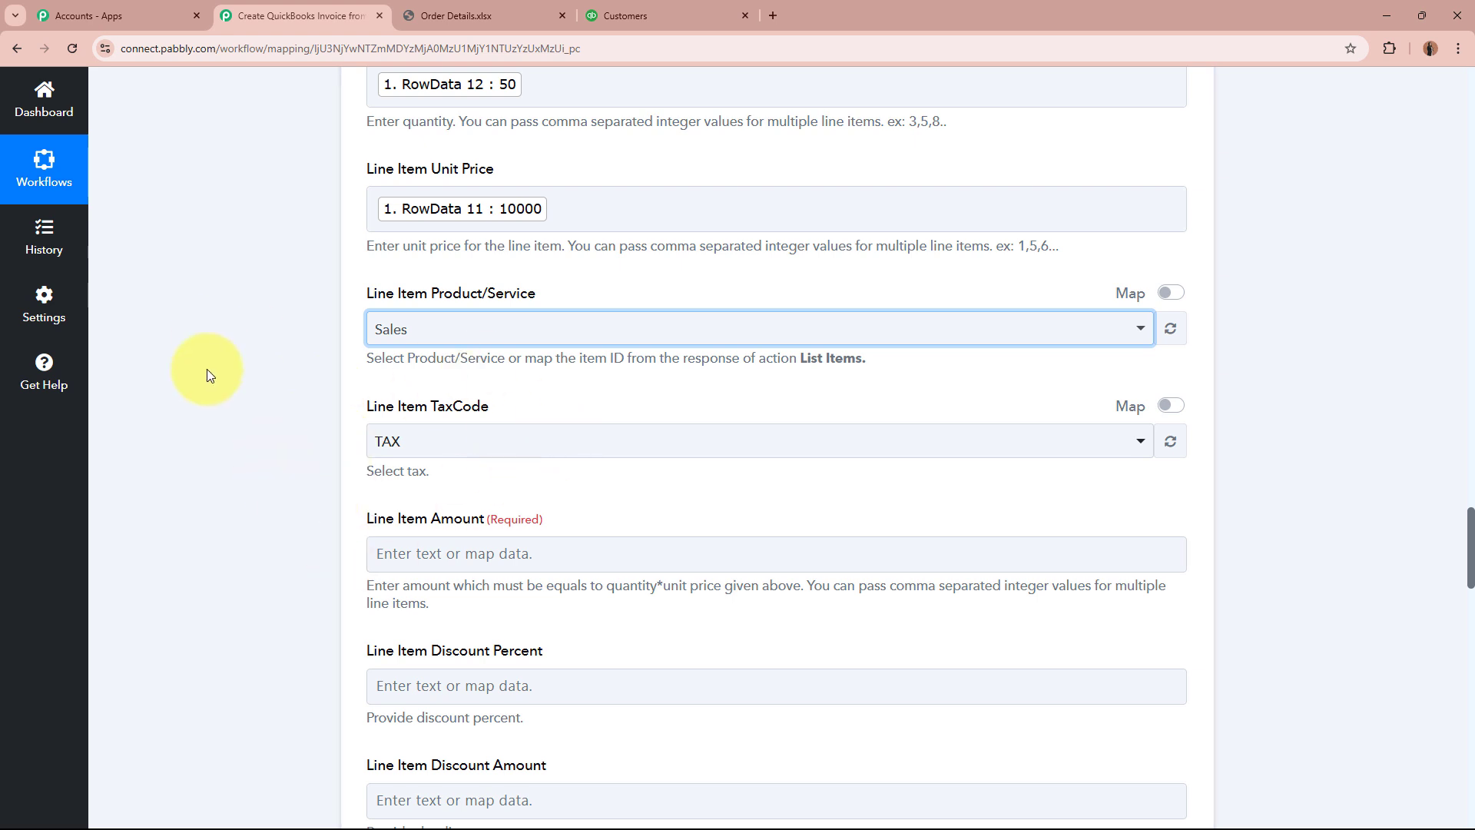
scroll(204, 366, "down", 2)
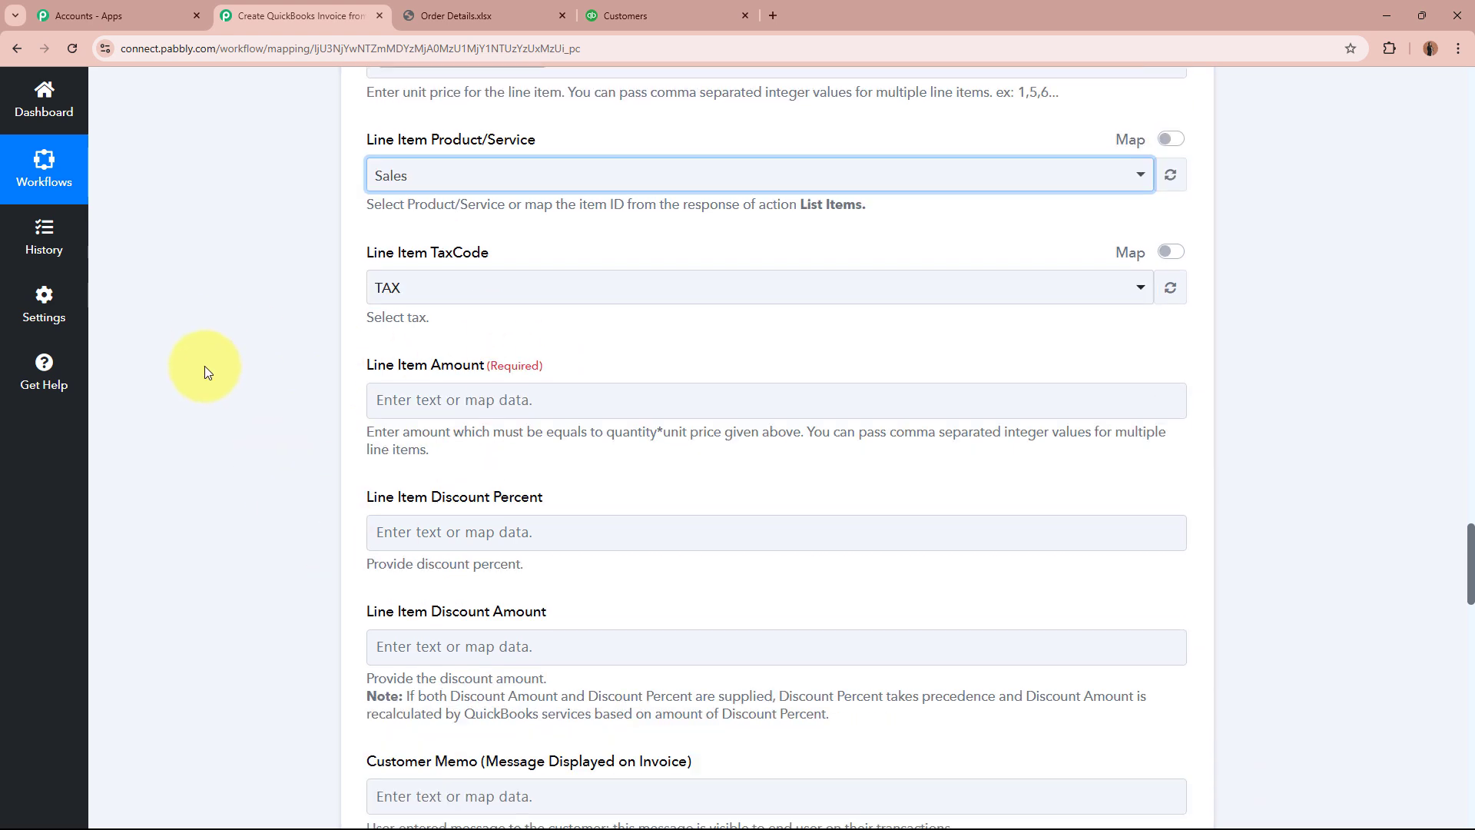
left_click(1169, 252)
left_click(612, 287)
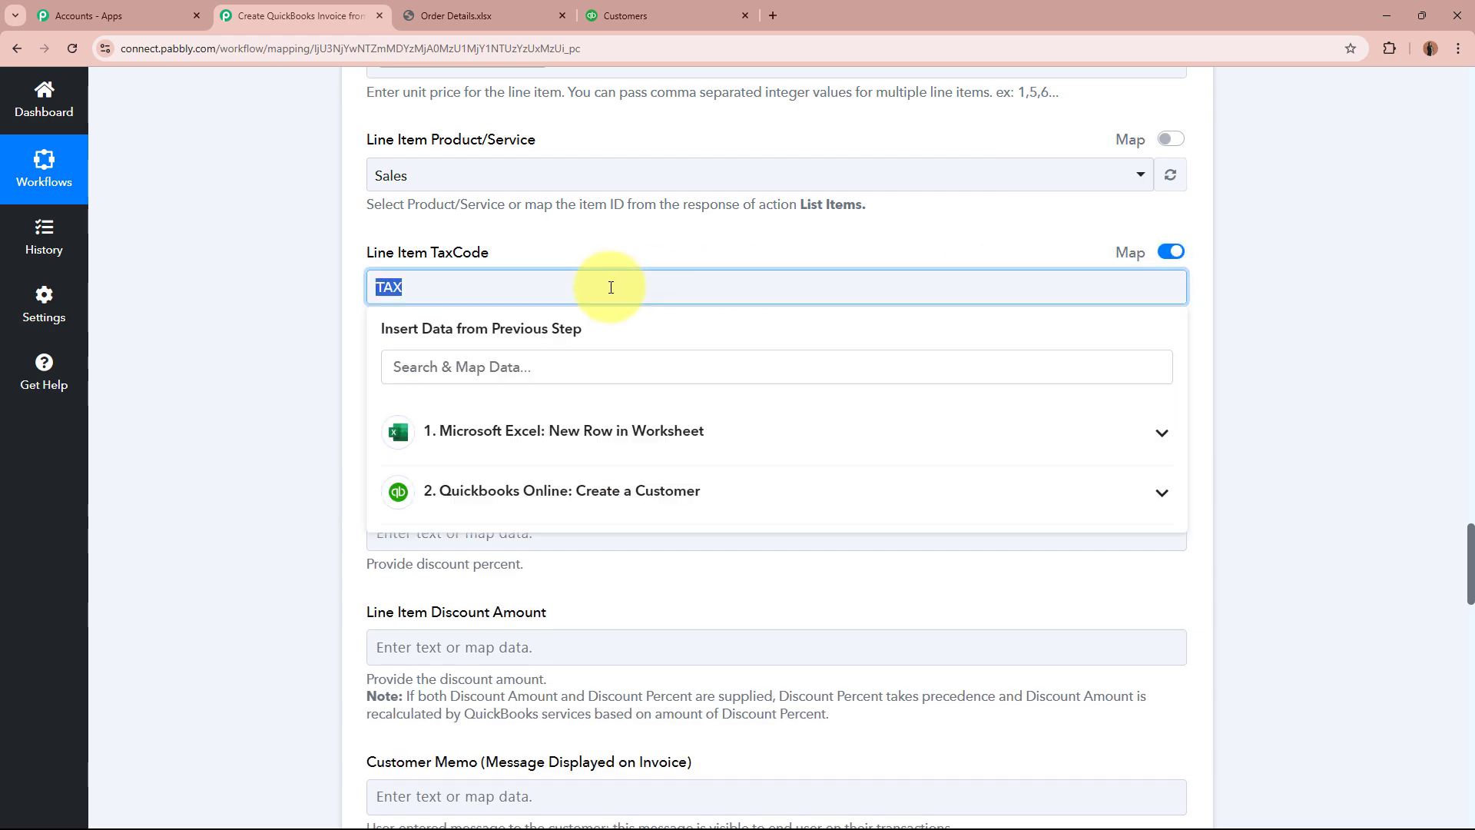
left_click(278, 251)
Map the Line Item Amount to the Excel row's amount, 500000
left_click(425, 406)
scroll(425, 407, "down", 2)
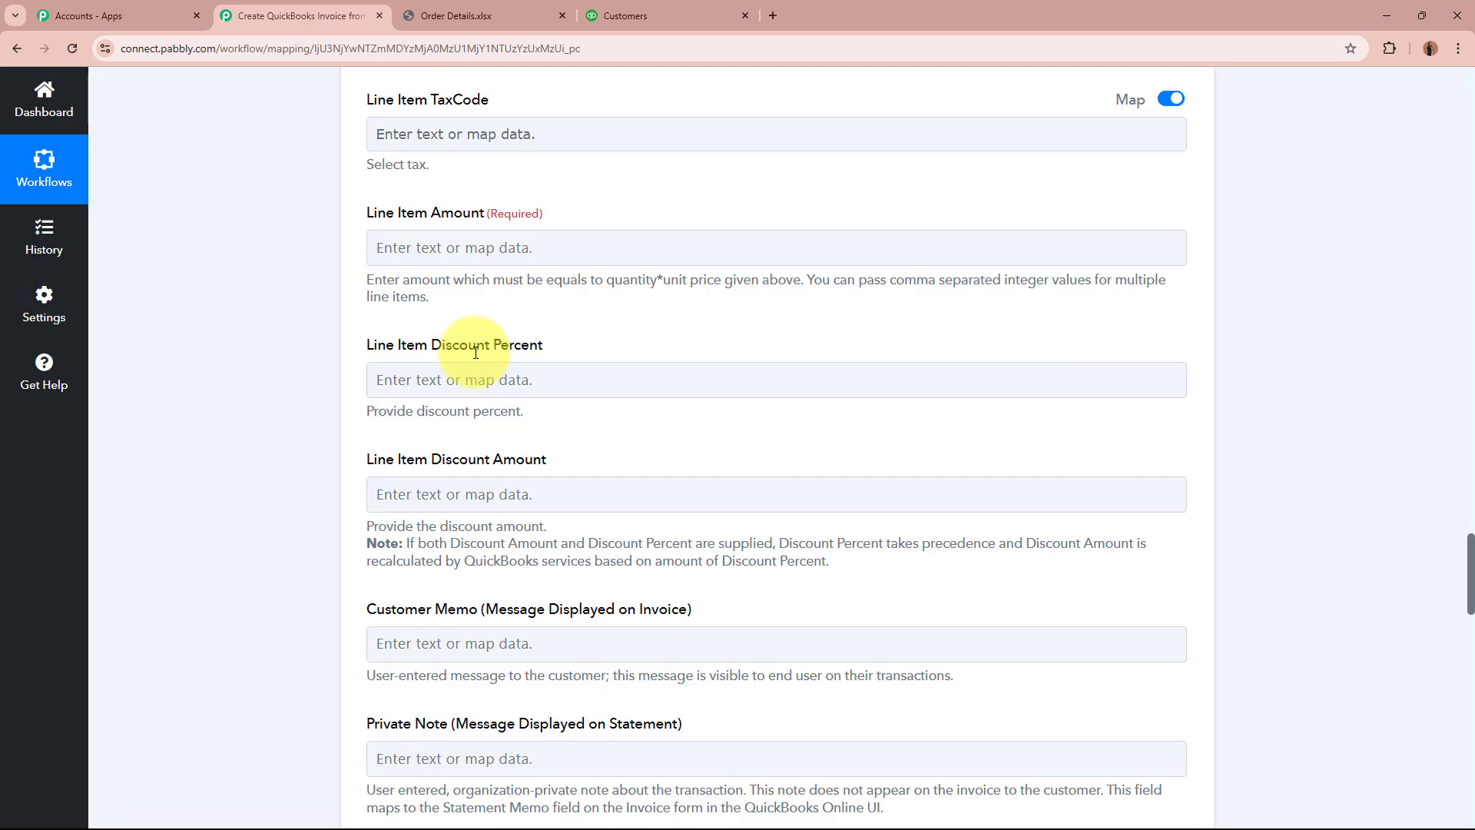
left_click(581, 245)
left_click(584, 410)
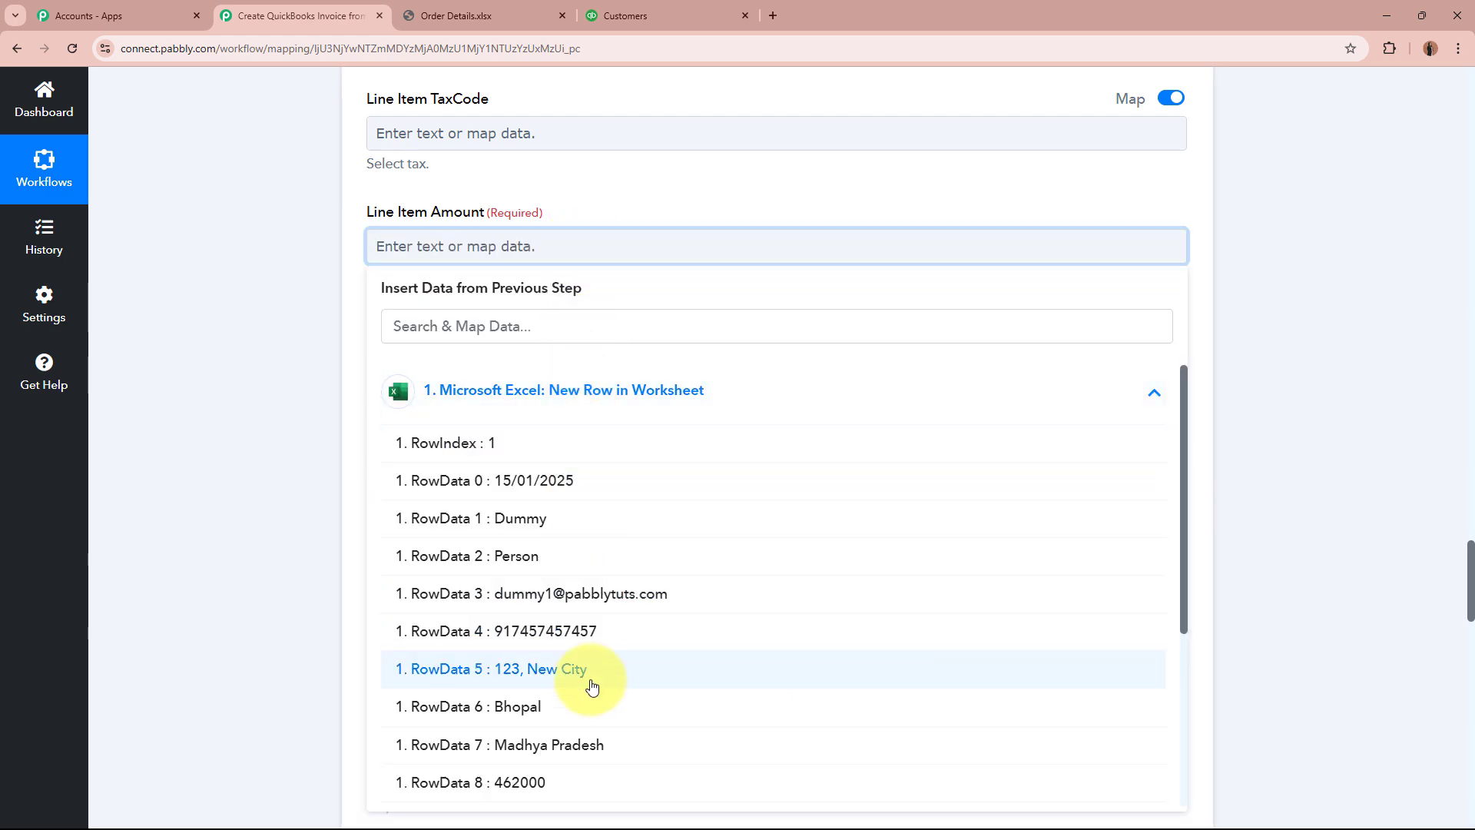
scroll(586, 668, "down", 3)
left_click(558, 695)
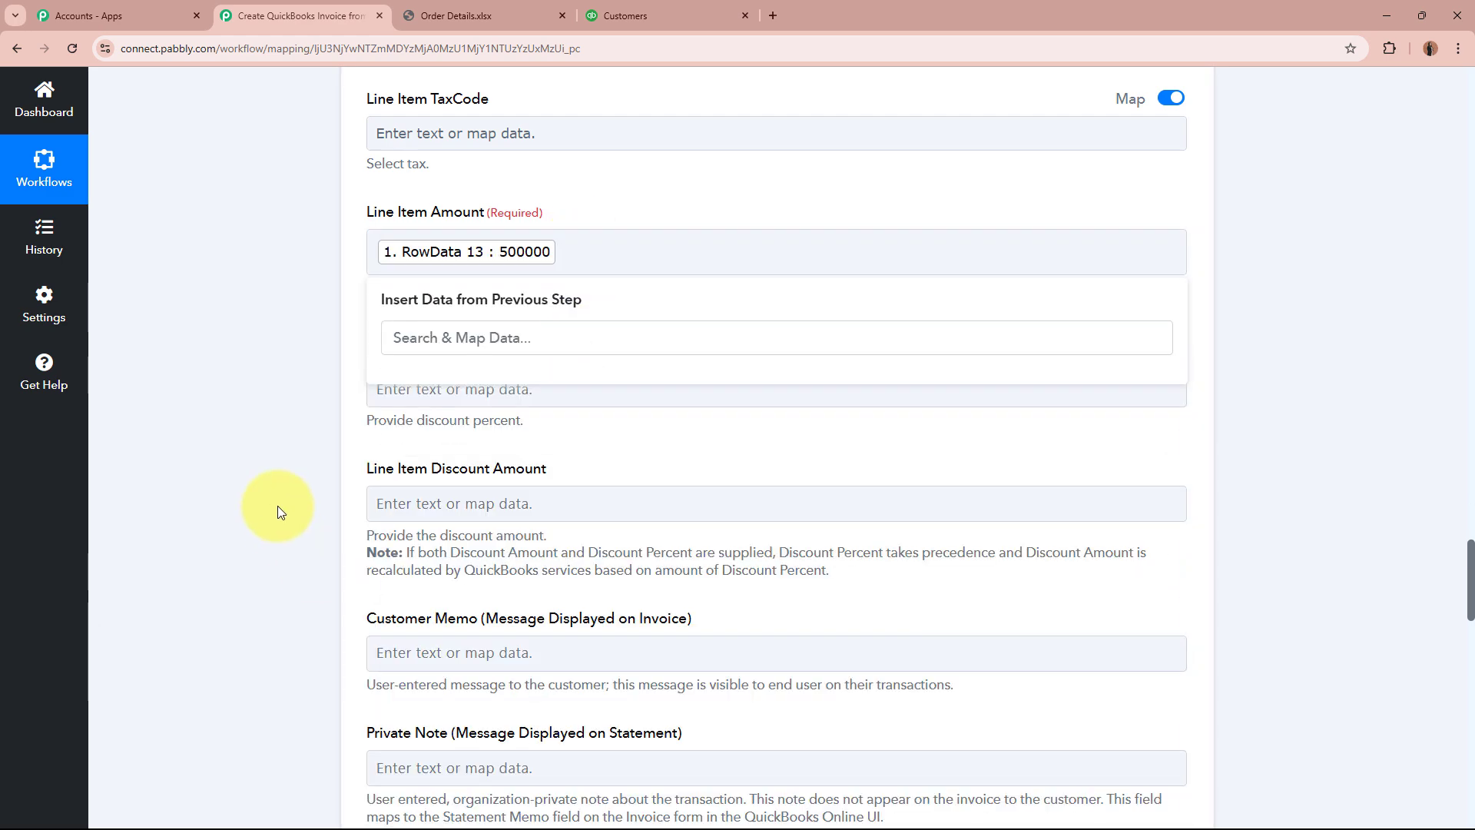
left_click(278, 505)
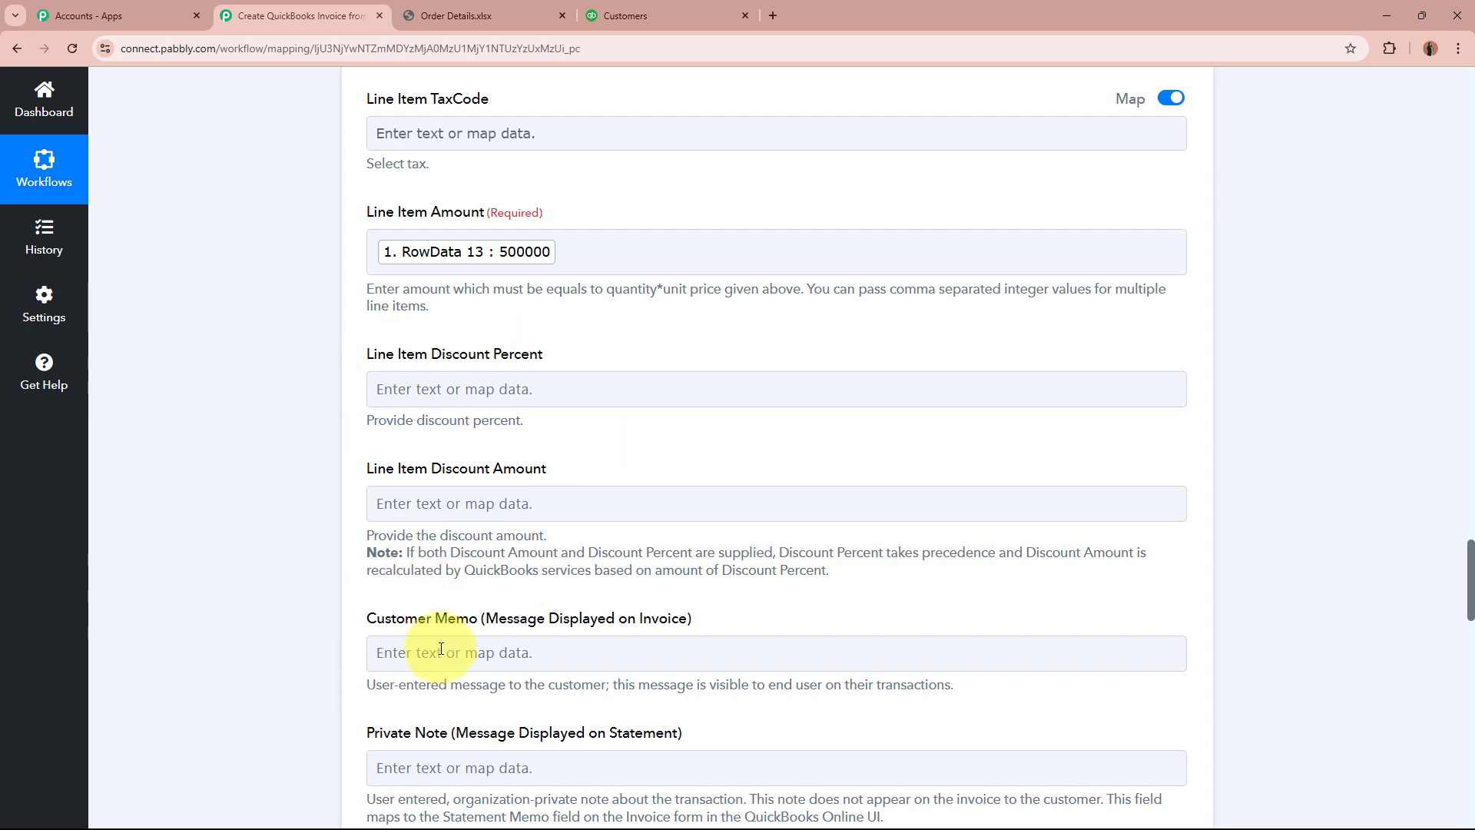
Map the invoice Currency to Excel RowData 14 (INR)
scroll(389, 648, "down", 8)
scroll(443, 645, "down", 9)
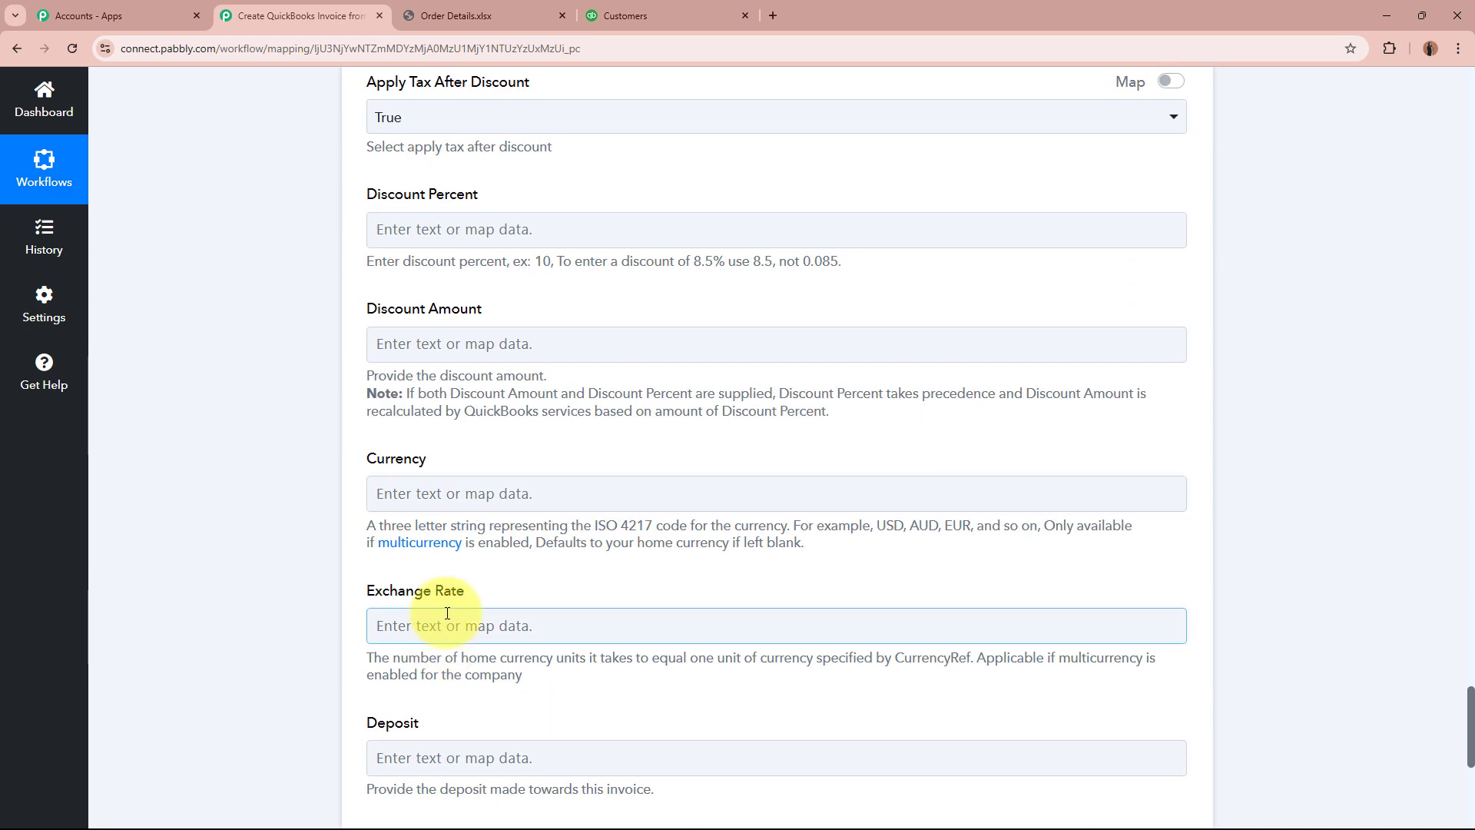
scroll(345, 488, "down", 5)
left_click(529, 202)
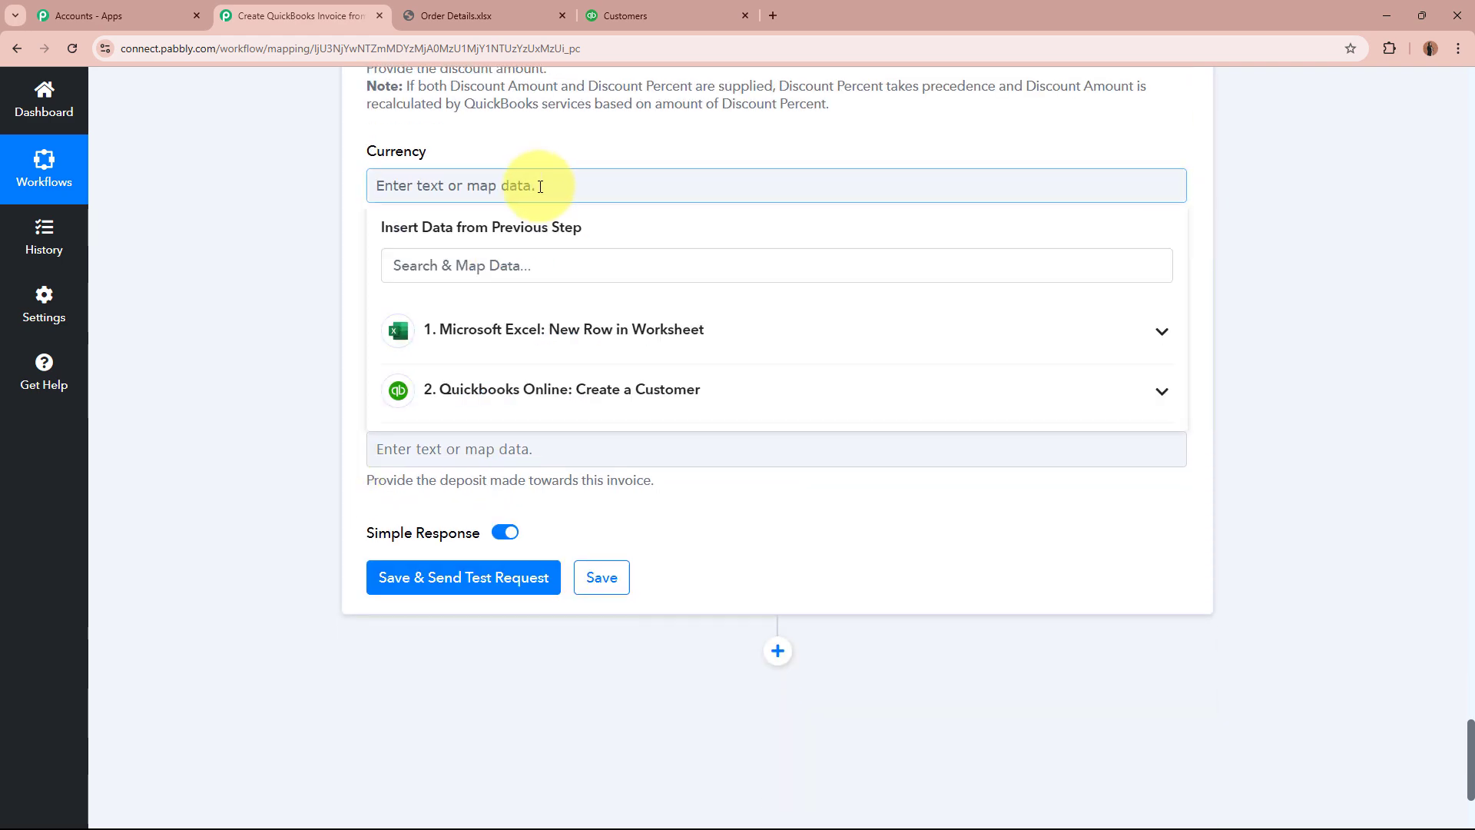
left_click(543, 336)
scroll(535, 719, "down", 3)
left_click(535, 723)
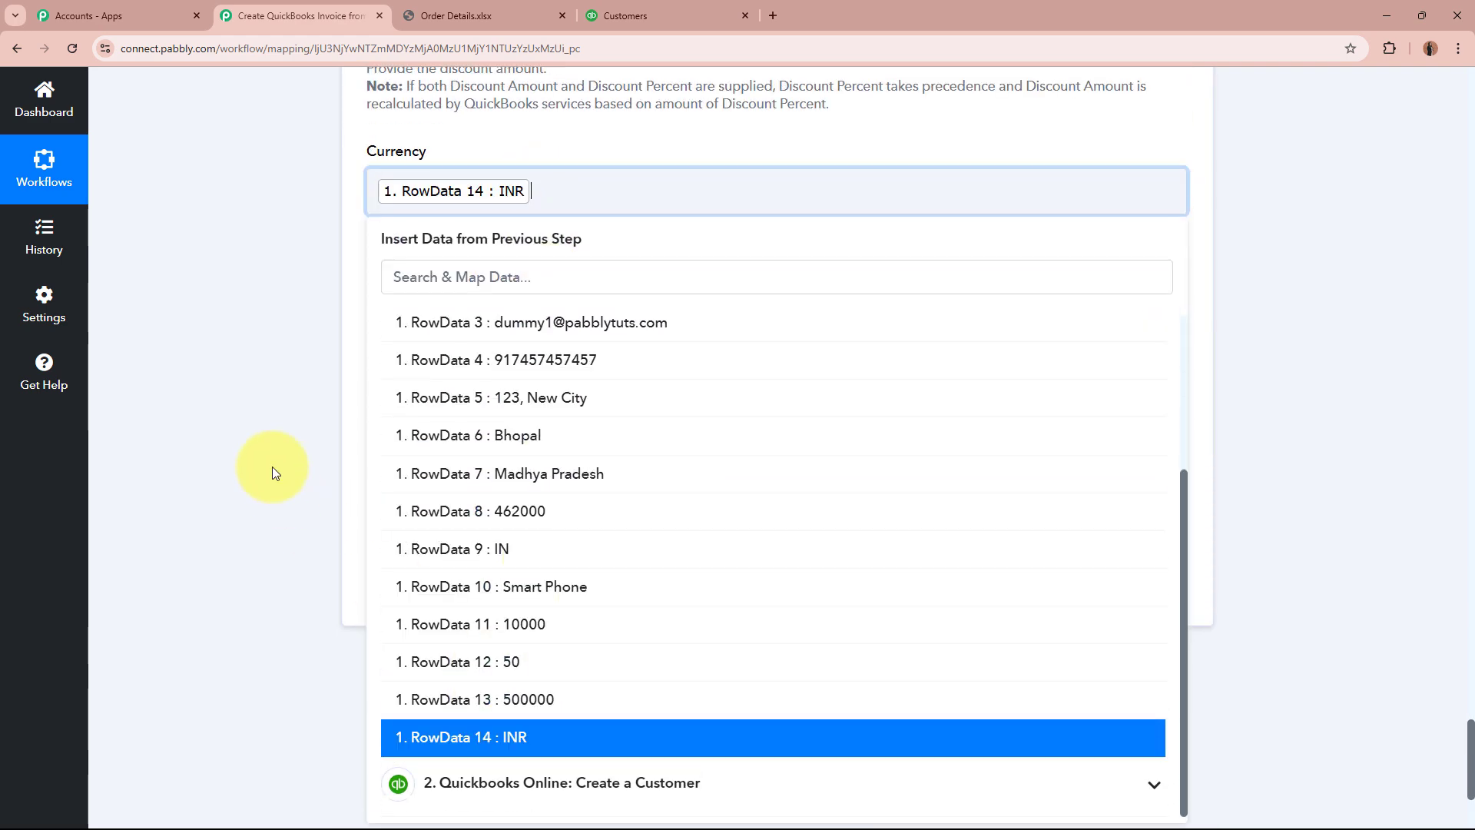
left_click(258, 435)
Save and send a test request, which returns Invoice Id 3, then go to QuickBooks
scroll(342, 422, "down", 2)
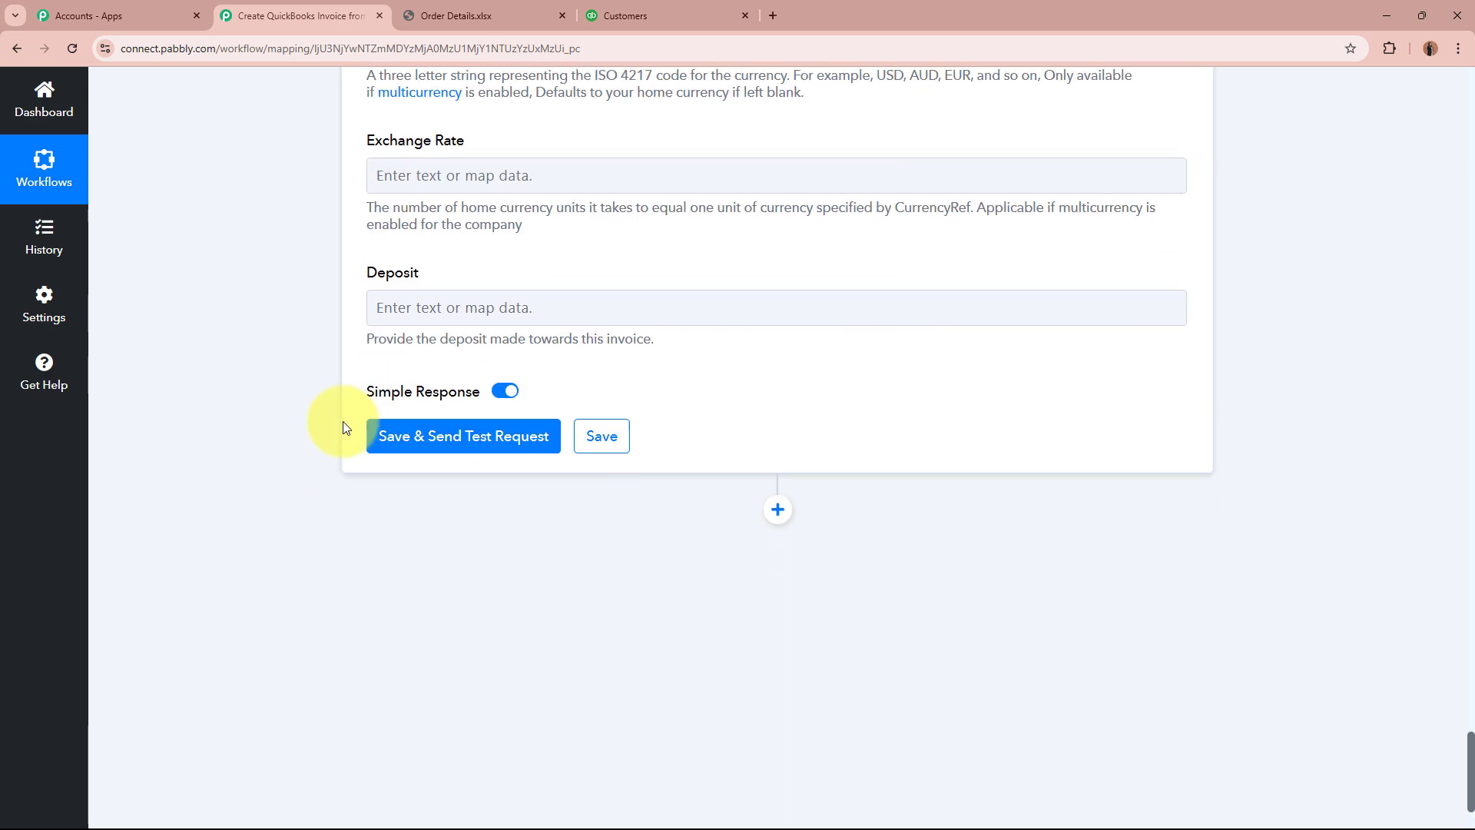
left_click(492, 439)
scroll(286, 442, "down", 2)
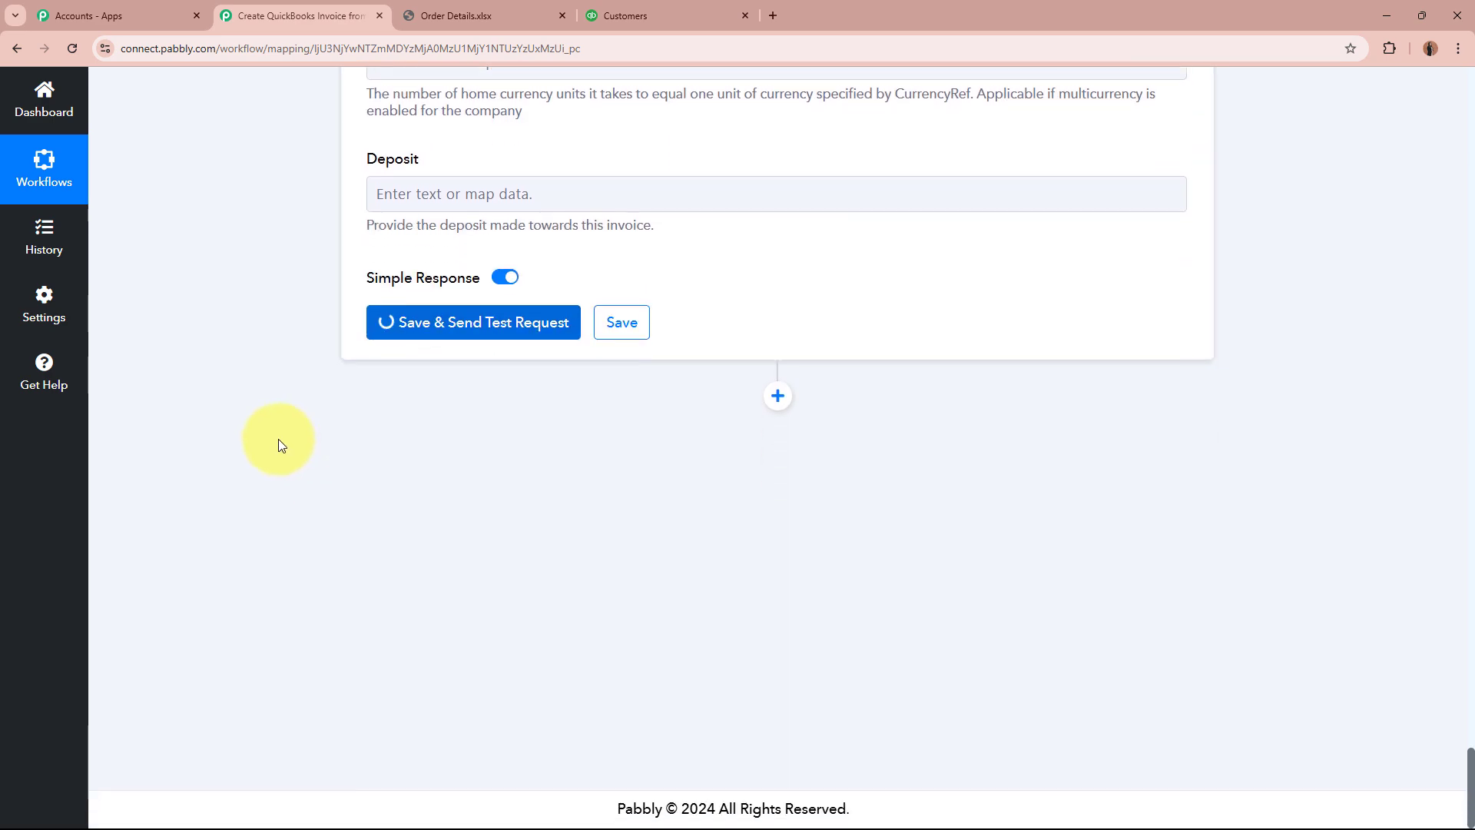
scroll(274, 437, "down", 2)
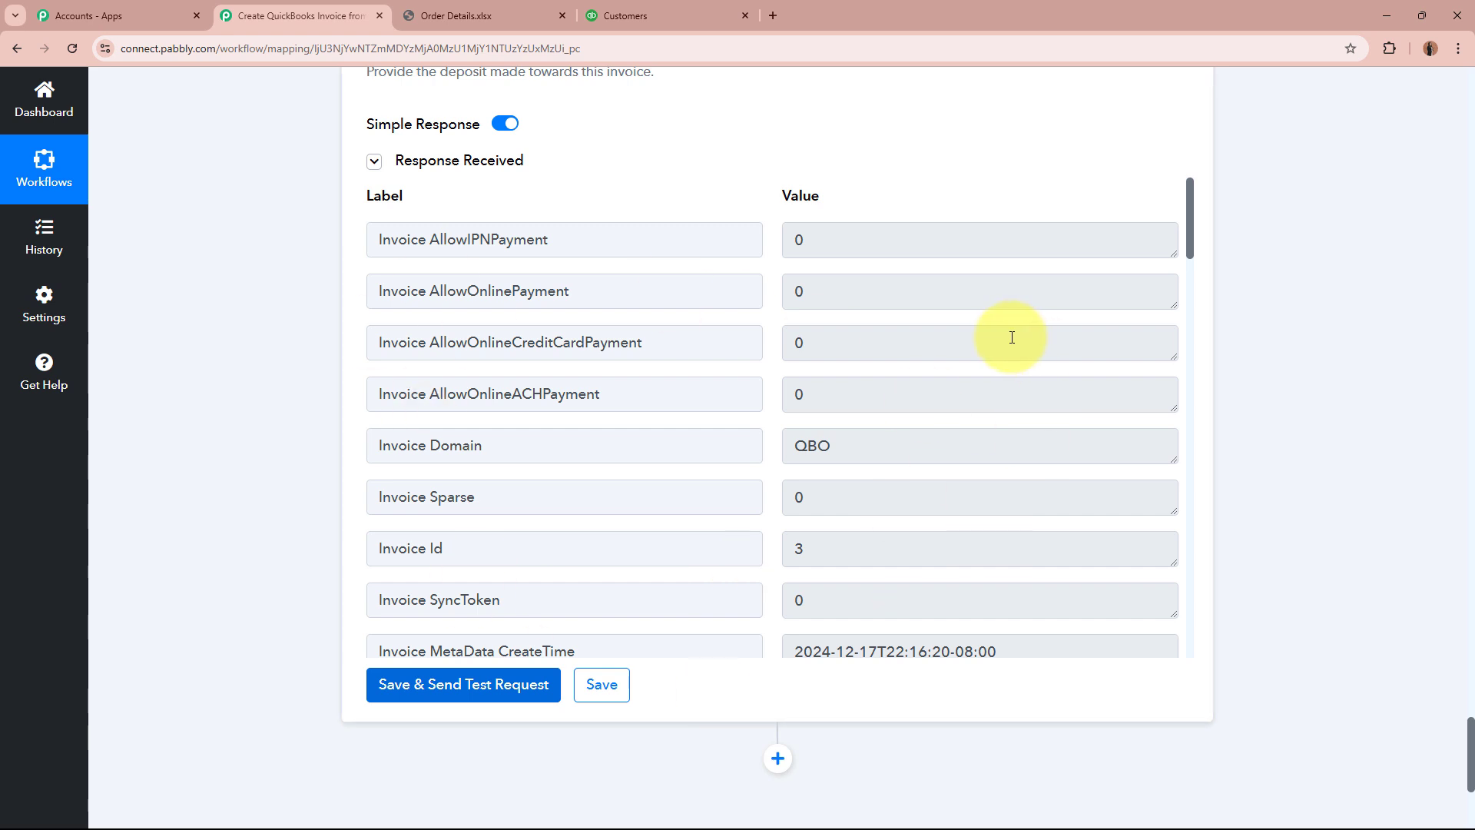
left_click(657, 8)
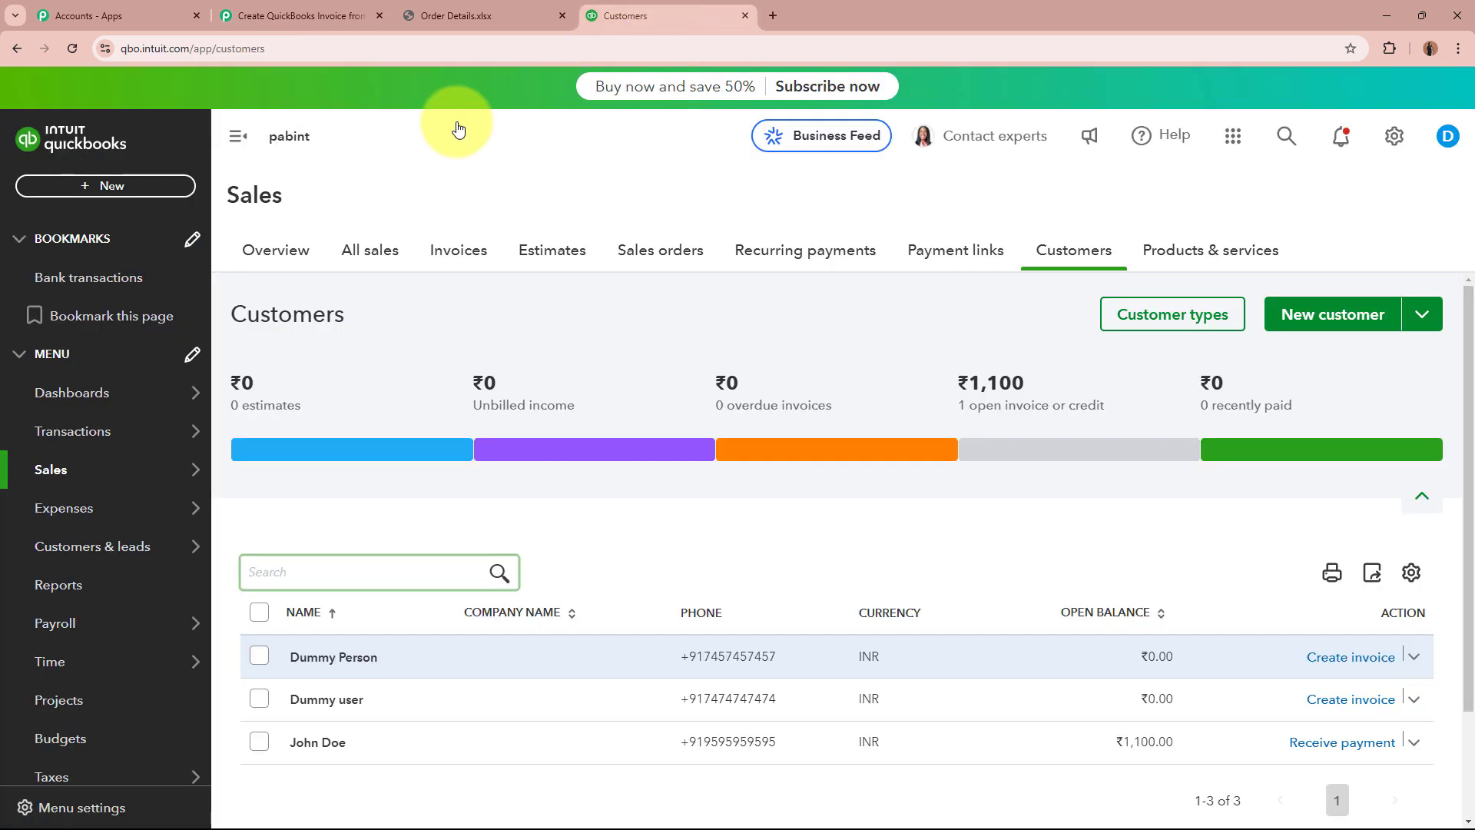
Open the test customer's ₹500,000 invoice from the invoice list in the full editor
left_click(459, 257)
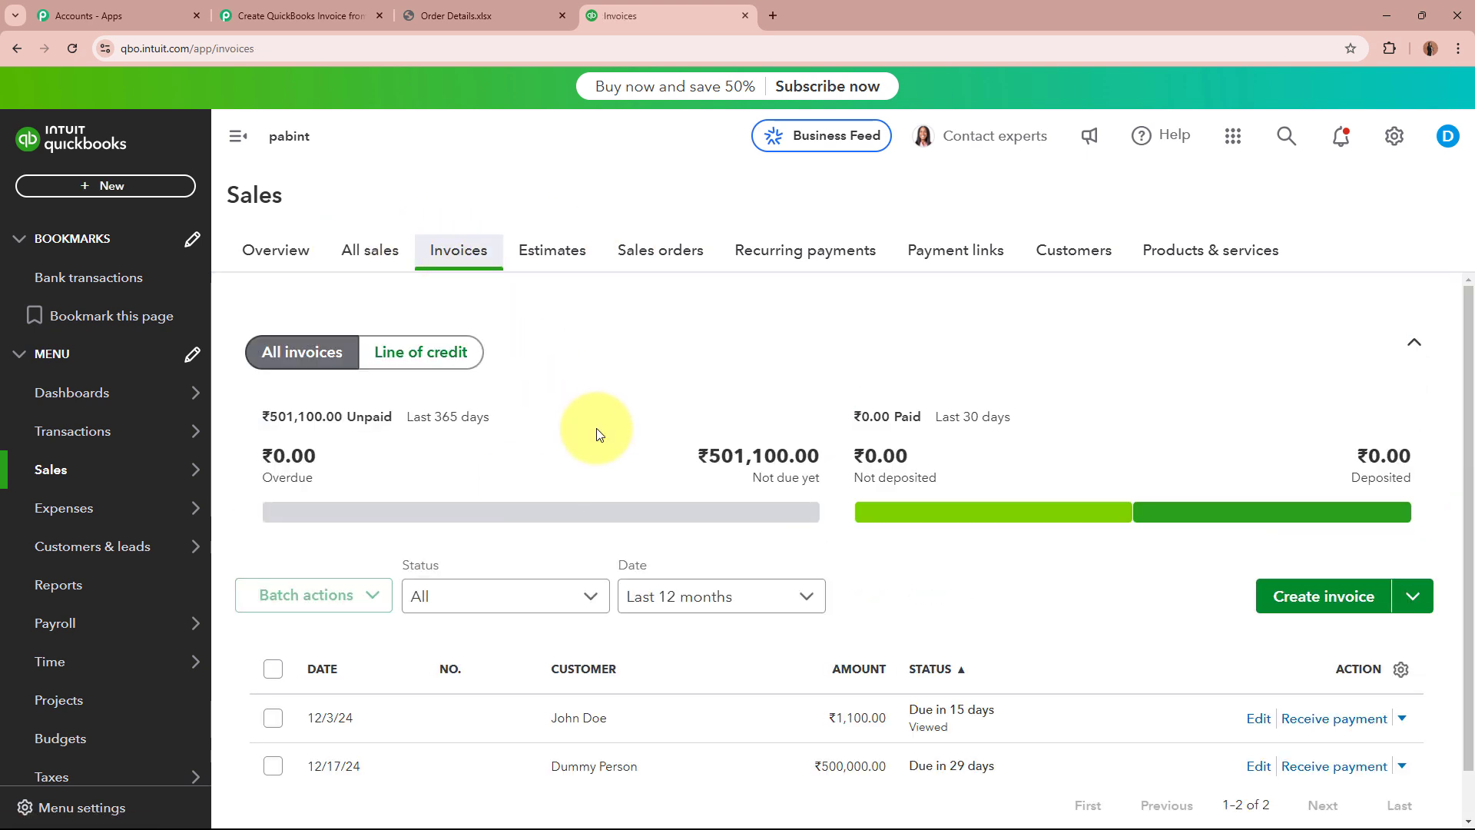
scroll(516, 479, "down", 1)
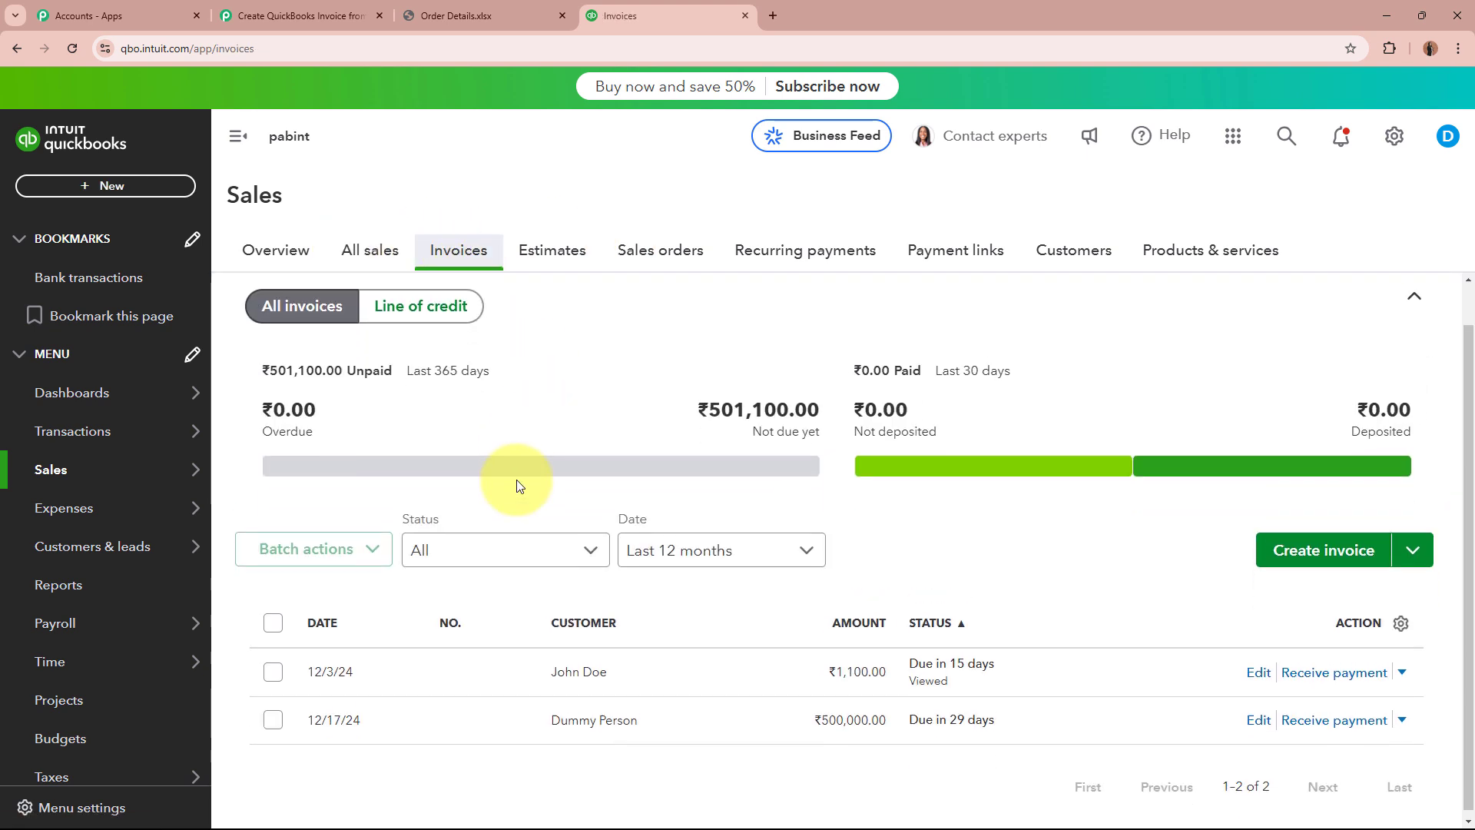
left_click(539, 719)
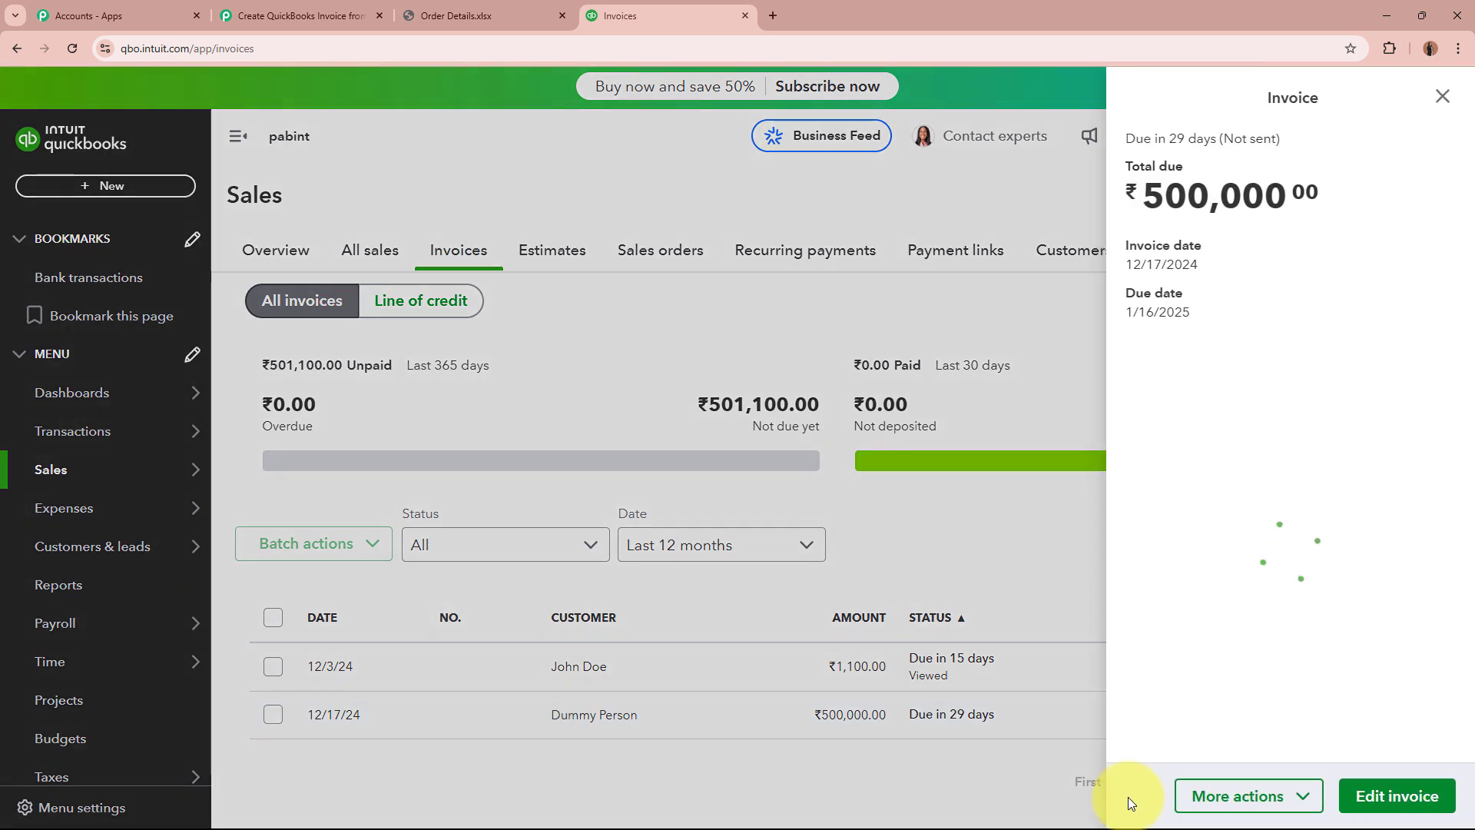
left_click(1394, 797)
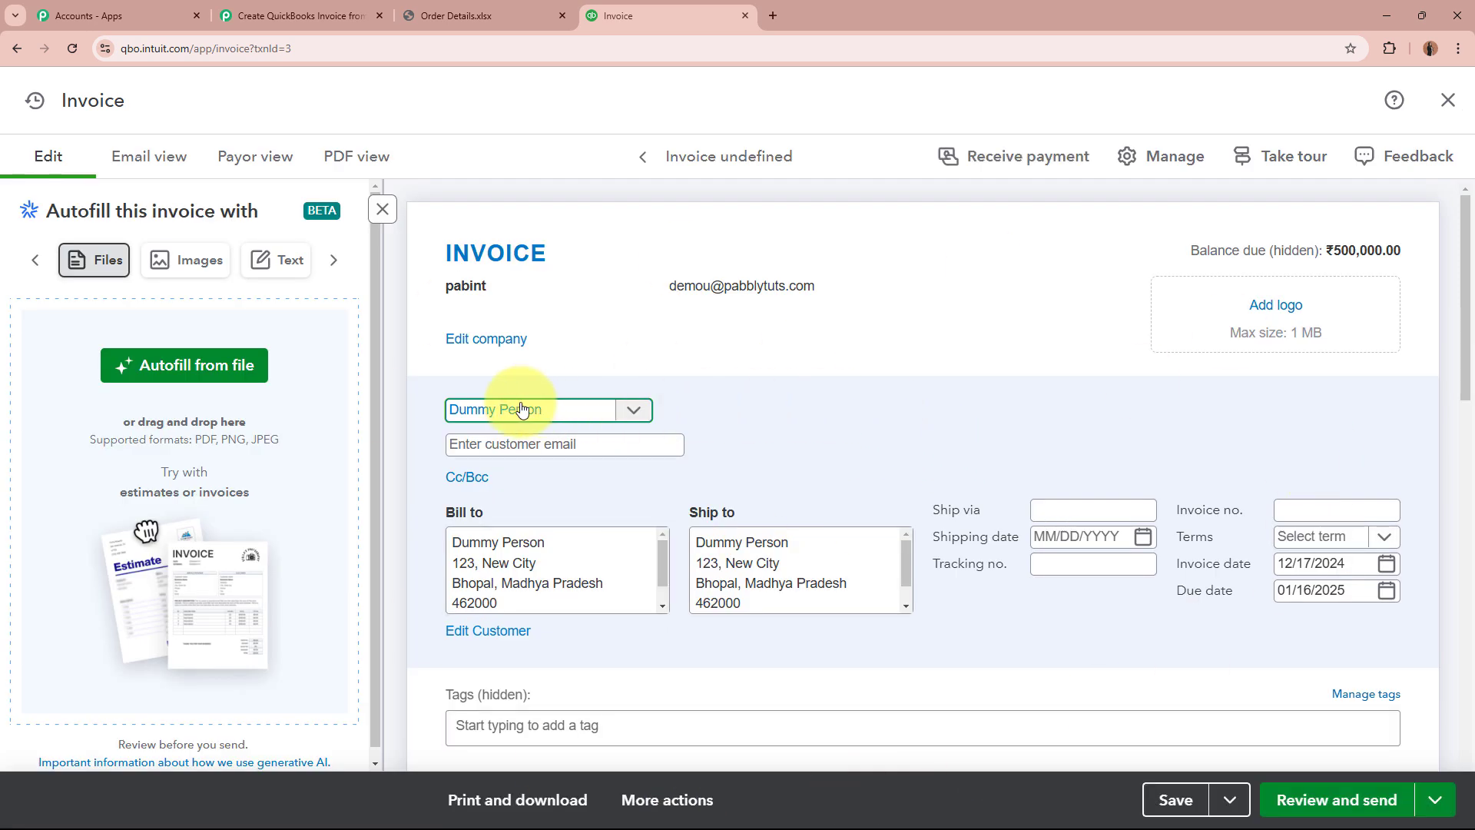
Check the invoice's billing address street, postal code and country
scroll(534, 413, "down", 2)
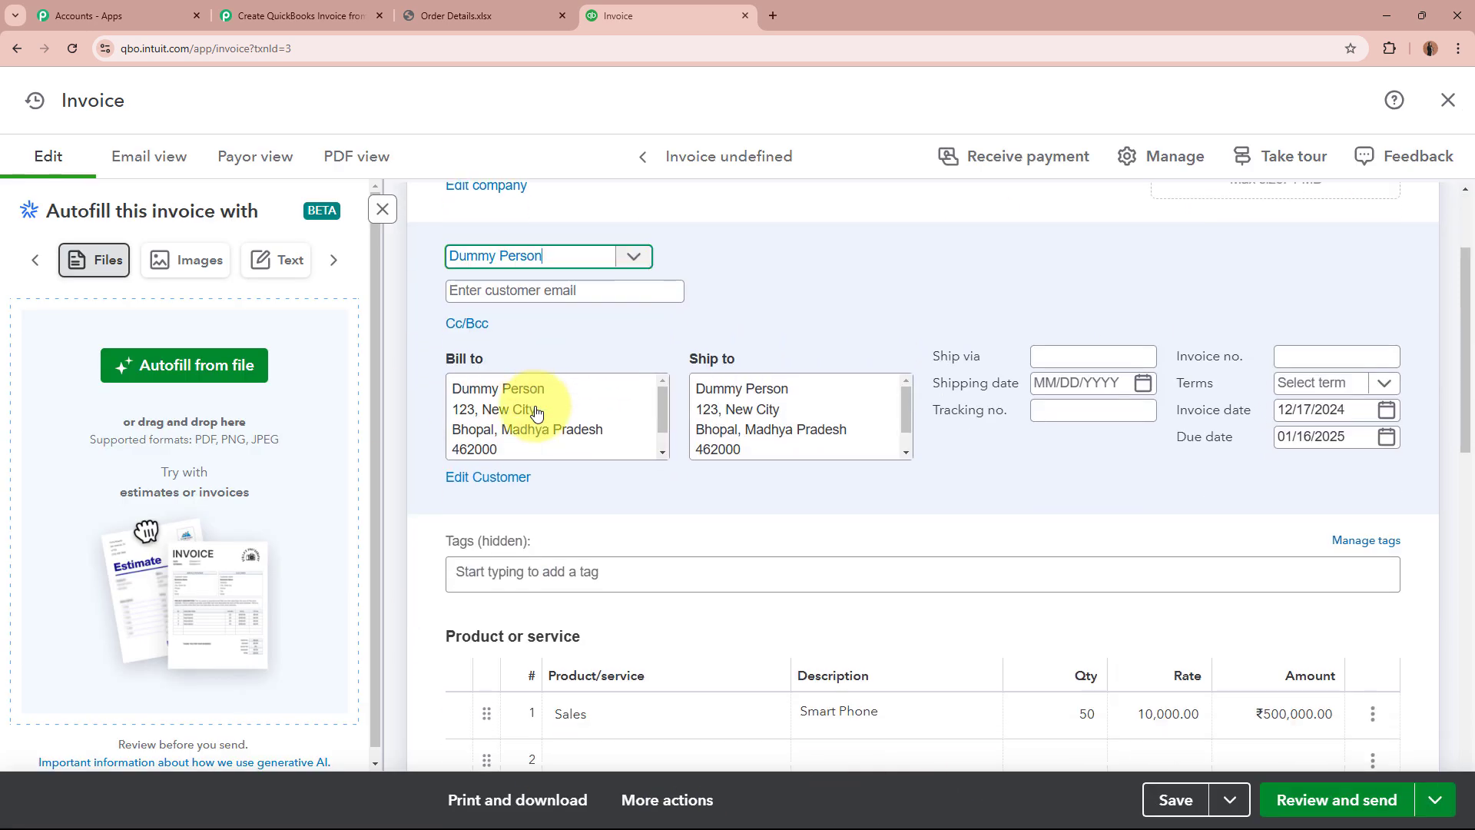
left_click_drag(458, 407, 566, 405)
key("Right")
left_click_drag(463, 447, 487, 435)
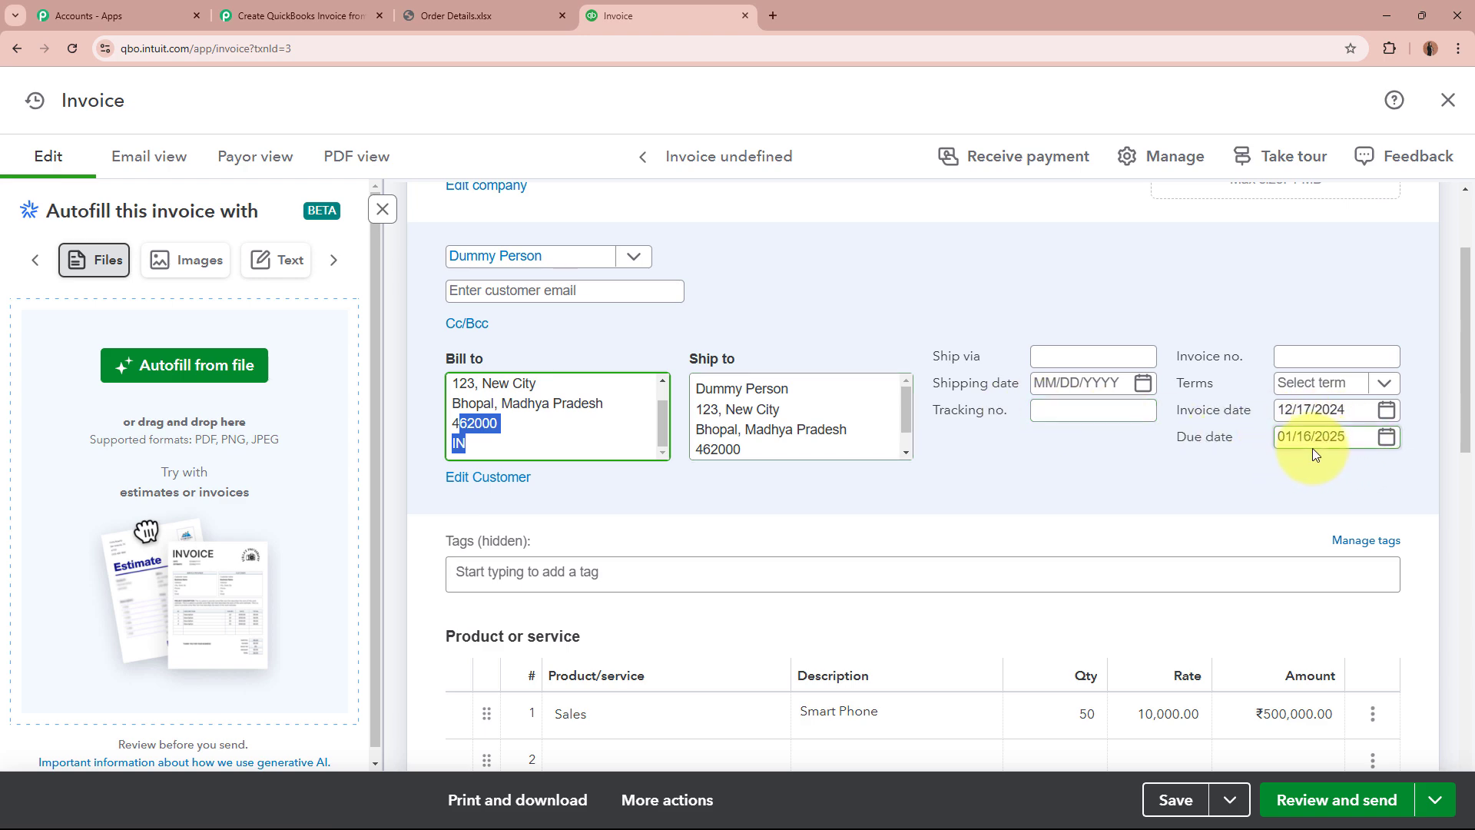
Verify the Smart Phone line item at 10,000.00 rate totalling ₹500,000.00
scroll(1213, 433, "down", 4)
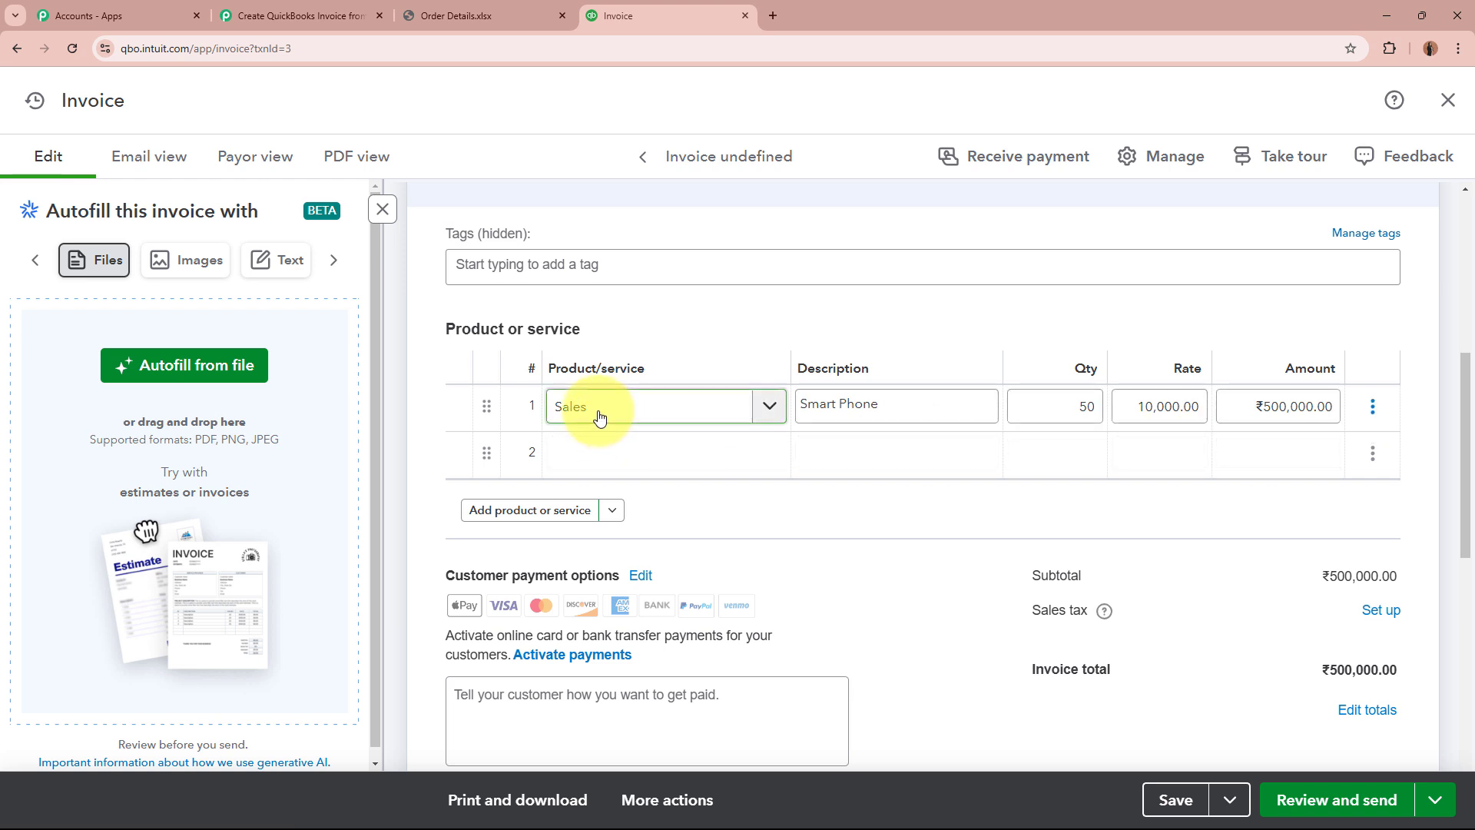
left_click(893, 403)
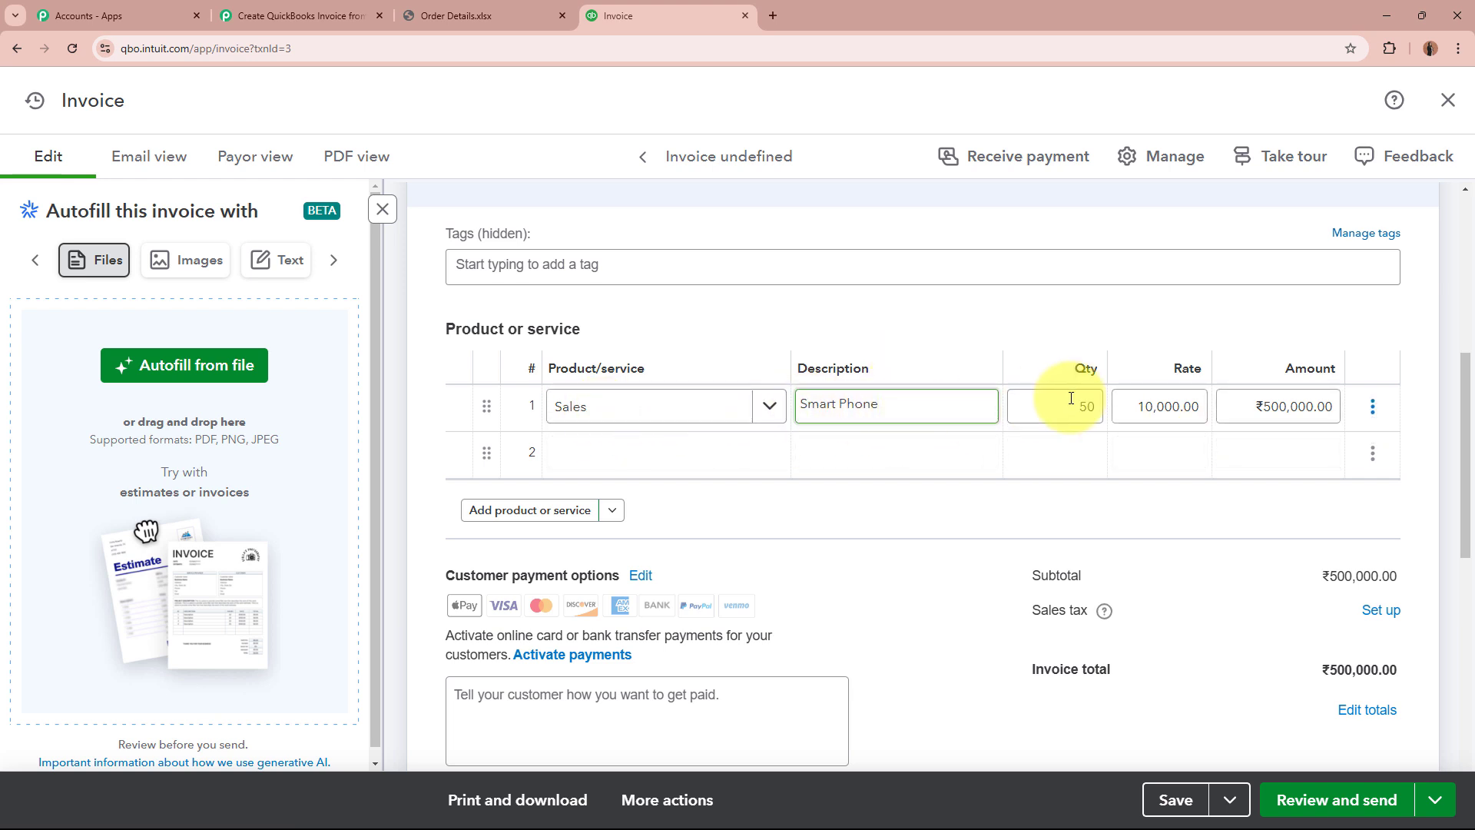
left_click(1168, 412)
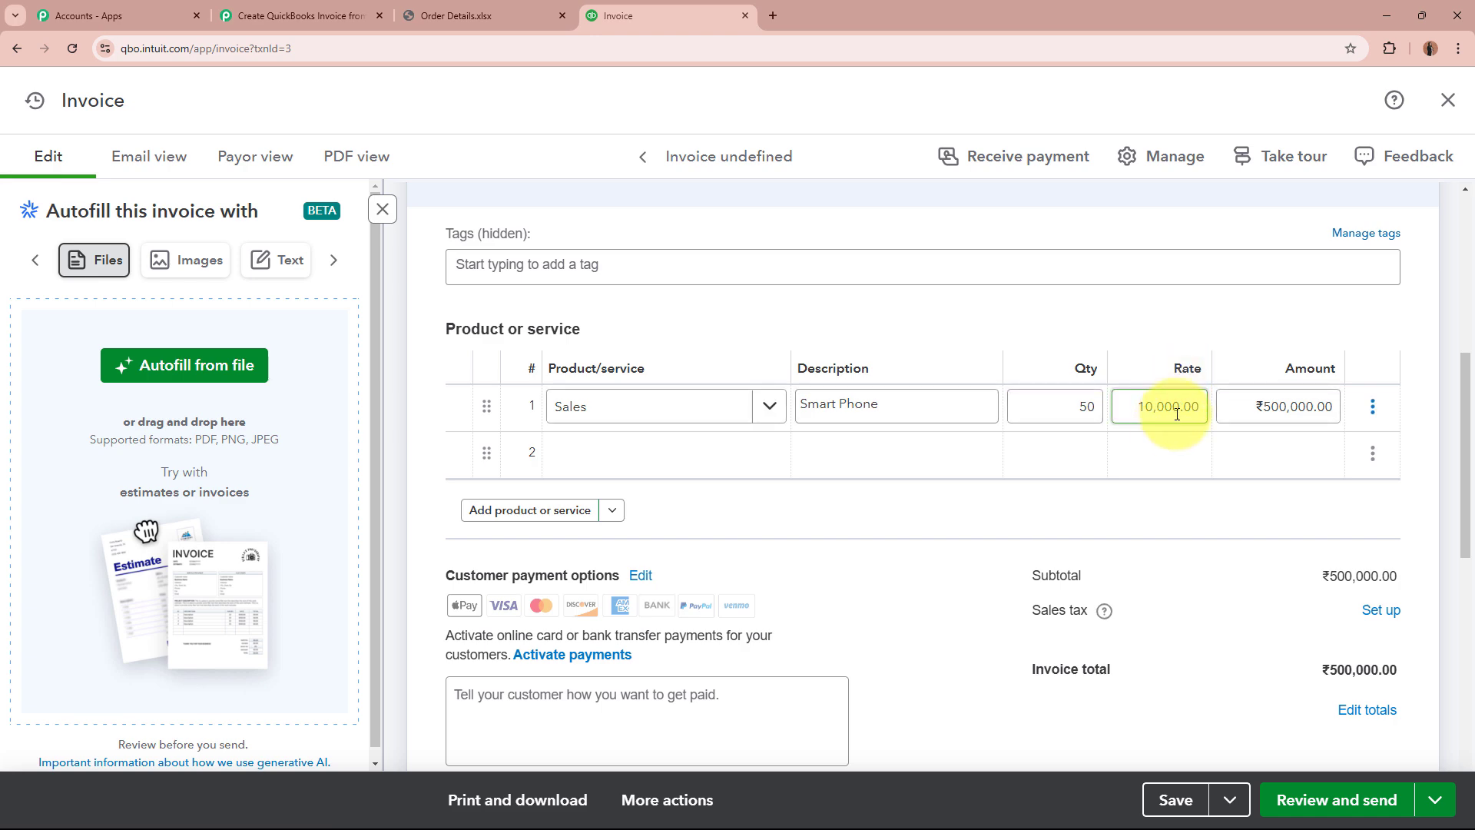
left_click(1279, 405)
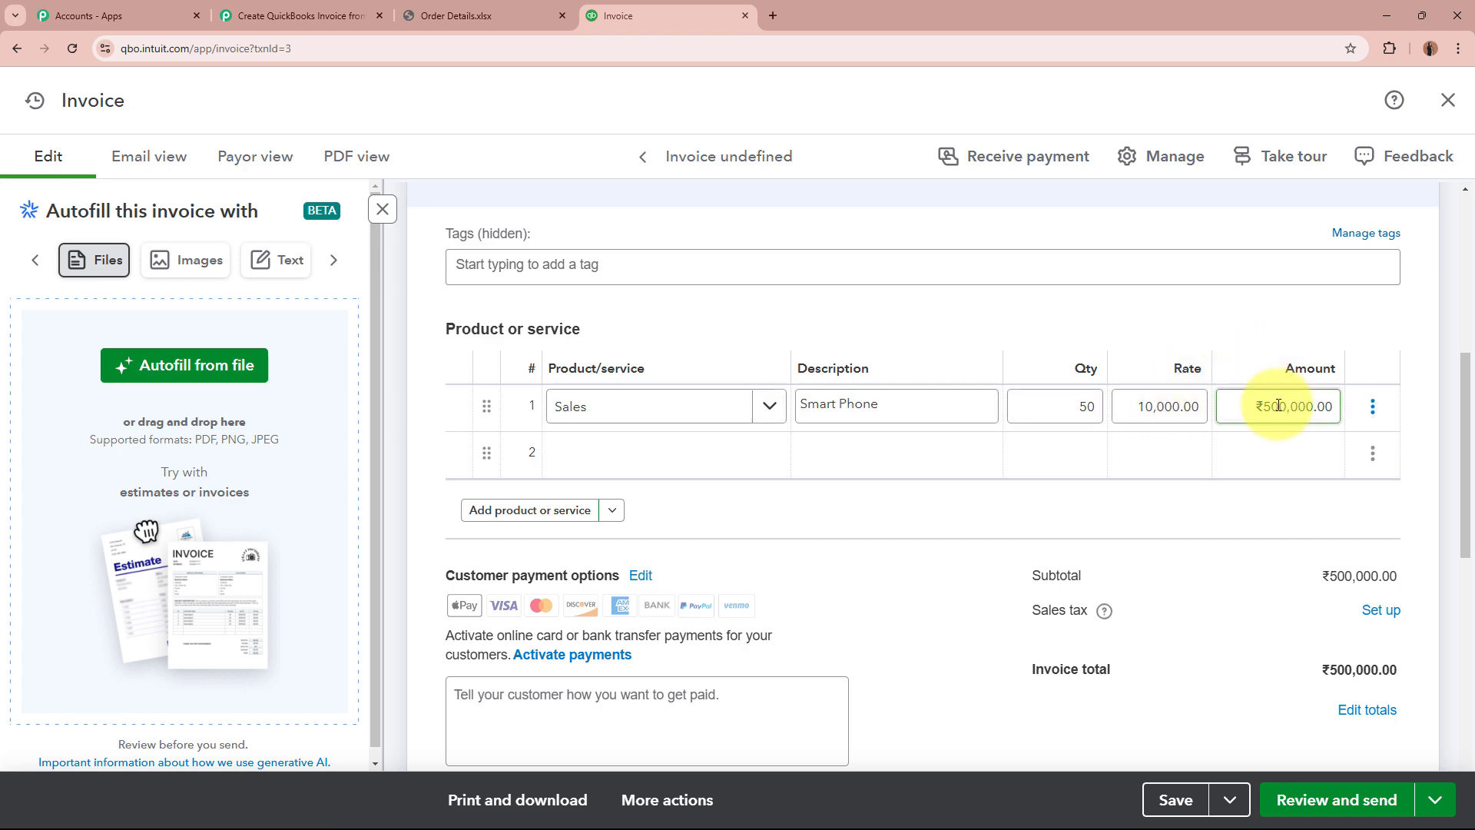
scroll(1277, 405, "down", 2)
scroll(1277, 405, "up", 8)
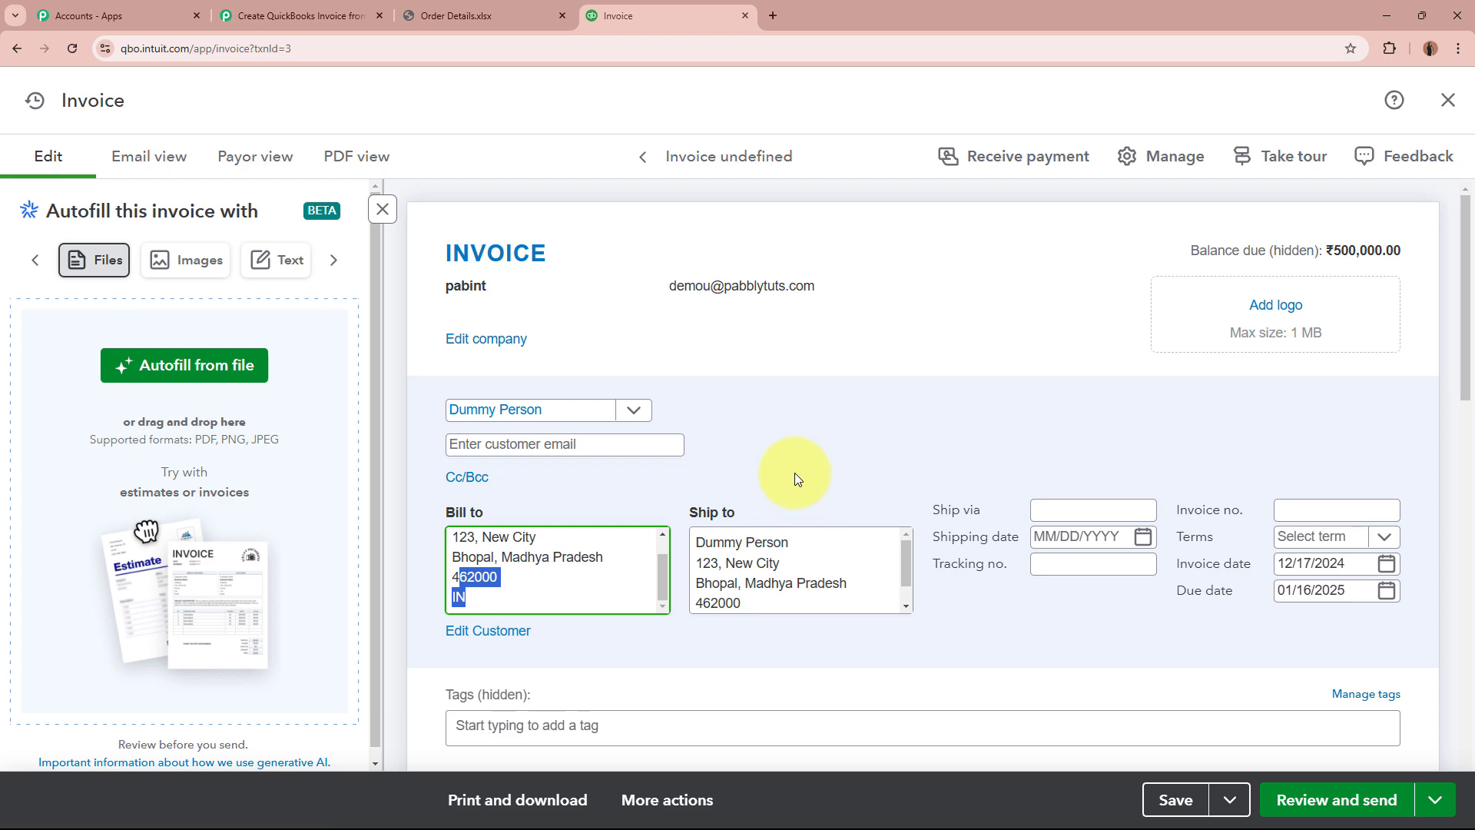
left_click(475, 13)
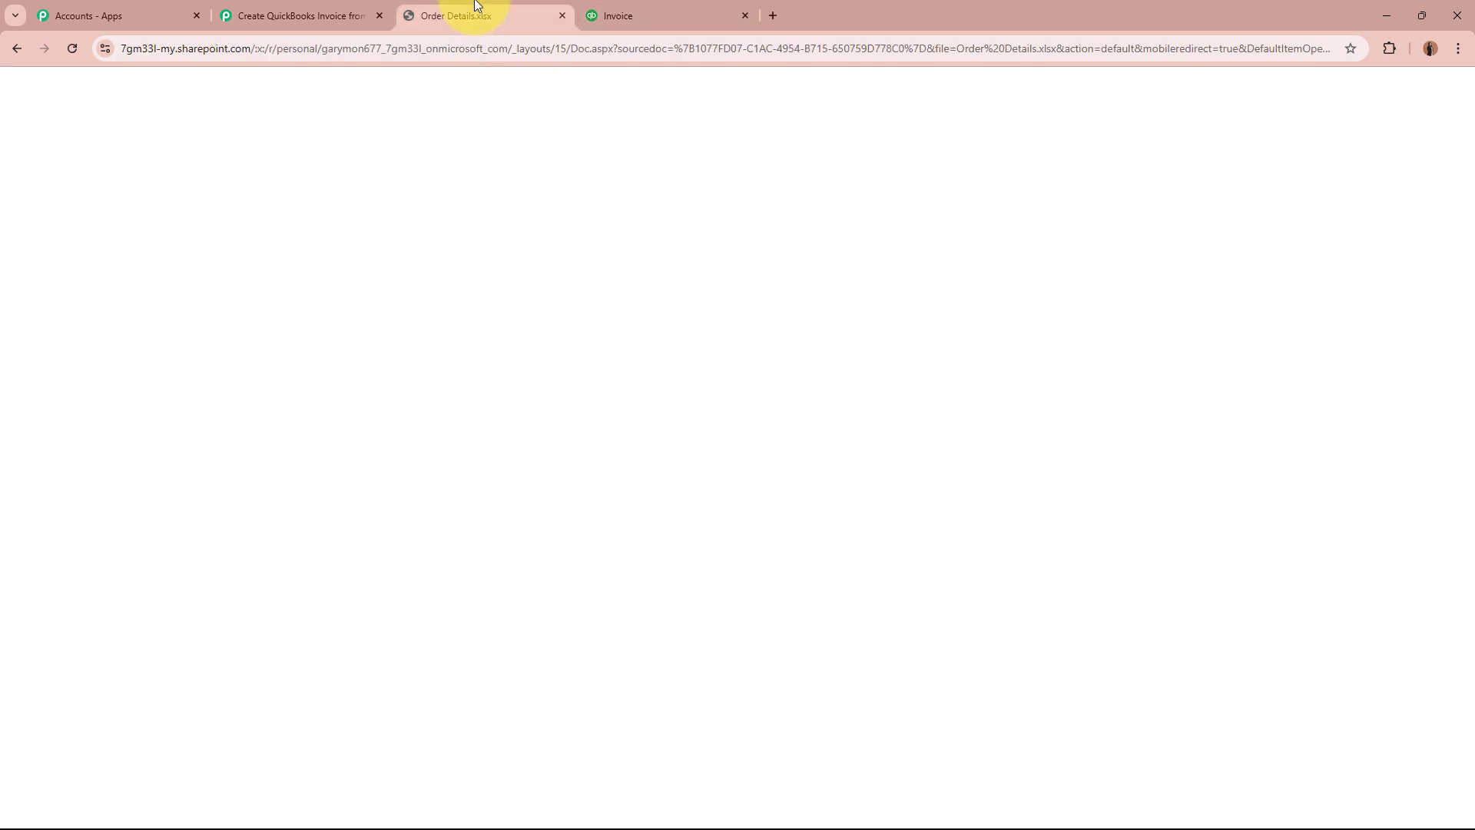
left_click(689, 17)
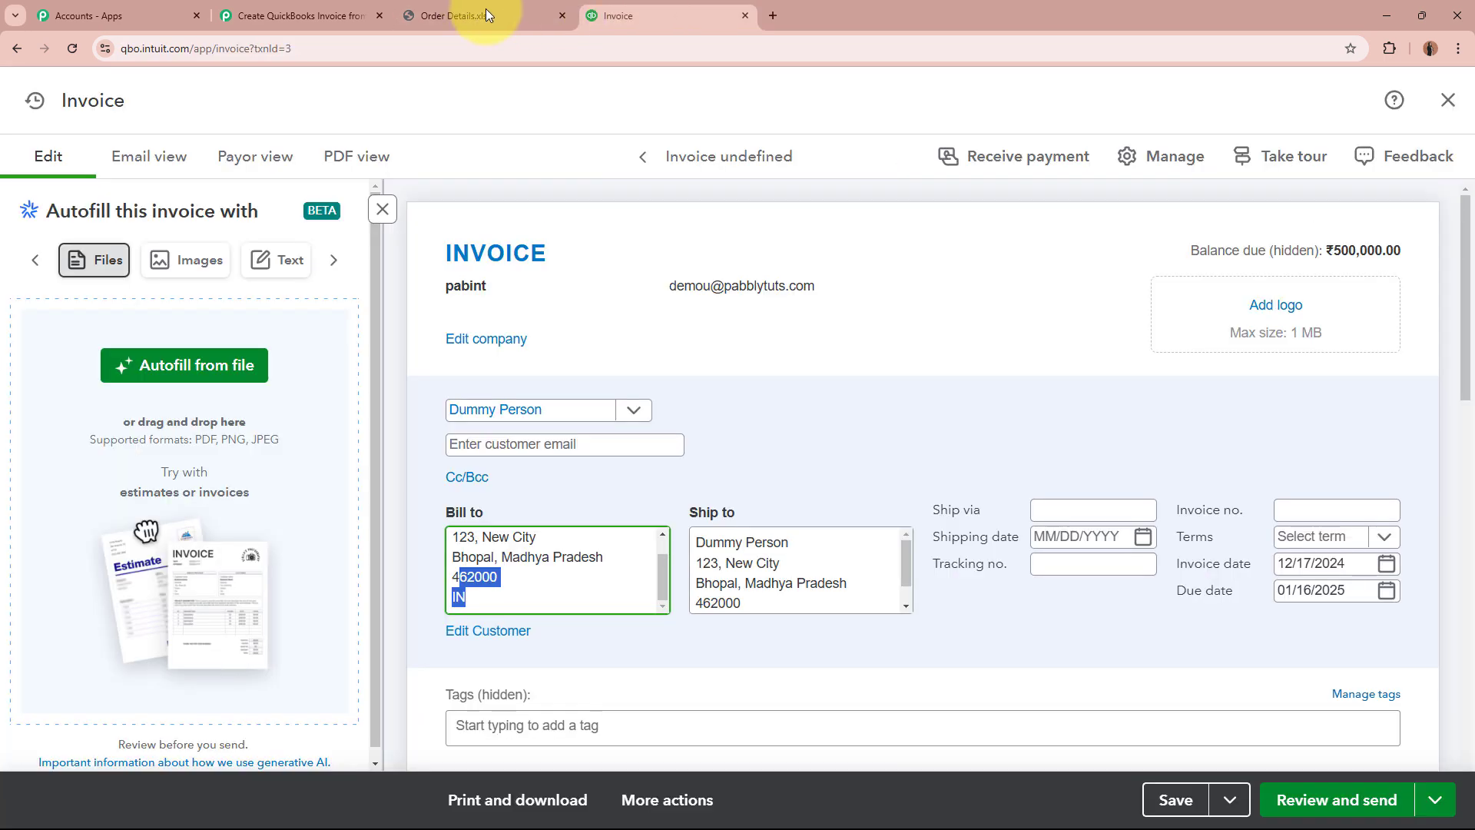
left_click(292, 13)
Collapse the Create an Invoice step and review the Excel trigger, Create a Customer and Create an Invoice steps
scroll(247, 422, "up", 10)
scroll(247, 425, "up", 20)
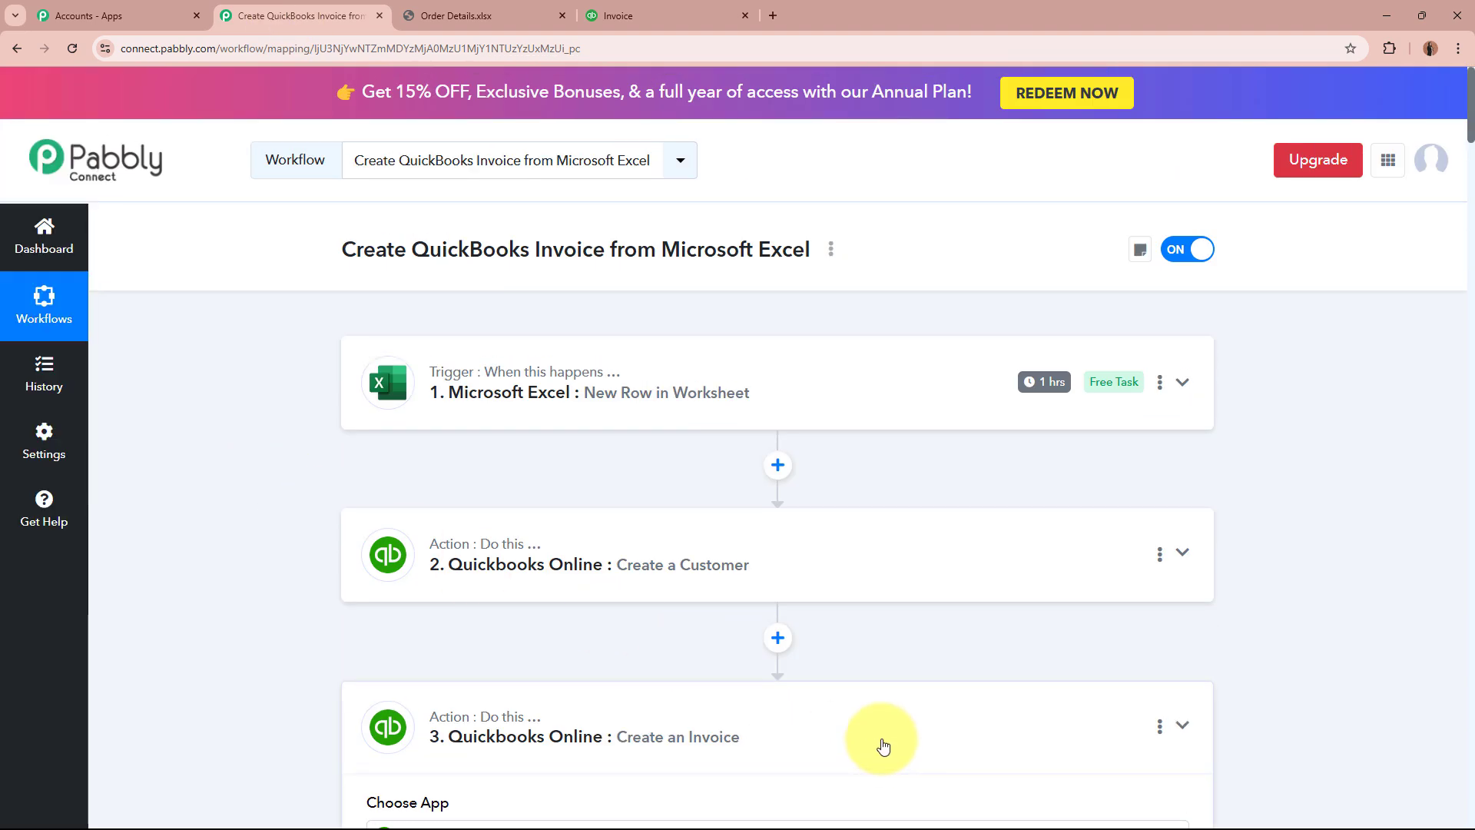
left_click(883, 739)
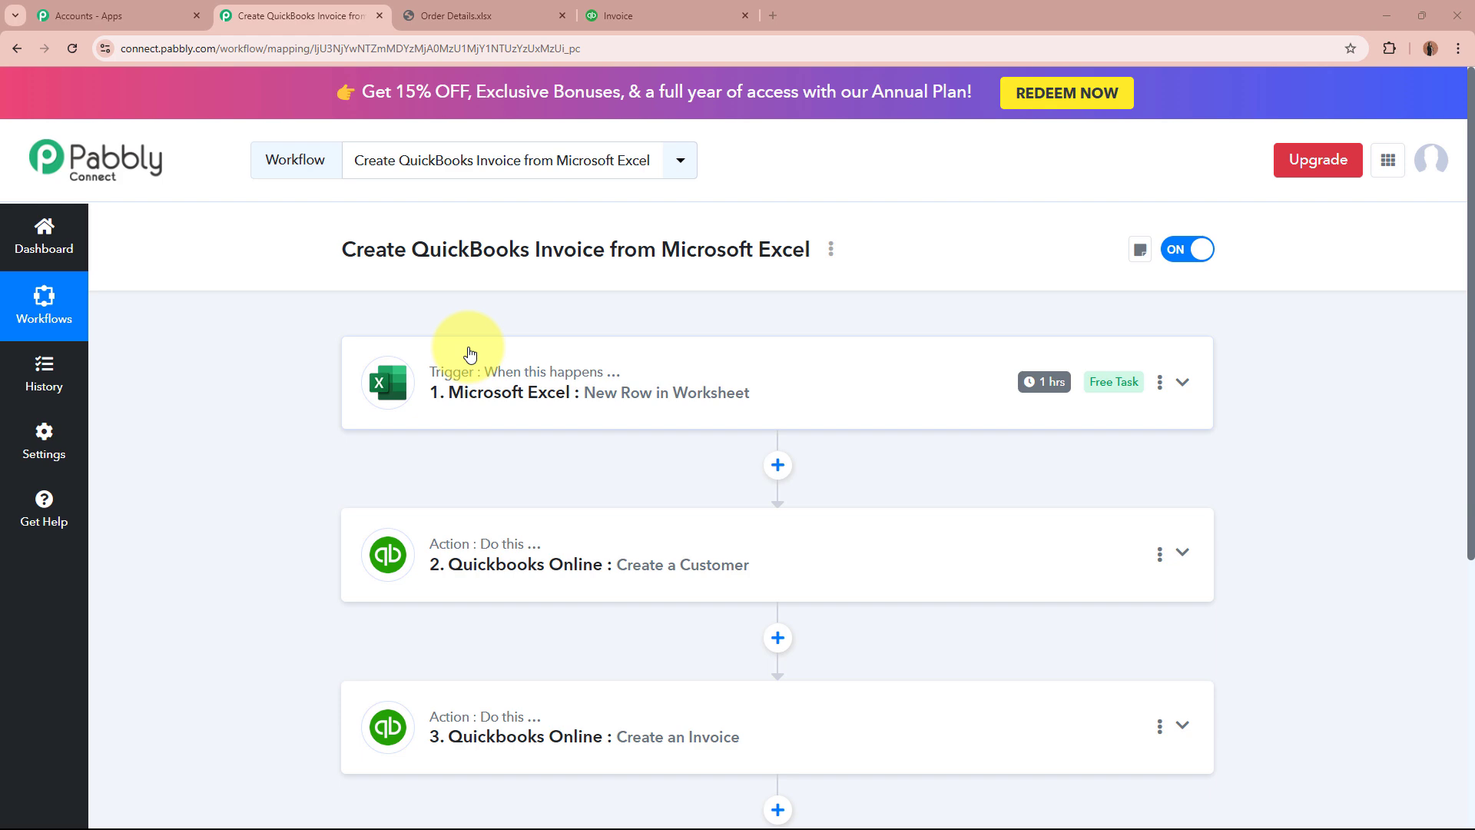
left_click(476, 15)
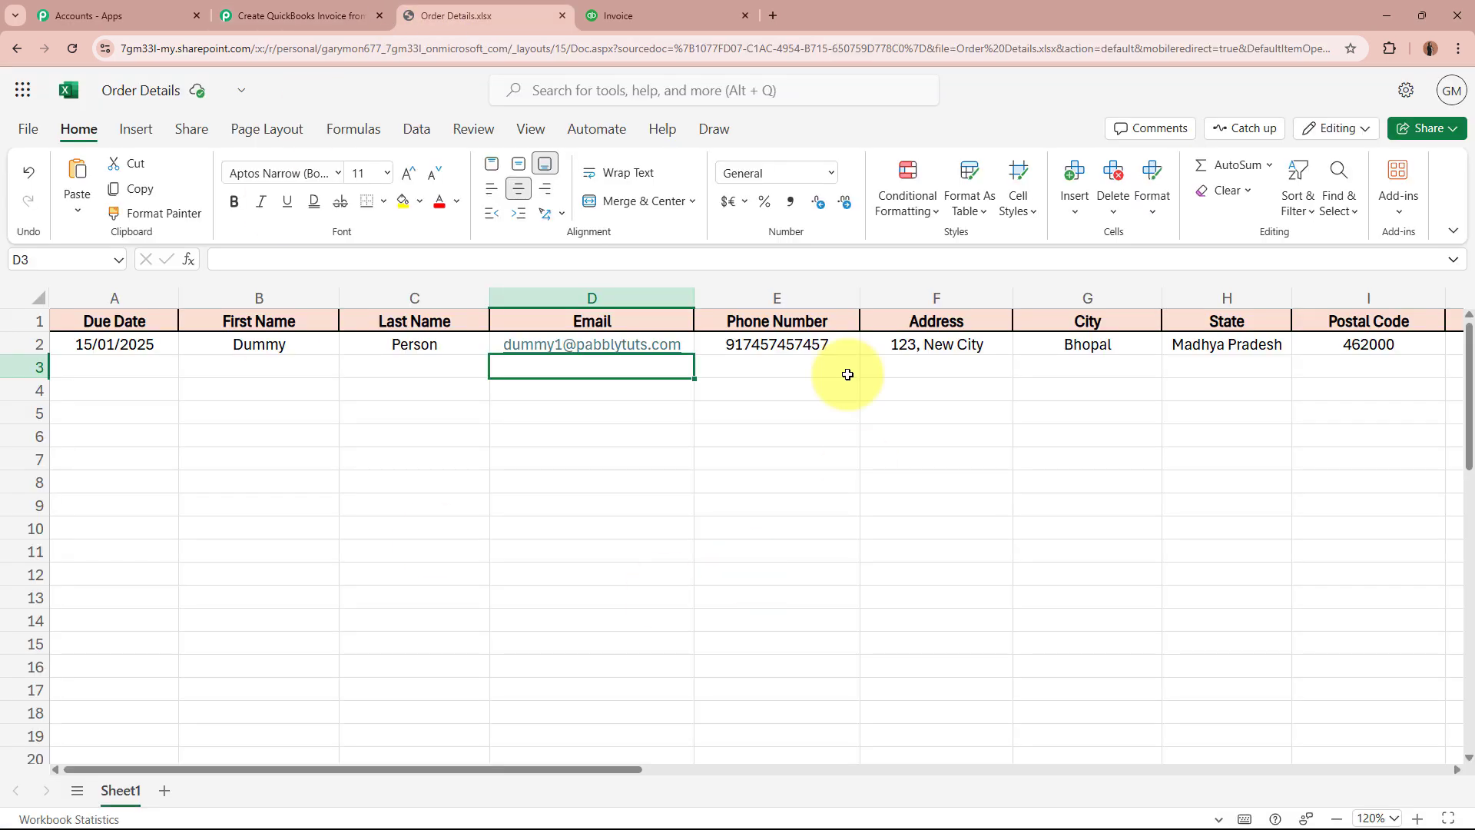
left_click(323, 10)
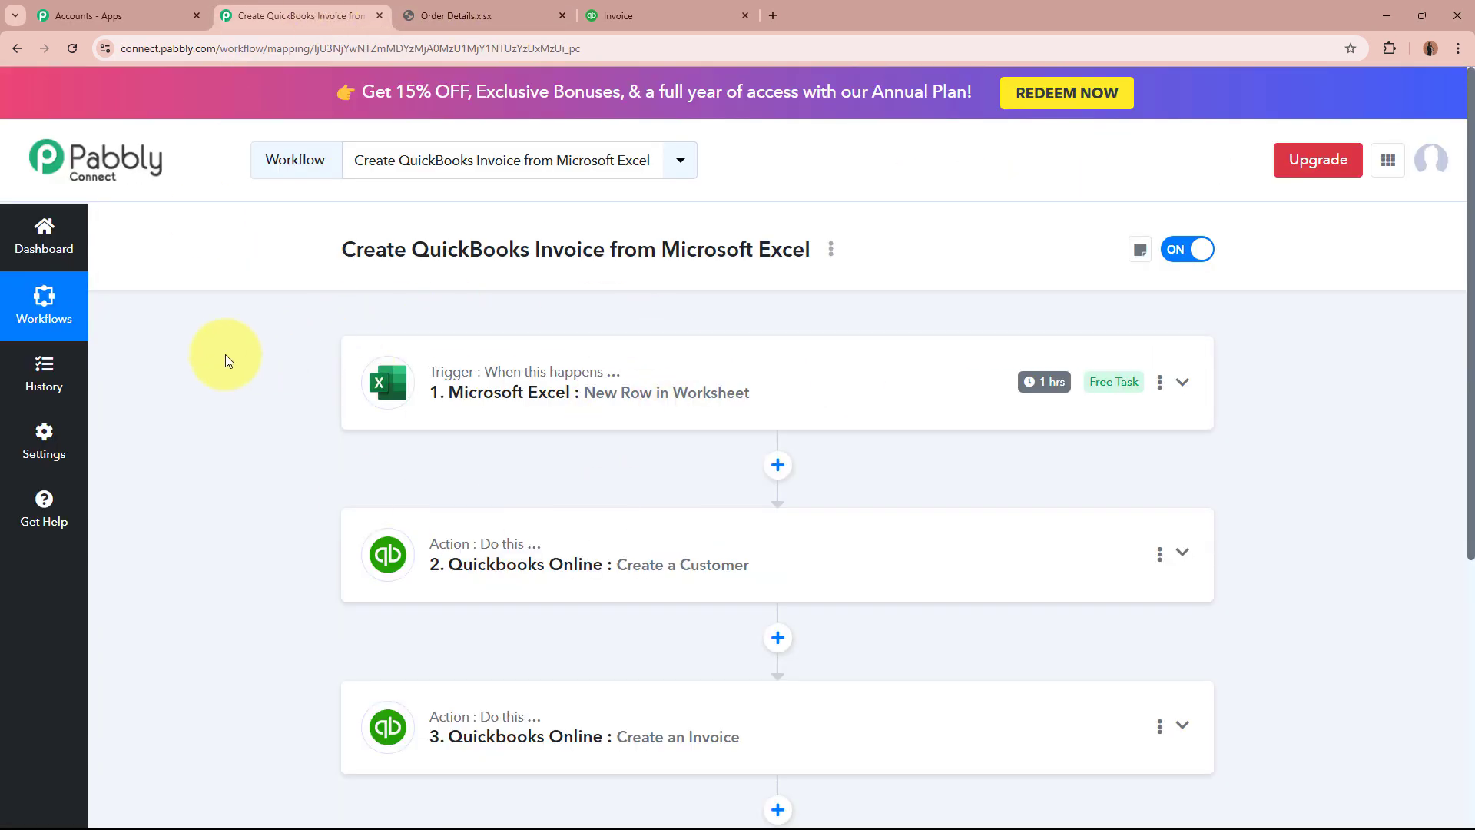
scroll(224, 354, "down", 2)
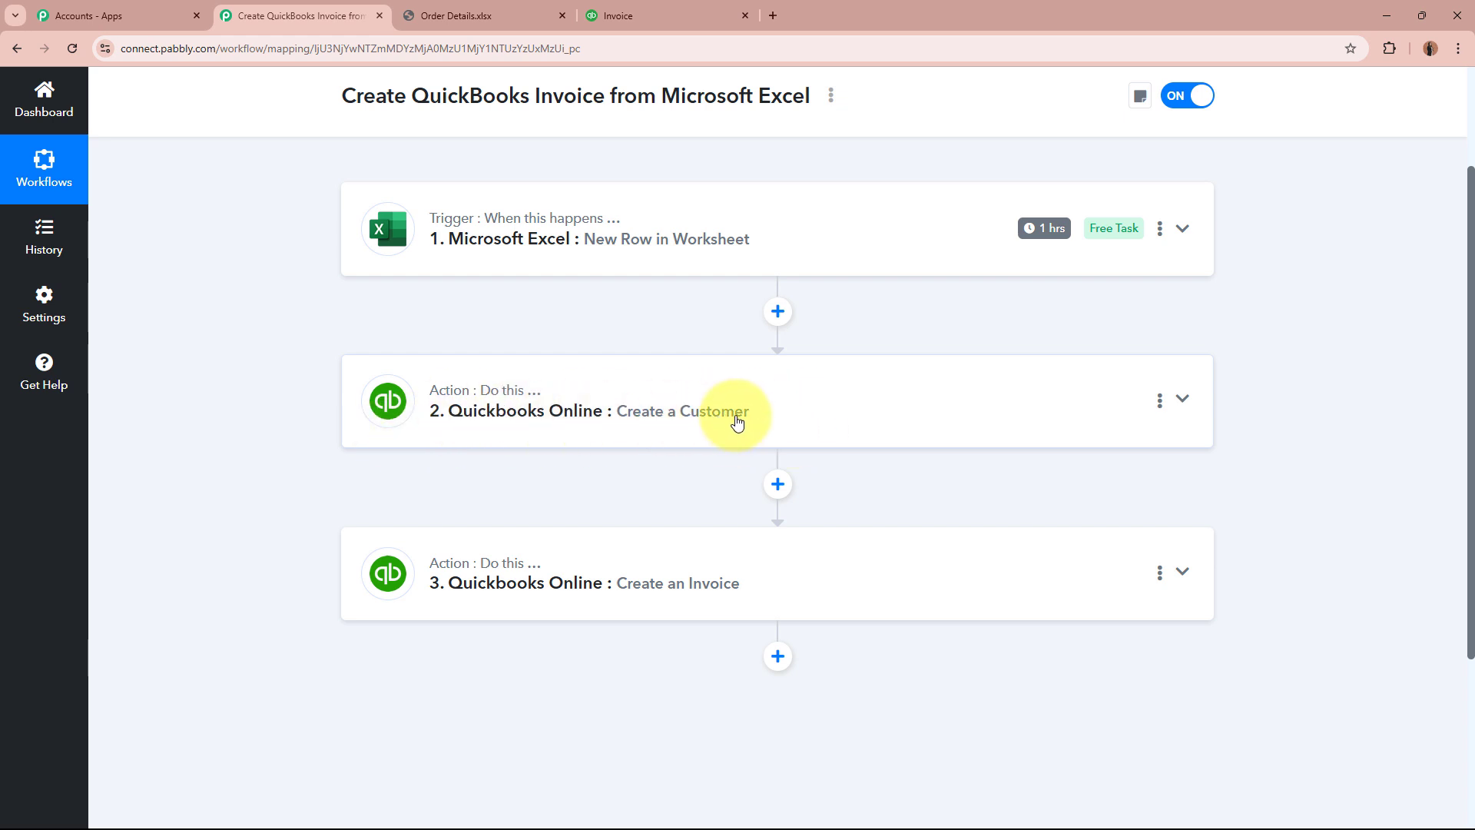
scroll(735, 421, "down", 2)
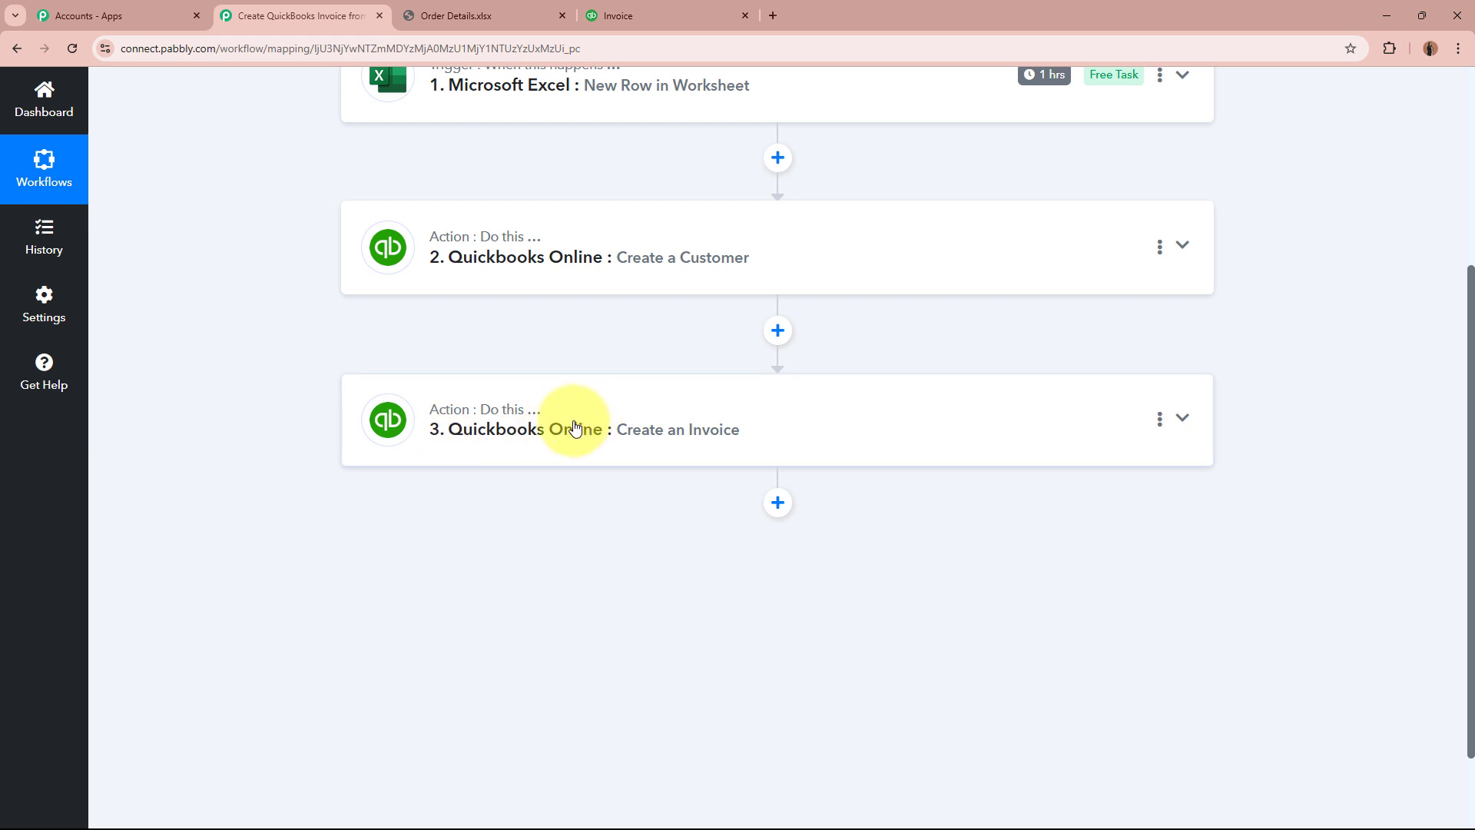
scroll(574, 428, "up", 2)
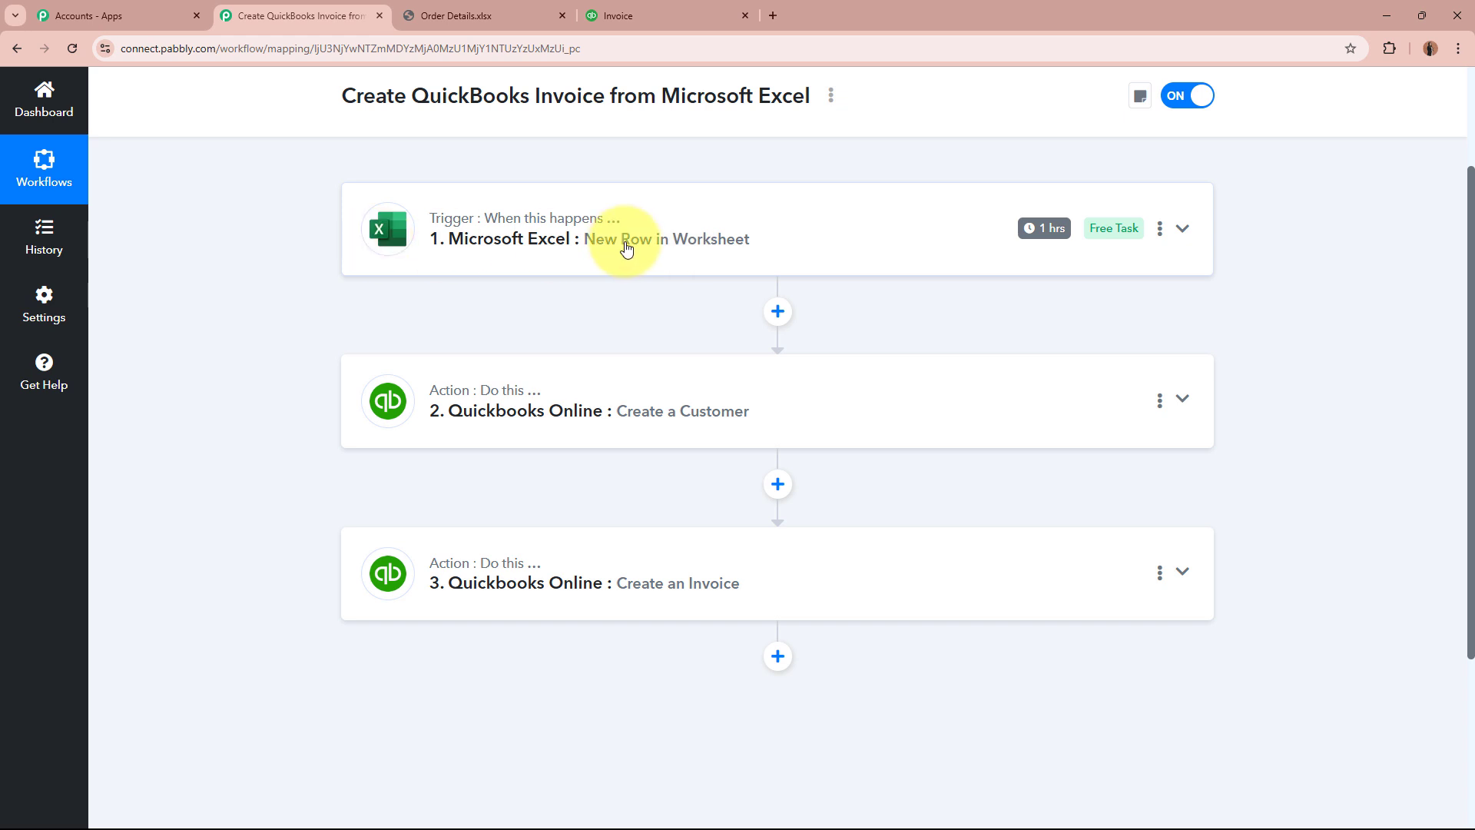
scroll(628, 246, "down", 2)
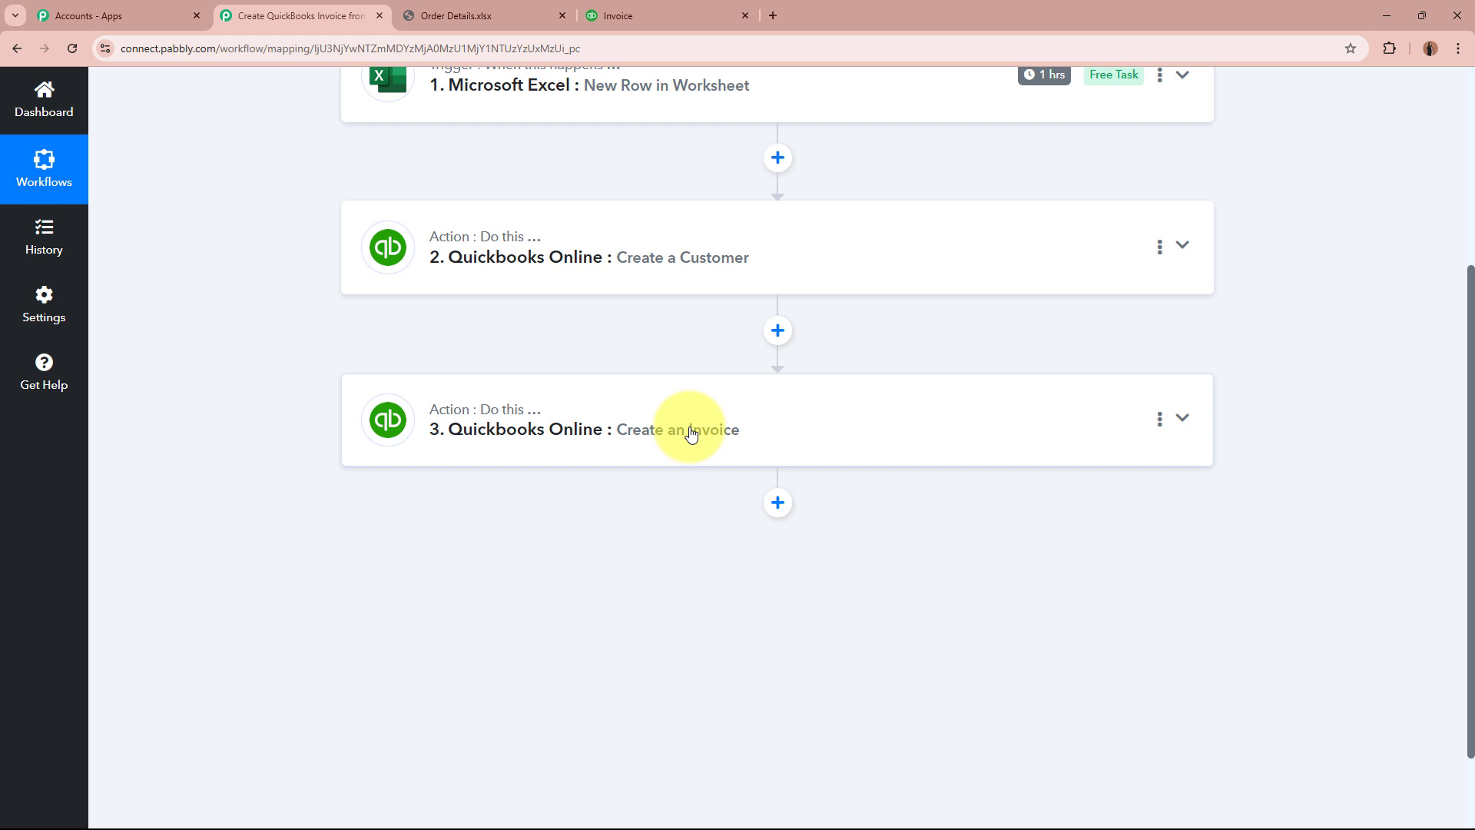
scroll(689, 432, "up", 4)
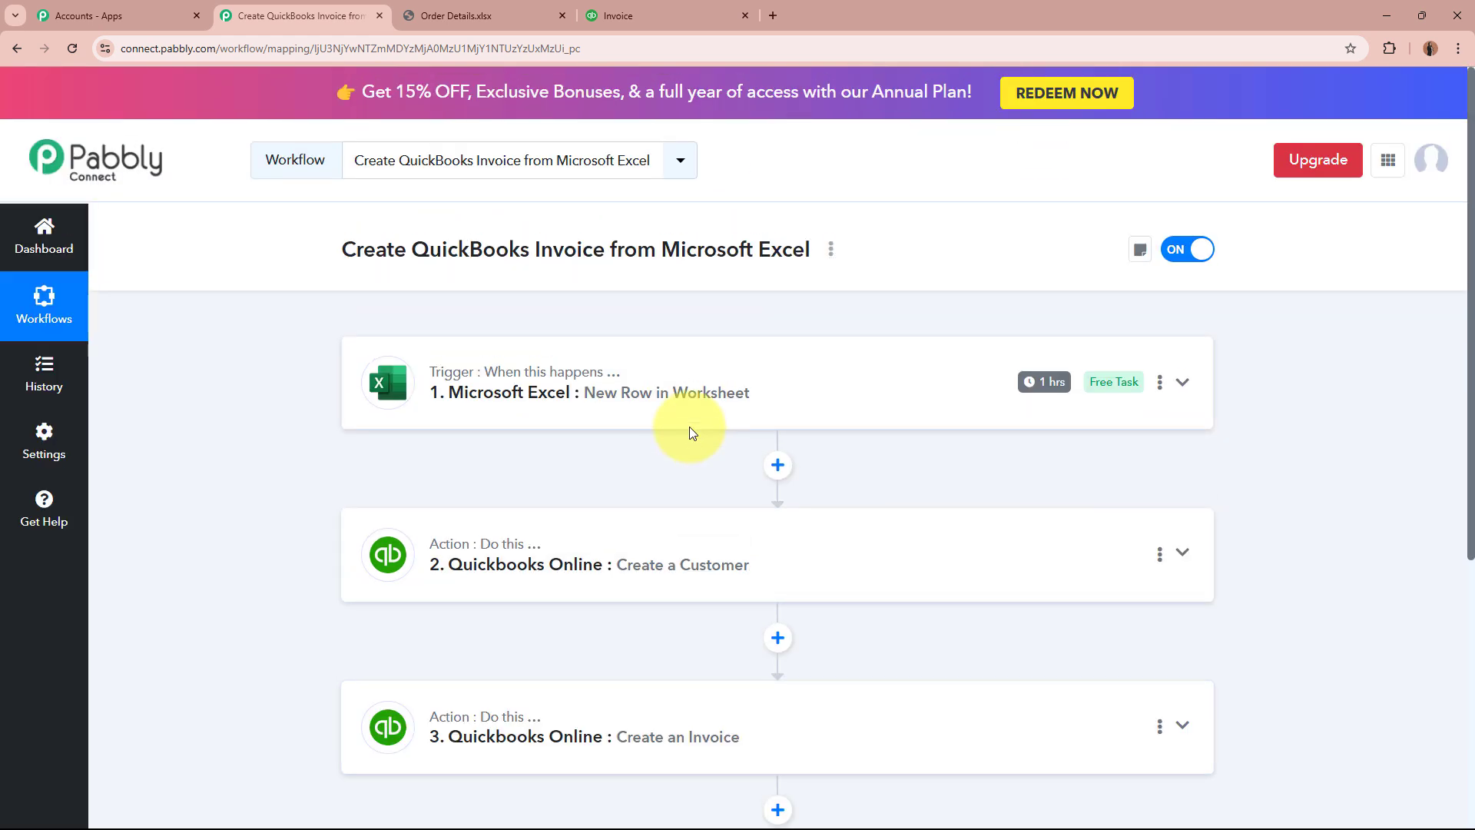